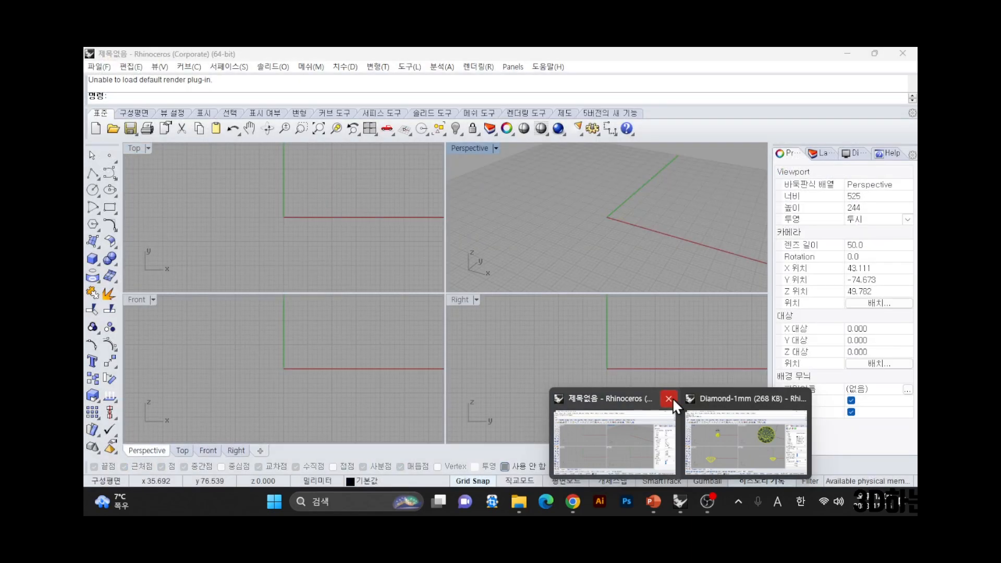
- Close the untitled Rhino window, then view the couple ring slide with gem and finger sizes in PowerPoint and return to the diamond model
{"action": "left_click", "coordinate": [665, 400]}
{"action": "left_click", "coordinate": [656, 502]}
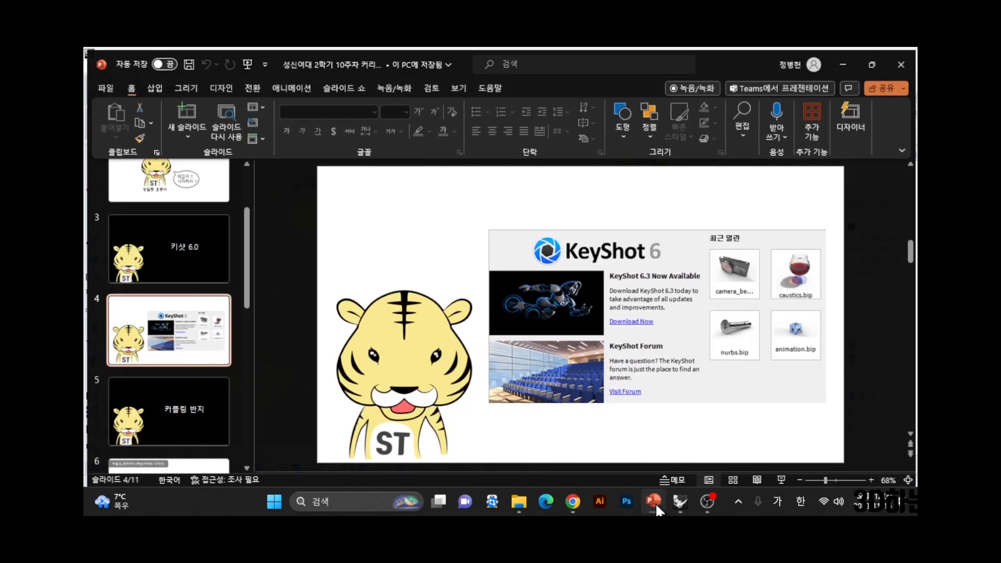
{"action": "scroll", "coordinate": [173, 329], "scroll_direction": "down", "scroll_amount": 3}
{"action": "left_click", "coordinate": [172, 255]}
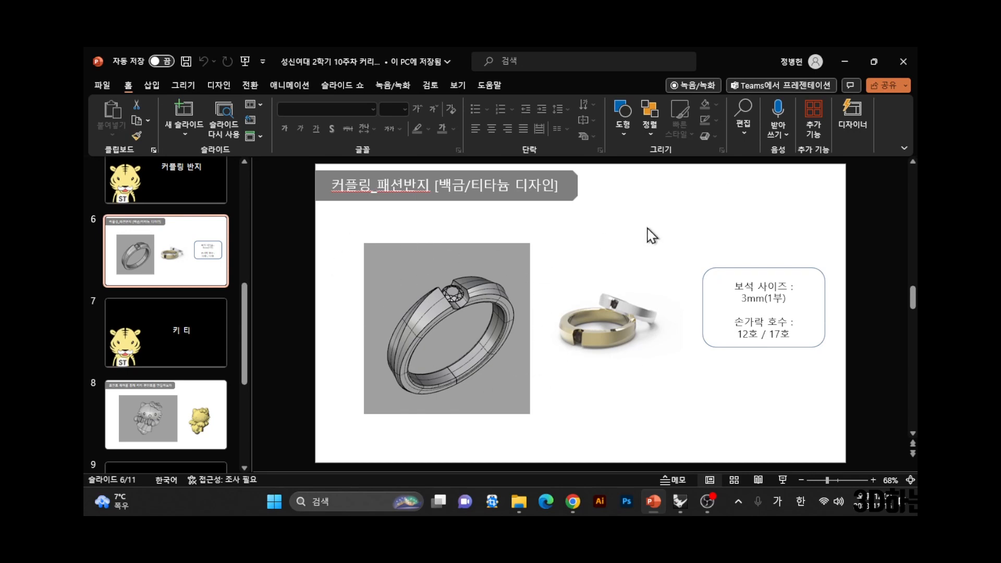
{"action": "left_click", "coordinate": [844, 63]}
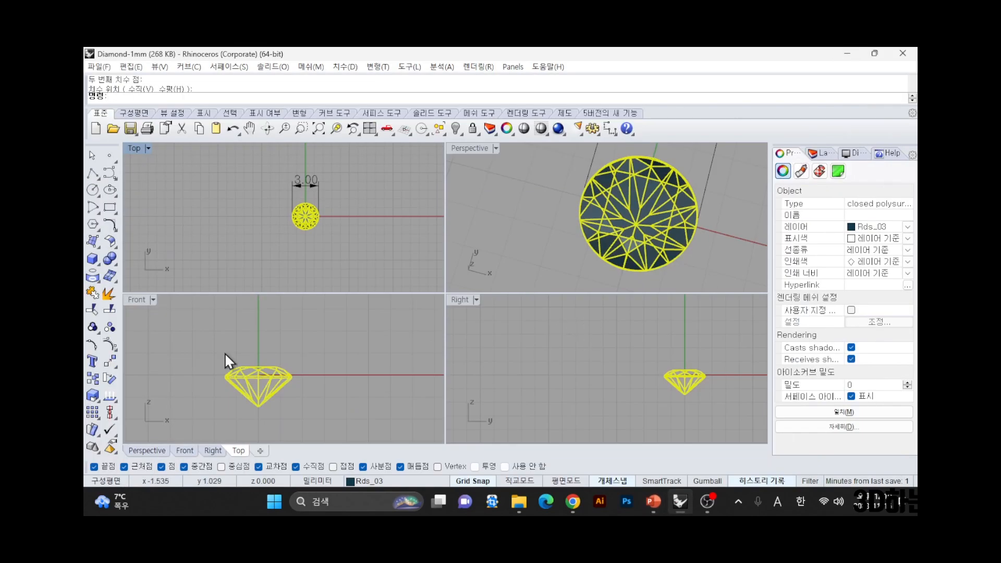
- In the enlarged Front view, draw a circle of 16.5 mm diameter centred on the origin
{"action": "scroll", "coordinate": [340, 389], "scroll_direction": "down", "scroll_amount": 3}
{"action": "scroll", "coordinate": [224, 359], "scroll_direction": "down", "scroll_amount": 1}
{"action": "double_click", "coordinate": [136, 300]}
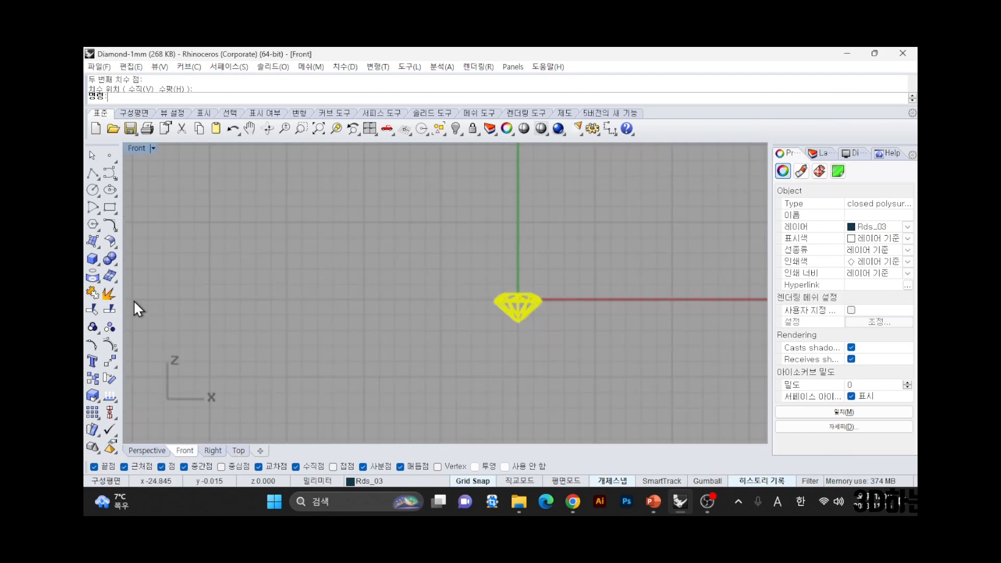
{"action": "type", "text": "ci"}
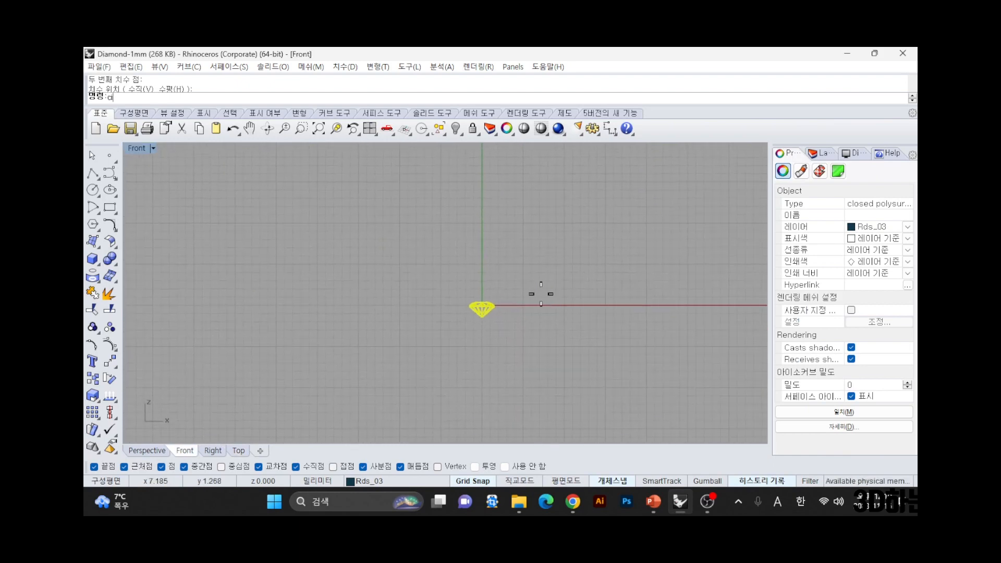
{"action": "key", "text": "Return"}
{"action": "type", "text": "0"}
{"action": "key", "text": "Return"}
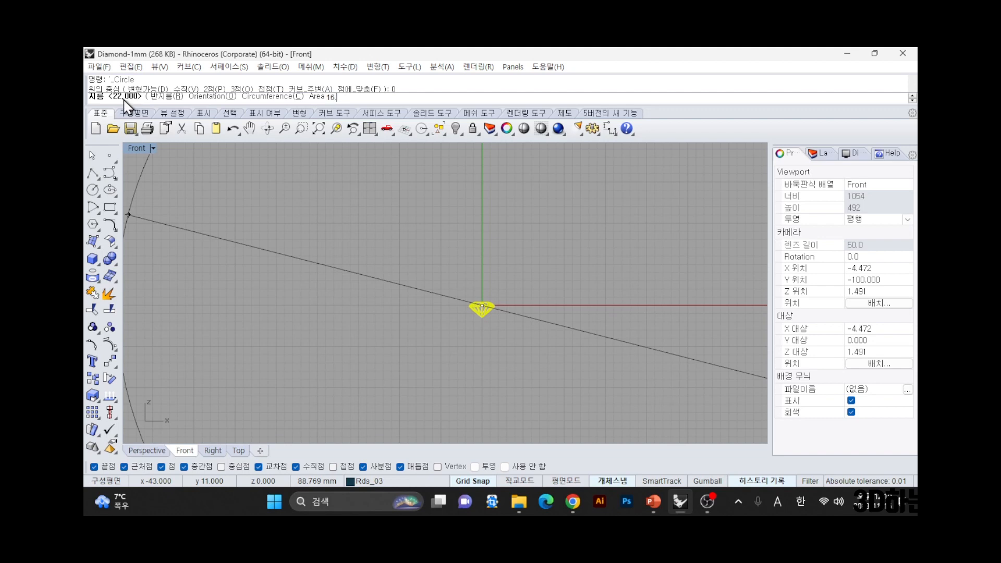
{"action": "type", "text": "5"}
{"action": "key", "text": "Return"}
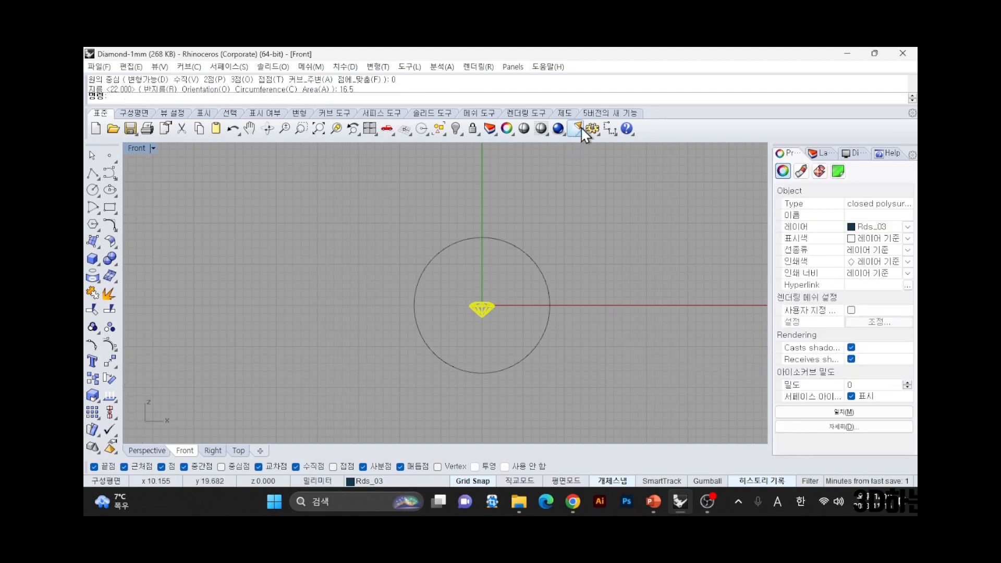
- Add a horizontal linear dimension across the circle's diameter, placed above it
{"action": "left_click", "coordinate": [609, 131]}
{"action": "left_click", "coordinate": [414, 305]}
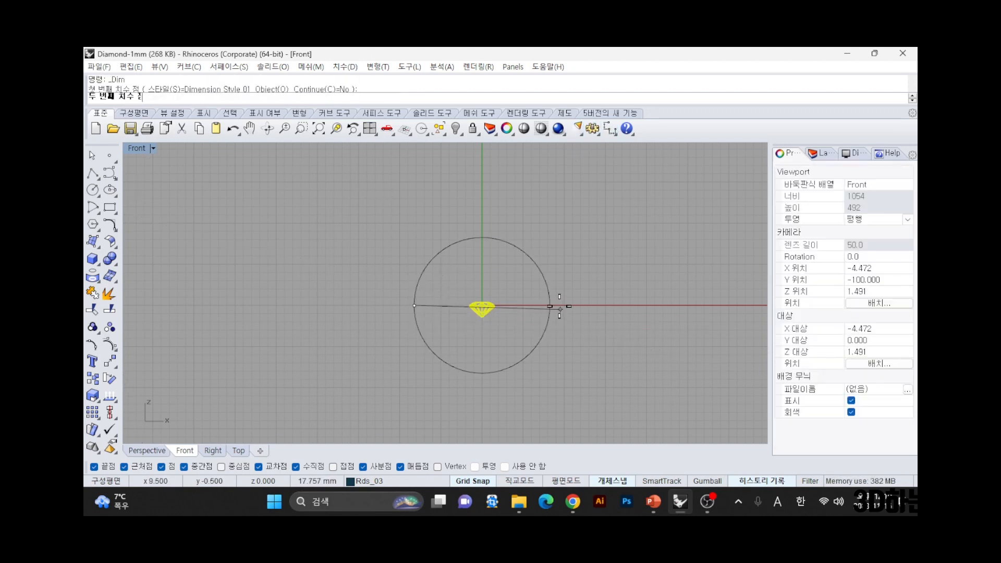
{"action": "left_click", "coordinate": [549, 305]}
{"action": "left_click", "coordinate": [542, 206]}
{"action": "key", "text": "Escape"}
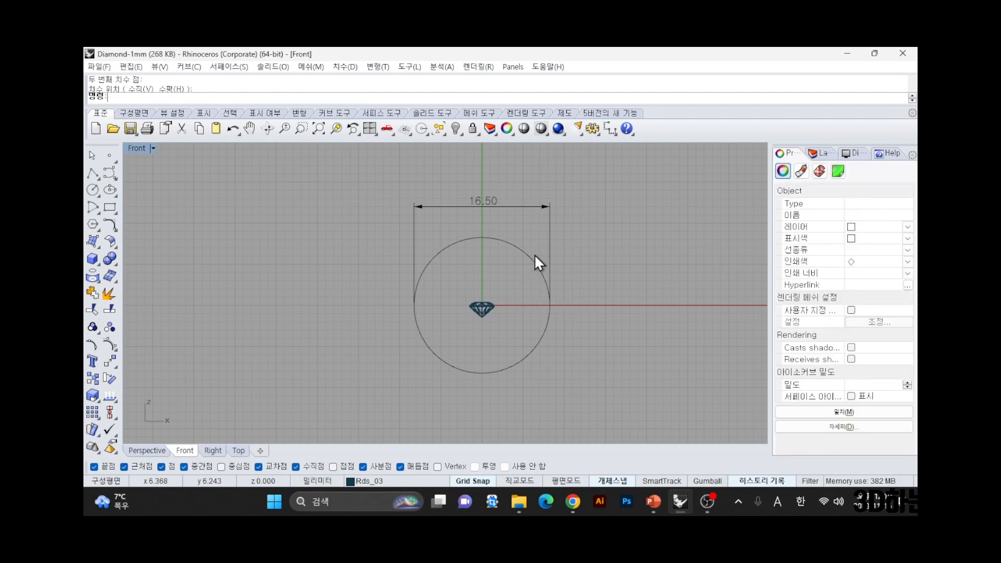
- Offset the 16.5 mm circle outward by 2 mm
{"action": "left_click", "coordinate": [534, 259]}
{"action": "type", "text": "O"}
{"action": "key", "text": "Return"}
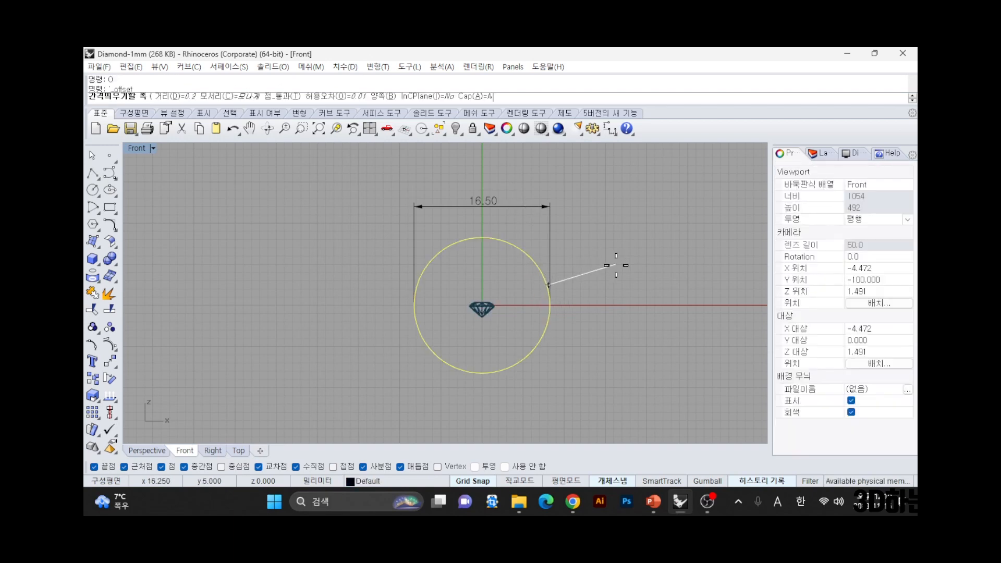
{"action": "type", "text": "2"}
{"action": "key", "text": "Return"}
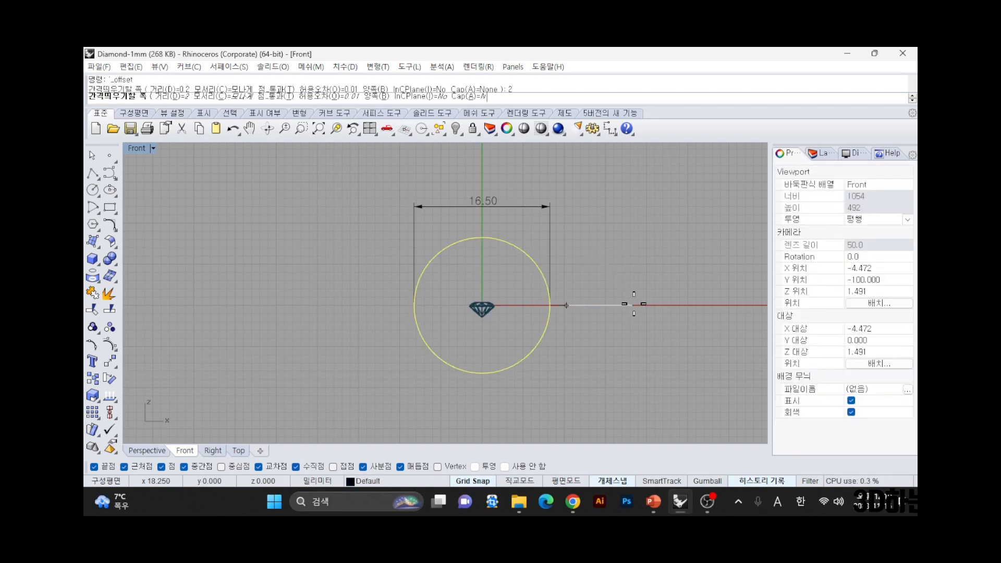
{"action": "left_click", "coordinate": [627, 299]}
{"action": "key", "text": "Escape"}
- Delete the horizontal diameter dimension above the circles
{"action": "left_click", "coordinate": [516, 232]}
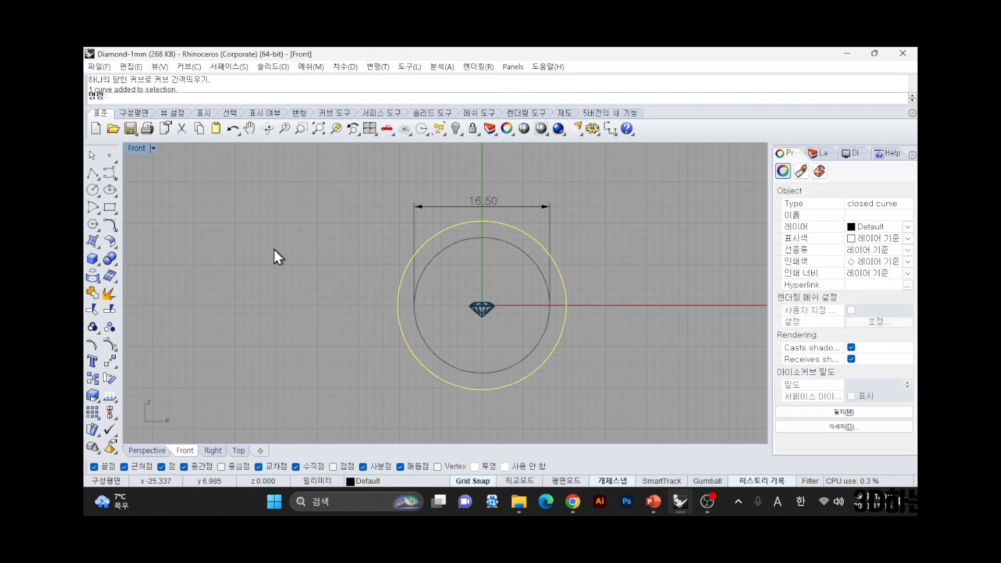
{"action": "left_click", "coordinate": [114, 229]}
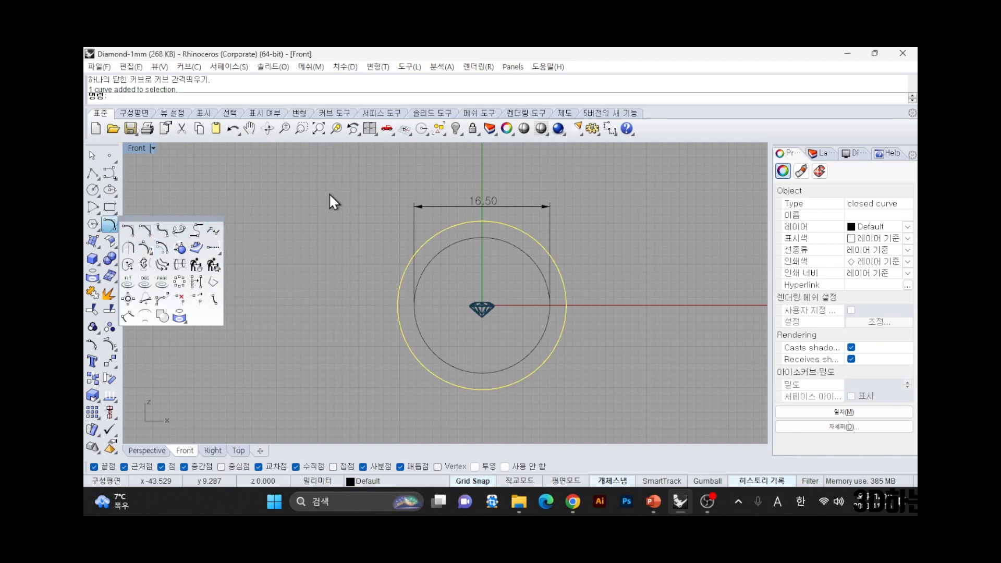
{"action": "left_click", "coordinate": [324, 210]}
{"action": "left_click", "coordinate": [516, 205]}
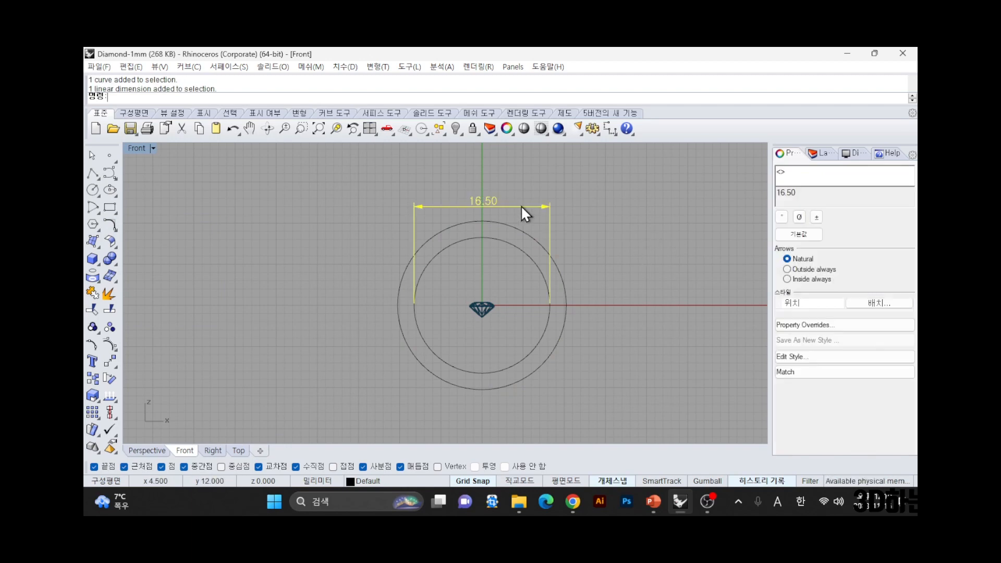
{"action": "key", "text": "Delete"}
- Rotate both circles 90 degrees clockwise about the origin in the Front view
{"action": "left_click", "coordinate": [547, 307]}
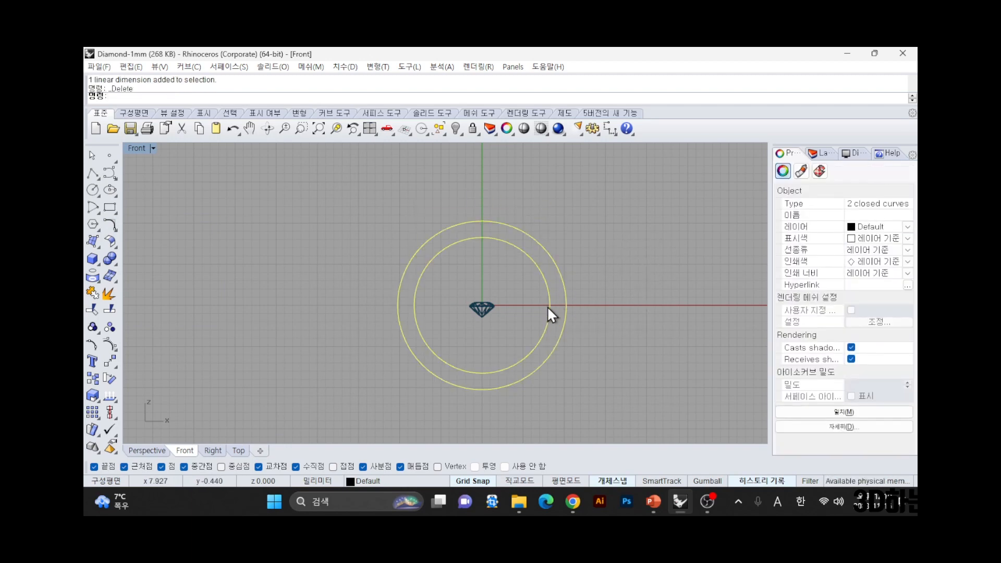
{"action": "type", "text": "r"}
{"action": "key", "text": "Return"}
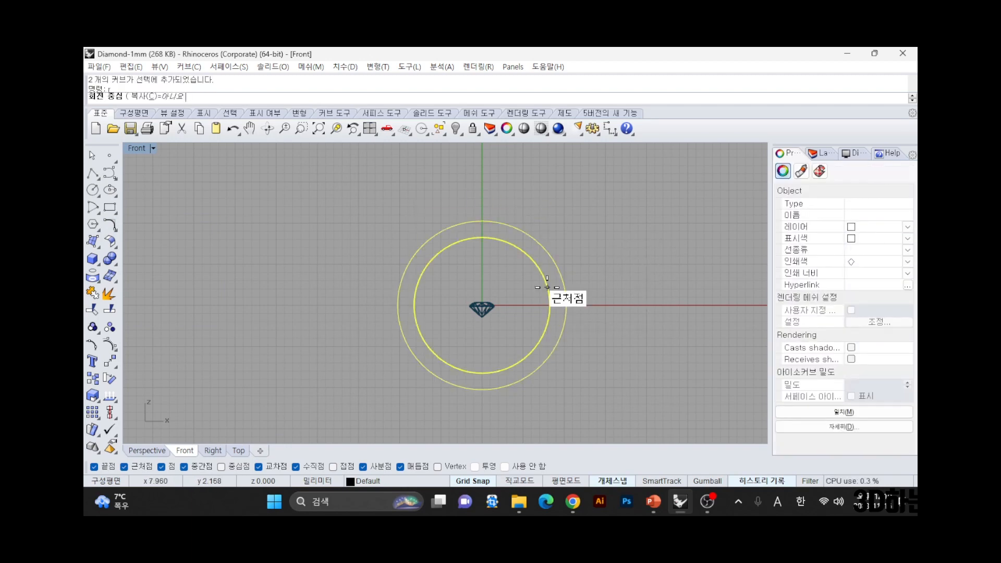
{"action": "left_click", "coordinate": [547, 287]}
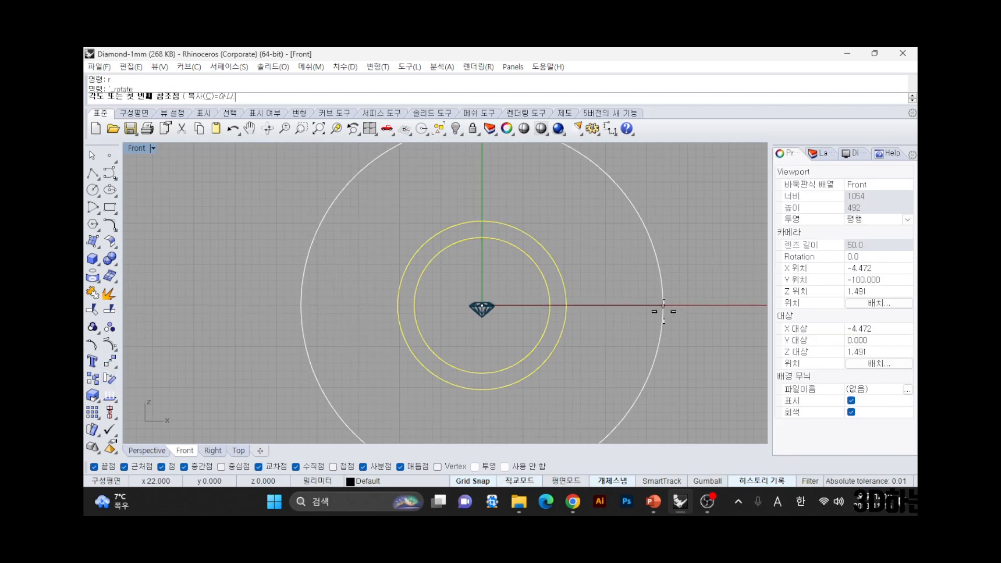
{"action": "left_click", "coordinate": [631, 305]}
{"action": "left_click", "coordinate": [474, 410]}
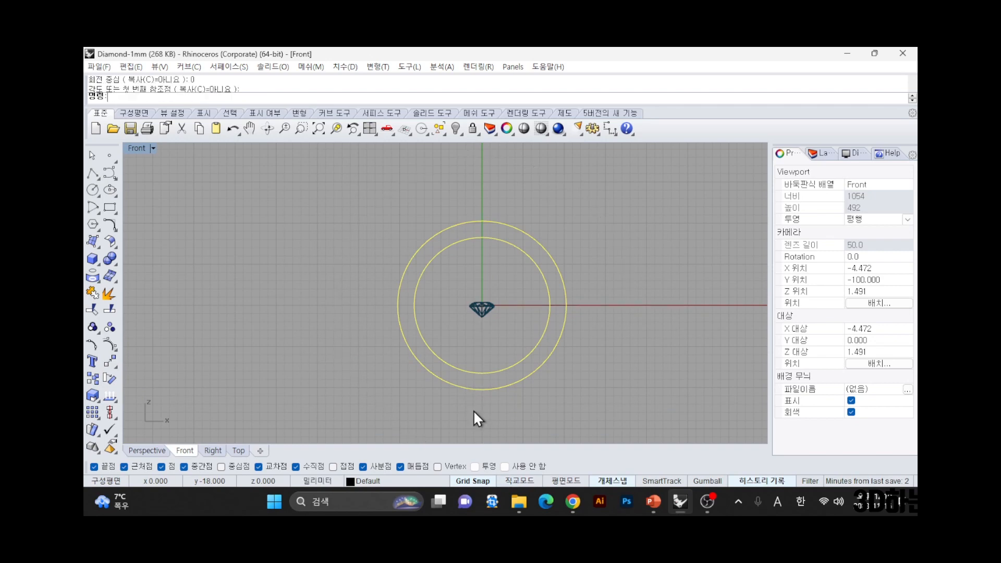
{"action": "left_click", "coordinate": [334, 292]}
{"action": "left_click_drag", "start_coordinate": [576, 199], "coordinate": [506, 275]}
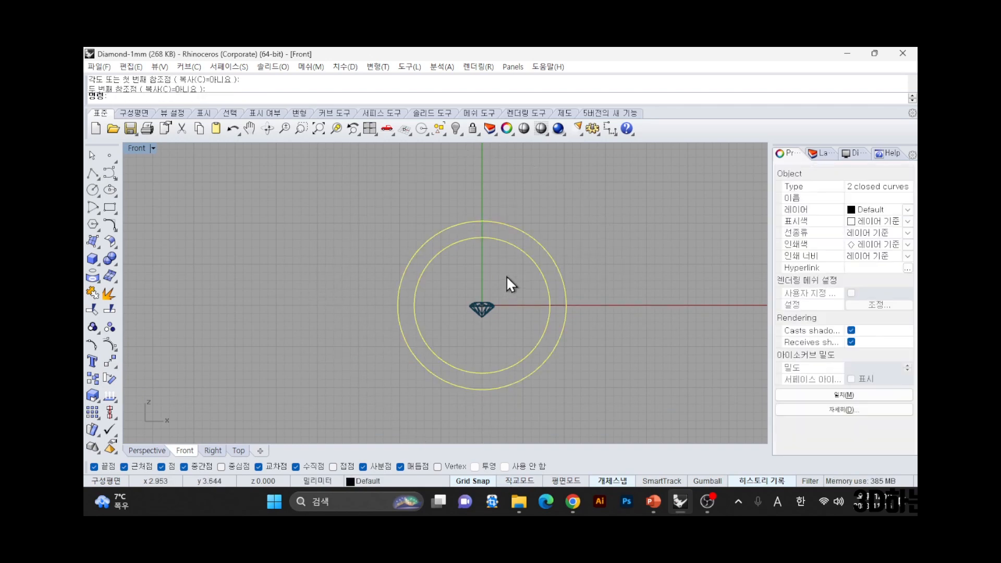
{"action": "left_click", "coordinate": [113, 232]}
{"action": "left_click", "coordinate": [346, 180]}
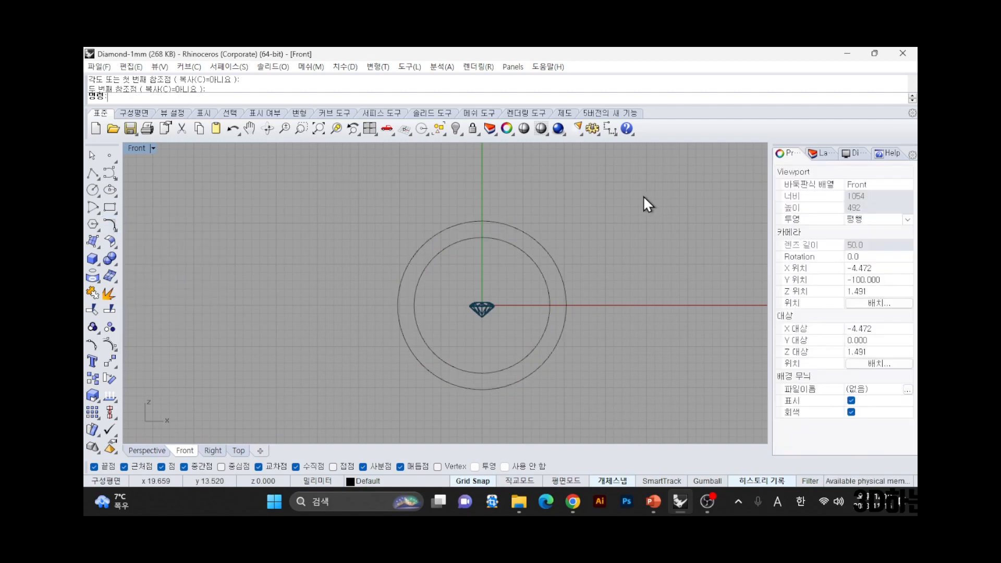
- Rebuild both circles with 12 control points and degree 3, deleting the input curves
{"action": "left_click_drag", "start_coordinate": [530, 302], "coordinate": [536, 300]}
{"action": "type", "text": "rb"}
{"action": "key", "text": "Return"}
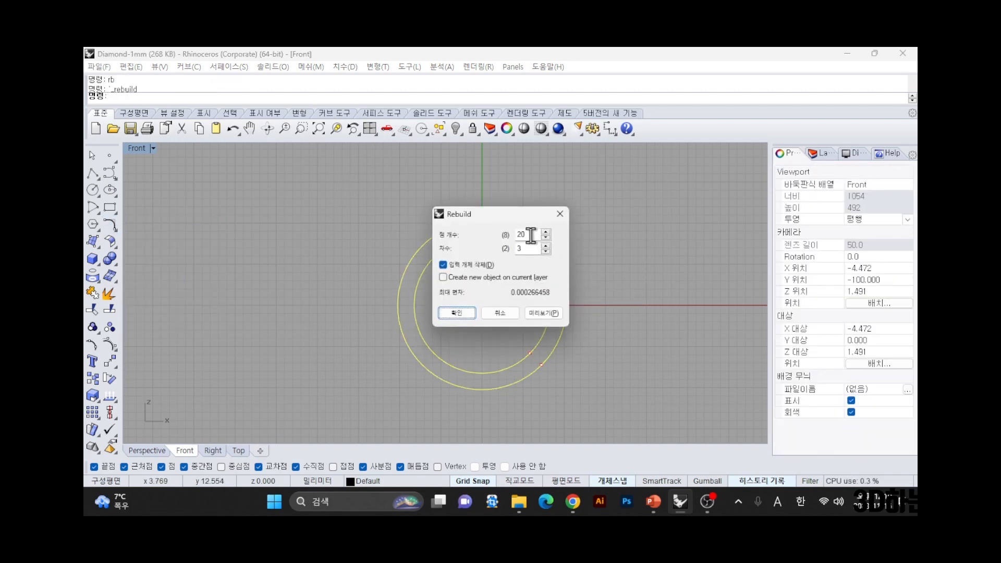
{"action": "left_click", "coordinate": [456, 313]}
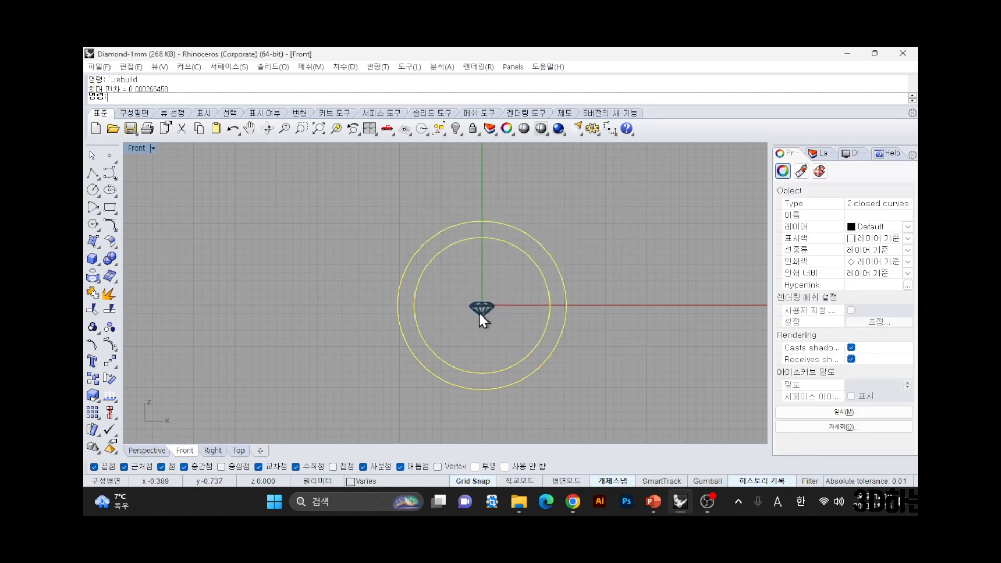
{"action": "left_click", "coordinate": [623, 255]}
- Stretch the outer circle's upper five control points vertically with Scale1D so the band is about 2.54 mm thick at its top
{"action": "left_click", "coordinate": [562, 273]}
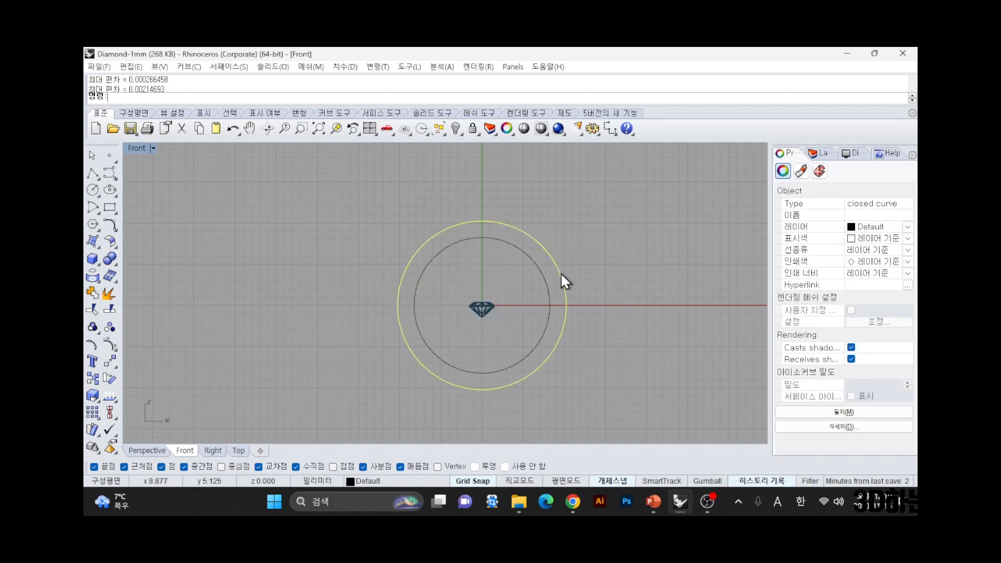
{"action": "key", "text": "F10"}
{"action": "left_click_drag", "start_coordinate": [294, 188], "coordinate": [613, 272]}
{"action": "type", "text": "w"}
{"action": "key", "text": "Return"}
{"action": "left_click", "coordinate": [618, 388]}
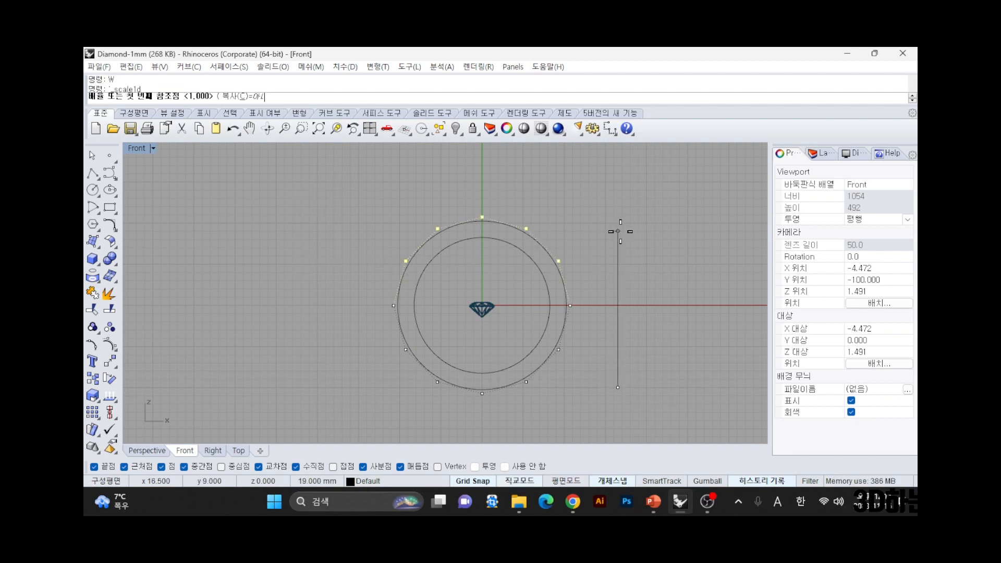
{"action": "left_click", "coordinate": [618, 230]}
{"action": "key", "text": "F9"}
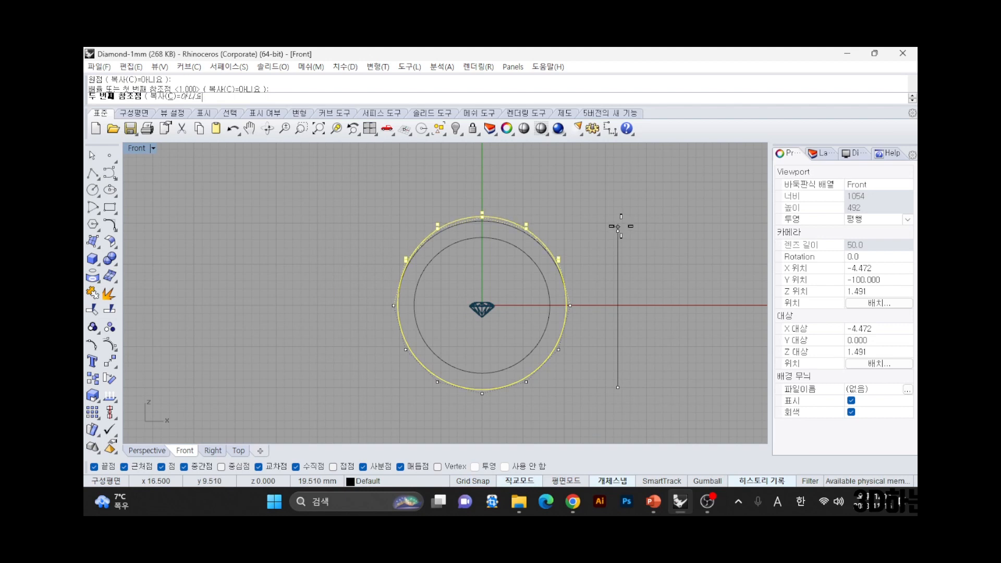
{"action": "left_click", "coordinate": [619, 228]}
- Pull the outer circle's lower five control points up with Scale1D so the band is about 1.3 mm thick at its bottom
{"action": "left_click_drag", "start_coordinate": [347, 339], "coordinate": [598, 436]}
{"action": "right_click_drag", "start_coordinate": [616, 304], "coordinate": [609, 301]}
{"action": "type", "text": "W"}
{"action": "key", "text": "space"}
{"action": "left_click", "coordinate": [620, 284]}
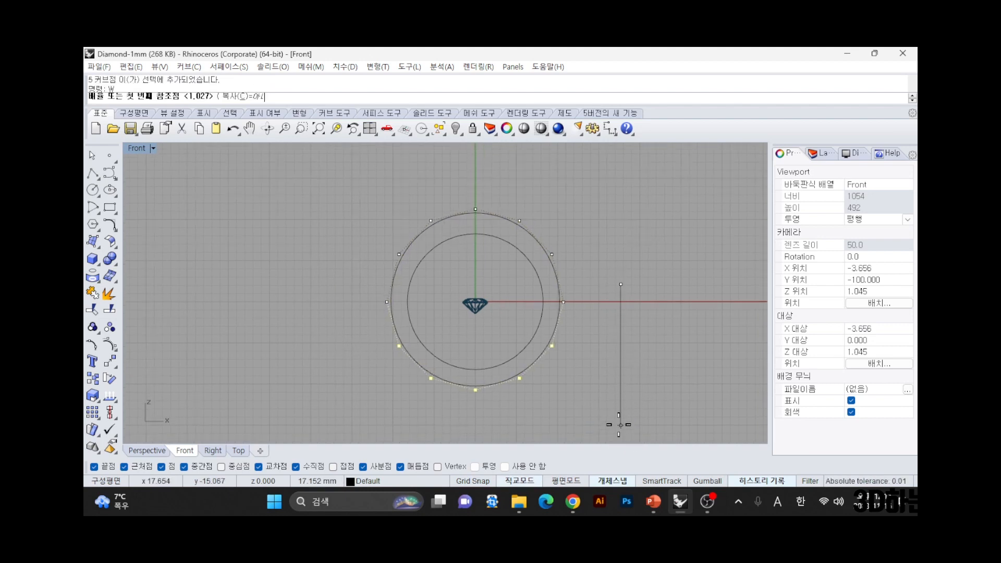
{"action": "left_click", "coordinate": [620, 420]}
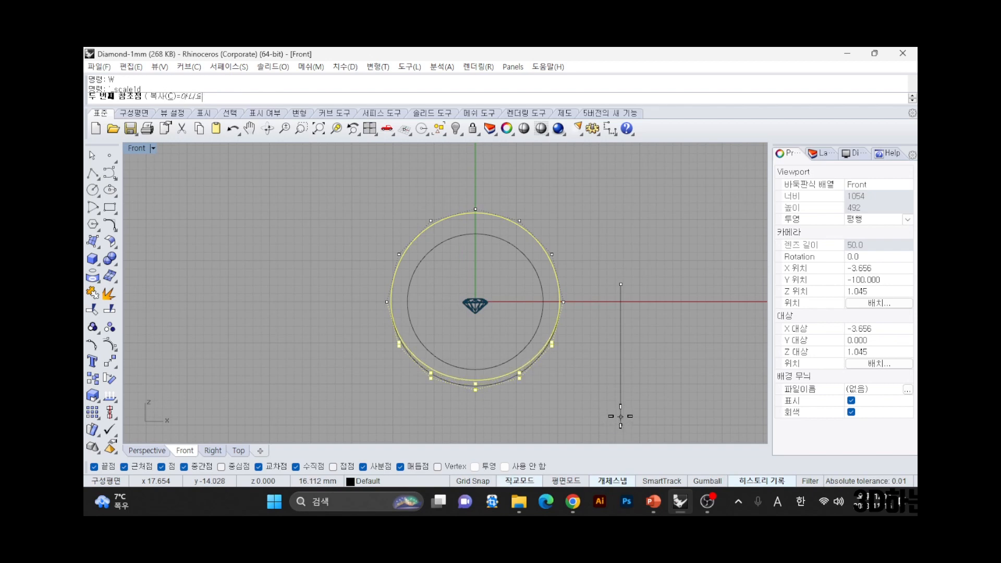
{"action": "left_click", "coordinate": [620, 416]}
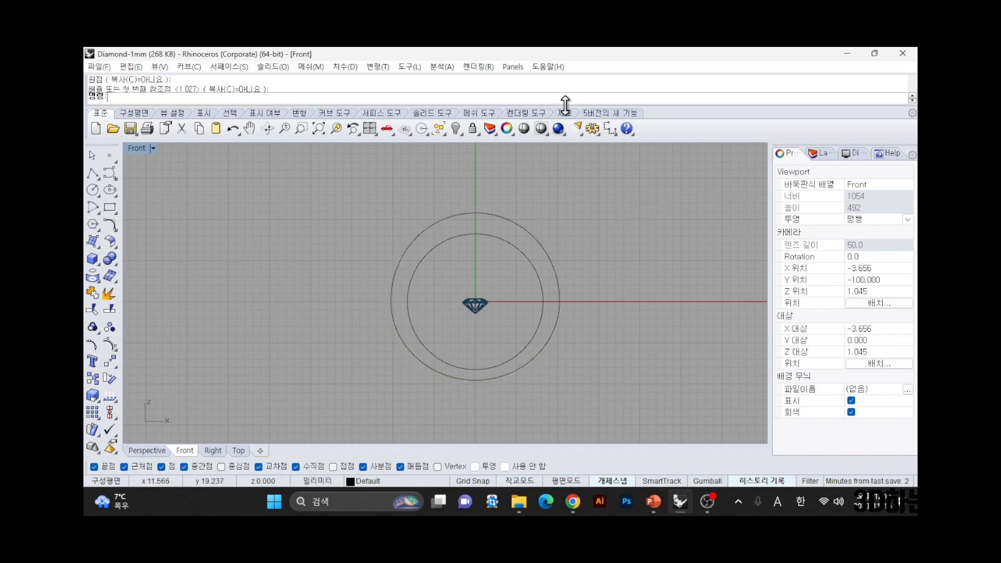
- Add a vertical dimension for the band thickness at the ring's top, placed beside the ring
{"action": "left_click", "coordinate": [609, 128]}
{"action": "left_click", "coordinate": [475, 232]}
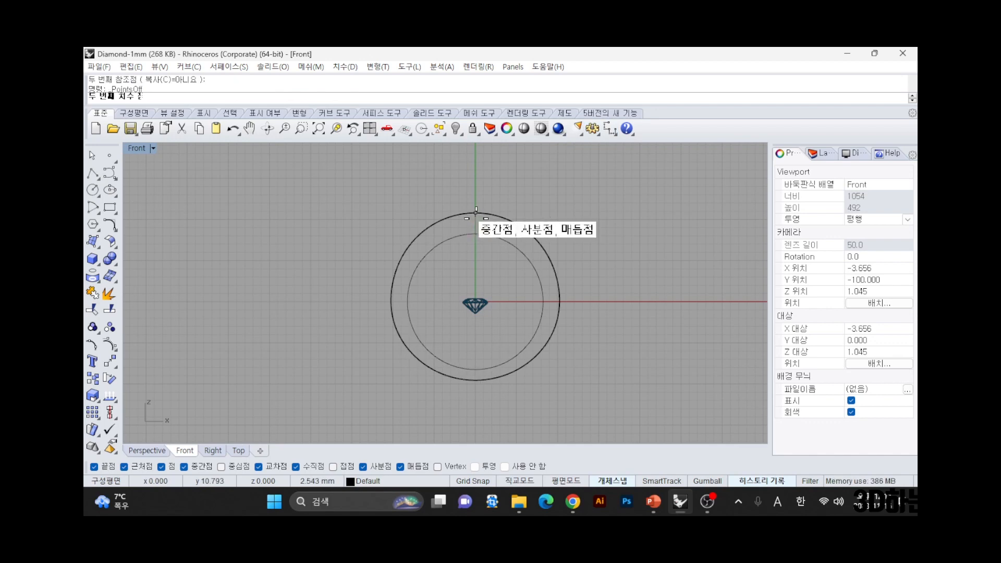
{"action": "left_click", "coordinate": [475, 214]}
{"action": "left_click", "coordinate": [641, 221]}
{"action": "scroll", "coordinate": [640, 214], "scroll_direction": "up", "scroll_amount": 10}
{"action": "scroll", "coordinate": [641, 214], "scroll_direction": "down", "scroll_amount": 14}
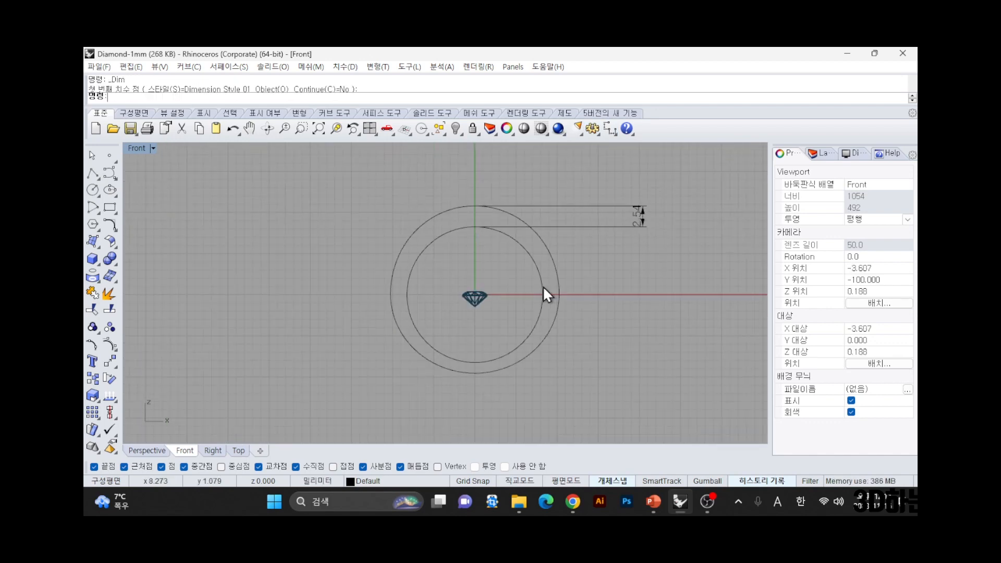
- Dimension the band thickness at the ring's right side and at its bottom
{"action": "right_click", "coordinate": [543, 287]}
{"action": "left_click", "coordinate": [543, 295]}
{"action": "left_click", "coordinate": [559, 295]}
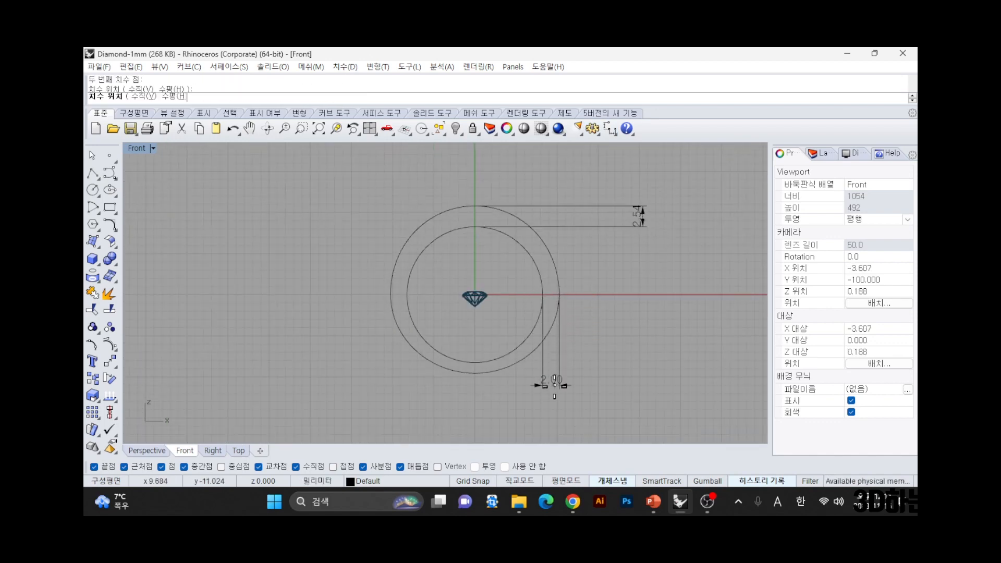
{"action": "left_click", "coordinate": [543, 396]}
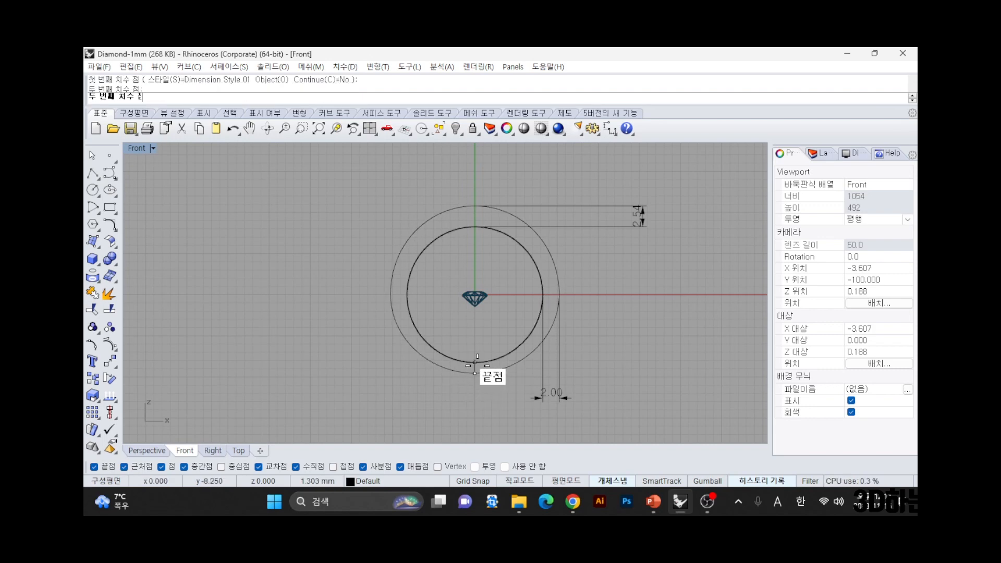
{"action": "left_click", "coordinate": [476, 373]}
{"action": "left_click", "coordinate": [307, 368]}
{"action": "scroll", "coordinate": [316, 365], "scroll_direction": "up", "scroll_amount": 6}
{"action": "scroll", "coordinate": [430, 300], "scroll_direction": "down", "scroll_amount": 6}
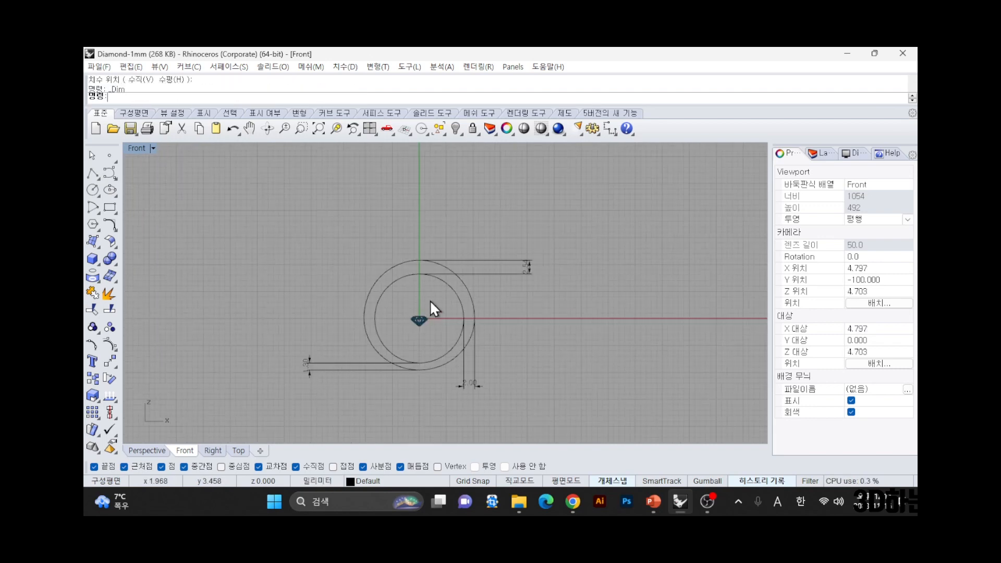
- Move the diamond straight up from the origin into the top of the band, just below the outer curve
{"action": "scroll", "coordinate": [413, 260], "scroll_direction": "up", "scroll_amount": 4}
{"action": "scroll", "coordinate": [563, 327], "scroll_direction": "down", "scroll_amount": 3}
{"action": "right_click_drag", "start_coordinate": [554, 356], "coordinate": [519, 338]}
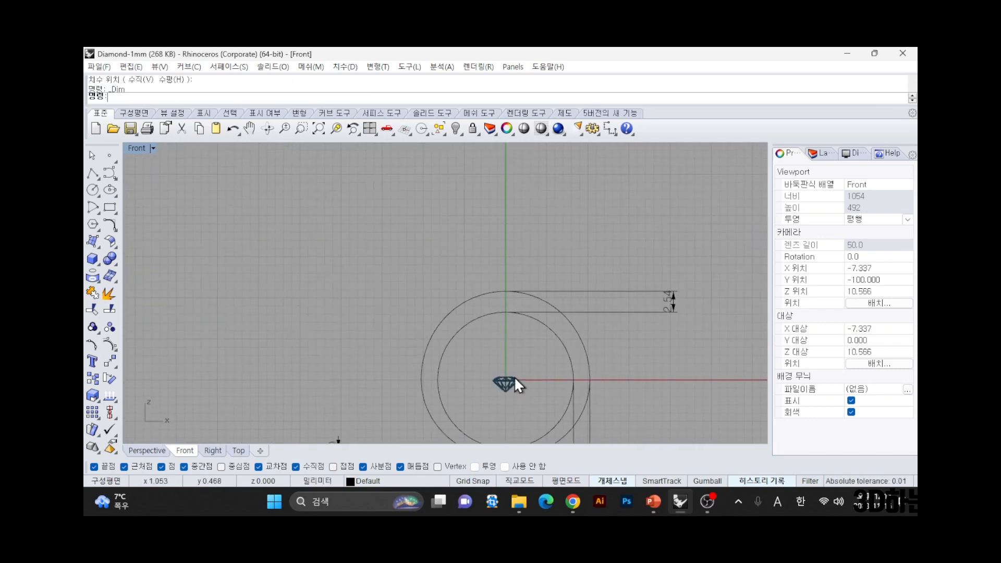
{"action": "key", "text": "Escape"}
{"action": "left_click", "coordinate": [509, 382]}
{"action": "left_click_drag", "start_coordinate": [509, 382], "coordinate": [510, 299], "text": "shift"}
{"action": "scroll", "coordinate": [510, 299], "scroll_direction": "up", "scroll_amount": 3}
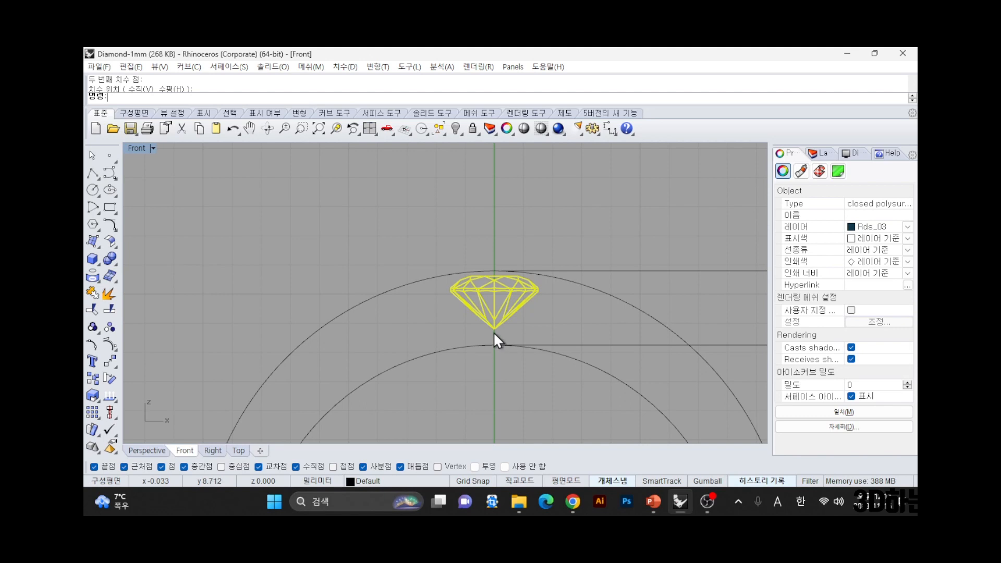
- Dimension the vertical gap between the diamond's lower tip and the inner curve, placed beside the ring
{"action": "left_click", "coordinate": [608, 129]}
{"action": "left_click", "coordinate": [494, 345]}
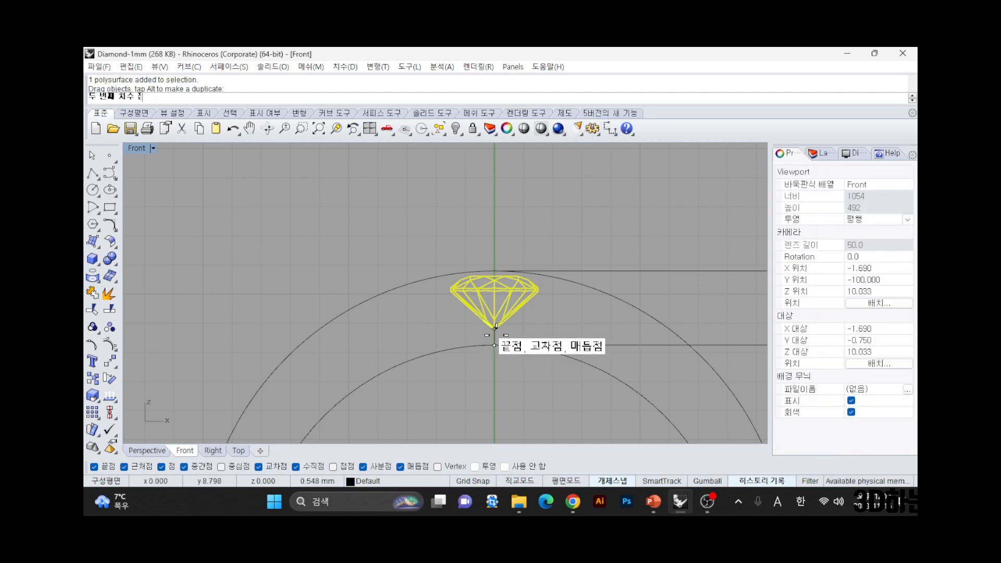
{"action": "left_click", "coordinate": [494, 329]}
{"action": "left_click", "coordinate": [222, 322]}
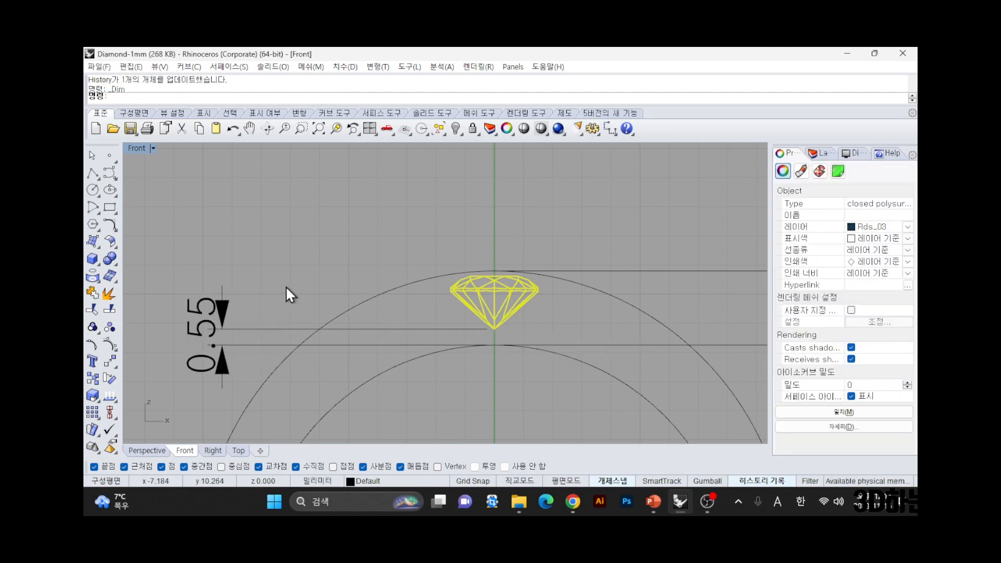
- Measure the vertical distance from the diamond's girdle to the outer curve with a dimension, without keeping it
{"action": "scroll", "coordinate": [289, 292], "scroll_direction": "down", "scroll_amount": 3}
{"action": "scroll", "coordinate": [375, 280], "scroll_direction": "up", "scroll_amount": 5}
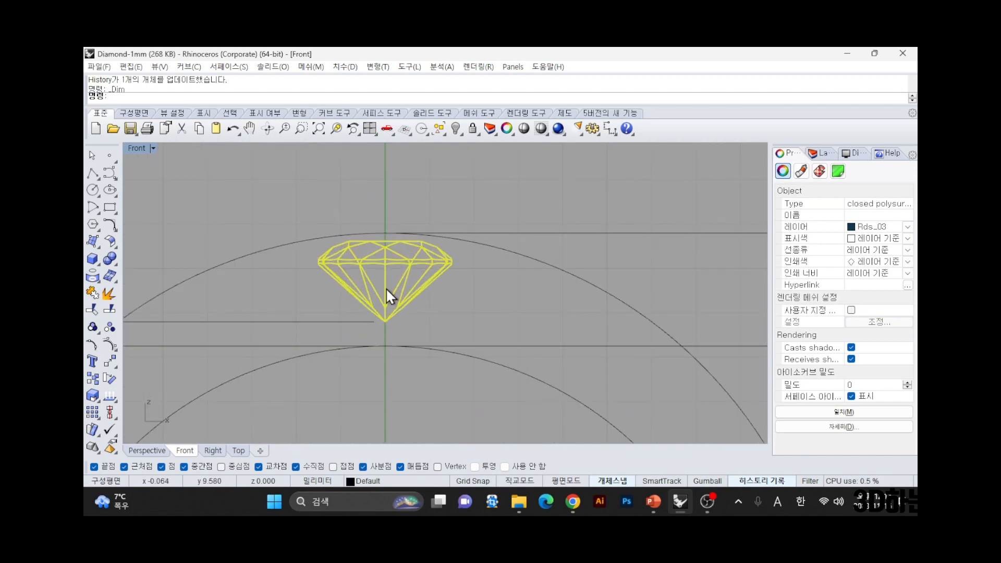
{"action": "key", "text": "Return"}
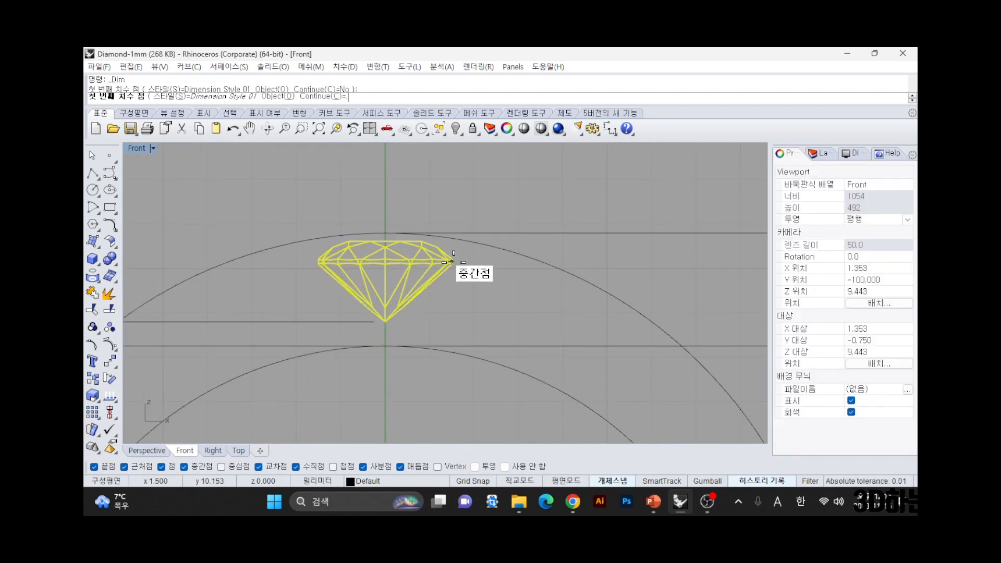
{"action": "left_click", "coordinate": [452, 262]}
{"action": "left_click", "coordinate": [451, 238]}
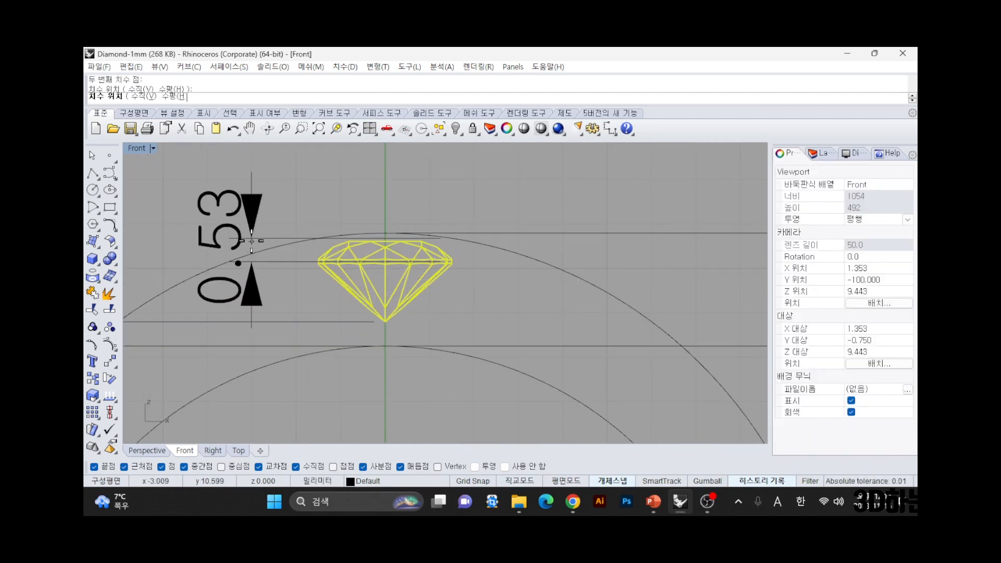
{"action": "scroll", "coordinate": [263, 248], "scroll_direction": "down", "scroll_amount": 5}
{"action": "right_click_drag", "start_coordinate": [263, 247], "coordinate": [331, 249]}
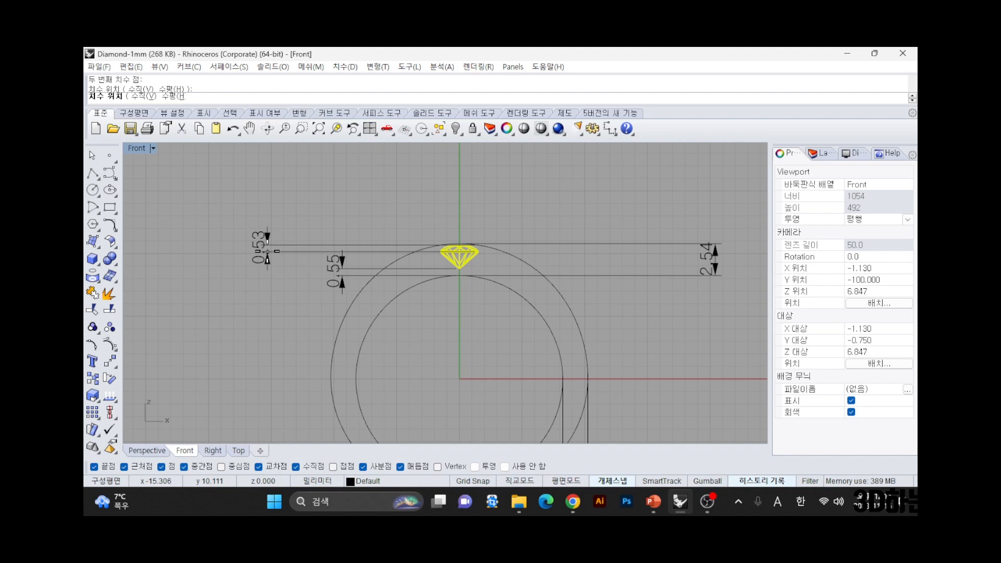
{"action": "left_click", "coordinate": [267, 252]}
{"action": "left_click", "coordinate": [460, 249]}
{"action": "scroll", "coordinate": [467, 251], "scroll_direction": "up", "scroll_amount": 3}
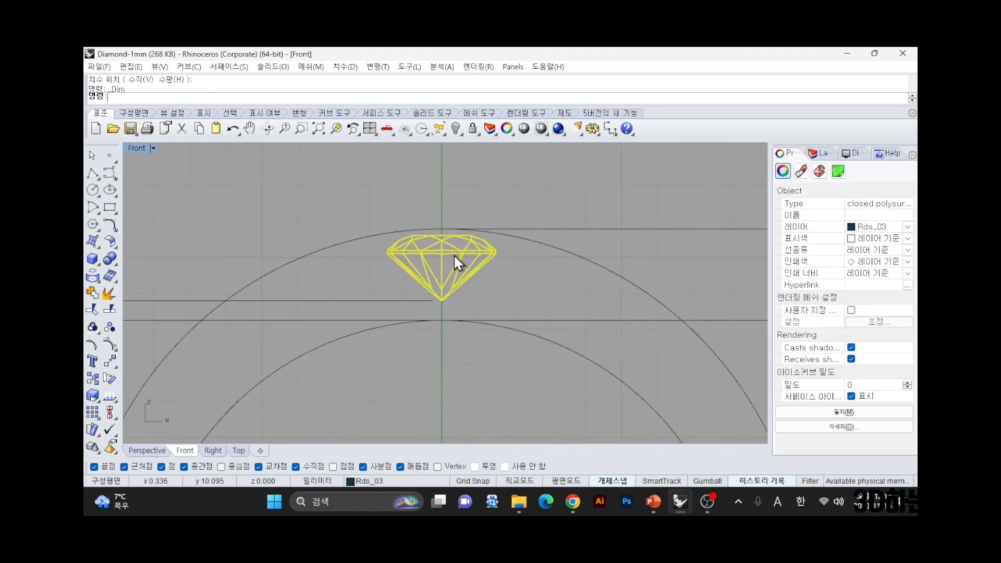
{"action": "scroll", "coordinate": [455, 255], "scroll_direction": "down", "scroll_amount": 2}
- Nudge the outer curve's top three control points up by 0.06 mm to make the band's top 2.60 mm thick
{"action": "left_click", "coordinate": [481, 245]}
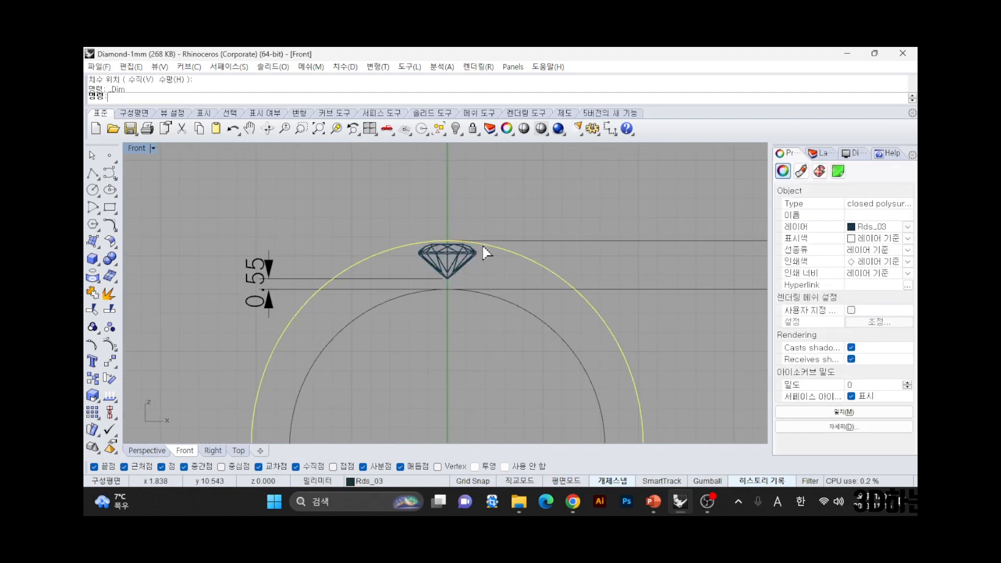
{"action": "key", "text": "Return"}
{"action": "scroll", "coordinate": [481, 246], "scroll_direction": "down", "scroll_amount": 1}
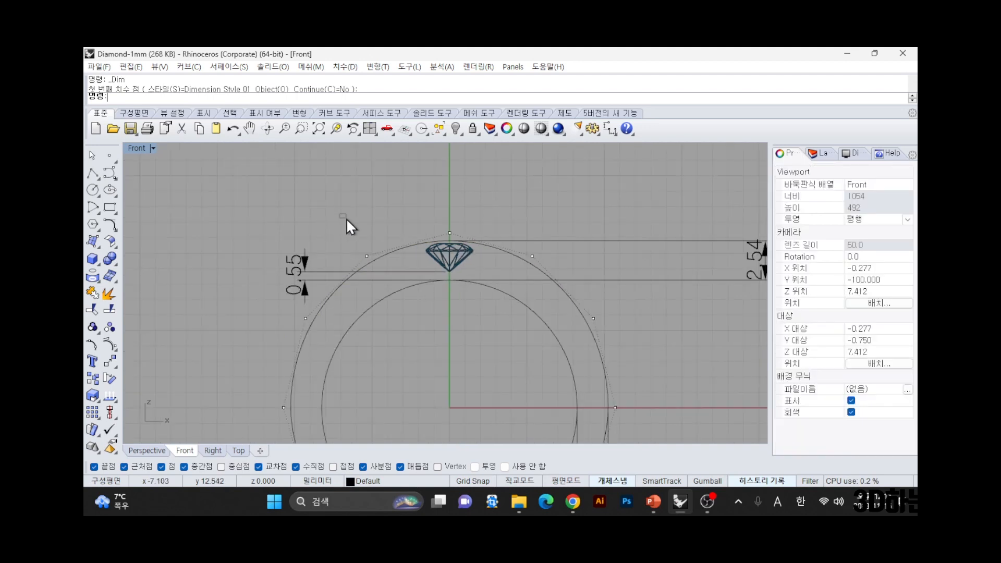
{"action": "left_click_drag", "start_coordinate": [346, 218], "coordinate": [553, 265]}
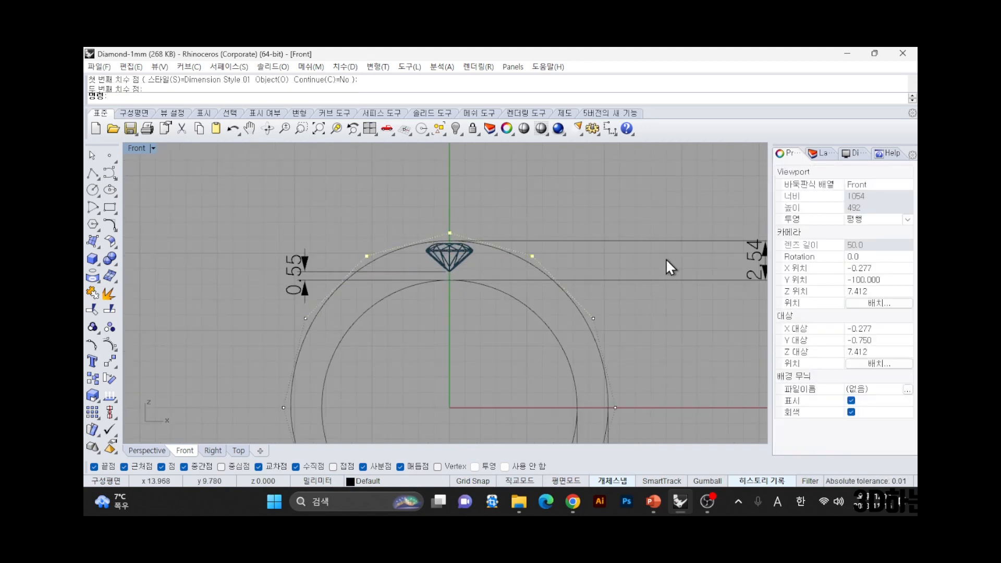
{"action": "right_click_drag", "start_coordinate": [666, 260], "coordinate": [603, 266]}
{"action": "key", "text": "alt+Up"}
{"action": "key", "text": "alt+Up"}
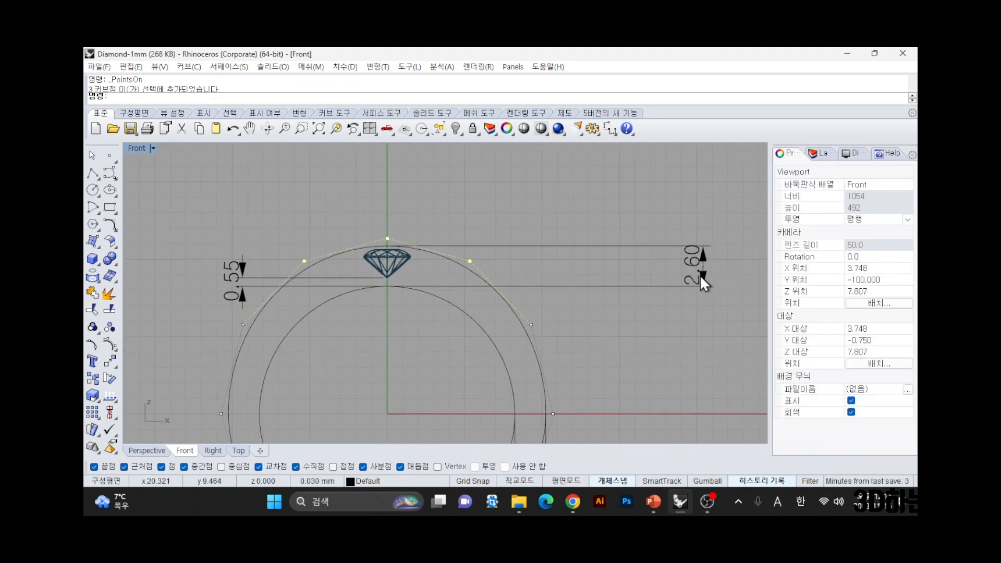
{"action": "key", "text": "Escape"}
{"action": "key", "text": "Escape"}
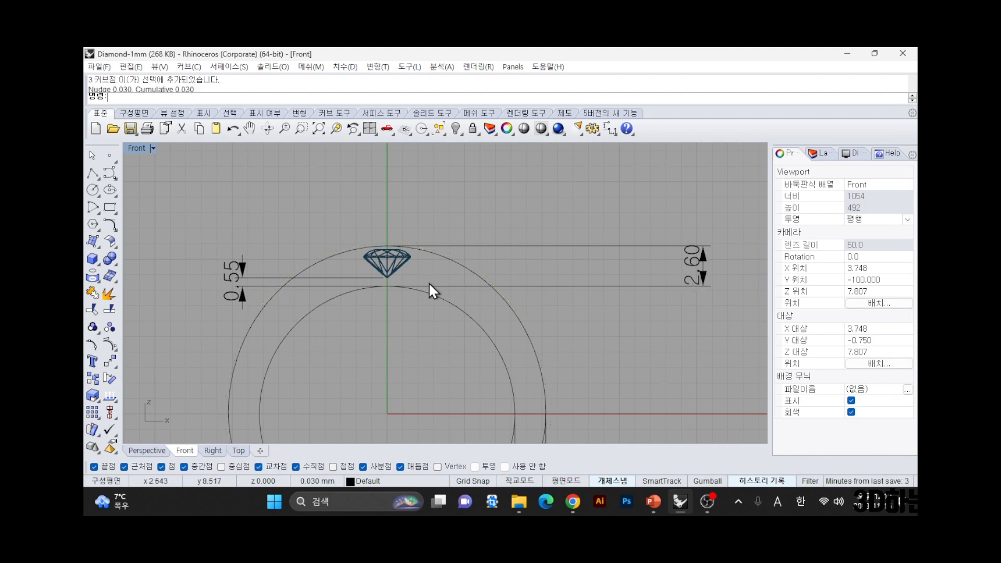
- Delete the dimension between the diamond's tip and the inner curve
{"action": "left_click", "coordinate": [246, 269]}
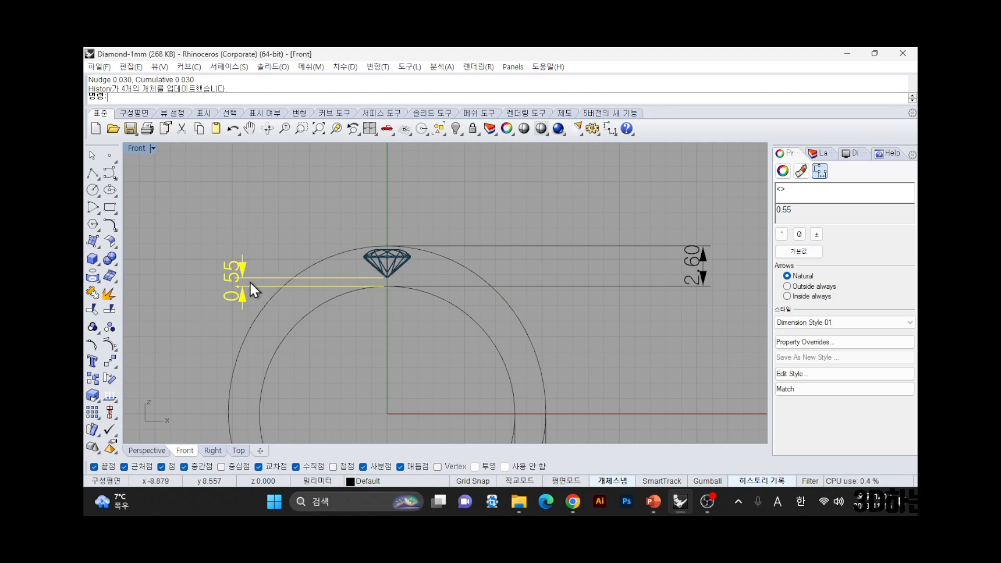
{"action": "key", "text": "Delete"}
{"action": "scroll", "coordinate": [385, 272], "scroll_direction": "down", "scroll_amount": 6}
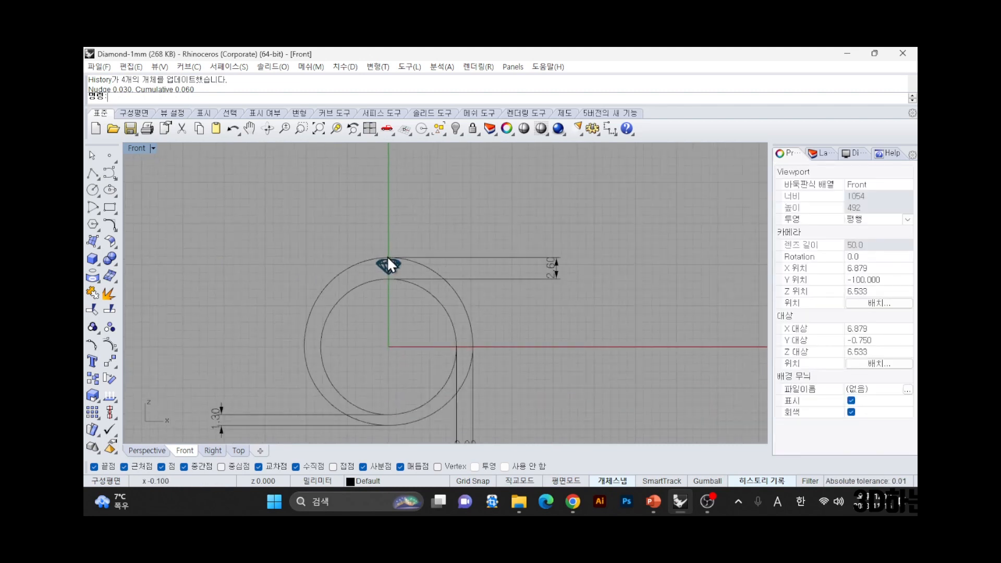
- Examine the diamond's fit in the band and the ring profile with its thickness dimensions
{"action": "scroll", "coordinate": [385, 258], "scroll_direction": "up", "scroll_amount": 14}
{"action": "scroll", "coordinate": [408, 273], "scroll_direction": "down", "scroll_amount": 7}
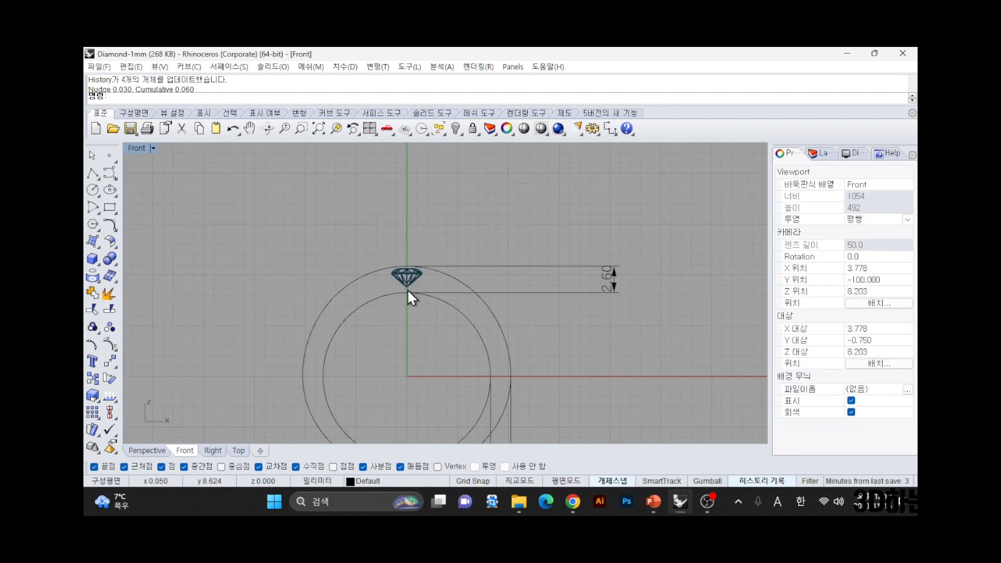
{"action": "right_click_drag", "start_coordinate": [415, 334], "coordinate": [416, 261]}
{"action": "scroll", "coordinate": [508, 384], "scroll_direction": "down", "scroll_amount": 5}
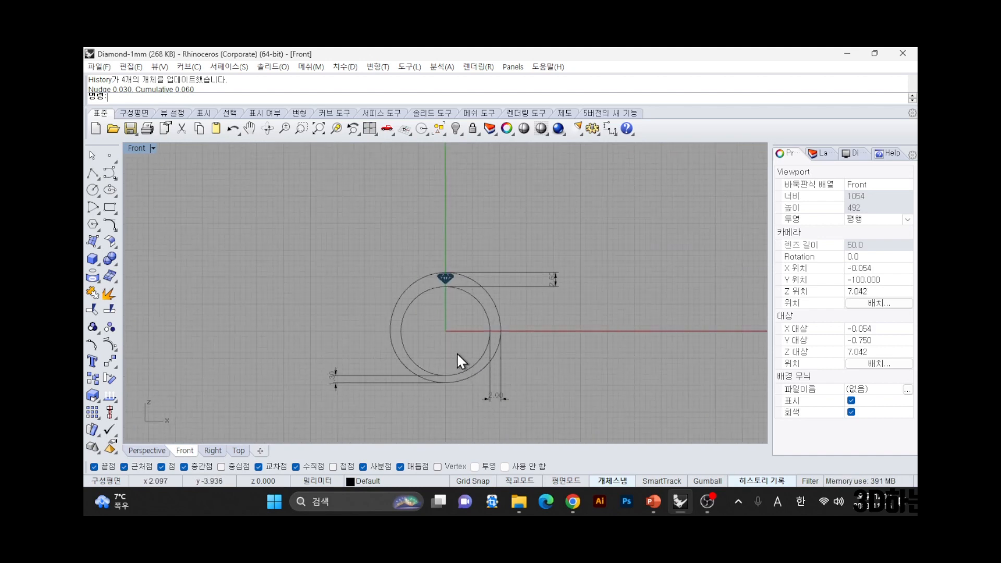
{"action": "scroll", "coordinate": [457, 353], "scroll_direction": "up", "scroll_amount": 5}
{"action": "mouse_move", "coordinate": [452, 342]}
{"action": "right_mouse_down"}
{"action": "mouse_move", "coordinate": [448, 351]}
{"action": "mouse_move", "coordinate": [469, 336]}
{"action": "right_mouse_up"}
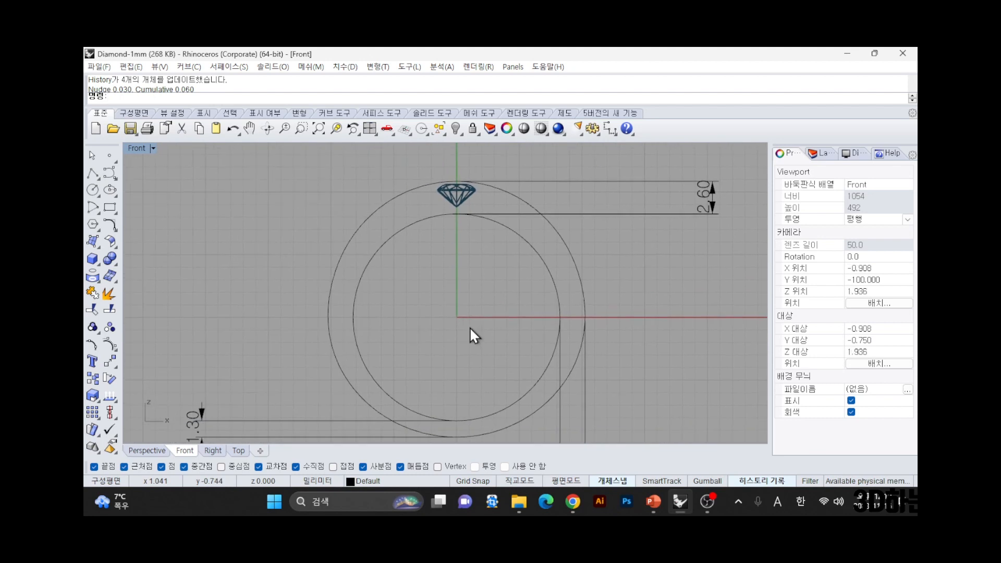
{"action": "scroll", "coordinate": [471, 329], "scroll_direction": "down", "scroll_amount": 4}
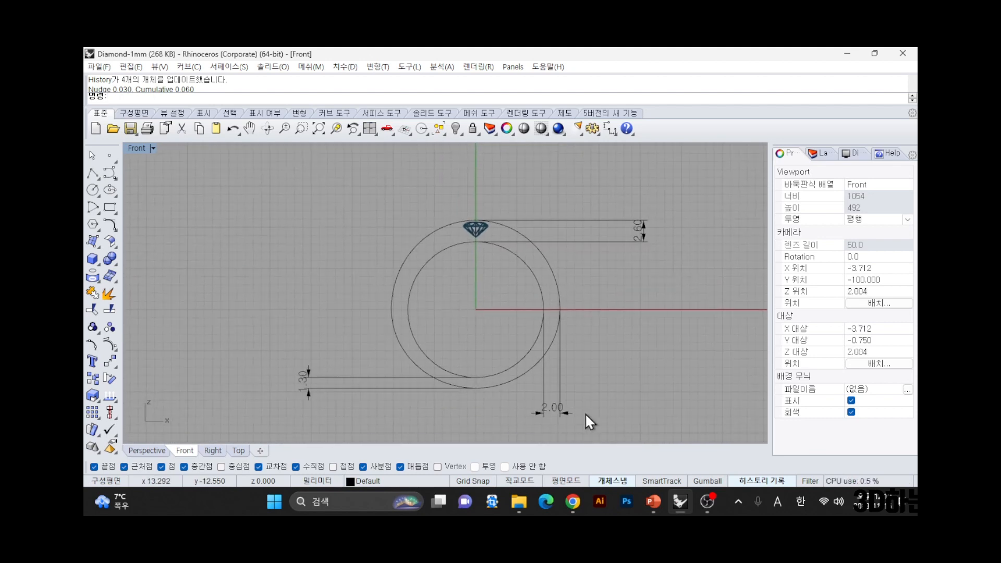
{"action": "left_click", "coordinate": [710, 509]}
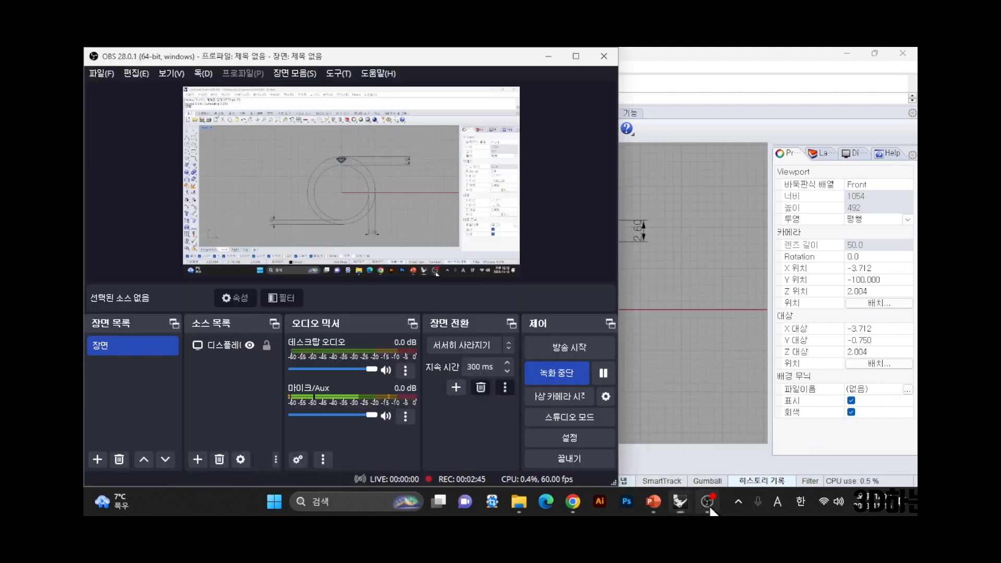
{"action": "left_click", "coordinate": [680, 373]}
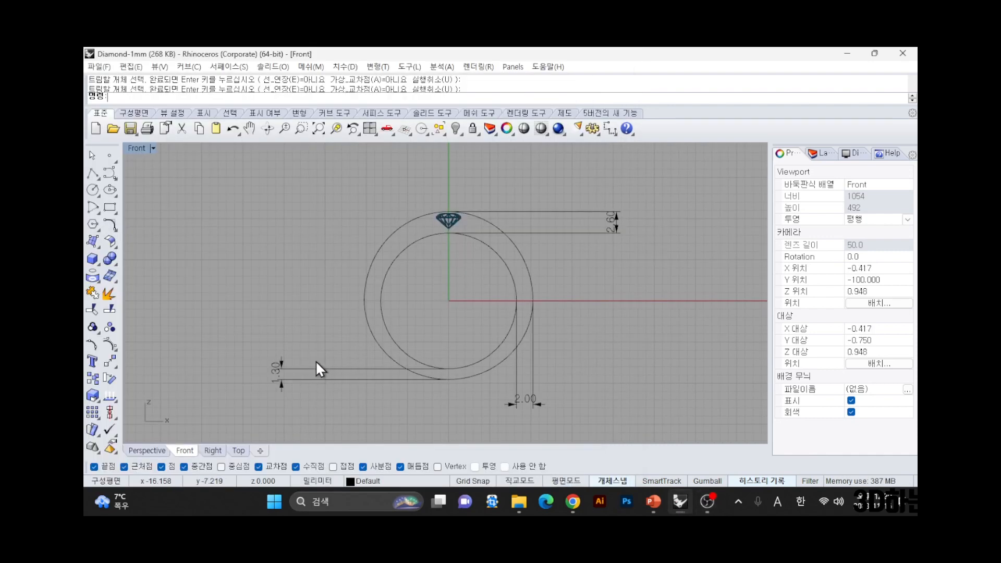
- Delete the thickness dimension at the ring's bottom and hide the ones at its right side and top
{"action": "left_click", "coordinate": [321, 368]}
{"action": "key", "text": "Delete"}
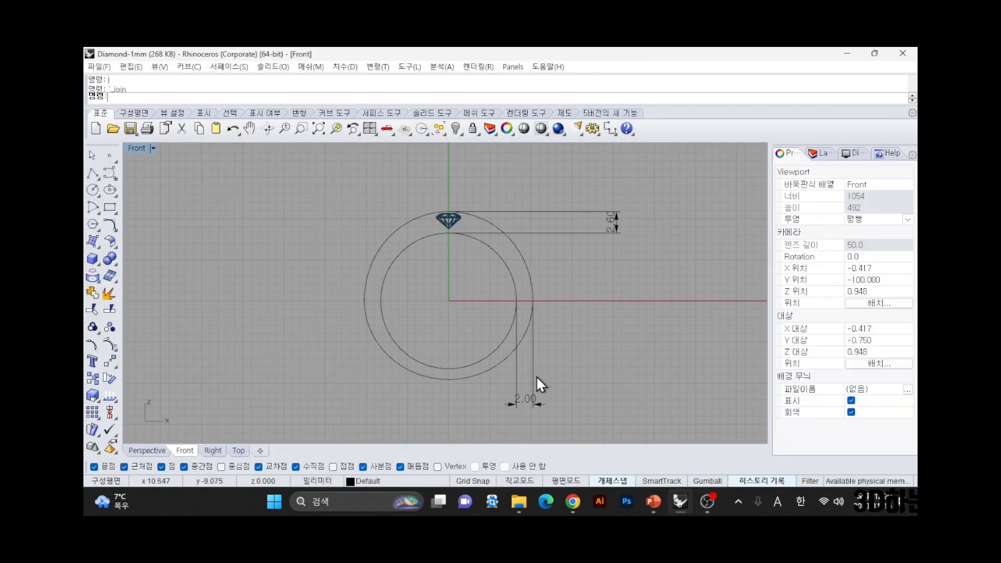
{"action": "left_click", "coordinate": [536, 376]}
{"action": "type", "text": "H"}
{"action": "key", "text": "Return"}
{"action": "left_click", "coordinate": [553, 210]}
{"action": "type", "text": "H"}
{"action": "key", "text": "Return"}
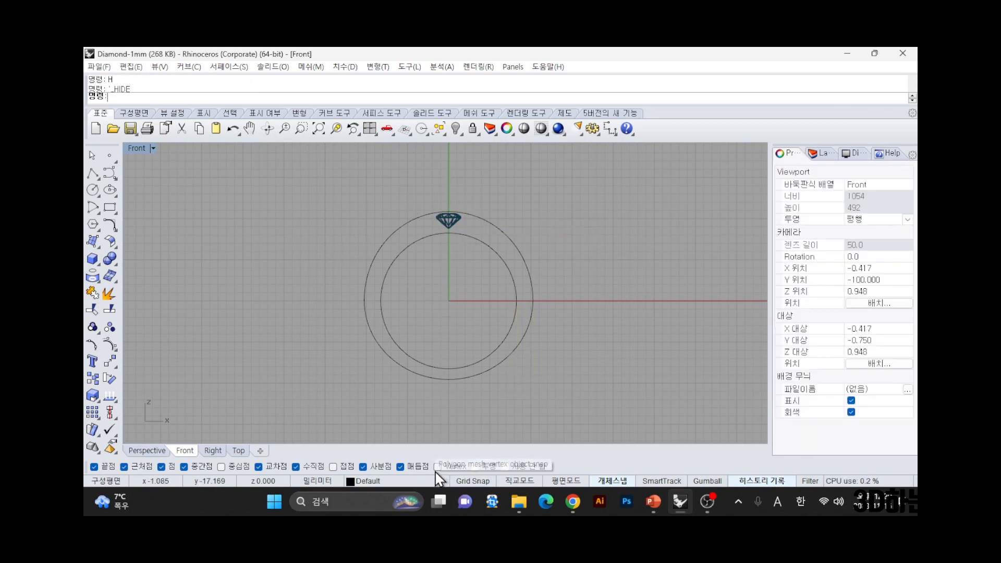
- Draw a vertical polyline about 17 mm long from the origin up past the ring's top
{"action": "type", "text": "pl"}
{"action": "key", "text": "Return"}
{"action": "left_click", "coordinate": [449, 300]}
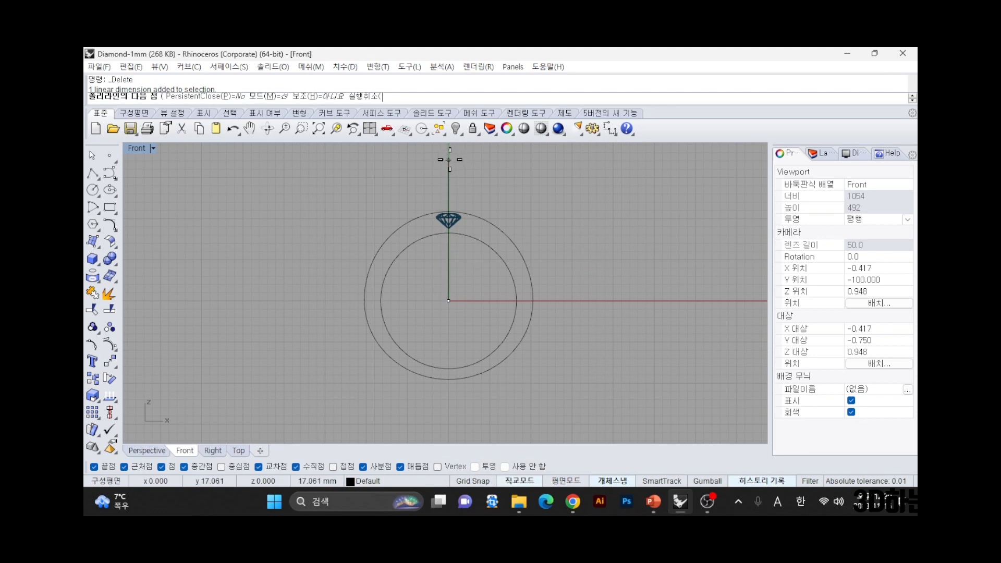
{"action": "left_click", "coordinate": [448, 159], "text": "shift"}
{"action": "key", "text": "Return"}
- Stretch the vertical line downward with Scale1D so it crosses the whole ring and passes its bottom
{"action": "left_click", "coordinate": [448, 169]}
{"action": "type", "text": "s"}
{"action": "key", "text": "Return"}
{"action": "left_click", "coordinate": [405, 167]}
{"action": "left_click", "coordinate": [405, 171]}
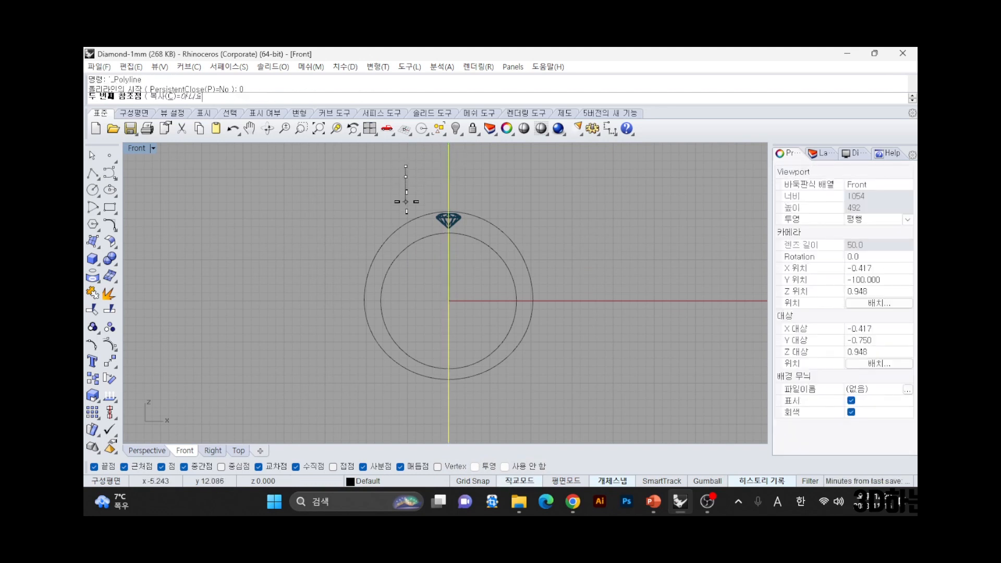
{"action": "left_click", "coordinate": [407, 200], "text": "shift"}
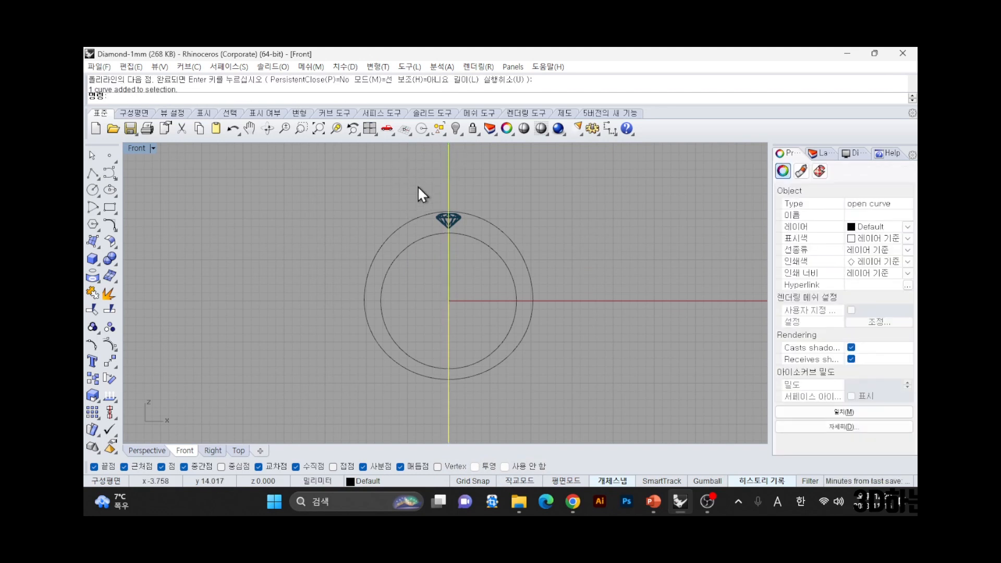
- Trim off the left halves of both ring curves at the vertical line and delete the line
{"action": "type", "text": "tr"}
{"action": "key", "text": "Return"}
{"action": "left_click_drag", "start_coordinate": [418, 188], "coordinate": [344, 387]}
{"action": "key", "text": "Return"}
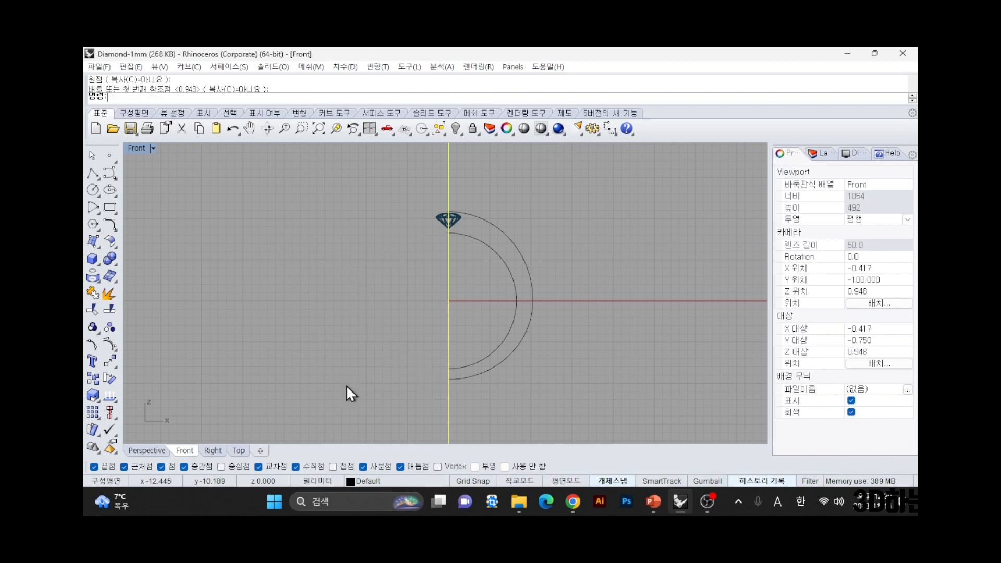
{"action": "key", "text": "Delete"}
- Select both half-ring curves and switch to the four-viewport layout
{"action": "left_click_drag", "start_coordinate": [633, 241], "coordinate": [499, 334]}
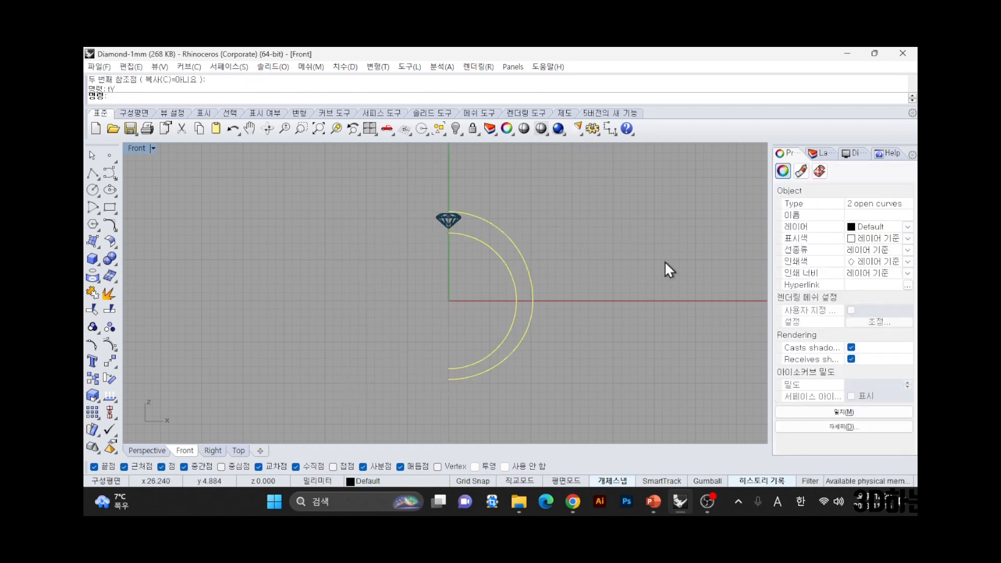
{"action": "double_click", "coordinate": [140, 148]}
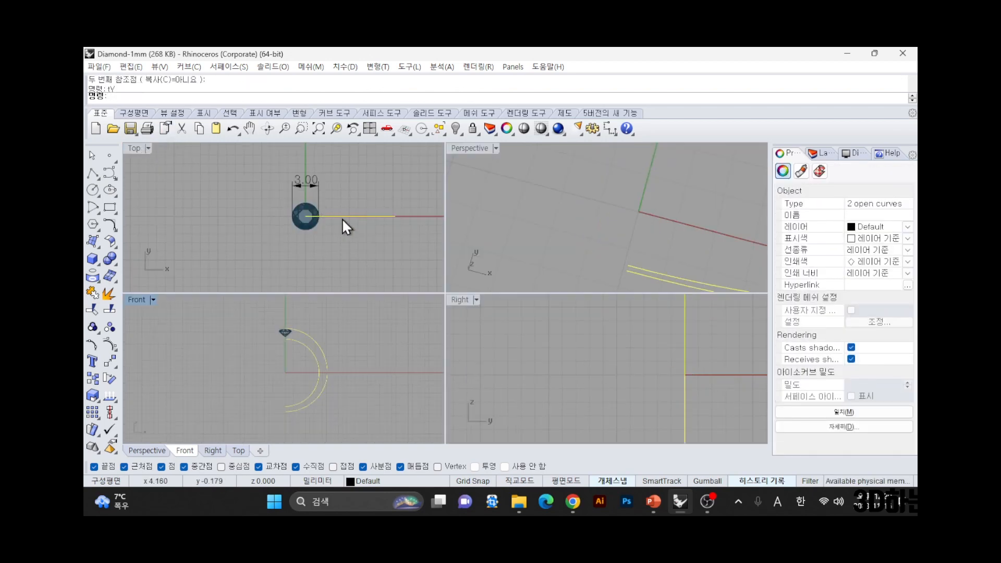
{"action": "type", "text": "t"}
{"action": "key", "text": "Return"}
{"action": "key", "text": "Escape"}
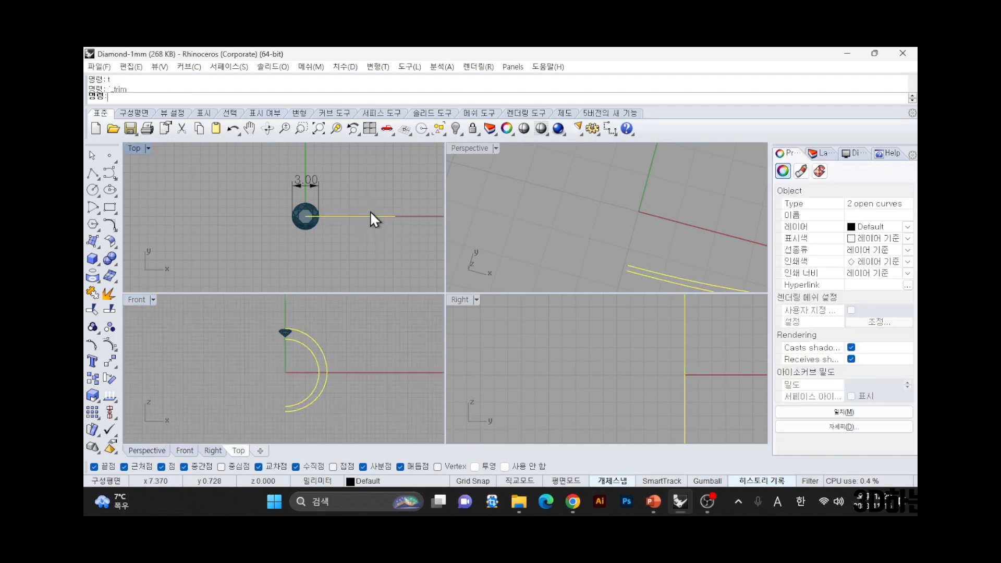
{"action": "right_click", "coordinate": [370, 210]}
{"action": "key", "text": "Escape"}
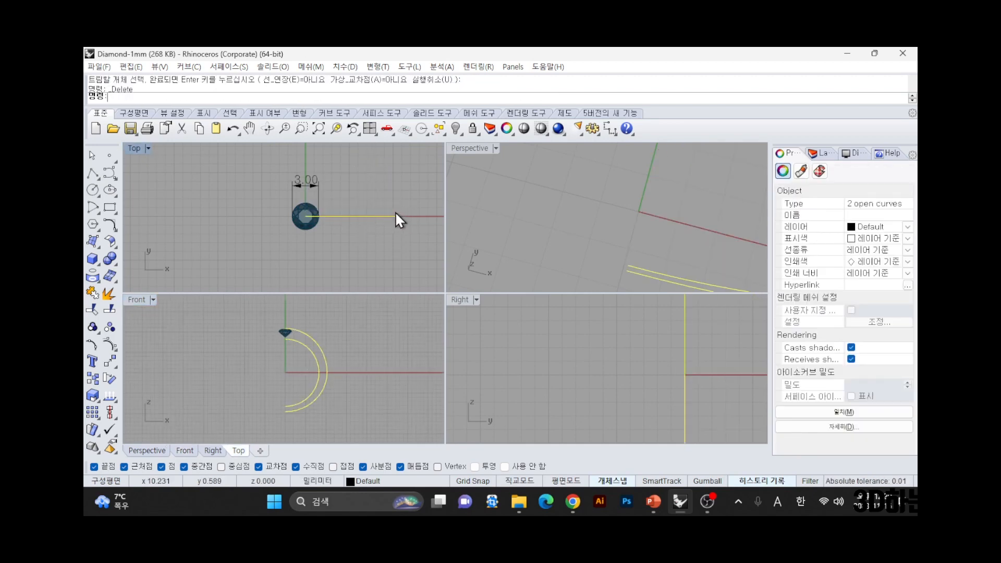
- Copy the two half-ring curves 2 mm to each side of the originals along the Y axis in the Top view
{"action": "type", "text": "c"}
{"action": "key", "text": "Return"}
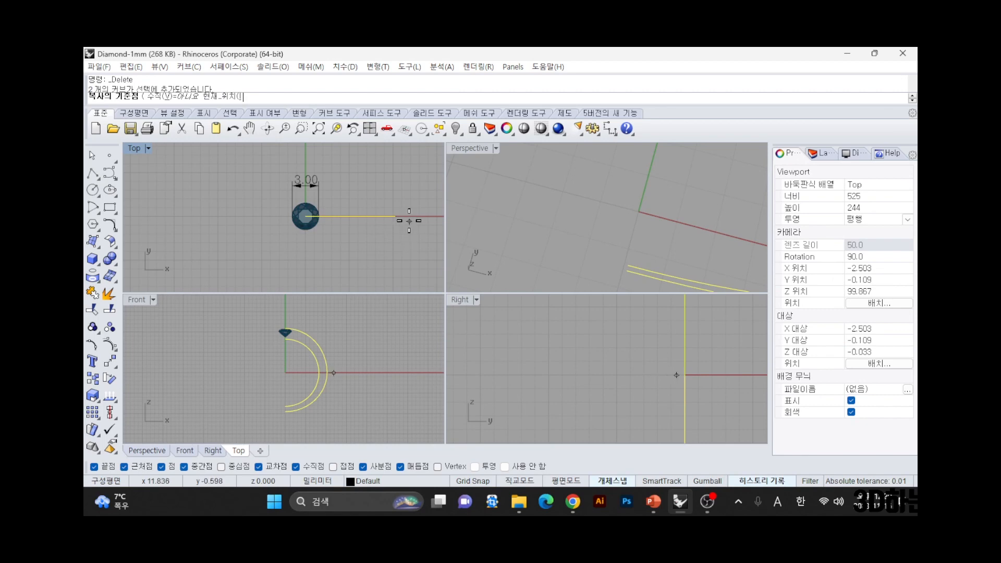
{"action": "left_click", "coordinate": [411, 216]}
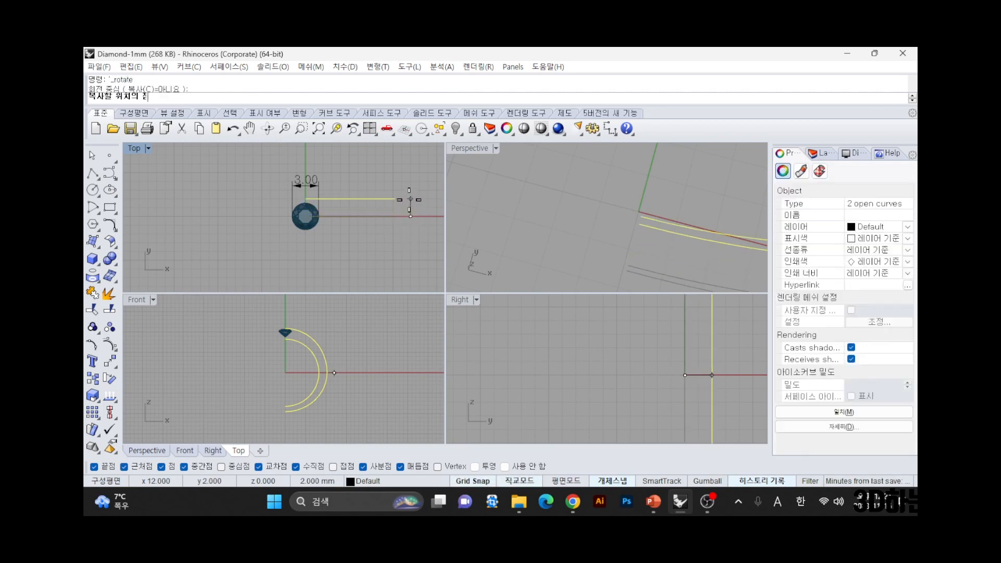
{"action": "left_click", "coordinate": [411, 234]}
{"action": "right_click", "coordinate": [411, 281]}
{"action": "right_click", "coordinate": [411, 280]}
{"action": "key", "text": "Escape"}
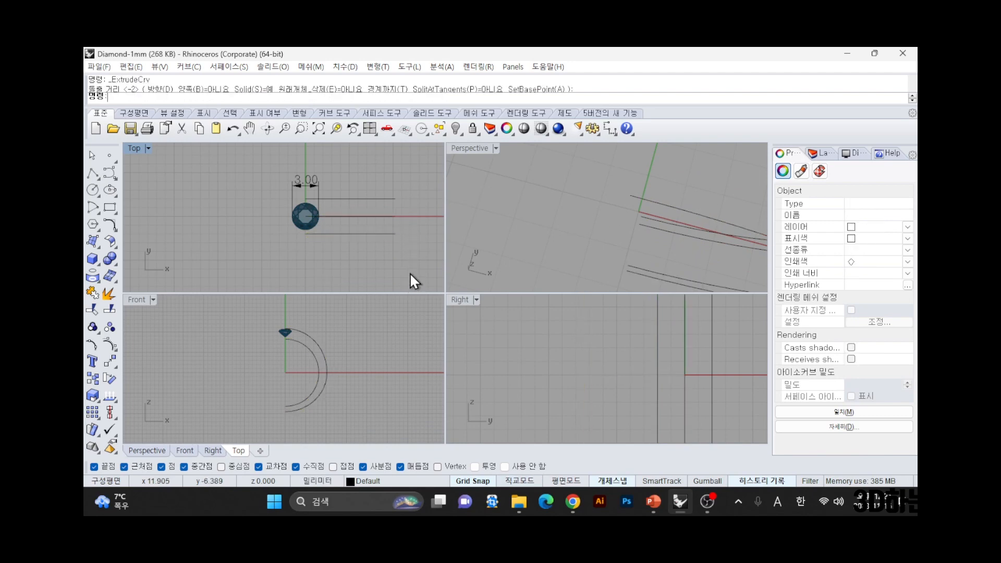
- Select all six half-ring curves and view them at an angle in the Perspective view
{"action": "left_click_drag", "start_coordinate": [414, 193], "coordinate": [362, 267]}
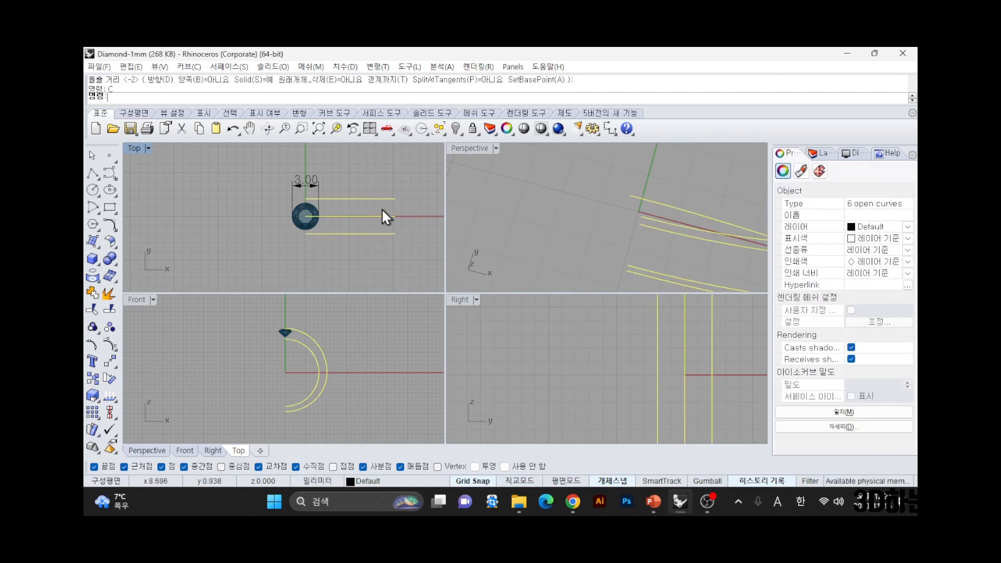
{"action": "right_click_drag", "start_coordinate": [671, 248], "coordinate": [643, 251]}
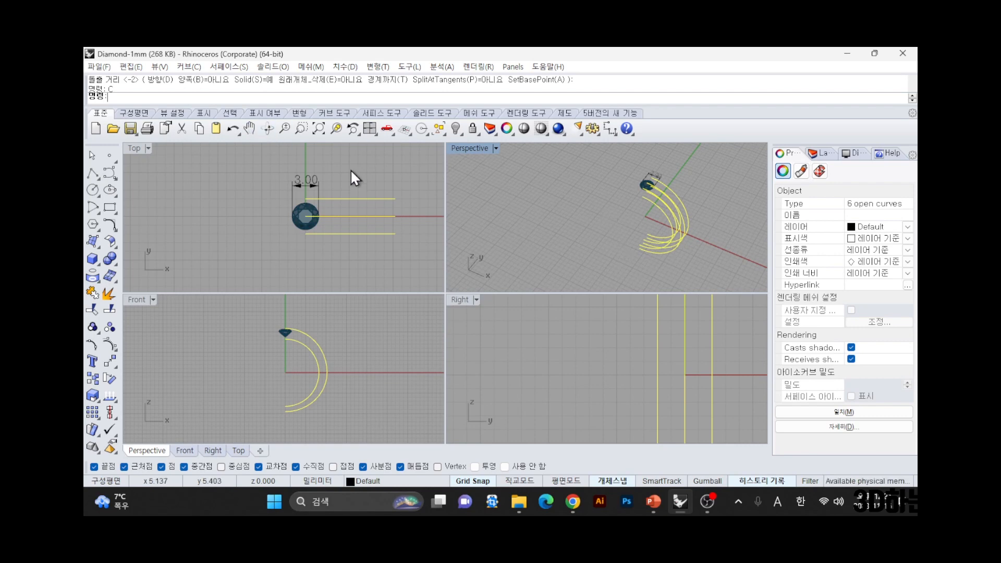
- Reduce the selection to the two centre half-ring curves by deselecting the pairs on both sides
{"action": "right_click_drag", "start_coordinate": [389, 240], "coordinate": [370, 239]}
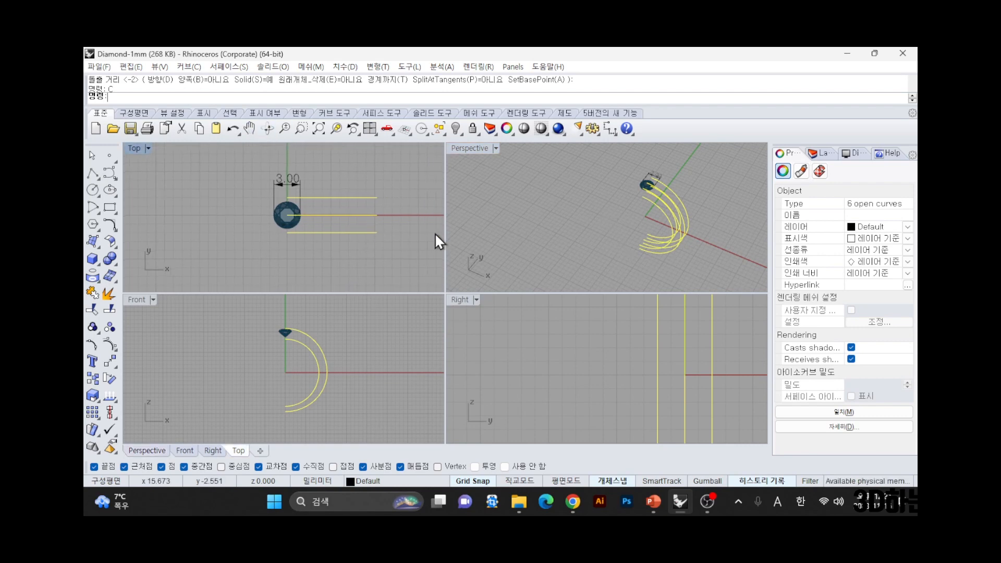
{"action": "right_click_drag", "start_coordinate": [680, 221], "coordinate": [655, 169]}
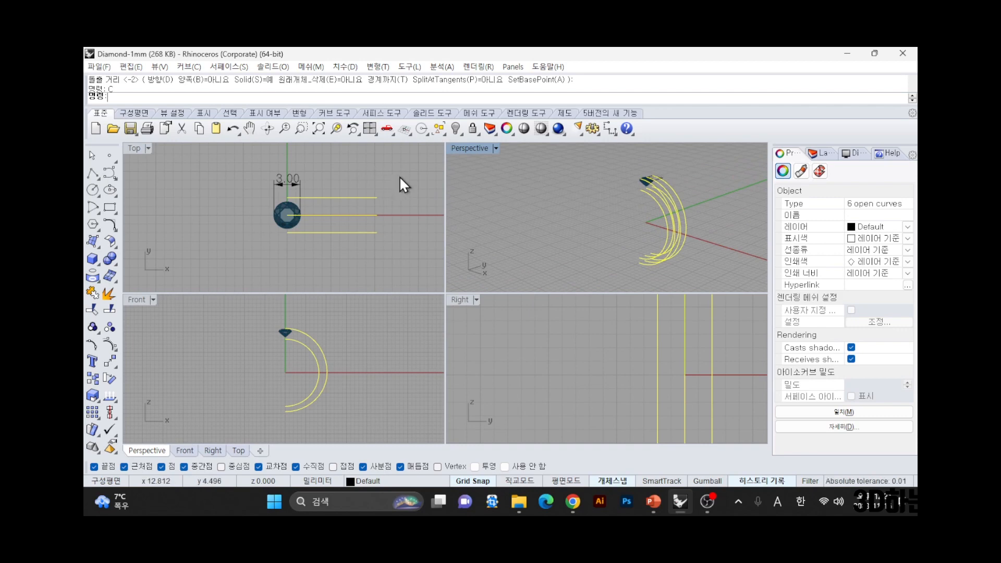
{"action": "left_click_drag", "start_coordinate": [401, 176], "coordinate": [342, 207]}
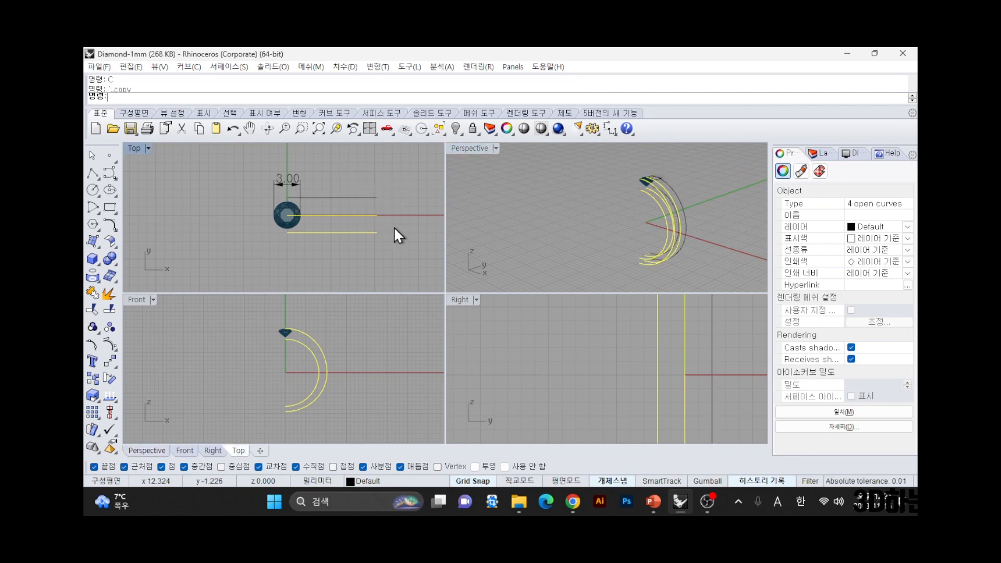
{"action": "left_click_drag", "start_coordinate": [393, 226], "coordinate": [335, 250], "text": "ctrl"}
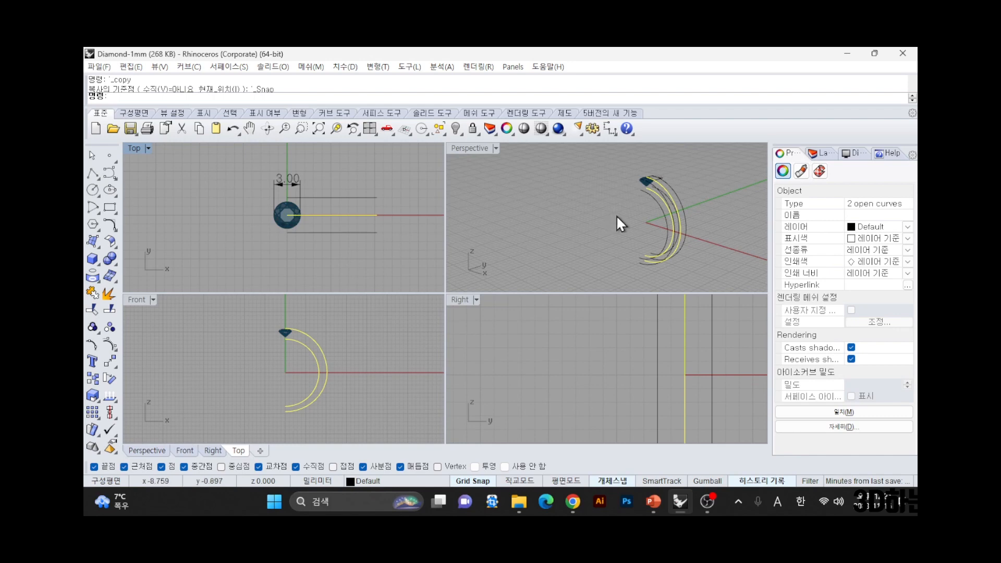
{"action": "mouse_move", "coordinate": [616, 215]}
{"action": "right_mouse_down"}
{"action": "mouse_move", "coordinate": [557, 223]}
{"action": "mouse_move", "coordinate": [456, 188]}
{"action": "mouse_move", "coordinate": [524, 195]}
{"action": "mouse_move", "coordinate": [677, 277]}
{"action": "mouse_move", "coordinate": [646, 181]}
{"action": "mouse_move", "coordinate": [623, 282]}
{"action": "mouse_move", "coordinate": [570, 216]}
{"action": "mouse_move", "coordinate": [504, 207]}
{"action": "mouse_move", "coordinate": [581, 212]}
{"action": "mouse_move", "coordinate": [615, 231]}
{"action": "right_mouse_up"}
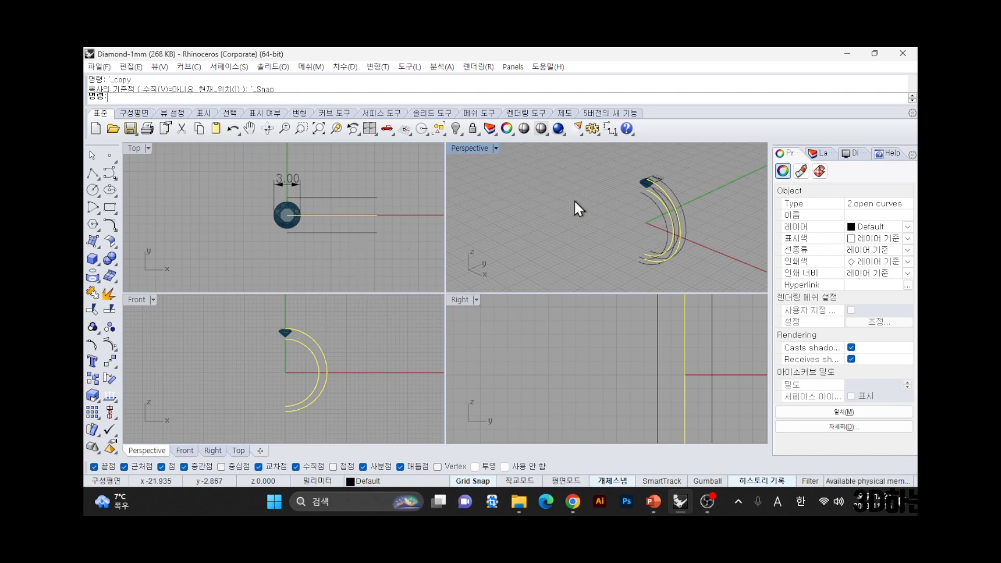
{"action": "scroll", "coordinate": [651, 191], "scroll_direction": "up", "scroll_amount": 2}
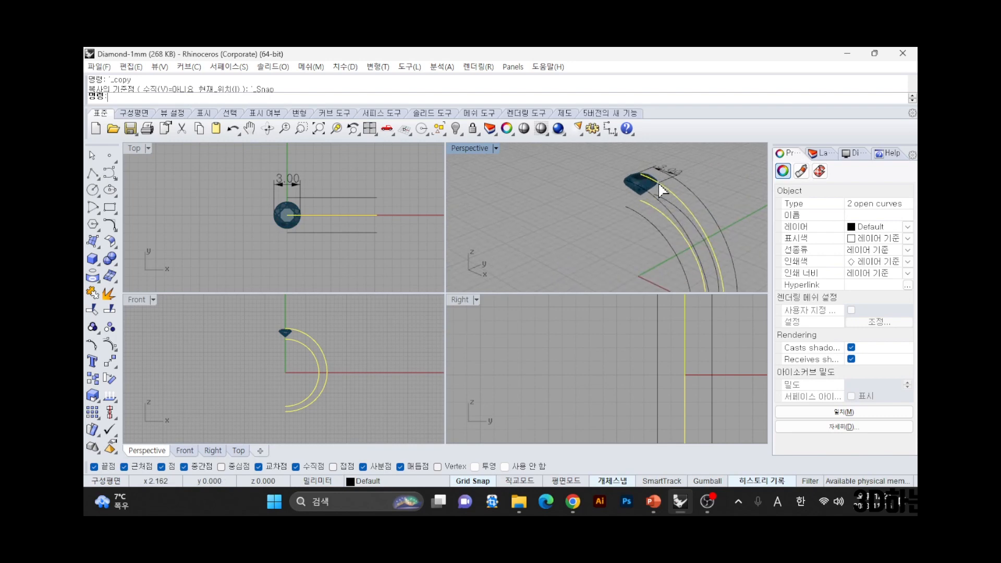
- Examine the inner and outer half-ring curves by selecting them one at a time in the Perspective view
{"action": "left_click", "coordinate": [659, 184], "text": "ctrl"}
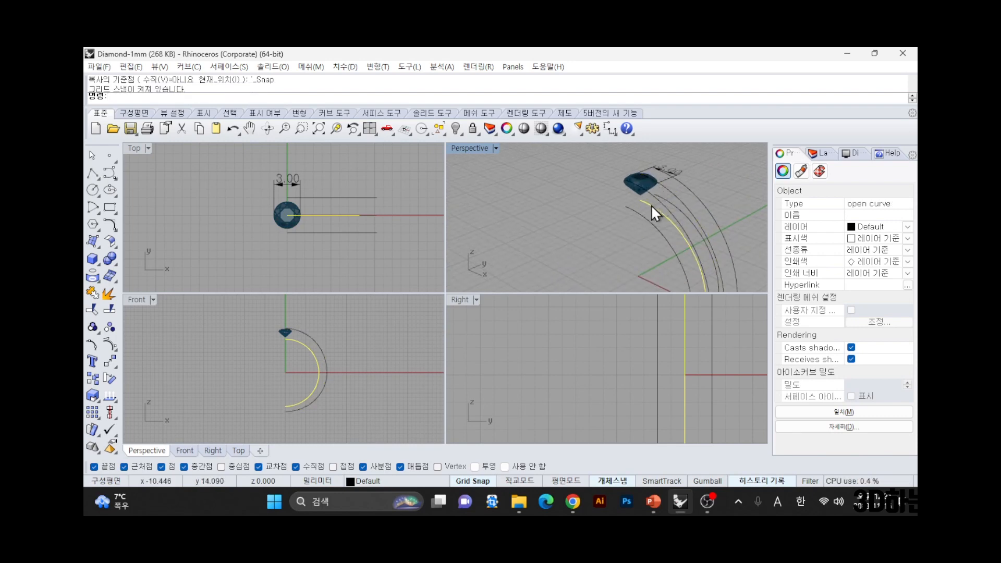
{"action": "left_click", "coordinate": [652, 206], "text": "ctrl"}
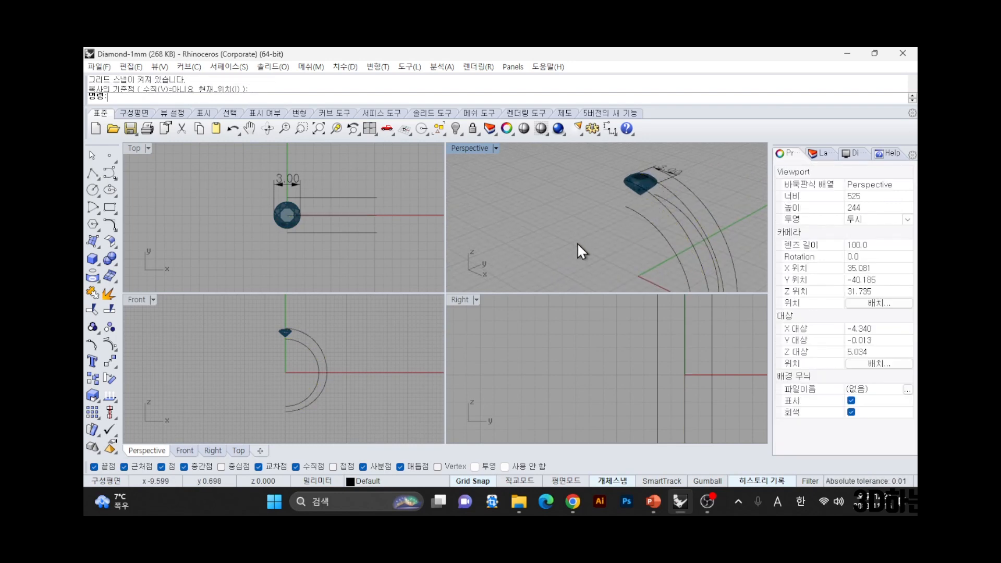
{"action": "right_click_drag", "start_coordinate": [553, 239], "coordinate": [645, 209]}
{"action": "left_click", "coordinate": [703, 213]}
{"action": "scroll", "coordinate": [708, 186], "scroll_direction": "up", "scroll_amount": 4}
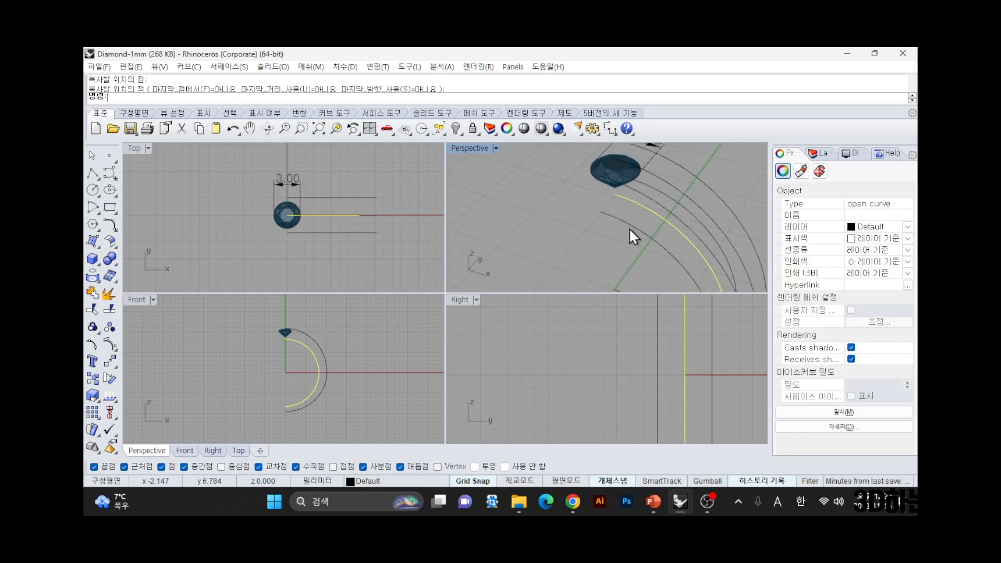
{"action": "left_click", "coordinate": [630, 227]}
{"action": "left_click", "coordinate": [642, 205]}
{"action": "left_click", "coordinate": [658, 191]}
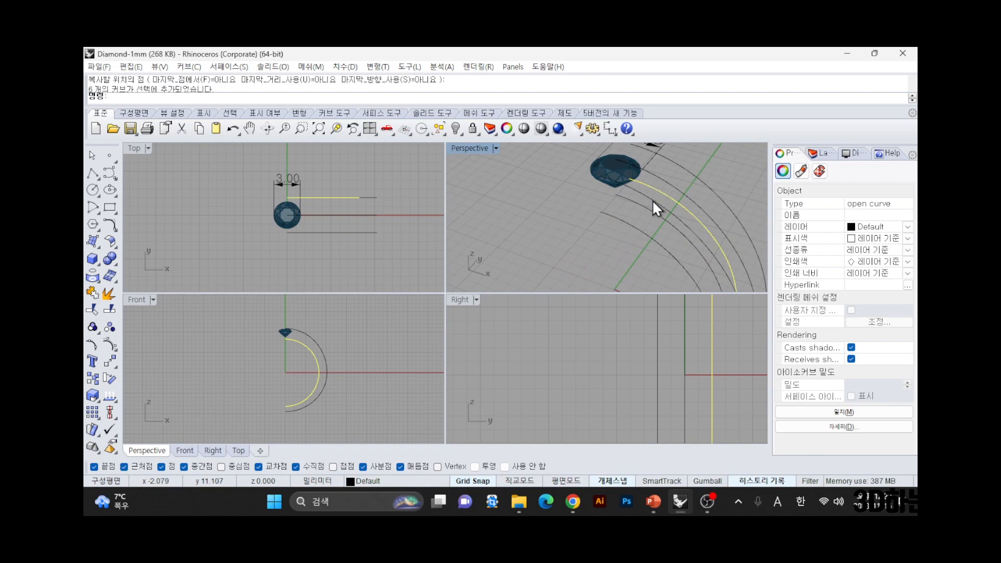
{"action": "left_click", "coordinate": [652, 199]}
{"action": "left_click", "coordinate": [674, 178]}
{"action": "left_click", "coordinate": [681, 170]}
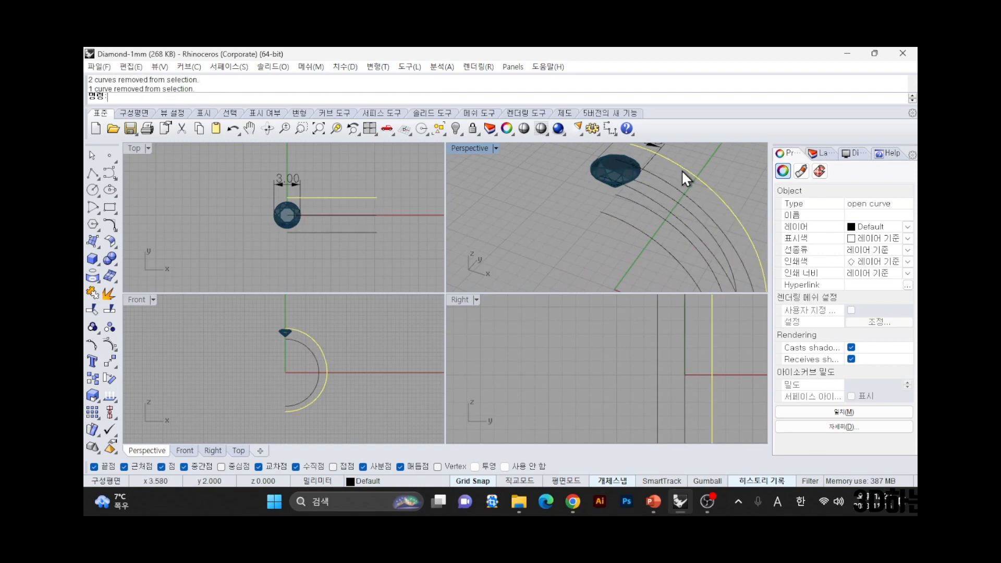
- Delete the centre and +Y-side inner half-ring curves and select the remaining -Y-side inner curve
{"action": "key", "text": "Delete"}
{"action": "left_click", "coordinate": [652, 211]}
{"action": "right_click_drag", "start_coordinate": [602, 217], "coordinate": [662, 190]}
{"action": "key", "text": "ctrl+z"}
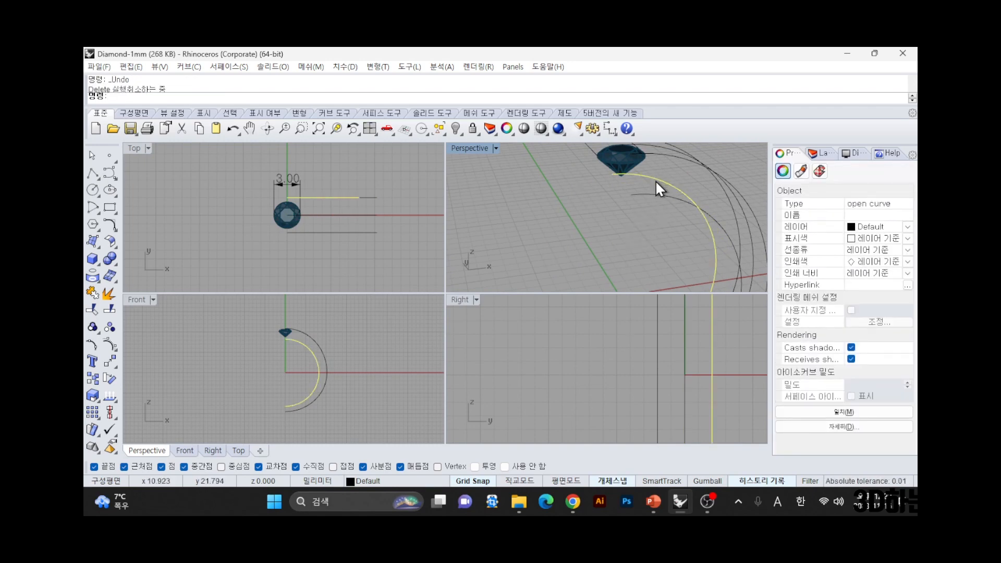
{"action": "key", "text": "Escape"}
{"action": "left_click", "coordinate": [651, 197]}
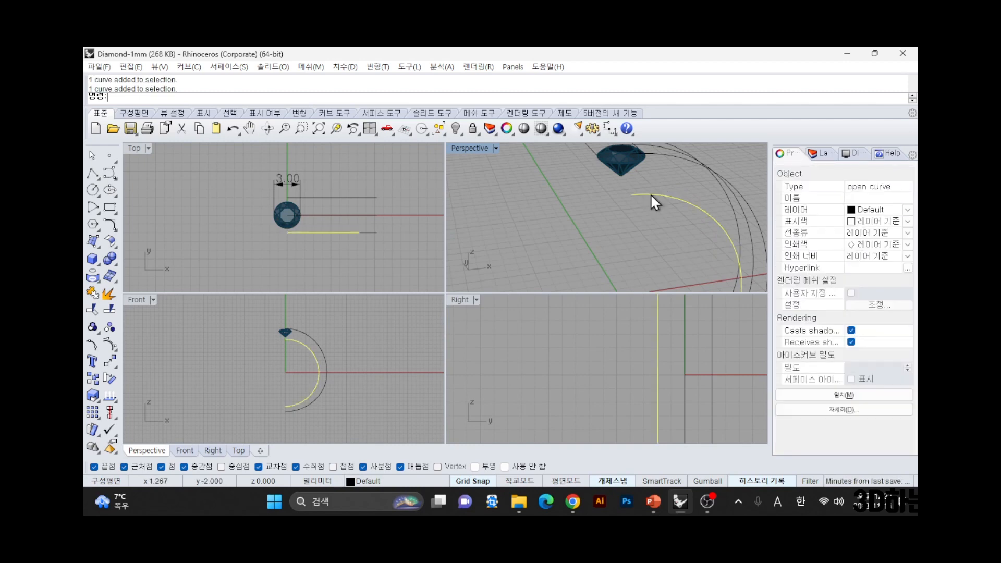
- Move the remaining -Y-side inner curve 0.5 mm toward the centre line in the Top view
{"action": "scroll", "coordinate": [343, 236], "scroll_direction": "up", "scroll_amount": 5}
{"action": "right_click_drag", "start_coordinate": [370, 234], "coordinate": [338, 231]}
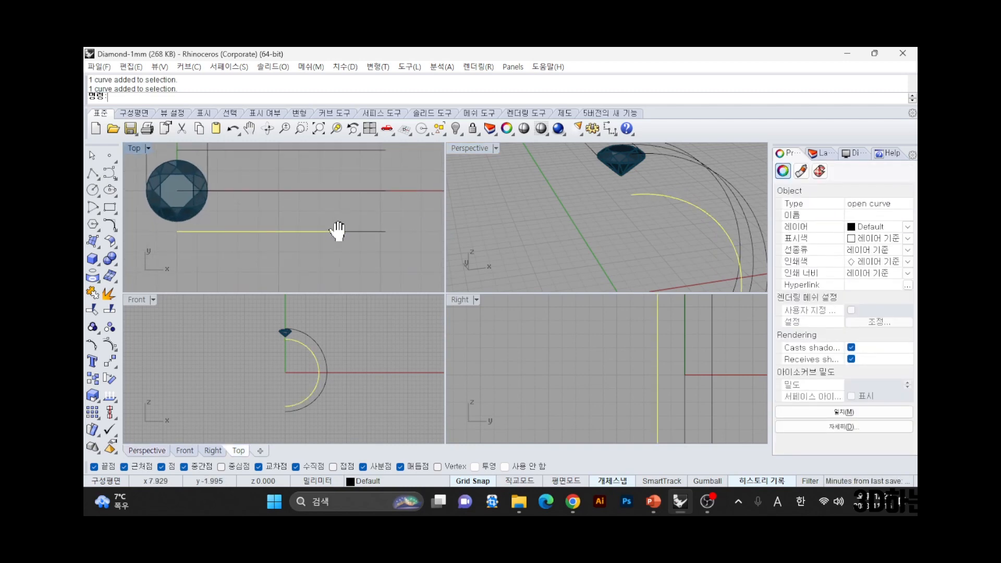
{"action": "left_click_drag", "start_coordinate": [340, 231], "coordinate": [340, 221]}
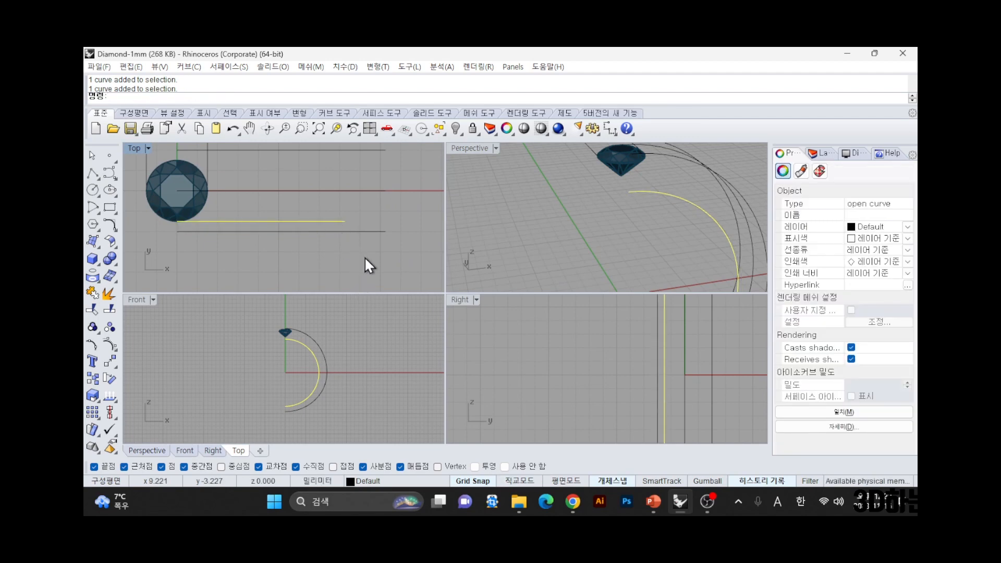
{"action": "key", "text": "ctrl+z"}
{"action": "type", "text": "m"}
{"action": "key", "text": "Return"}
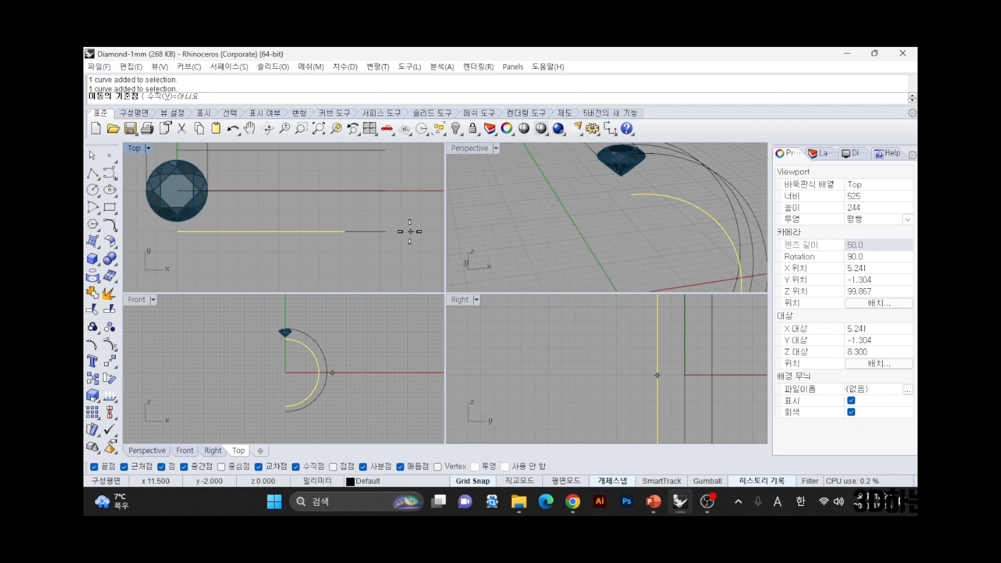
{"action": "left_click", "coordinate": [410, 231]}
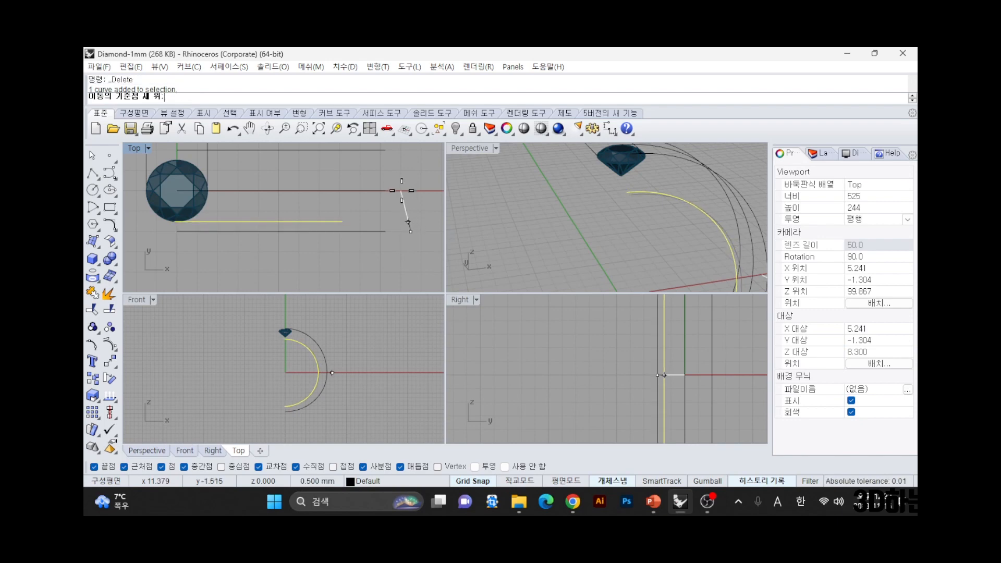
{"action": "key", "text": "Escape"}
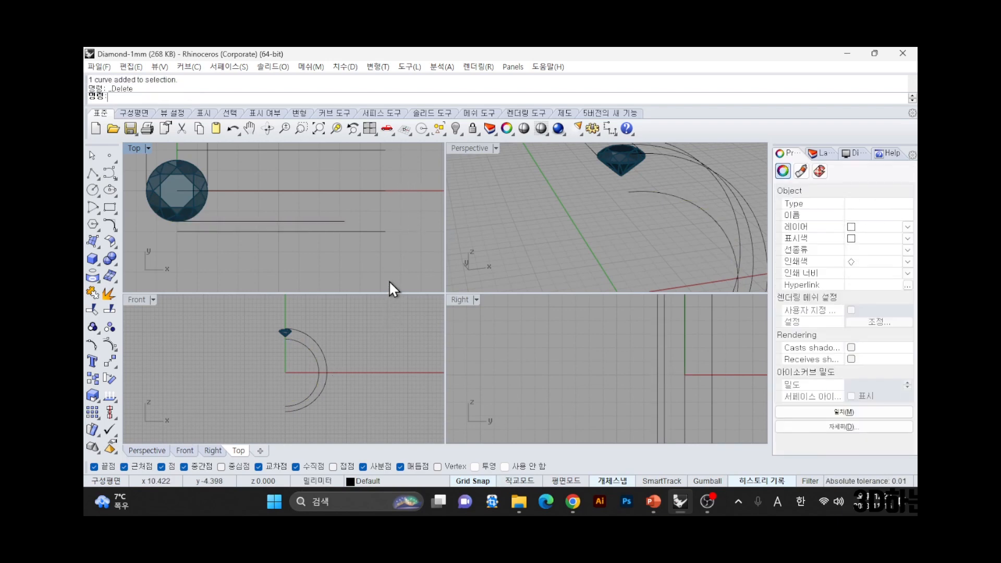
- Undo the 0.5 mm move and the deletion of the inner half-ring curves
{"action": "left_click", "coordinate": [390, 280]}
{"action": "key", "text": "ctrl+v"}
{"action": "key", "text": "Escape"}
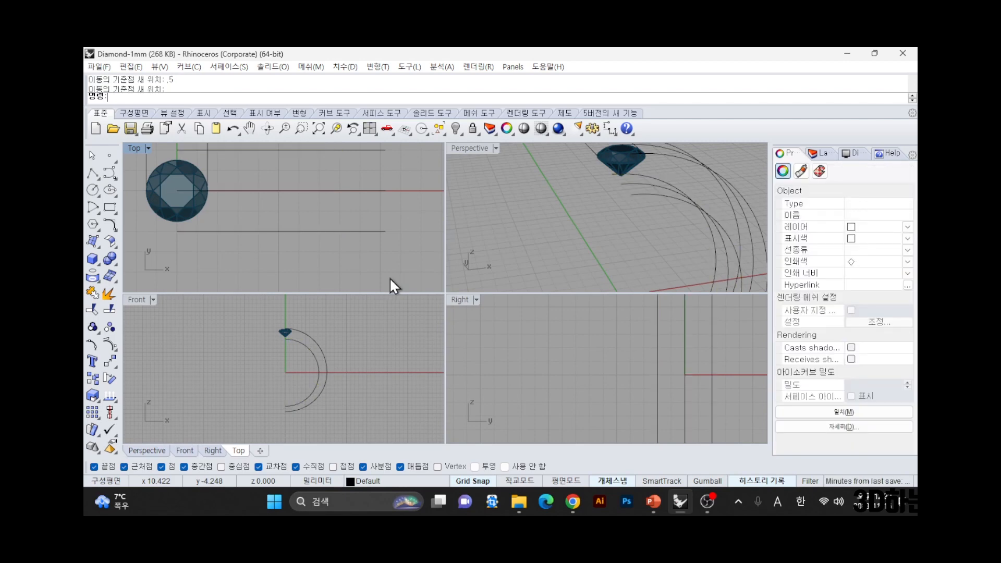
- Delete the inner half-ring curves on the centre line and the +Y side, keeping only the -Y-side inner curve
{"action": "right_click_drag", "start_coordinate": [661, 196], "coordinate": [641, 204]}
{"action": "key", "text": "ctrl+z"}
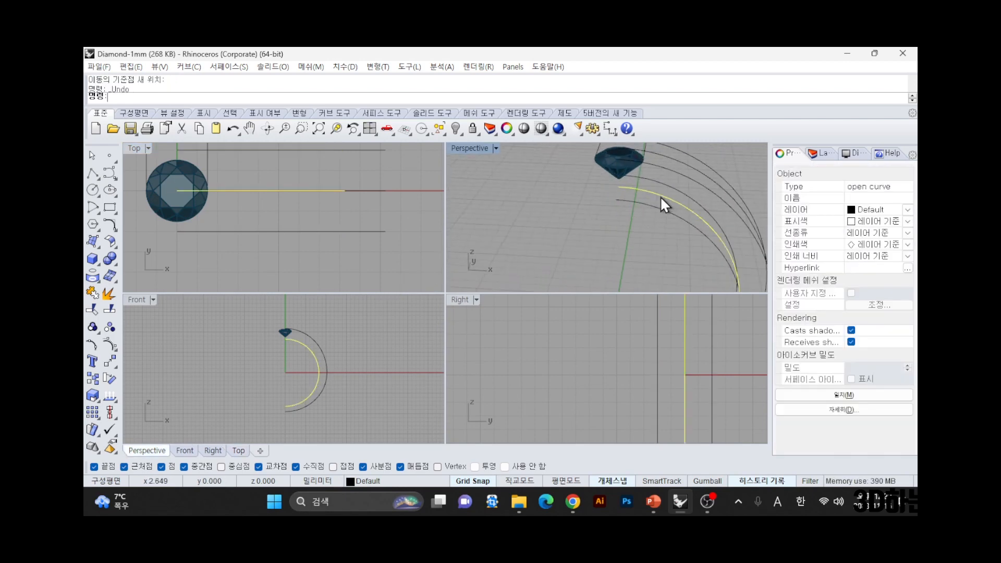
{"action": "key", "text": "ctrl+z"}
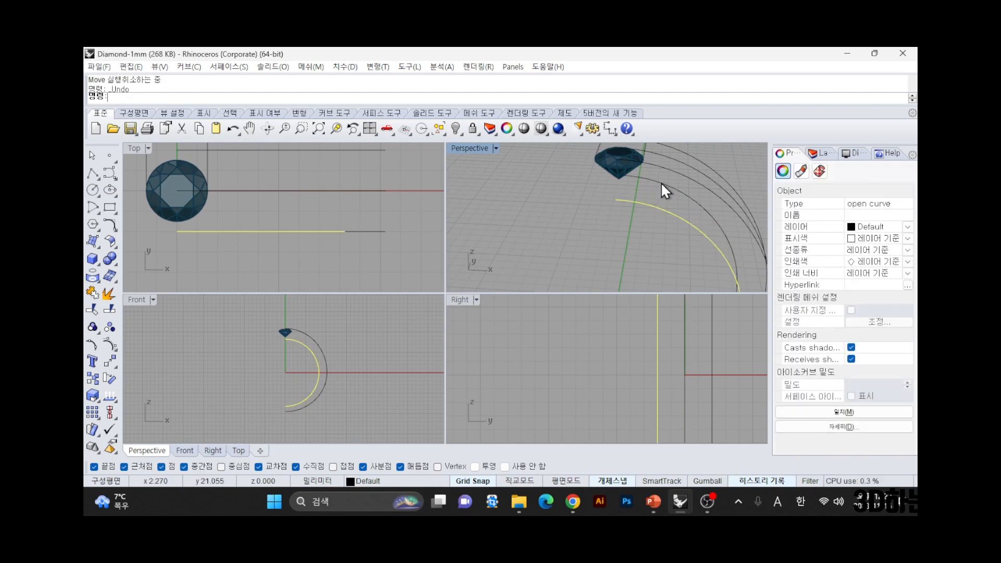
{"action": "key", "text": "ctrl+z"}
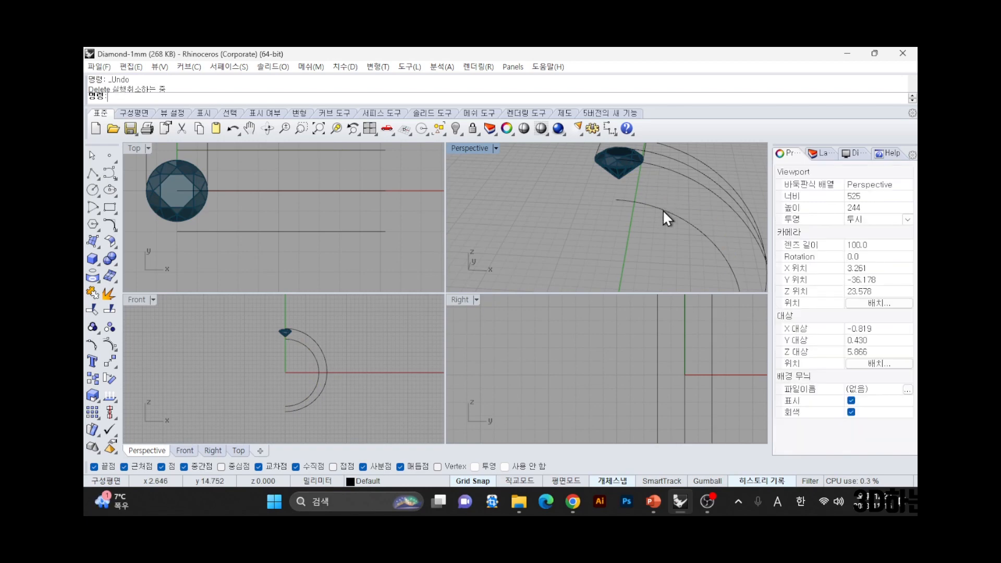
- Move the -Y-side inner half-ring curve 0.5 mm toward the centre line in the Top view
{"action": "left_click", "coordinate": [663, 211]}
{"action": "right_click_drag", "start_coordinate": [668, 229], "coordinate": [555, 235]}
{"action": "scroll", "coordinate": [224, 208], "scroll_direction": "down", "scroll_amount": 4}
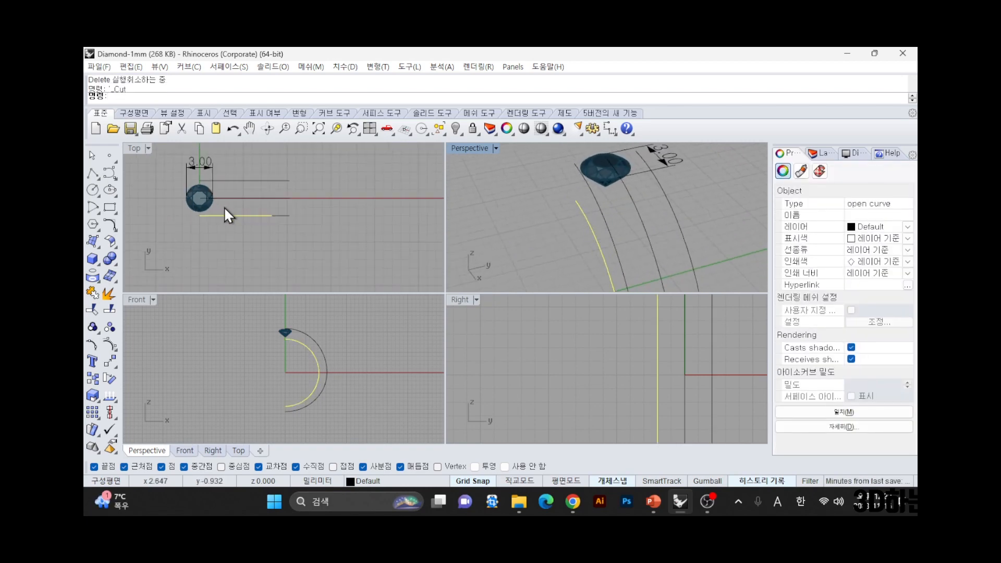
{"action": "scroll", "coordinate": [269, 205], "scroll_direction": "up", "scroll_amount": 3}
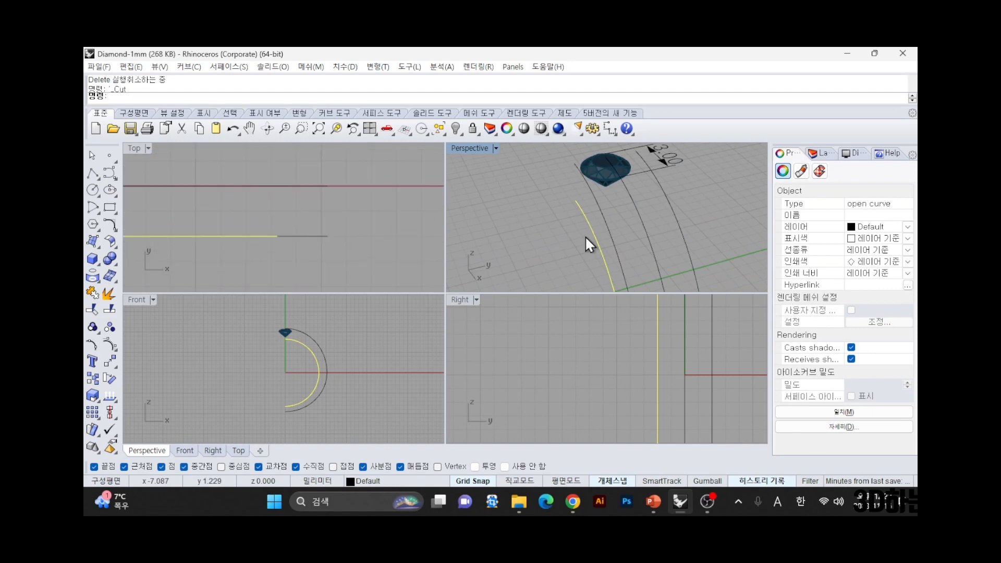
{"action": "right_click_drag", "start_coordinate": [585, 235], "coordinate": [682, 223]}
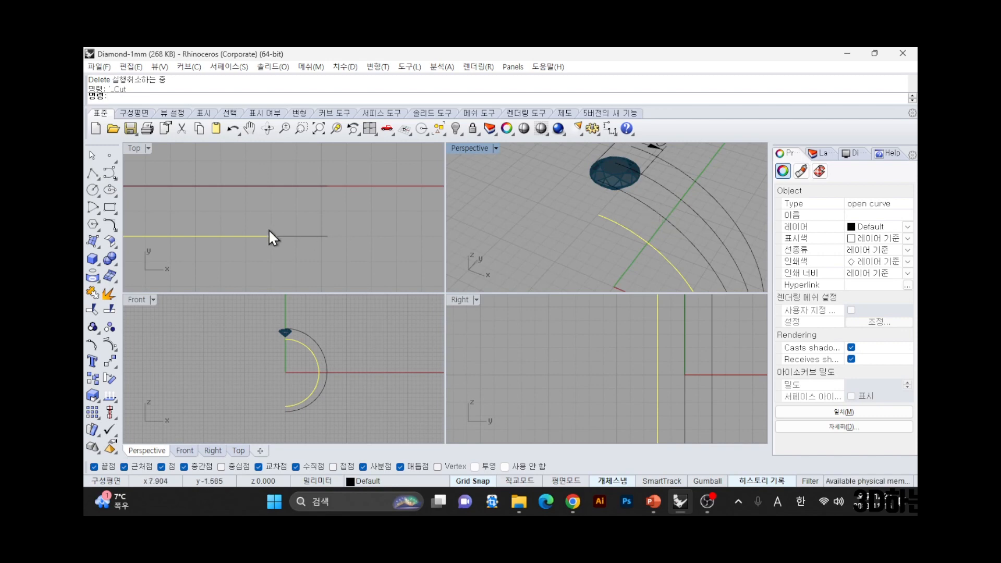
{"action": "left_click", "coordinate": [112, 364]}
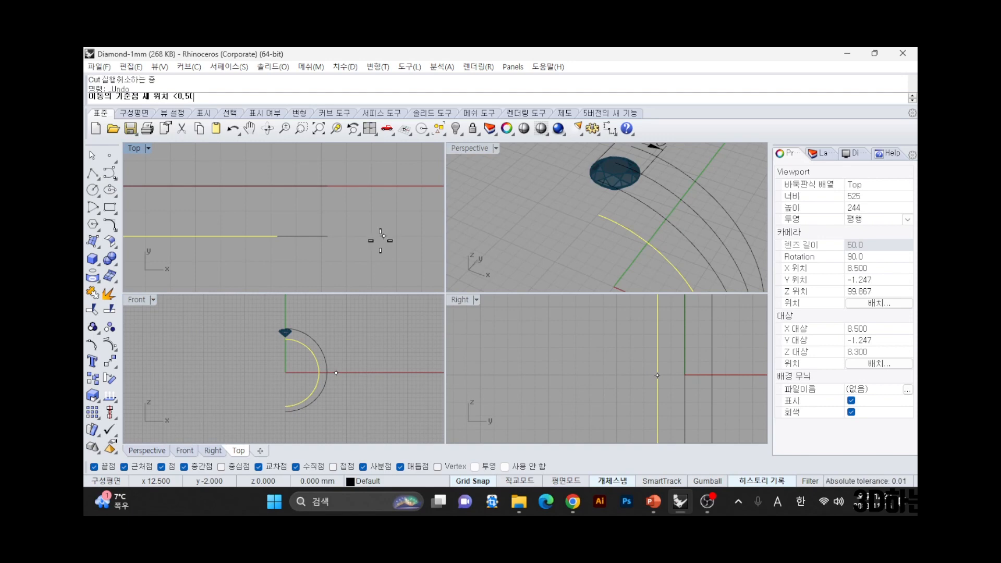
{"action": "left_click", "coordinate": [384, 198]}
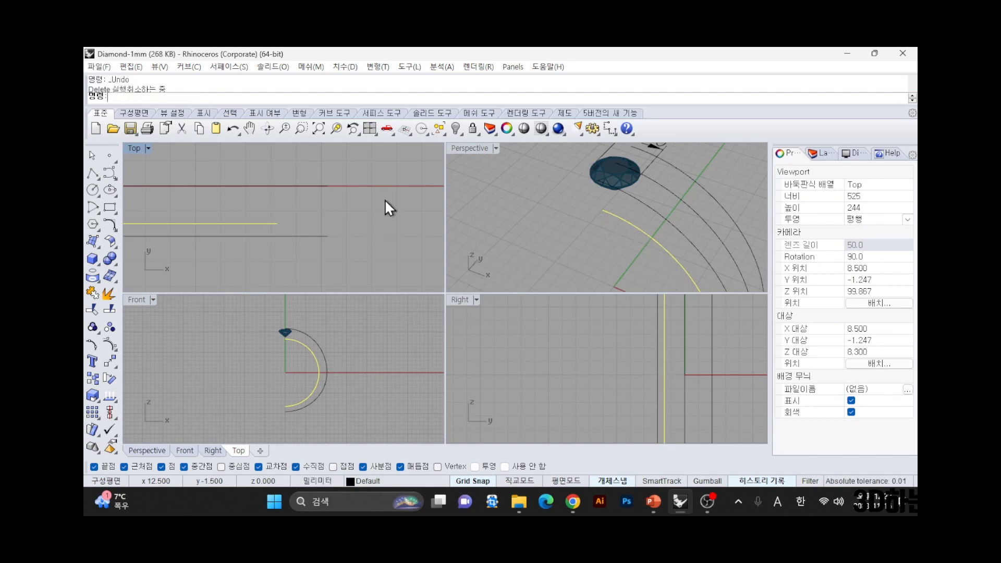
{"action": "scroll", "coordinate": [642, 214], "scroll_direction": "down", "scroll_amount": 10}
{"action": "left_click", "coordinate": [406, 253]}
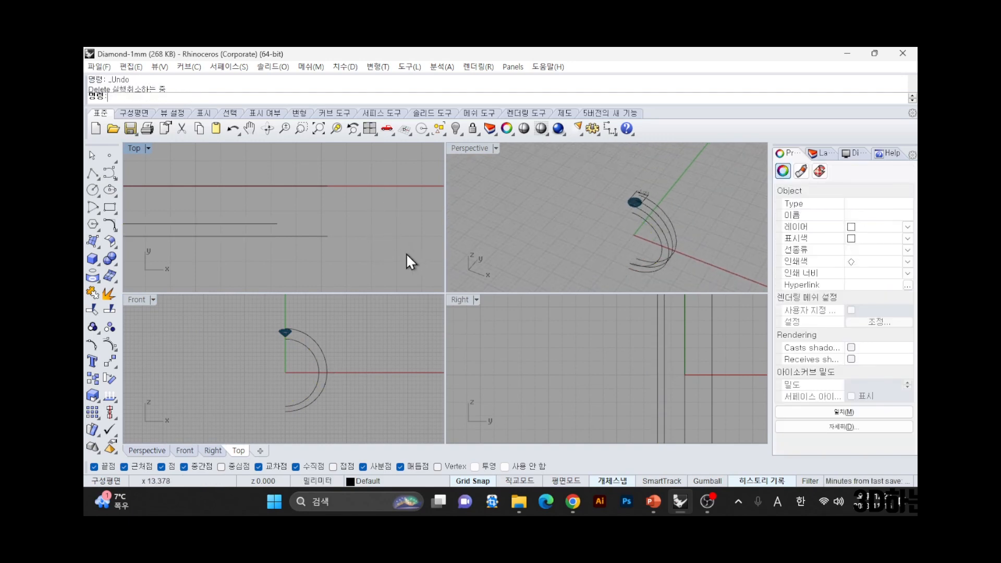
- Mirror the moved inner half-ring curve across the X axis in the Top view, keeping the original
{"action": "scroll", "coordinate": [361, 250], "scroll_direction": "up", "scroll_amount": 5}
{"action": "left_click", "coordinate": [299, 236]}
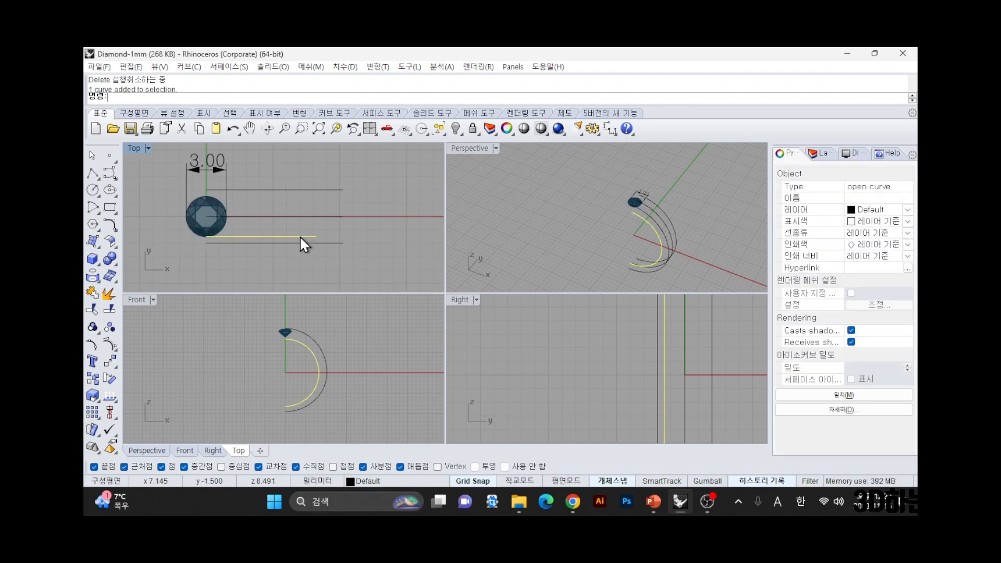
{"action": "type", "text": "mi"}
{"action": "key", "text": "Return"}
{"action": "left_click", "coordinate": [211, 218]}
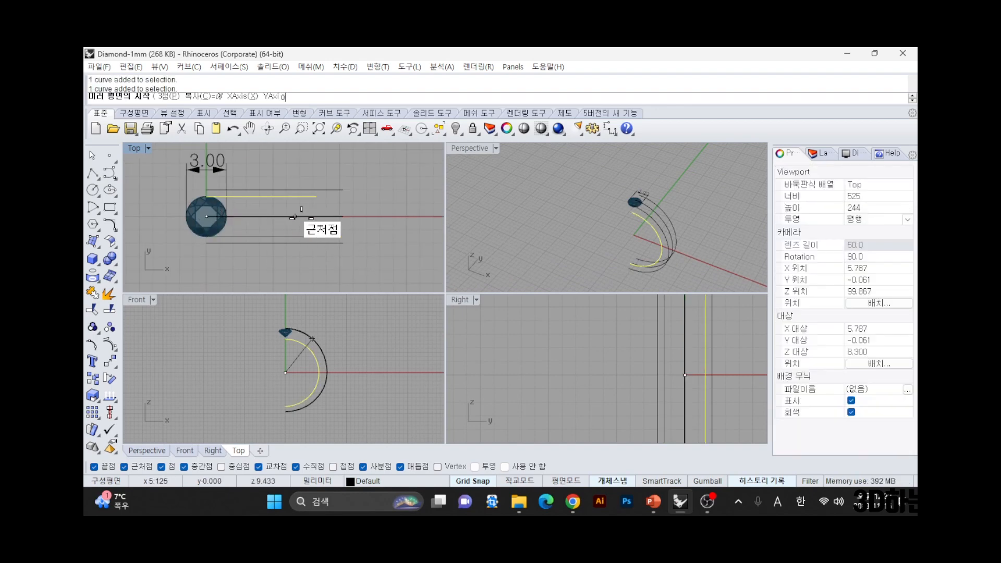
{"action": "left_click", "coordinate": [388, 218]}
{"action": "right_click_drag", "start_coordinate": [459, 243], "coordinate": [538, 290]}
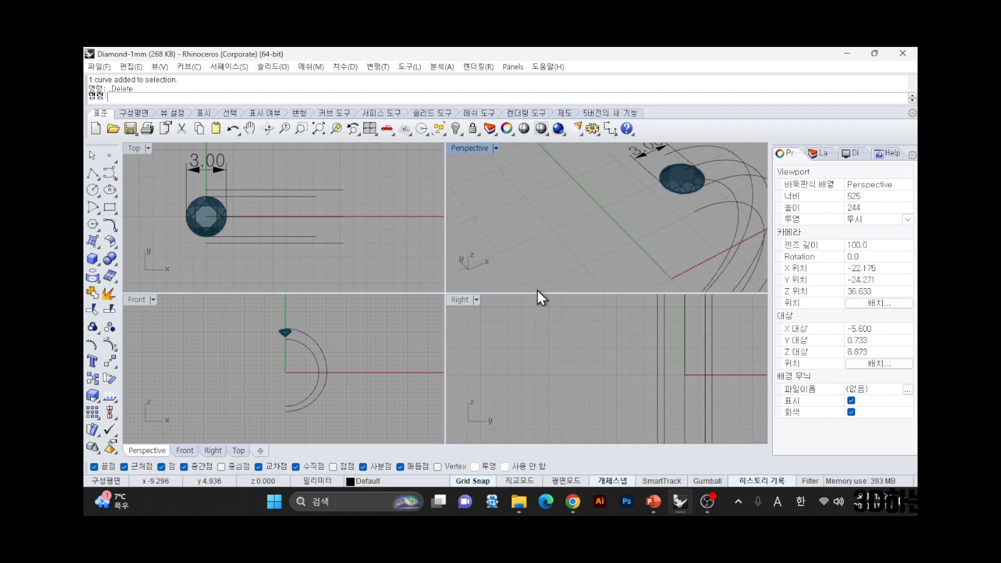
- Inspect the control points of the centre outer half-ring curve, hide them again and reselect the curve
{"action": "left_click", "coordinate": [715, 161]}
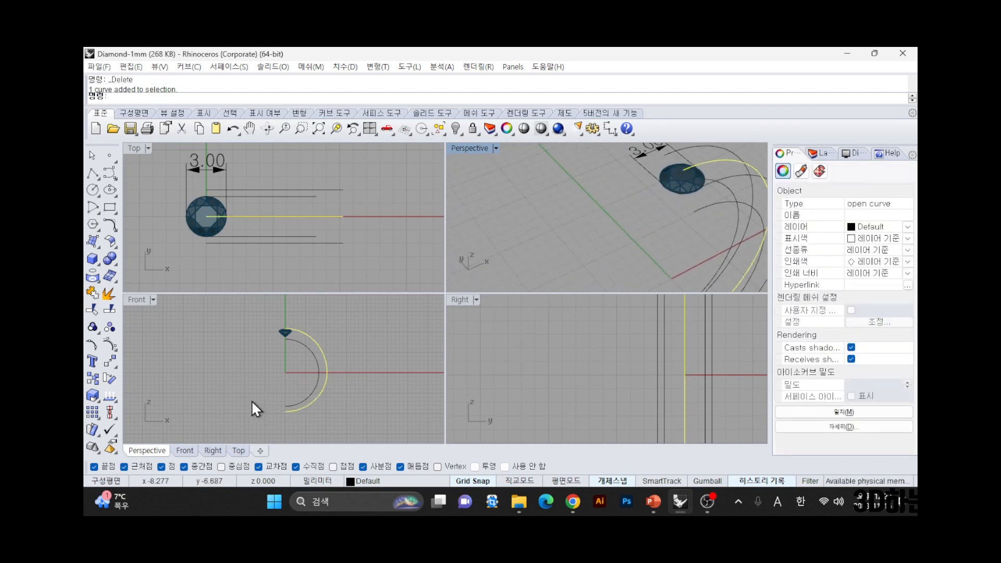
{"action": "key", "text": "F10"}
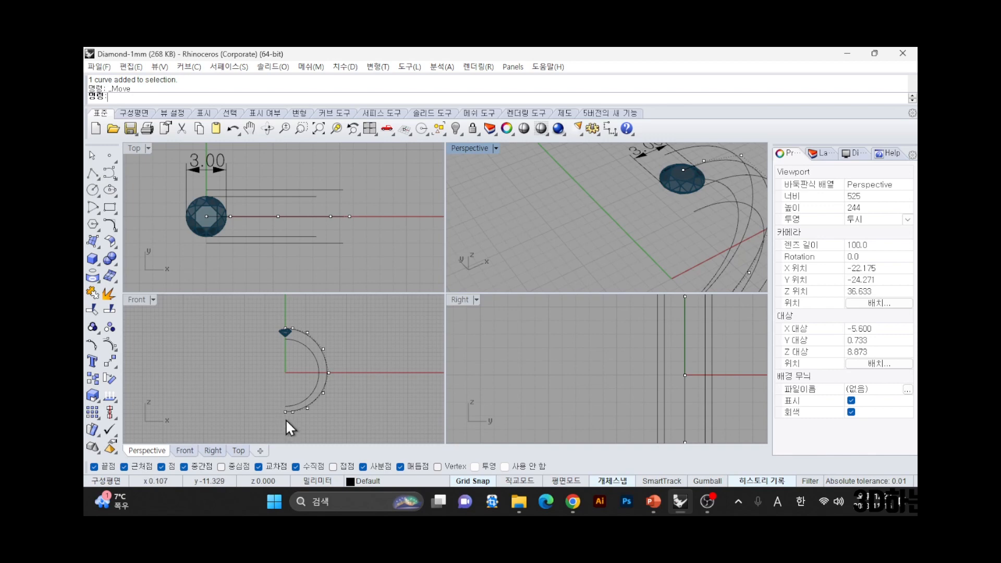
{"action": "key", "text": "F11"}
{"action": "left_click", "coordinate": [339, 218]}
{"action": "key", "text": "Escape"}
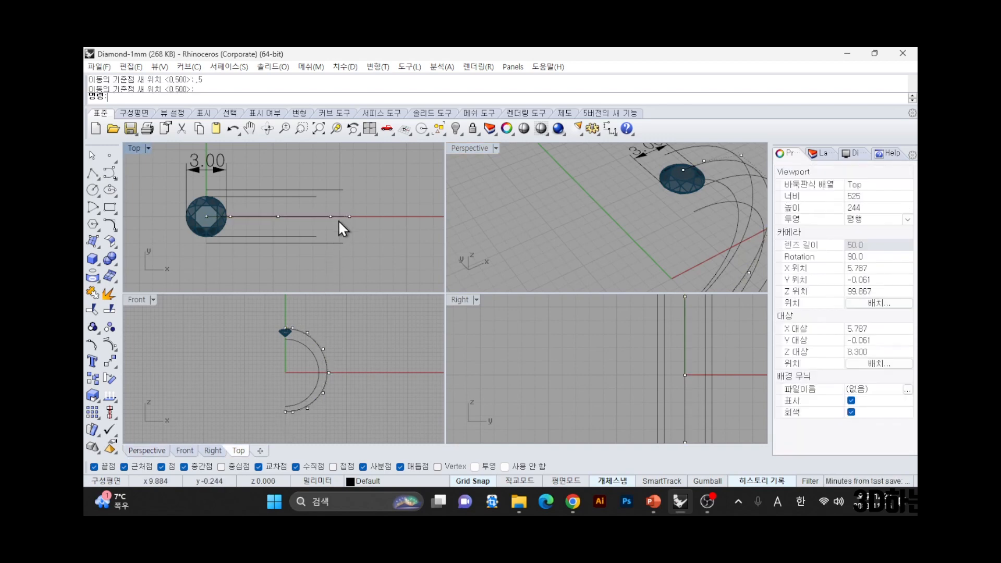
{"action": "left_click", "coordinate": [341, 216]}
{"action": "type", "text": "Q"}
{"action": "key", "text": "Return"}
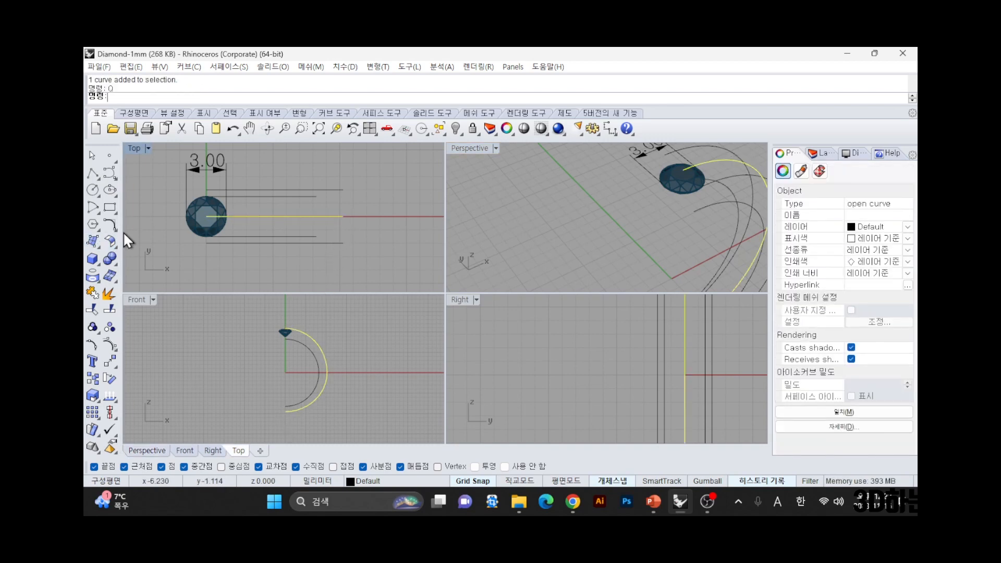
- Rebuild the centre outer half-ring curve with 7 points and degree 3, deleting the input curve
{"action": "type", "text": "R"}
{"action": "key", "text": "Return"}
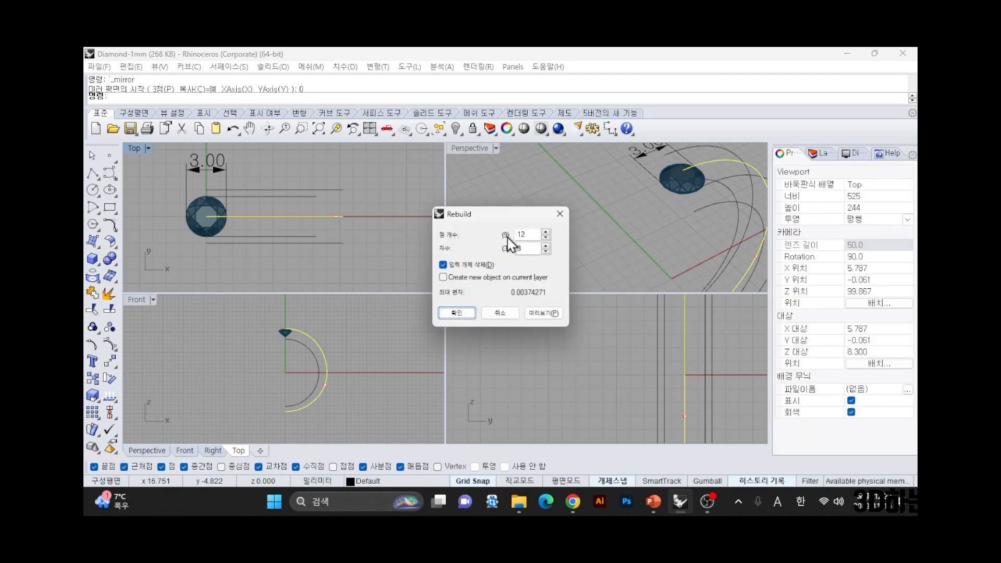
{"action": "double_click", "coordinate": [524, 234]}
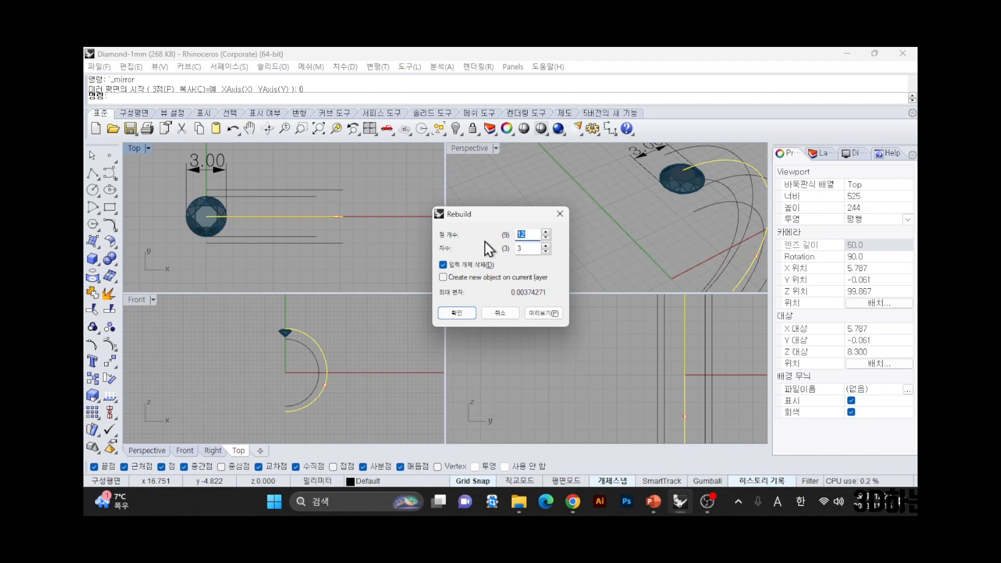
{"action": "type", "text": "7"}
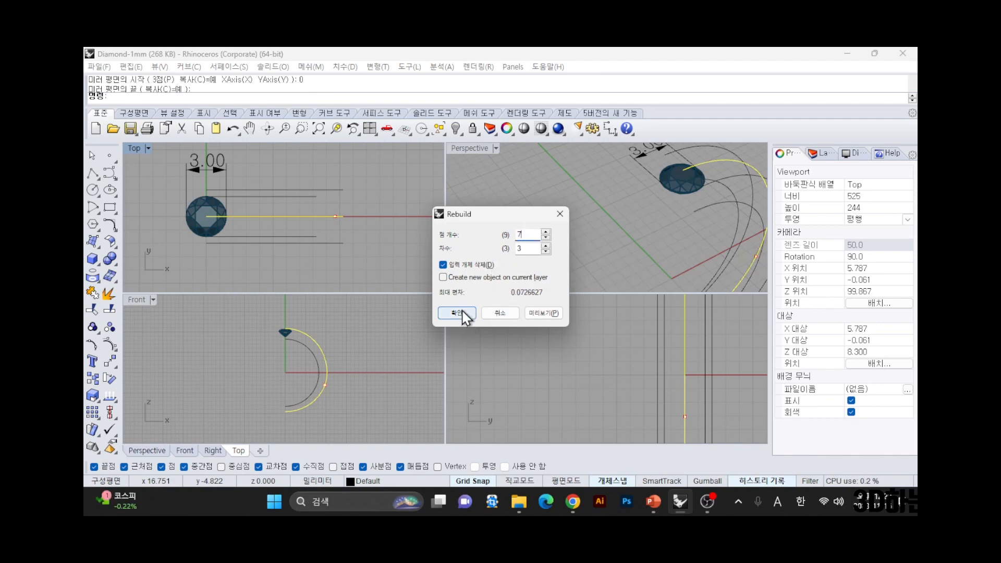
{"action": "left_click", "coordinate": [457, 312]}
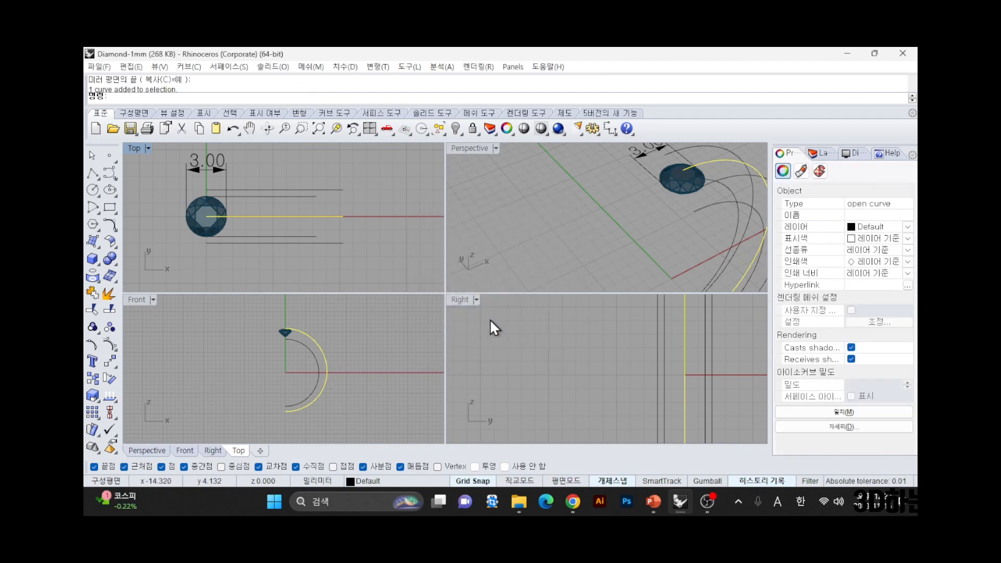
- Try to enlarge the centre outer curve by scaling all its control points in 2D from its lower end in the Front view
{"action": "key", "text": "F10"}
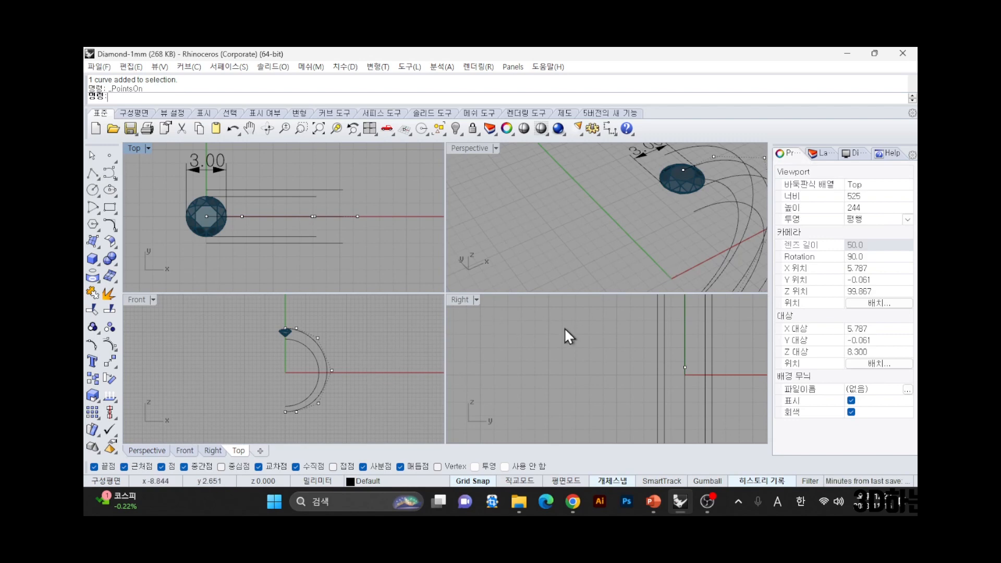
{"action": "scroll", "coordinate": [713, 223], "scroll_direction": "down", "scroll_amount": 1}
{"action": "right_click_drag", "start_coordinate": [713, 223], "coordinate": [683, 197]}
{"action": "left_click_drag", "start_coordinate": [158, 210], "coordinate": [395, 220]}
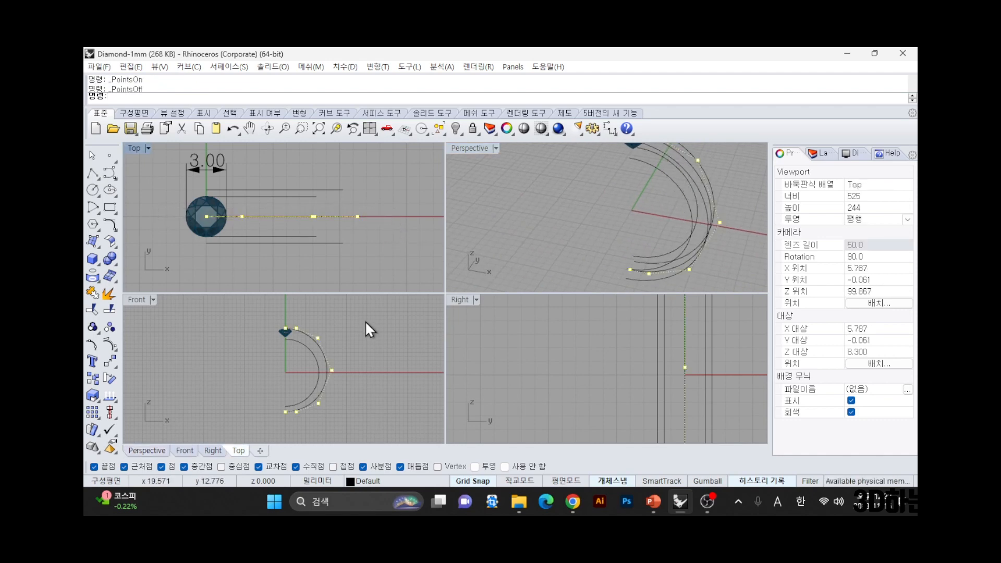
{"action": "type", "text": "sc"}
{"action": "key", "text": "Return"}
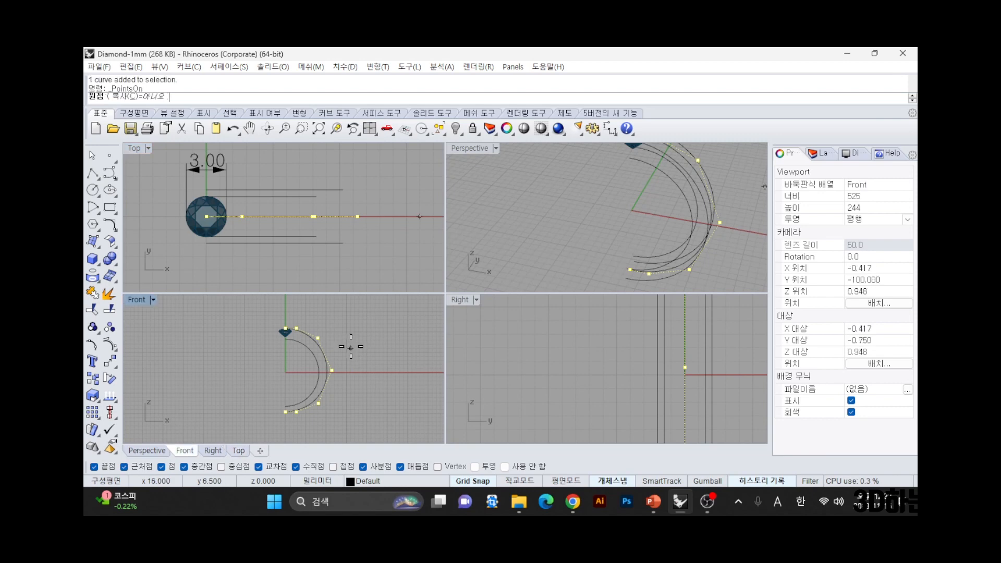
{"action": "left_click", "coordinate": [285, 411]}
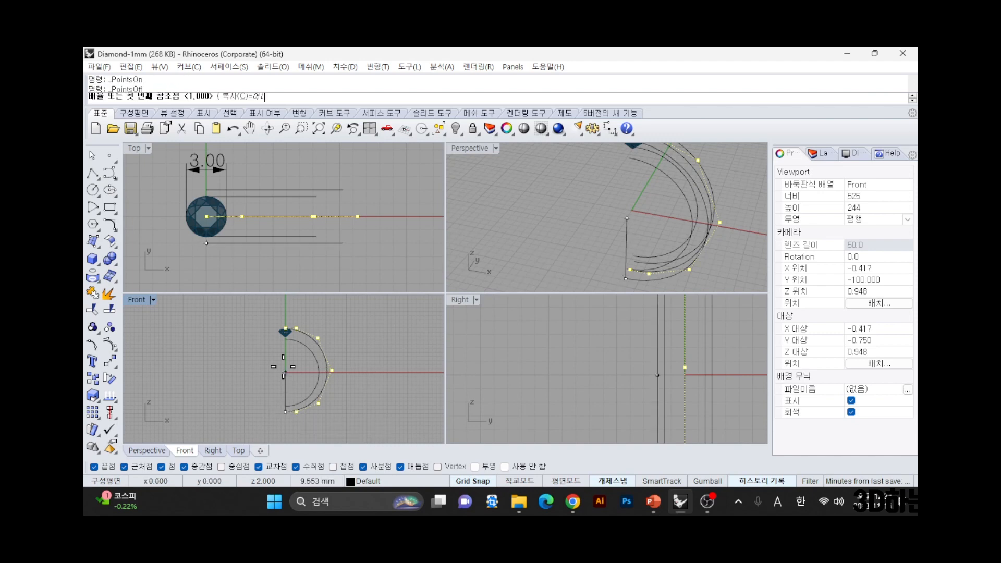
{"action": "left_click", "coordinate": [286, 311]}
{"action": "left_click", "coordinate": [285, 309]}
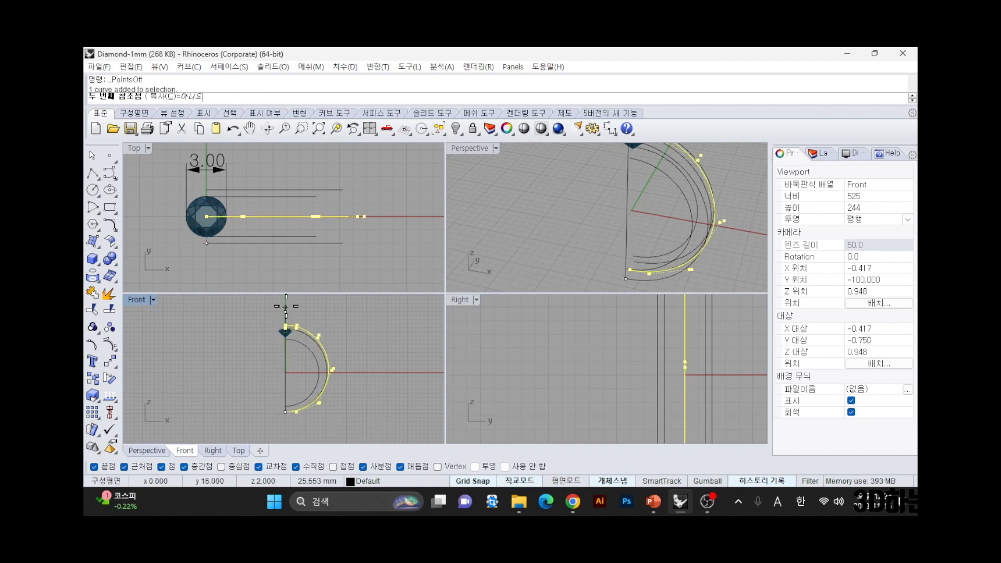
{"action": "type", "text": "rb"}
{"action": "key", "text": "Return"}
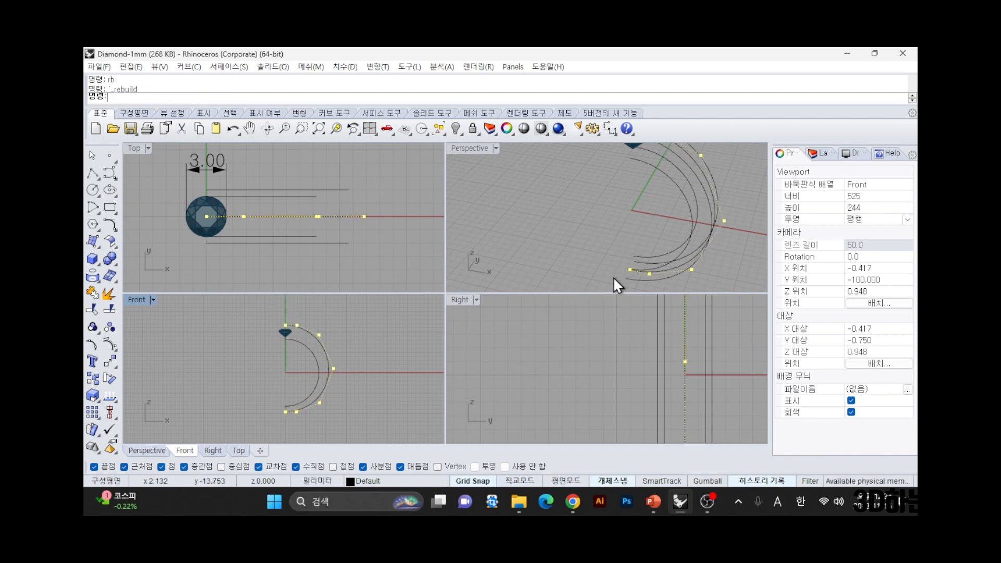
{"action": "right_click_drag", "start_coordinate": [614, 277], "coordinate": [561, 250]}
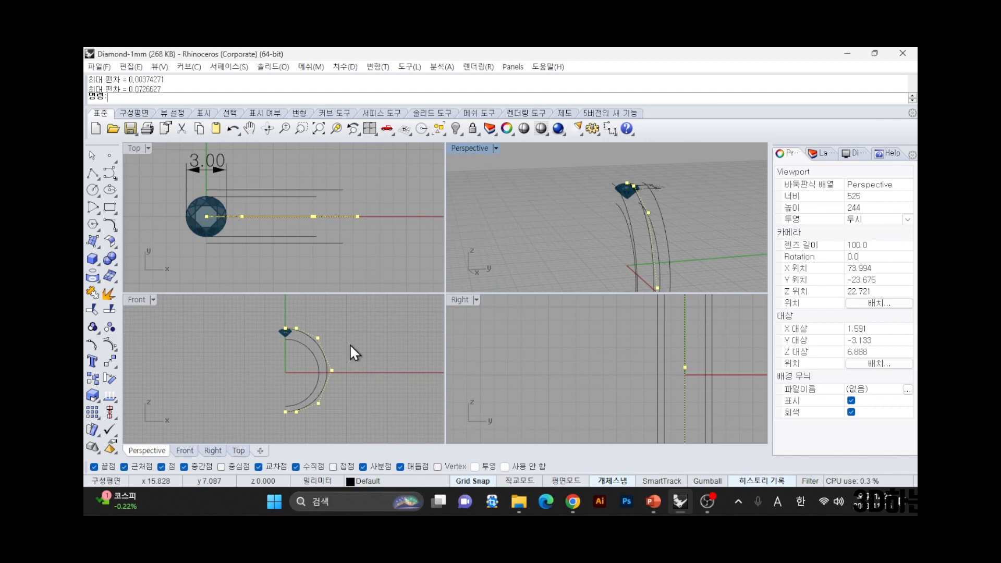
{"action": "key", "text": "Escape"}
{"action": "left_click", "coordinate": [333, 190]}
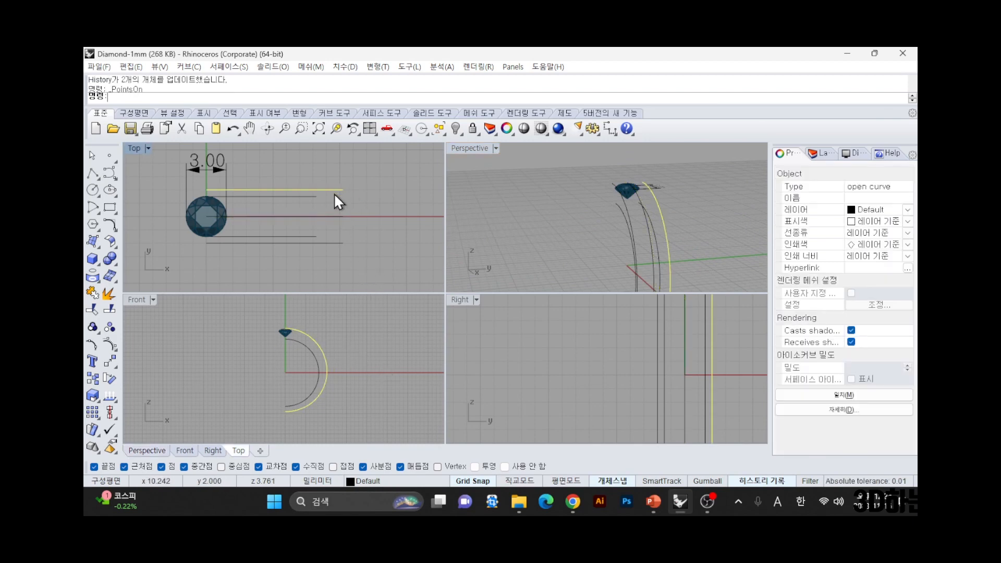
{"action": "left_click", "coordinate": [339, 244], "text": "shift"}
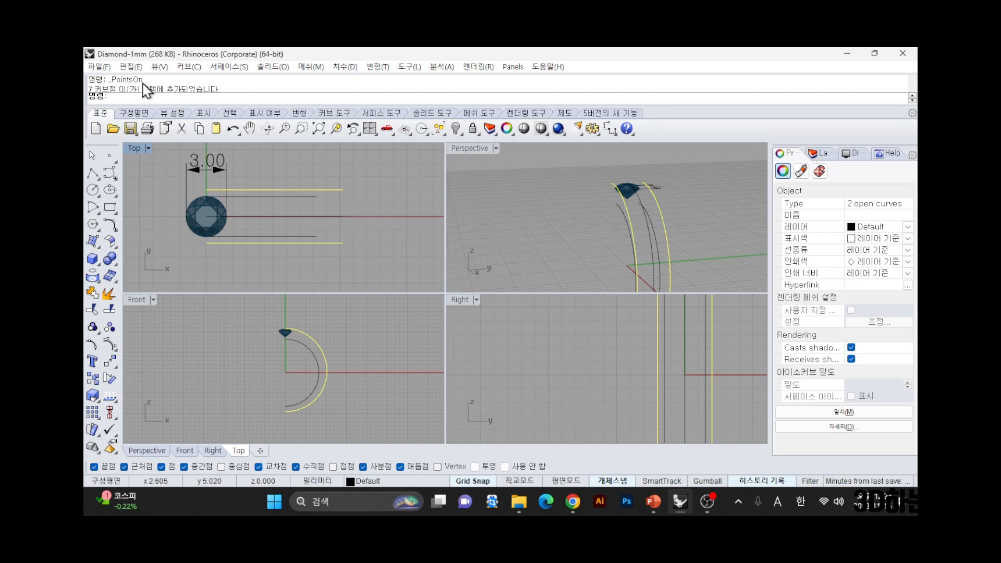
{"action": "key", "text": "Escape"}
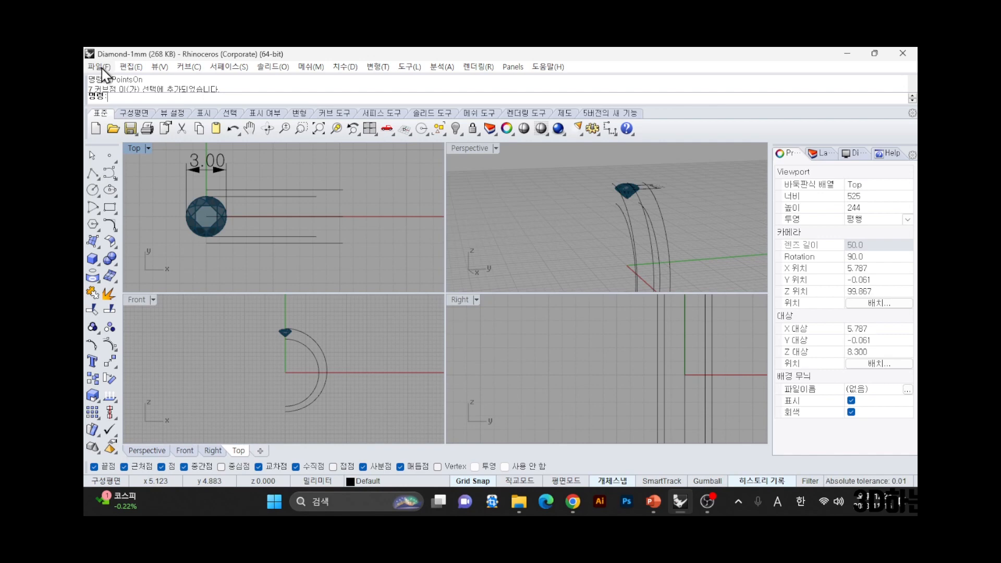
- Set the Ctrl nudge step to 0.005 mm in the modelling aids' nudge settings and apply the change
{"action": "left_click", "coordinate": [99, 67]}
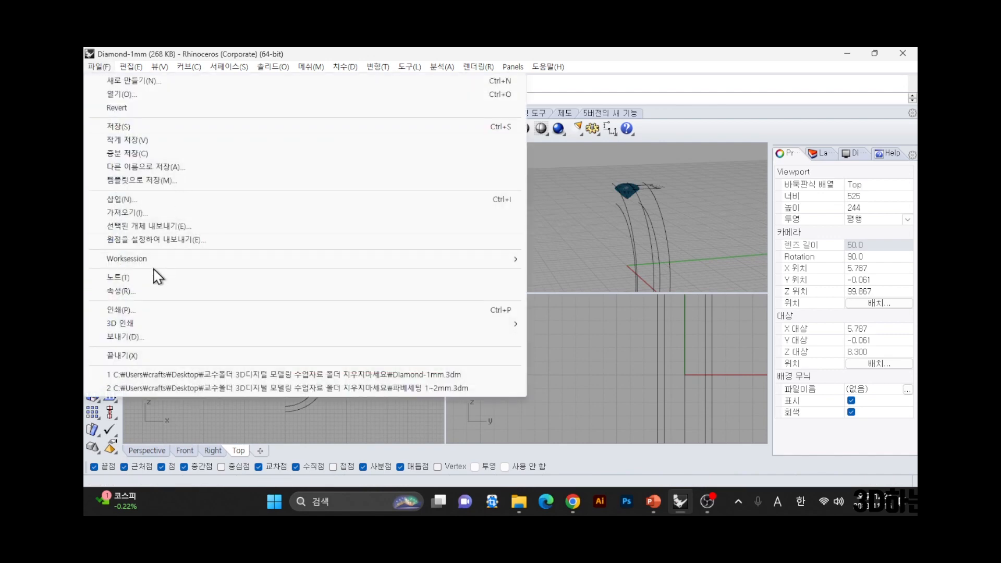
{"action": "left_click", "coordinate": [127, 293]}
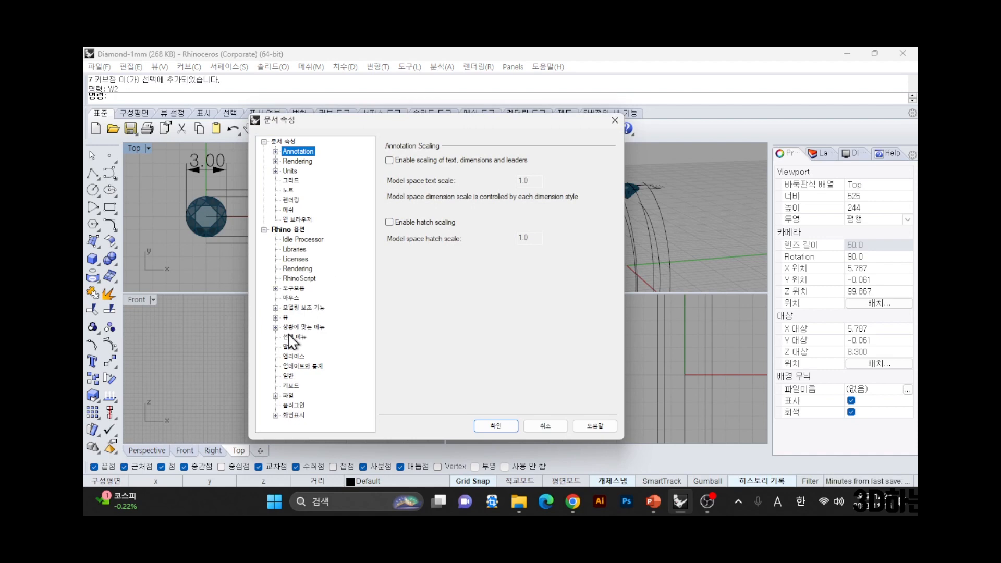
{"action": "left_click", "coordinate": [275, 308]}
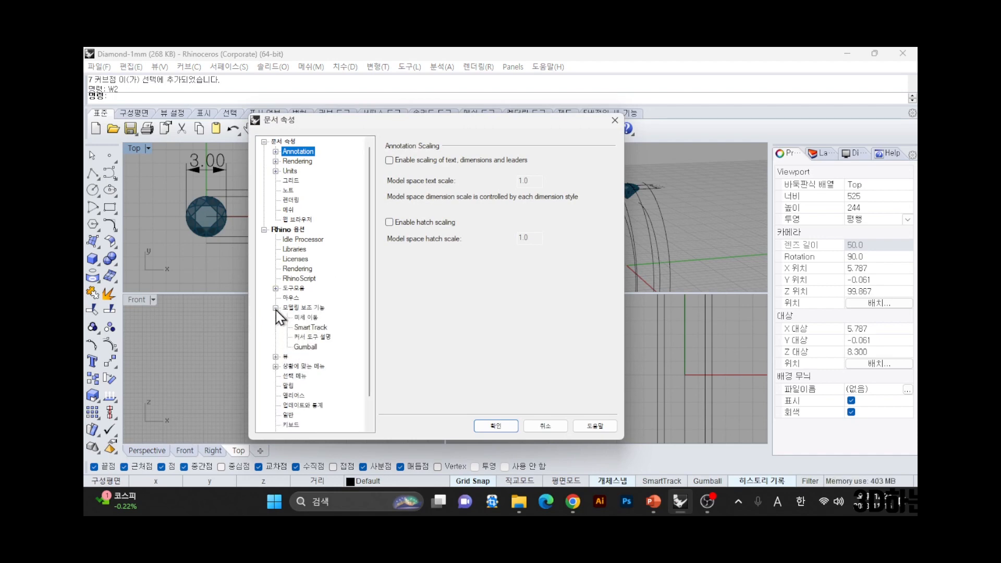
{"action": "left_click", "coordinate": [276, 309]}
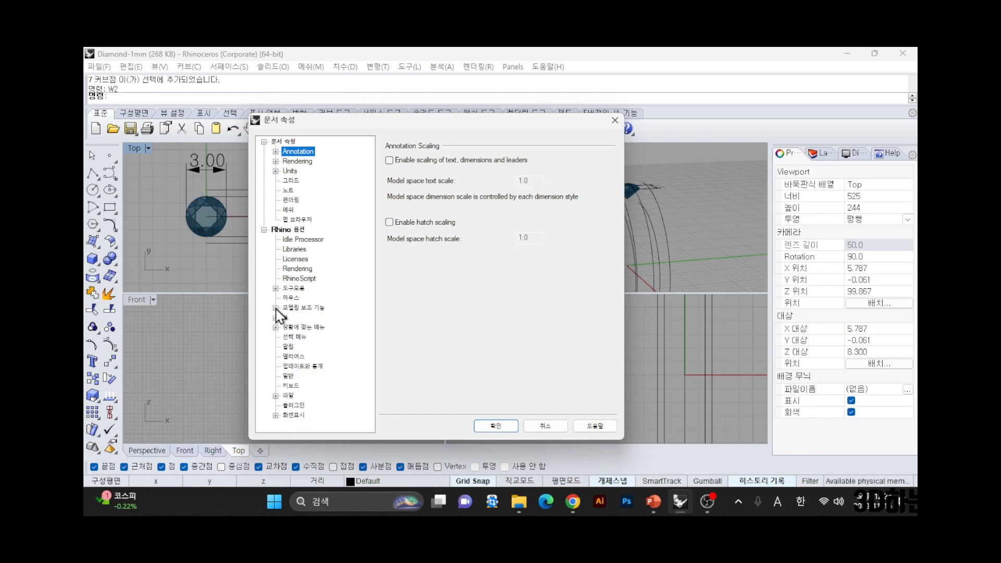
{"action": "left_click", "coordinate": [275, 308]}
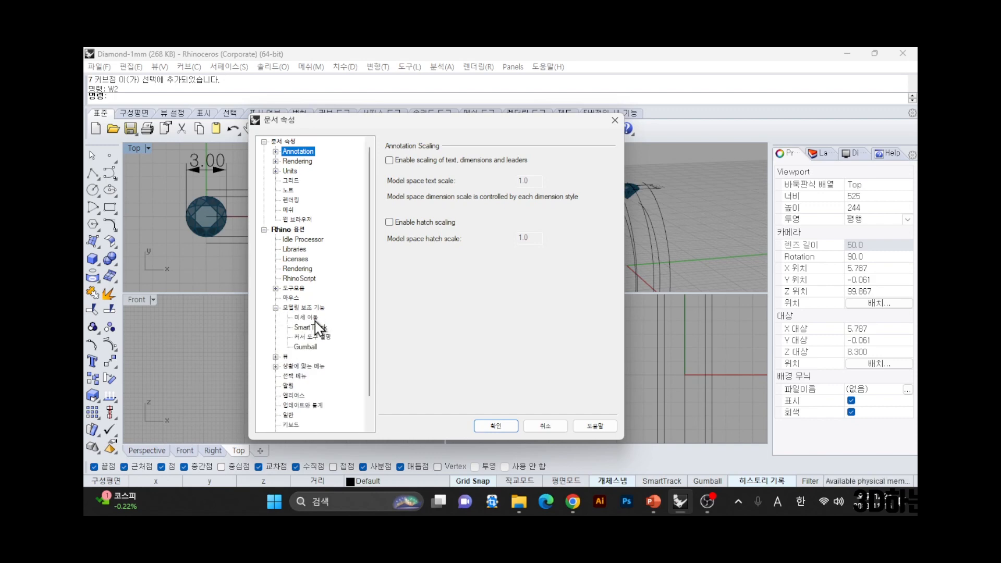
{"action": "left_click", "coordinate": [313, 319]}
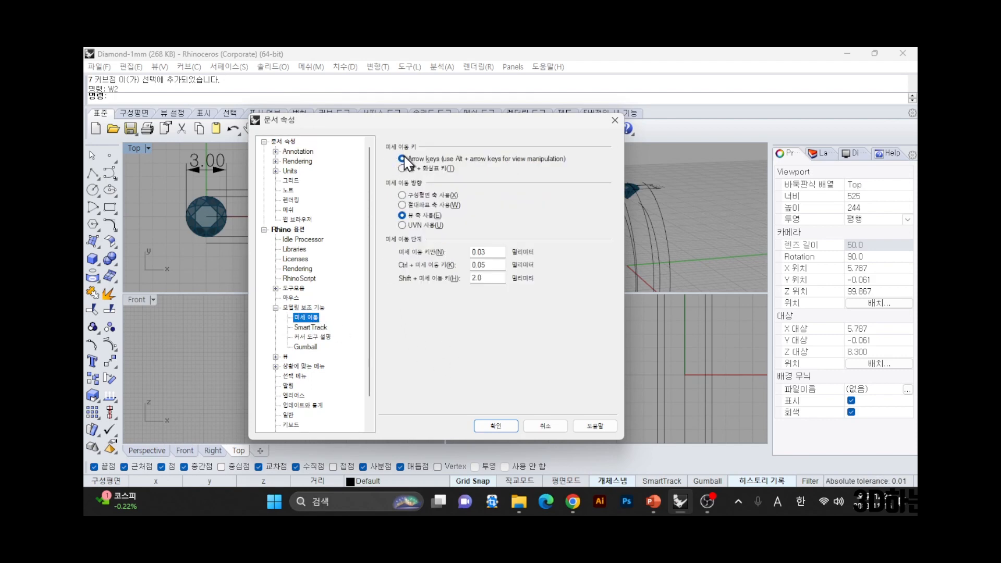
{"action": "left_click", "coordinate": [481, 266]}
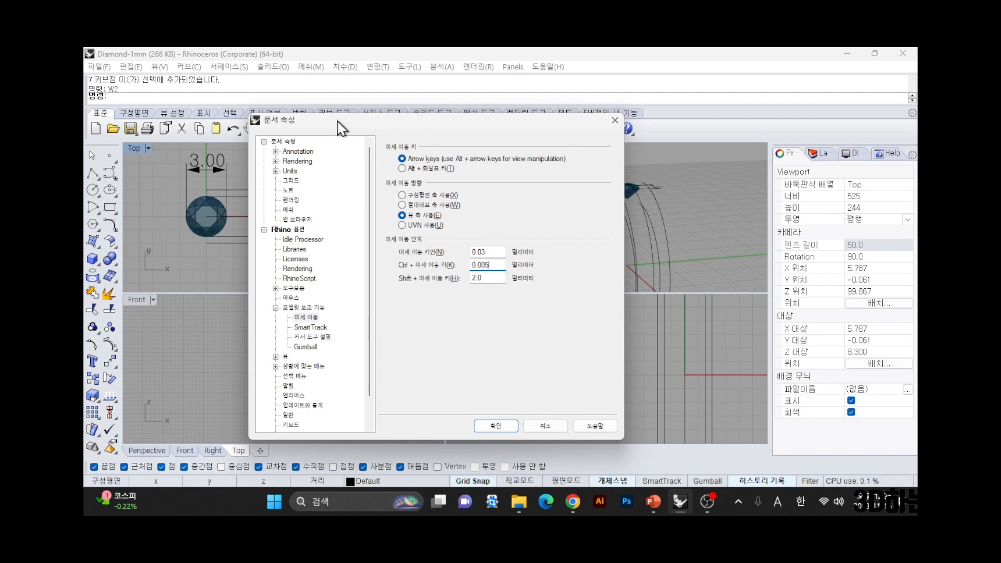
{"action": "left_click", "coordinate": [508, 429]}
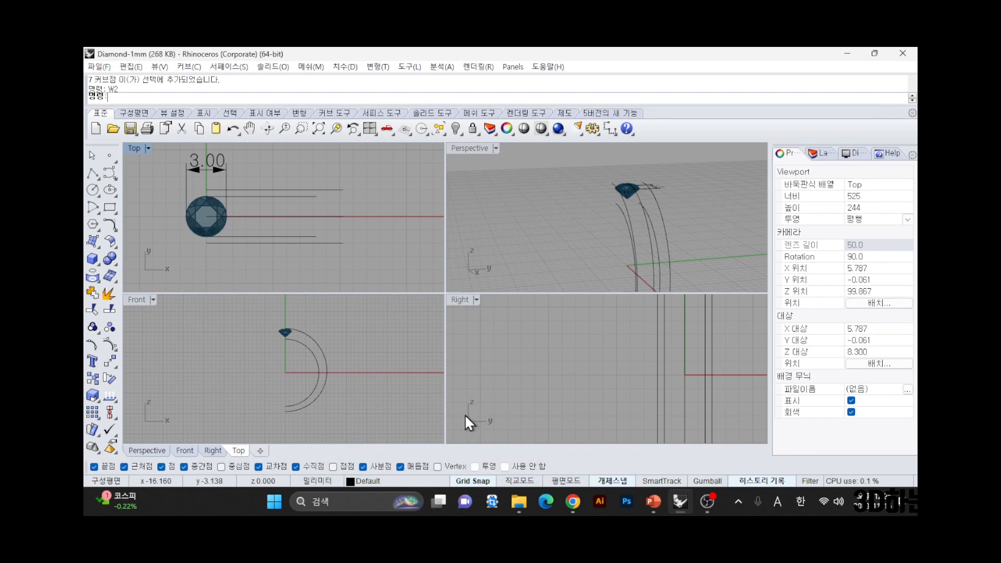
- Nudge each of the two outer side curves 0.03 mm and back in the Top view to break their history link to the centre curve
{"action": "left_click", "coordinate": [341, 189]}
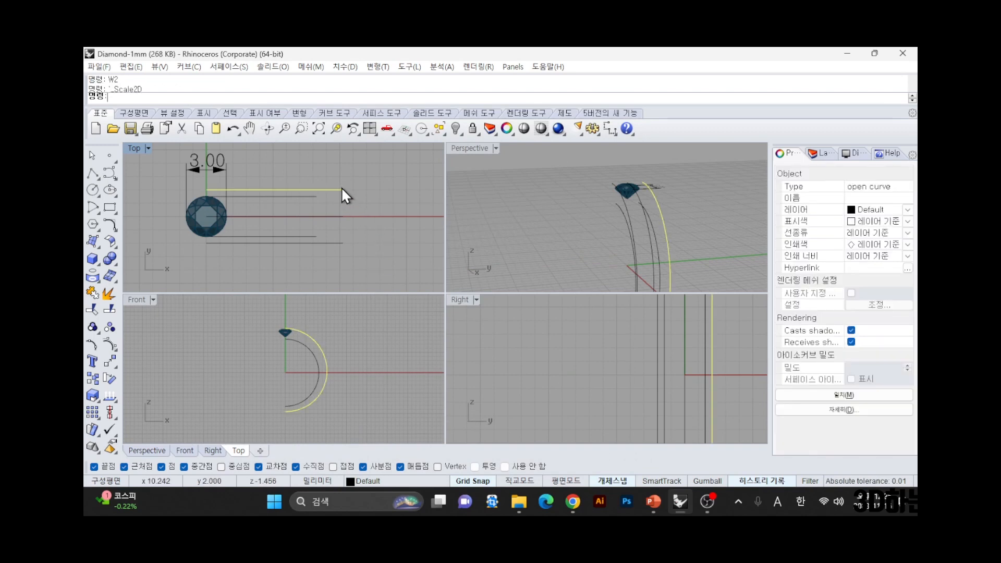
{"action": "left_click", "coordinate": [369, 194]}
{"action": "left_click", "coordinate": [369, 194]}
{"action": "left_click", "coordinate": [369, 195]}
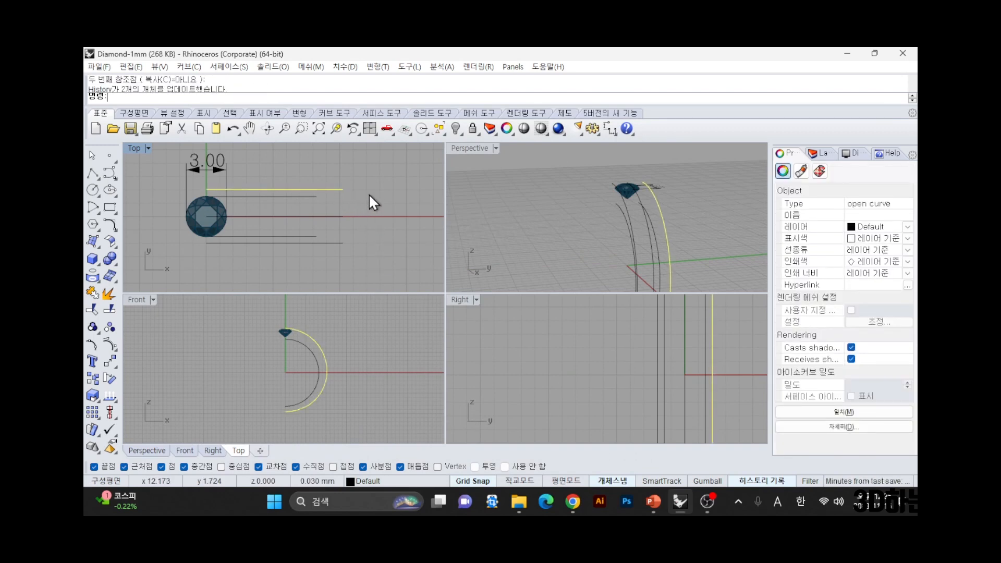
{"action": "key", "text": "ctrl+z"}
{"action": "key", "text": "F11"}
{"action": "left_click", "coordinate": [336, 243]}
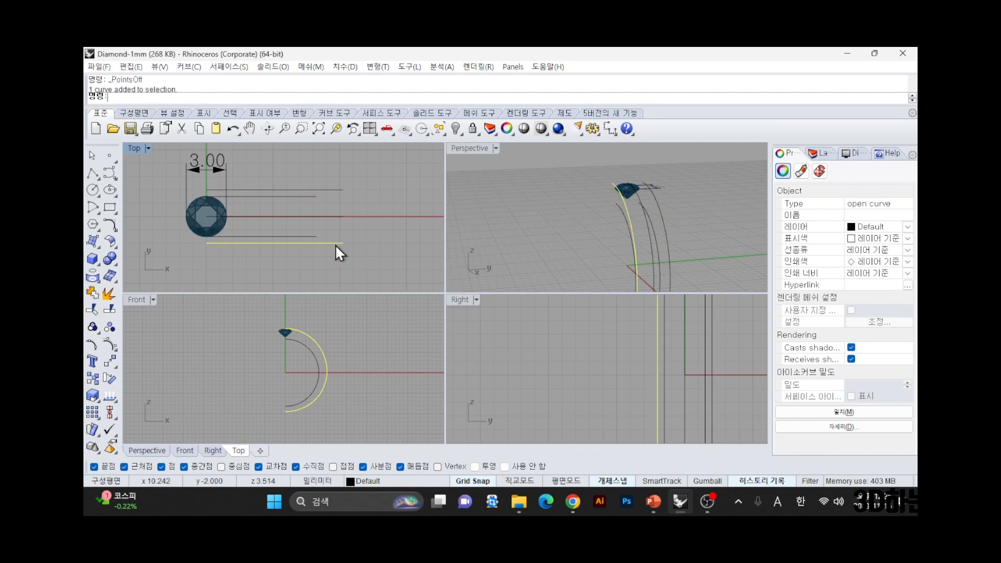
{"action": "left_click", "coordinate": [336, 244]}
{"action": "key", "text": "alt+Down"}
{"action": "key", "text": "alt+Down"}
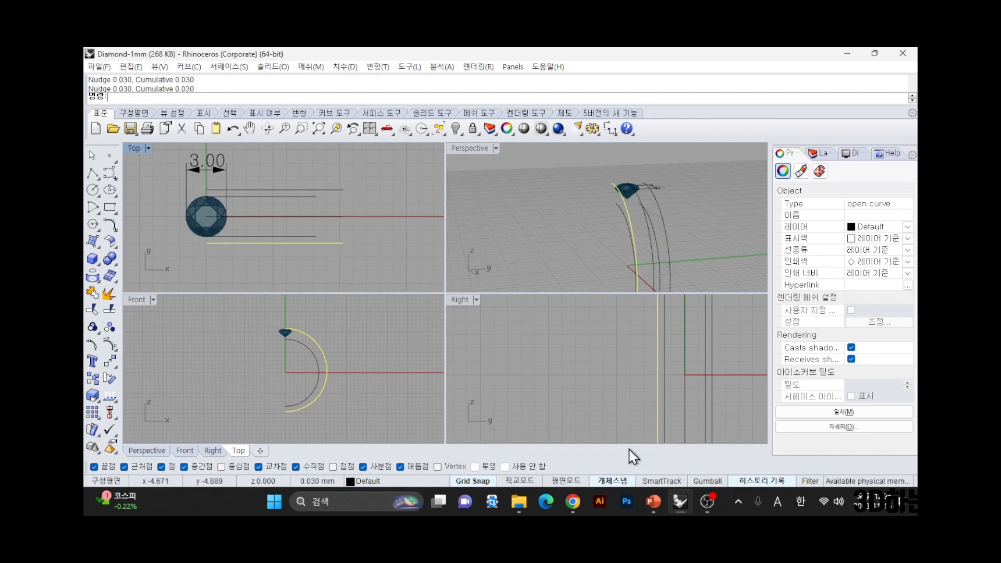
- Check the history recording and child update options, and check the selection of each outer side curve
{"action": "right_click", "coordinate": [771, 480]}
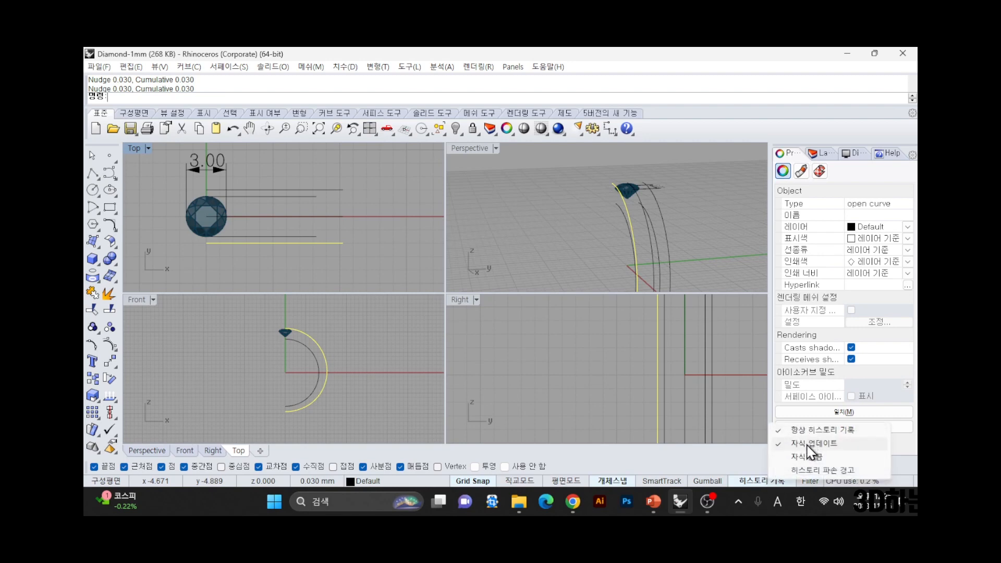
{"action": "left_click", "coordinate": [345, 239]}
{"action": "left_click", "coordinate": [342, 190]}
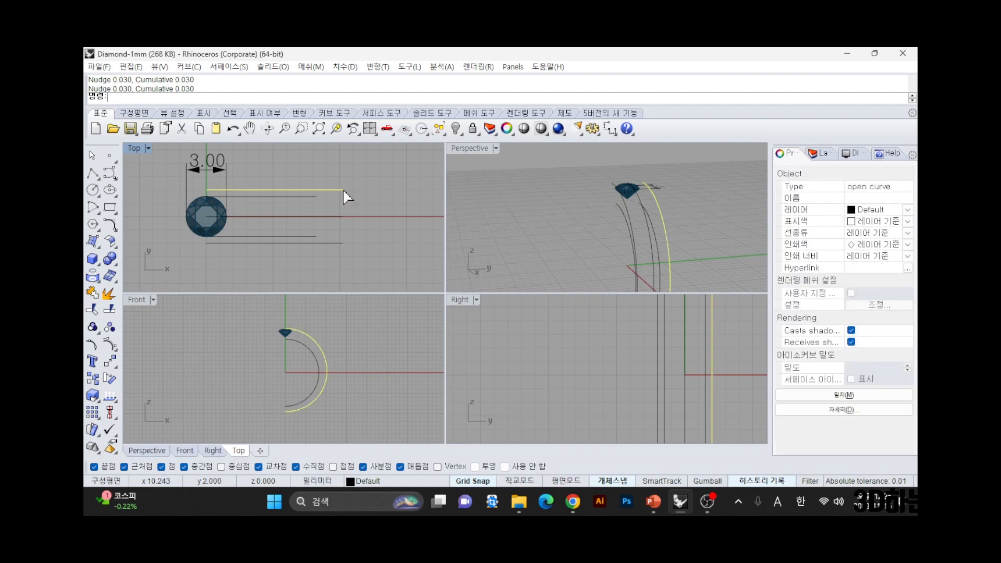
{"action": "left_click", "coordinate": [339, 243]}
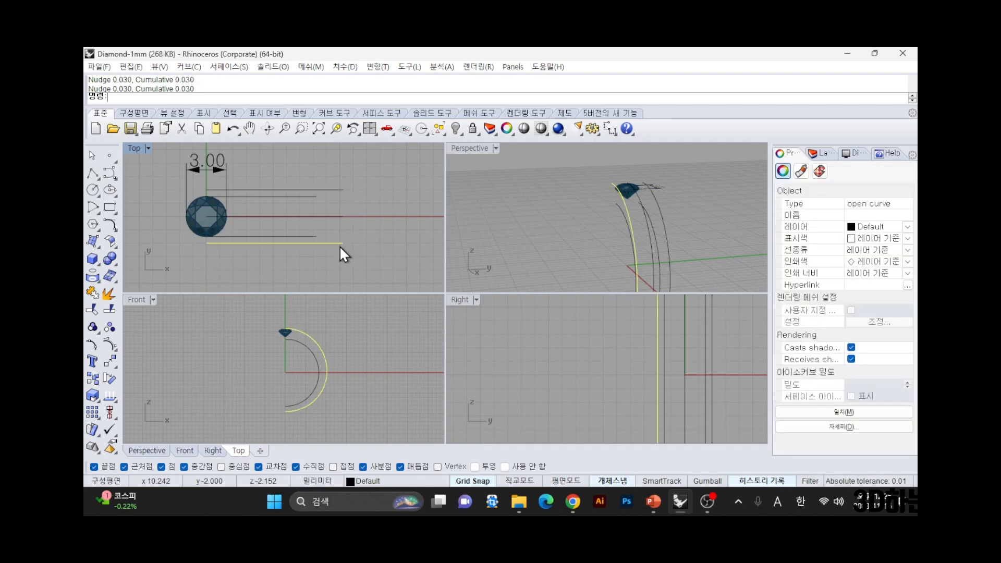
- Scale all control points of the centre outer half-ring curve up in 2D from its lower end in the Front view
{"action": "left_click", "coordinate": [341, 217]}
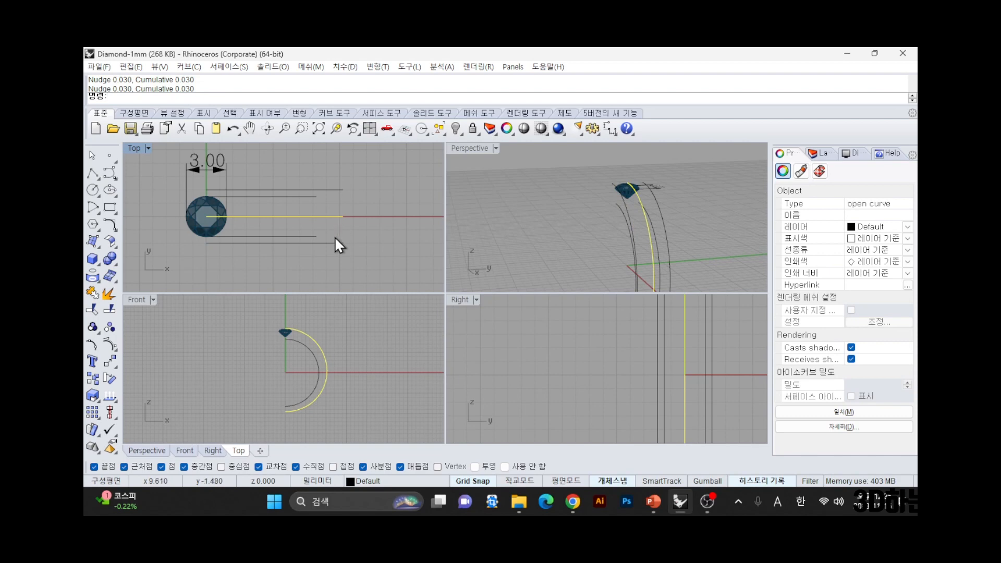
{"action": "key", "text": "F10"}
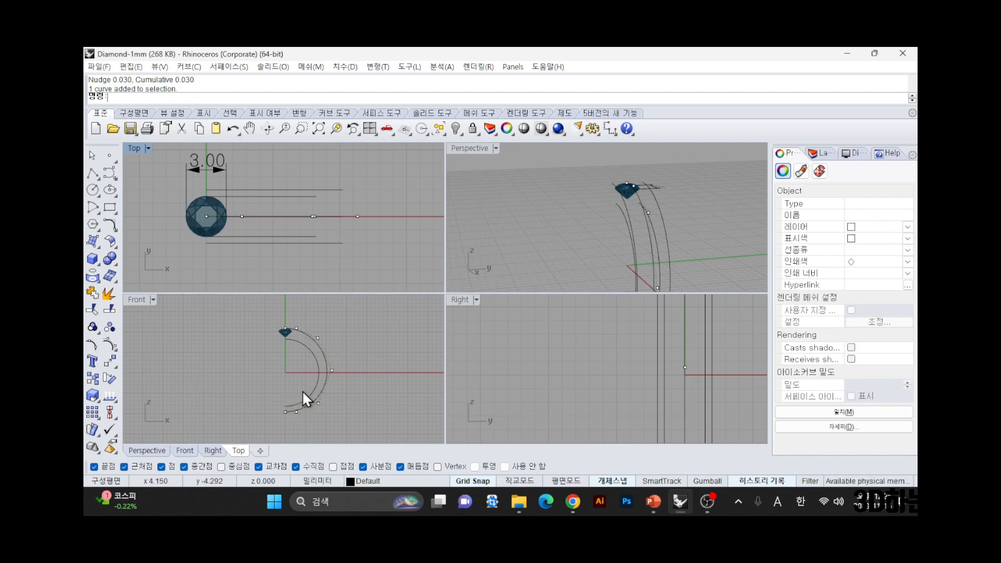
{"action": "left_click", "coordinate": [320, 344]}
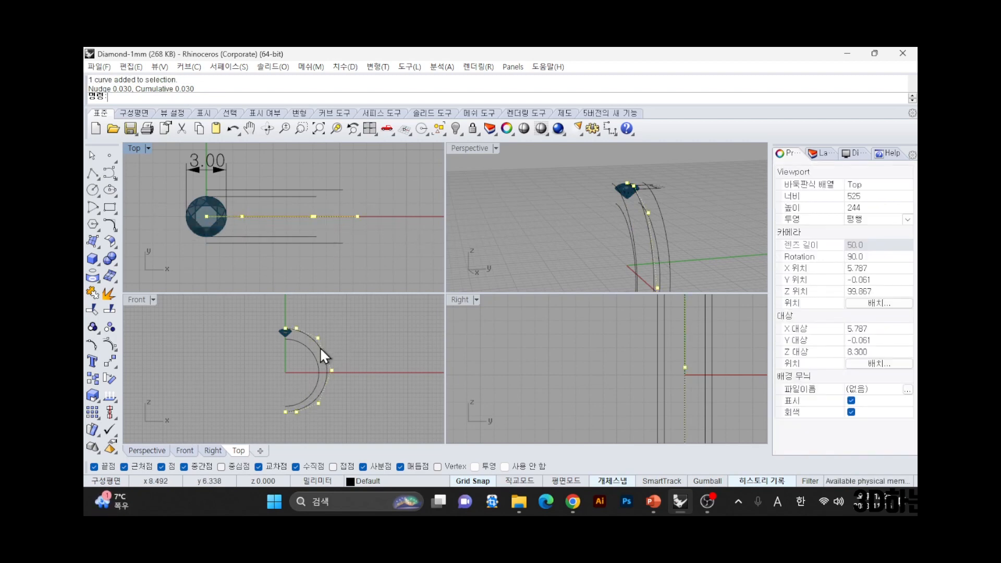
{"action": "type", "text": "W"}
{"action": "key", "text": "Return"}
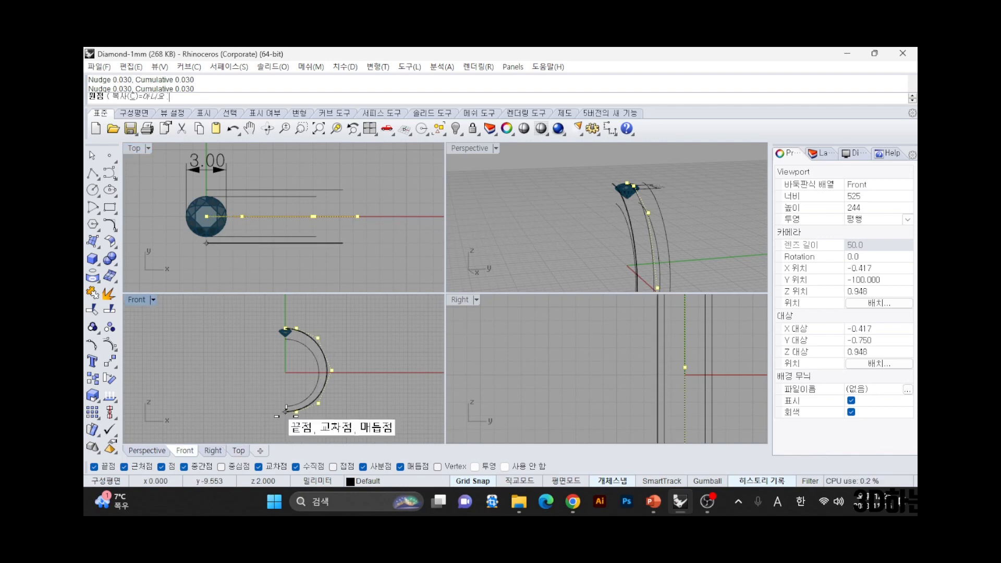
{"action": "left_click", "coordinate": [286, 412]}
{"action": "key", "text": "Return"}
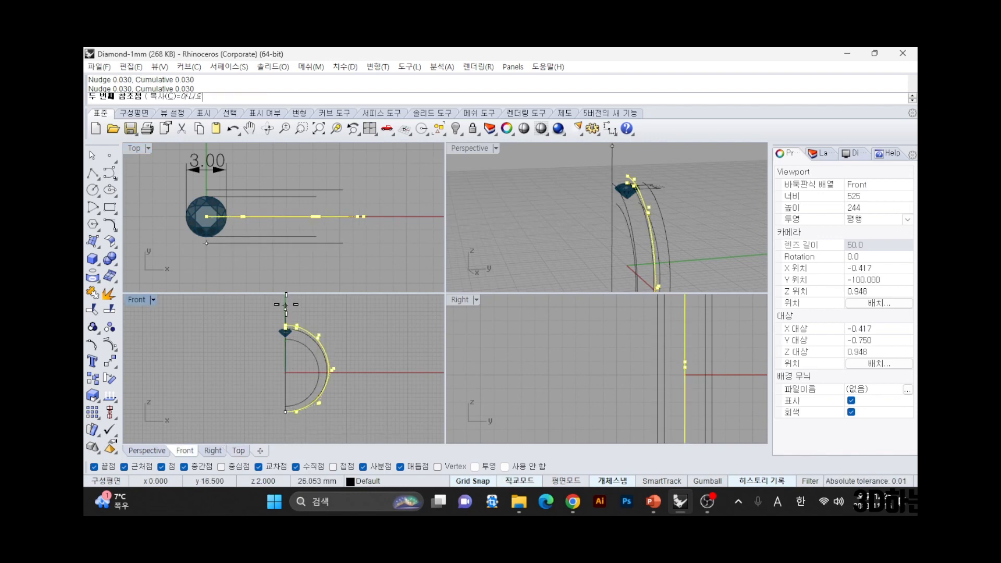
{"action": "right_click_drag", "start_coordinate": [617, 238], "coordinate": [676, 162]}
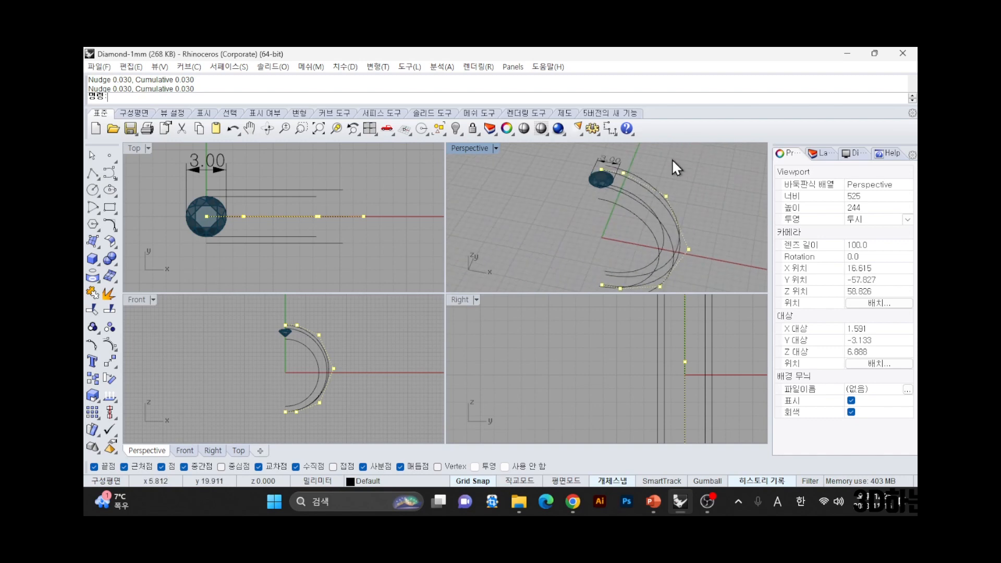
{"action": "left_click", "coordinate": [638, 227]}
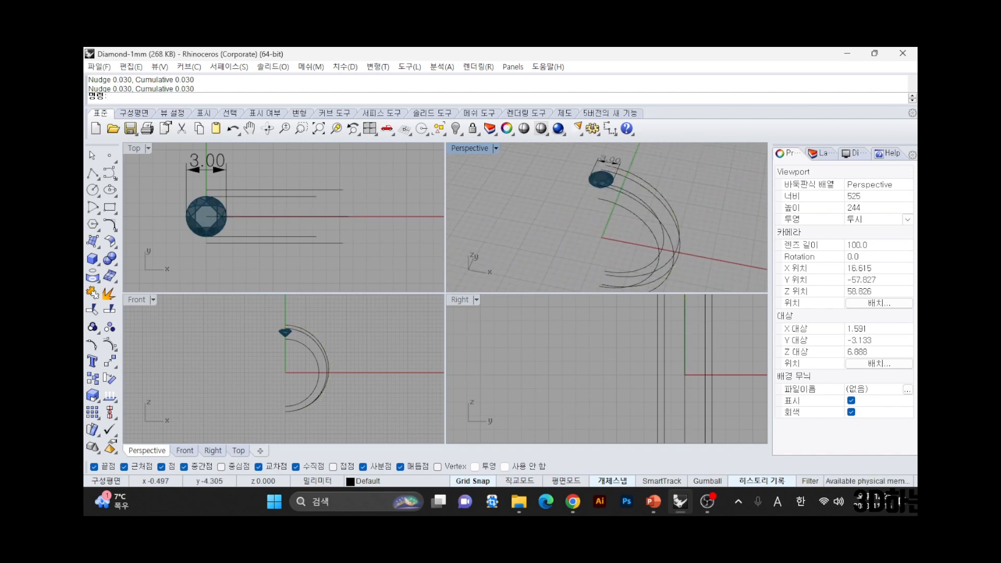
{"action": "left_click", "coordinate": [711, 502]}
{"action": "left_click", "coordinate": [555, 369]}
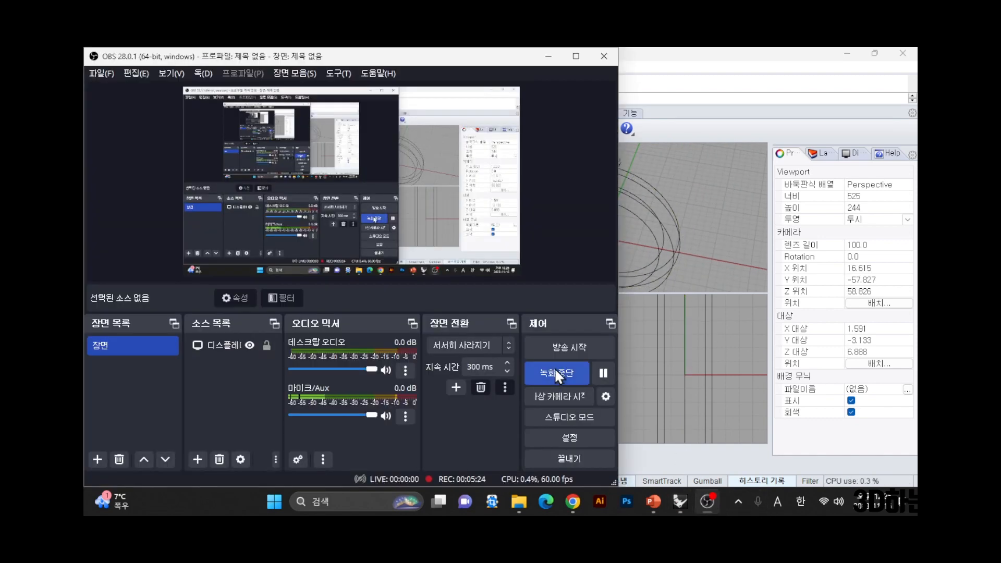
{"action": "left_click", "coordinate": [721, 218]}
- Hide the 3.00 dimension, the diamond and the two inner half-ring curves
{"action": "right_click_drag", "start_coordinate": [189, 184], "coordinate": [242, 192]}
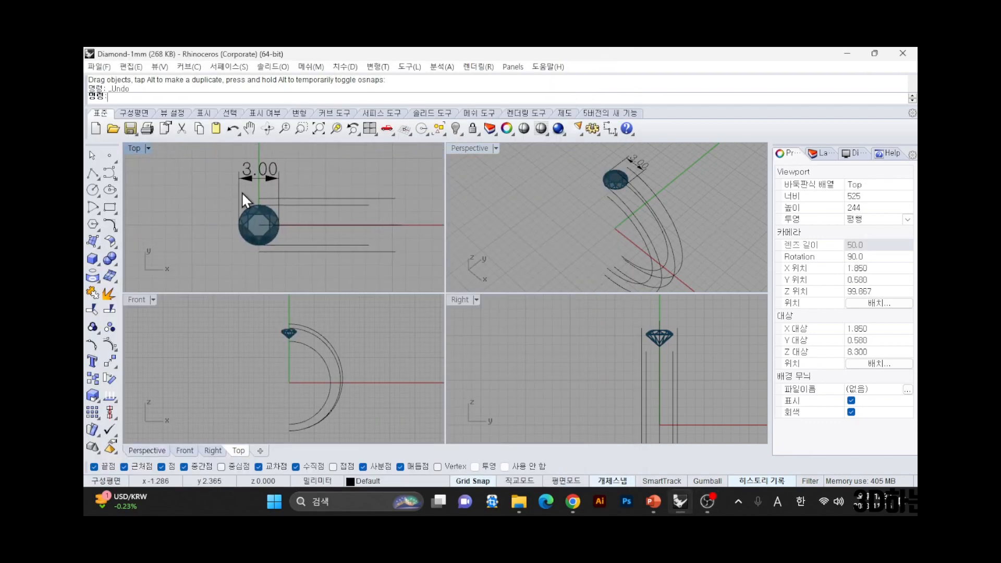
{"action": "left_click", "coordinate": [268, 171]}
{"action": "key", "text": "ctrl+z"}
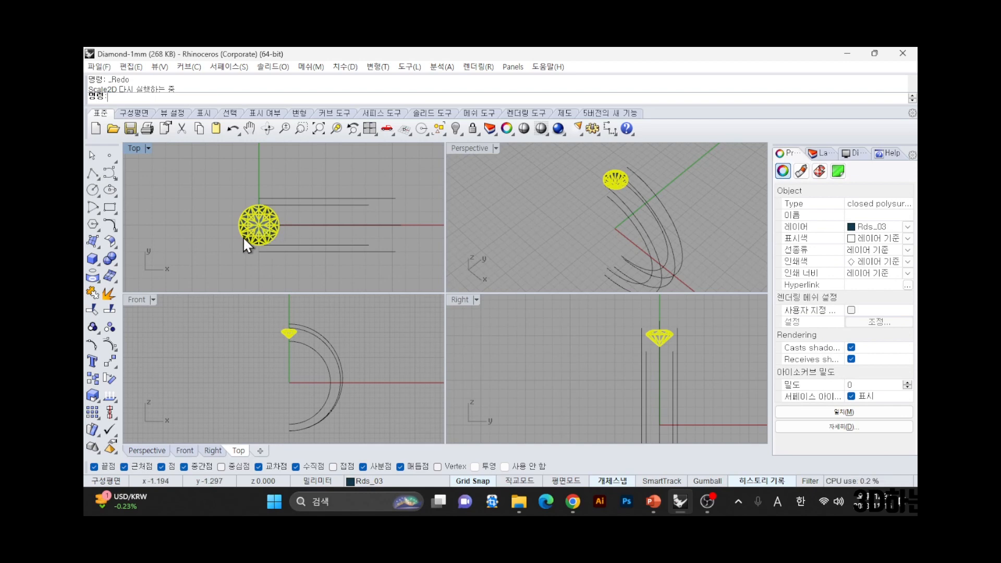
{"action": "key", "text": "Escape"}
{"action": "left_click", "coordinate": [261, 225]}
{"action": "key", "text": "Delete"}
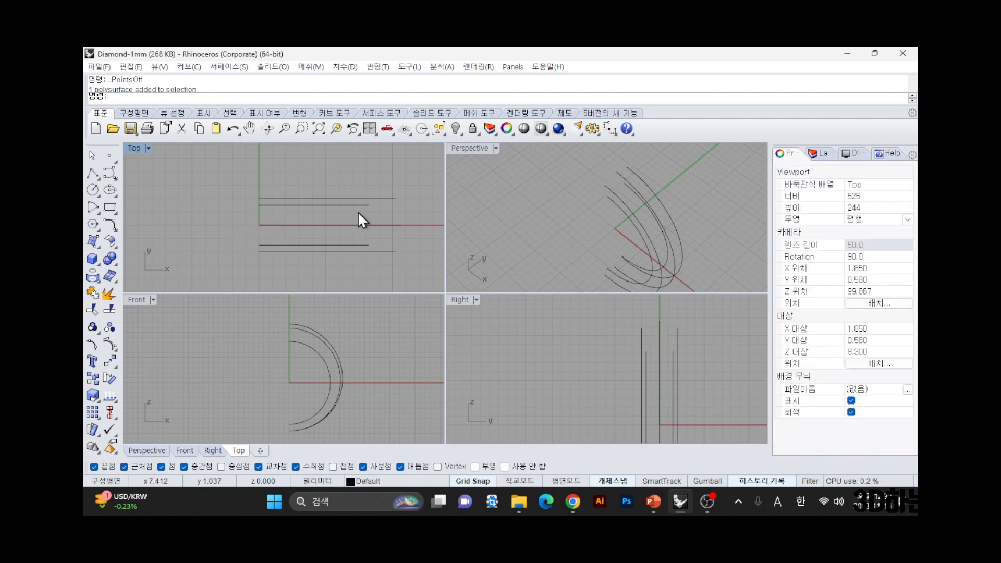
{"action": "left_click", "coordinate": [360, 205]}
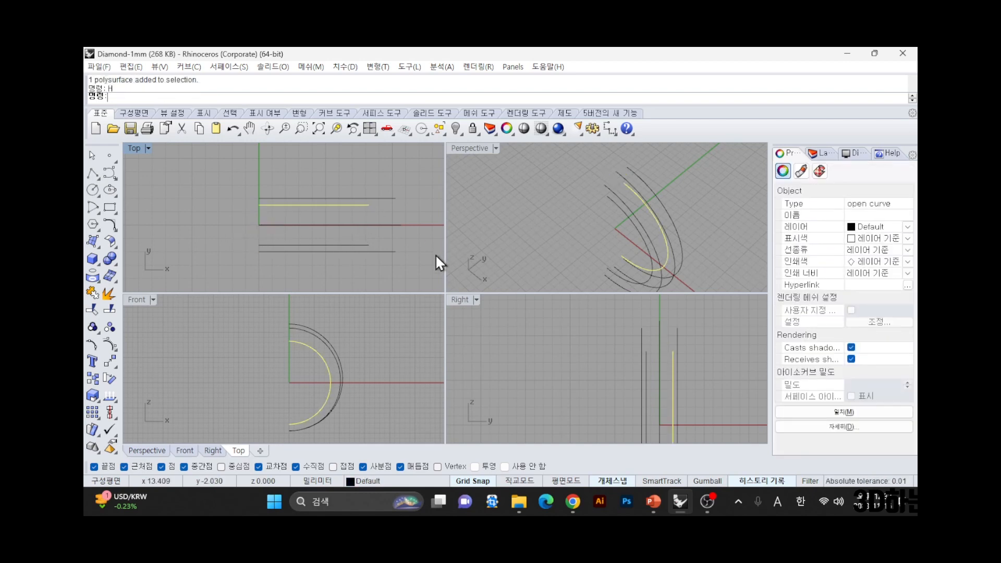
{"action": "key", "text": "Delete"}
{"action": "left_click", "coordinate": [362, 246]}
{"action": "key", "text": "Delete"}
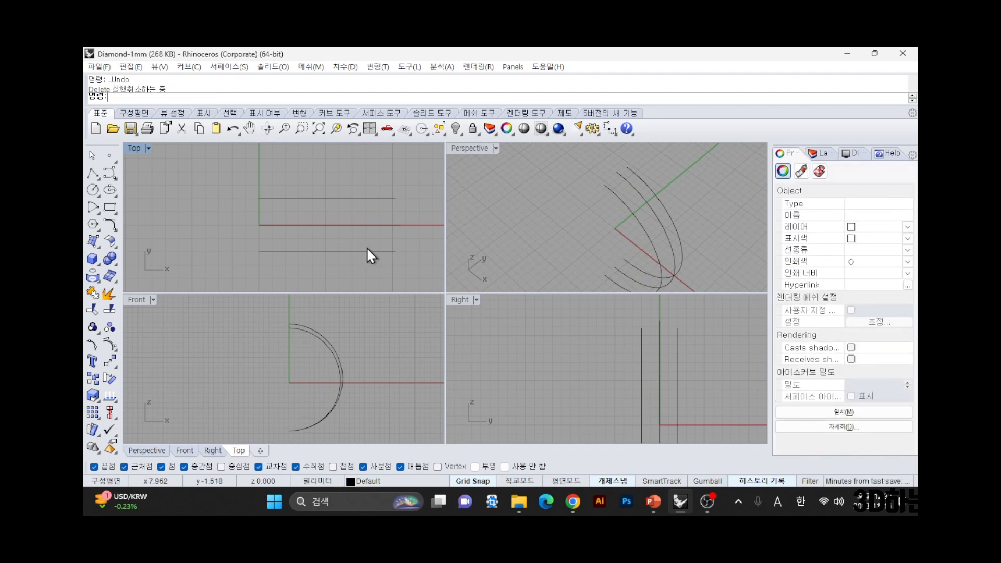
- Disable all object snaps and grid snap, and show the control points of the centre outer half-ring curve
{"action": "right_click_drag", "start_coordinate": [730, 225], "coordinate": [602, 264]}
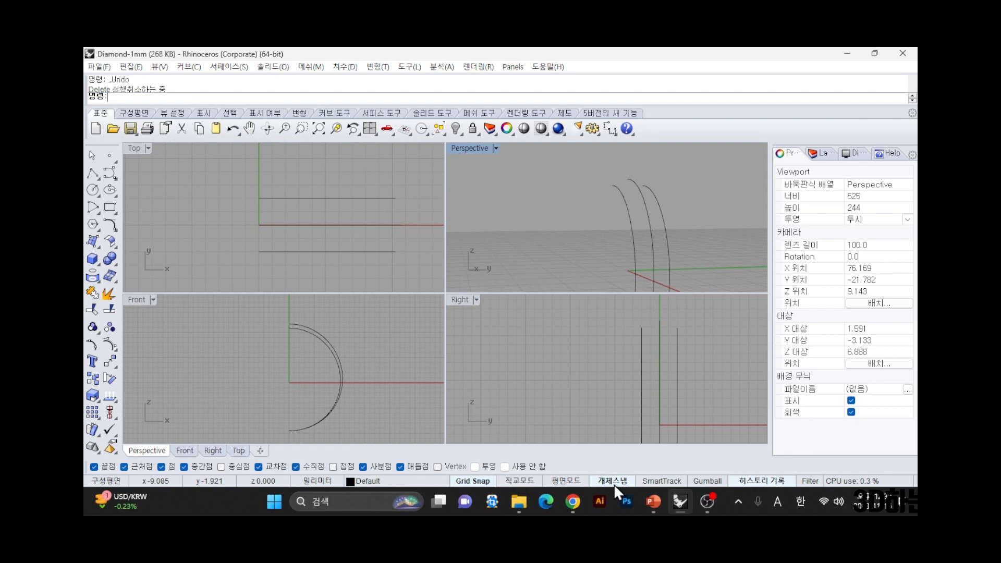
{"action": "left_click", "coordinate": [505, 466]}
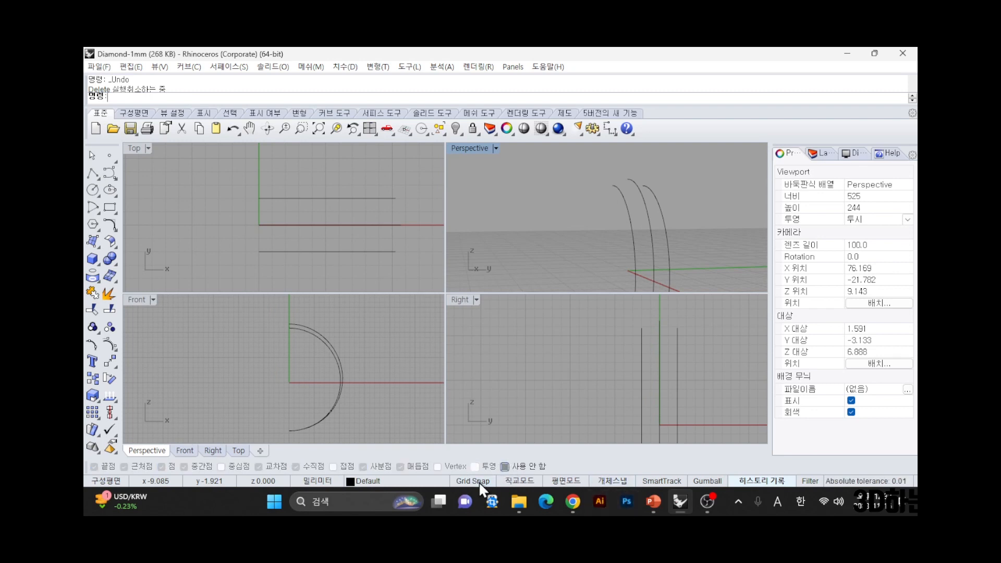
{"action": "left_click", "coordinate": [634, 181]}
{"action": "key", "text": "F10"}
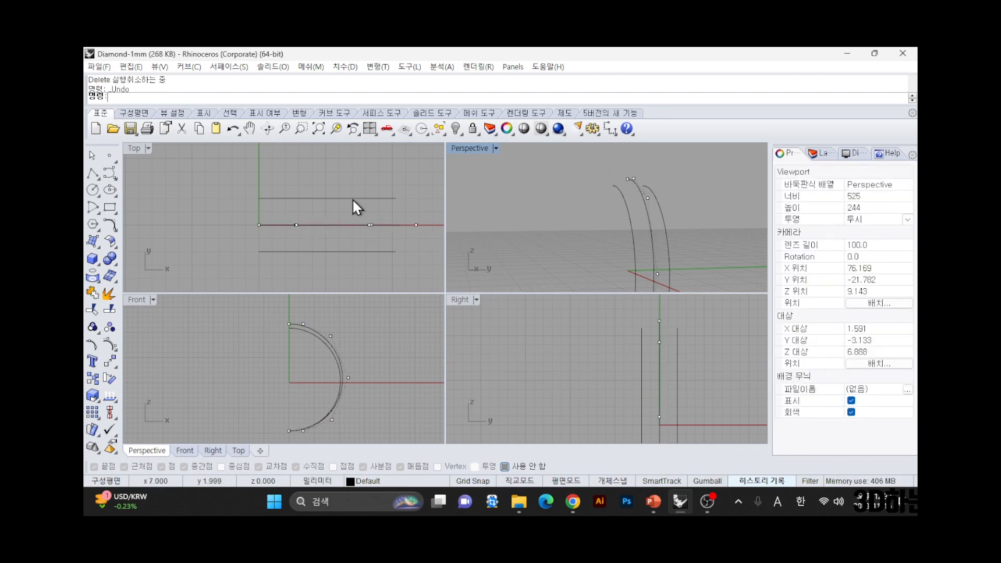
- Move the upper three control points of the centre outer curve sideways, almost to the negative-Y side curve, in the Right view
{"action": "left_click_drag", "start_coordinate": [575, 161], "coordinate": [671, 217]}
{"action": "right_click_drag", "start_coordinate": [682, 224], "coordinate": [651, 213]}
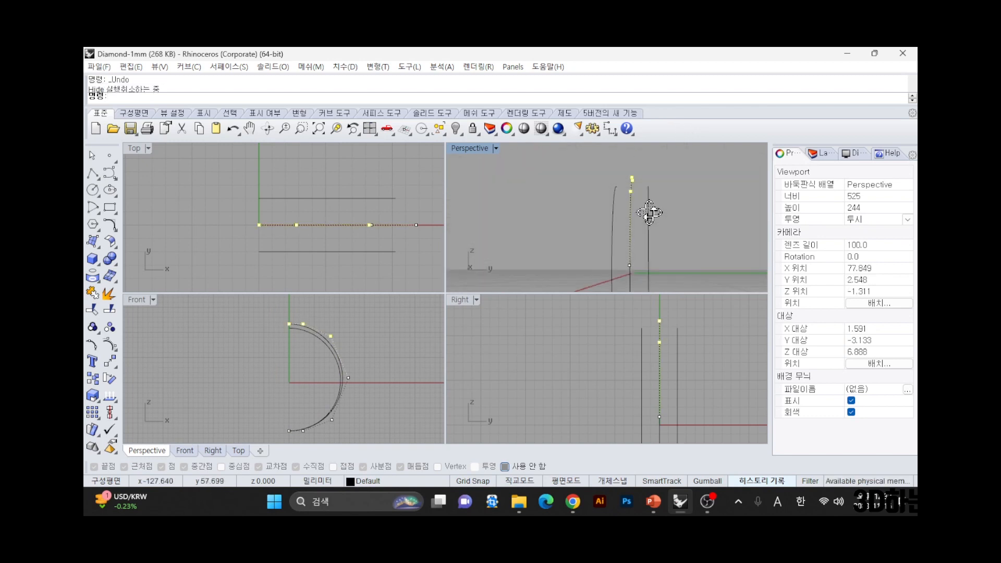
{"action": "double_click", "coordinate": [459, 300]}
{"action": "scroll", "coordinate": [571, 279], "scroll_direction": "down", "scroll_amount": 4}
{"action": "right_click_drag", "start_coordinate": [583, 292], "coordinate": [547, 268]}
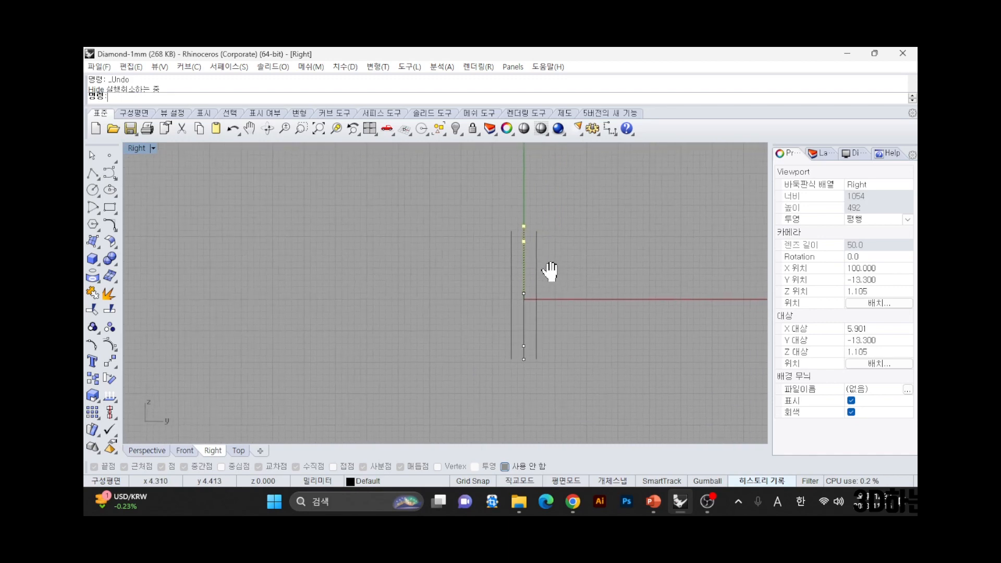
{"action": "scroll", "coordinate": [531, 241], "scroll_direction": "up", "scroll_amount": 4}
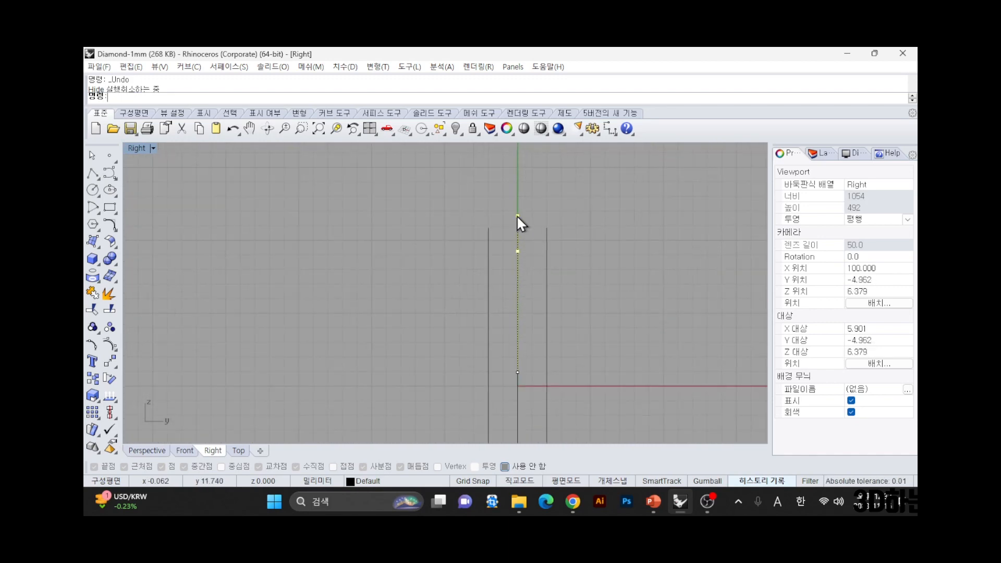
{"action": "left_click_drag", "start_coordinate": [517, 215], "coordinate": [494, 215]}
- Move the lower two control points of the centre outer curve horizontally toward the positive-Y side curve in the Right view
{"action": "right_click_drag", "start_coordinate": [556, 339], "coordinate": [543, 240]}
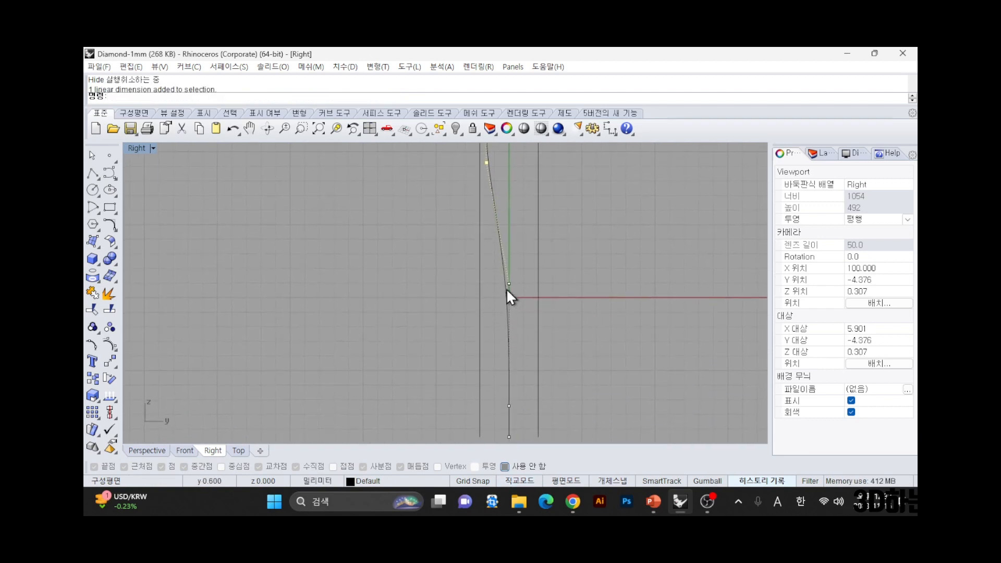
{"action": "scroll", "coordinate": [508, 292], "scroll_direction": "down", "scroll_amount": 1}
{"action": "scroll", "coordinate": [510, 284], "scroll_direction": "down", "scroll_amount": 1}
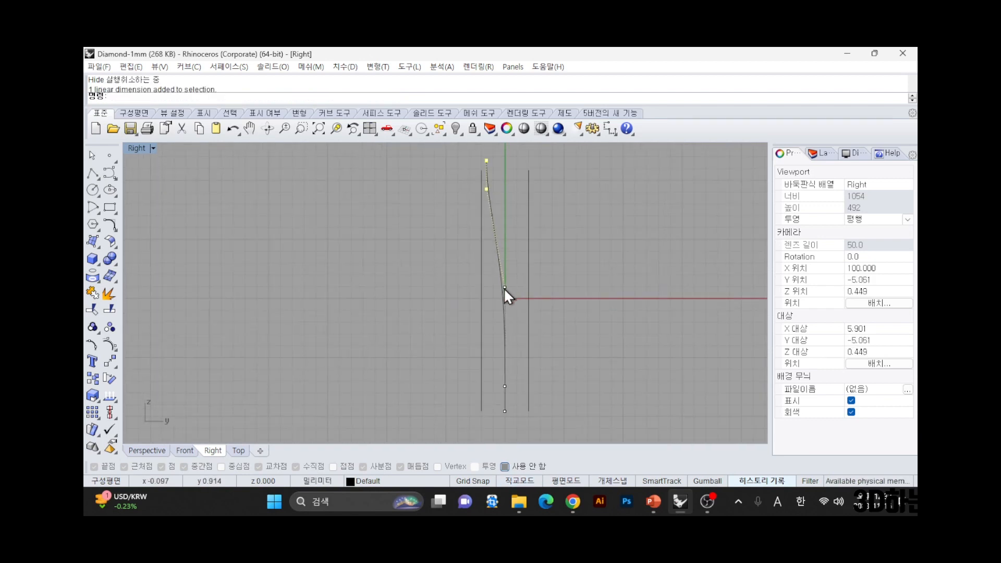
{"action": "key", "text": "Delete"}
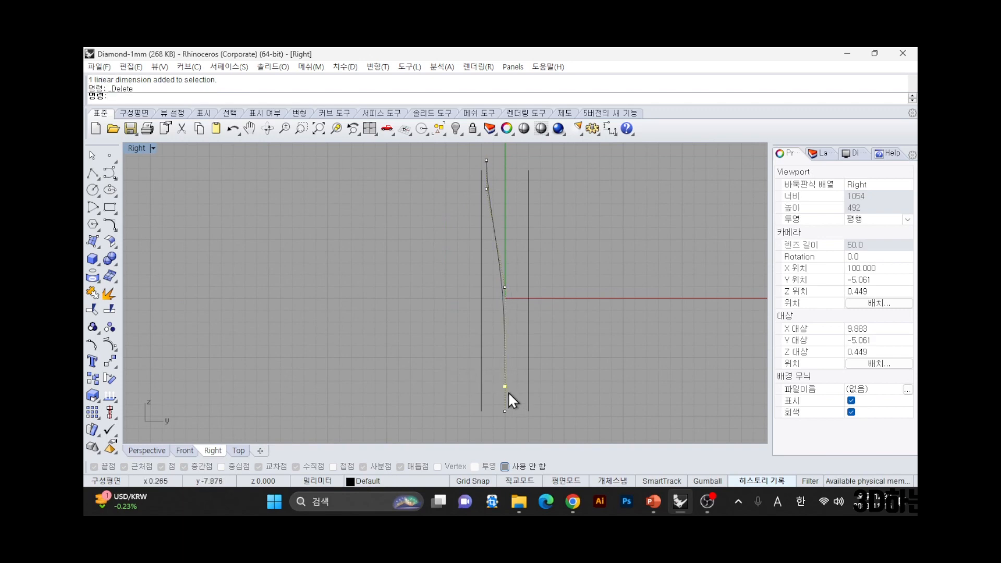
{"action": "left_click_drag", "start_coordinate": [463, 373], "coordinate": [514, 425]}
{"action": "left_click_drag", "start_coordinate": [505, 387], "coordinate": [524, 387], "text": "shift"}
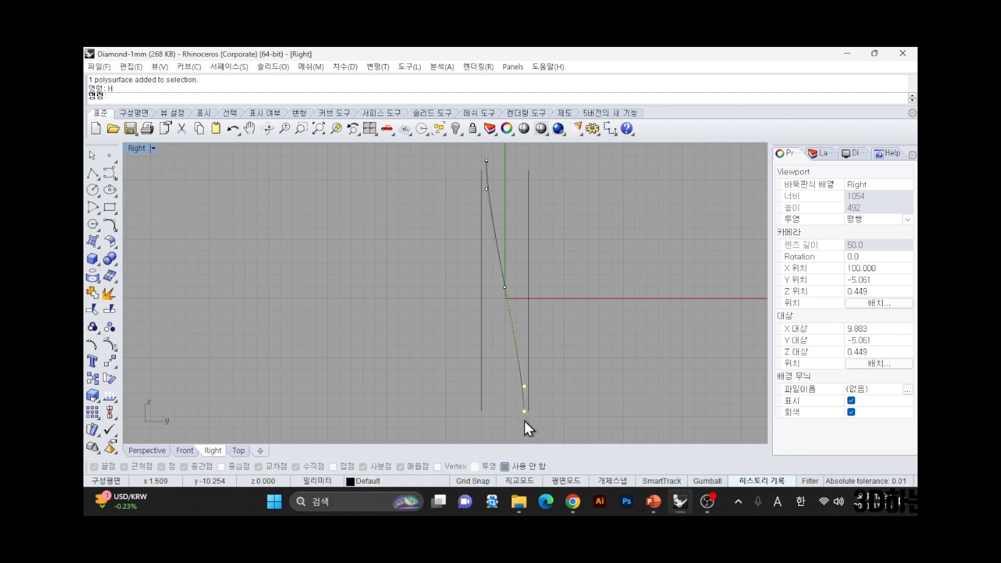
- Try moving the centre curve's lower end control point downward in the Right view, and undo the move
{"action": "scroll", "coordinate": [528, 421], "scroll_direction": "up", "scroll_amount": 4}
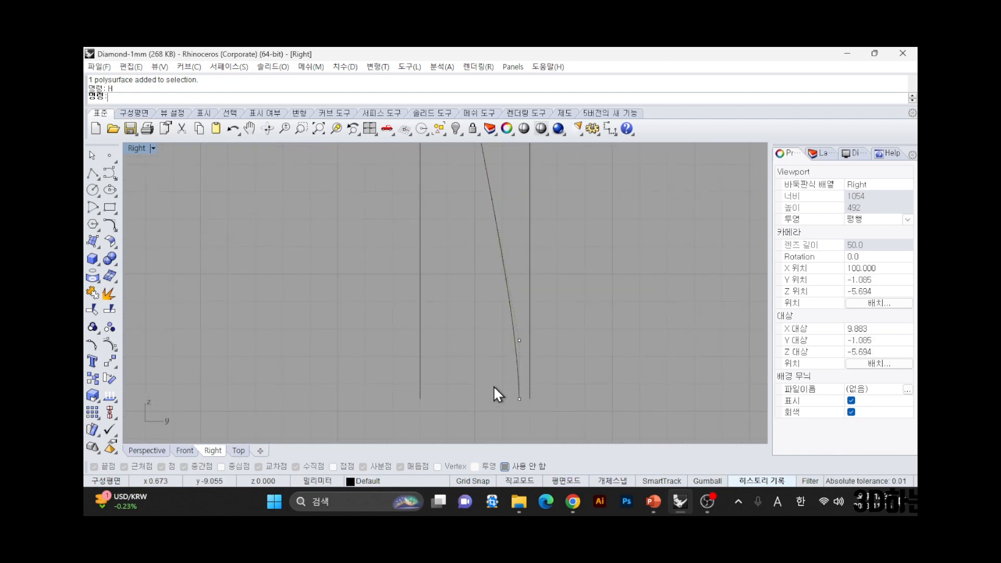
{"action": "left_click_drag", "start_coordinate": [520, 400], "coordinate": [519, 421]}
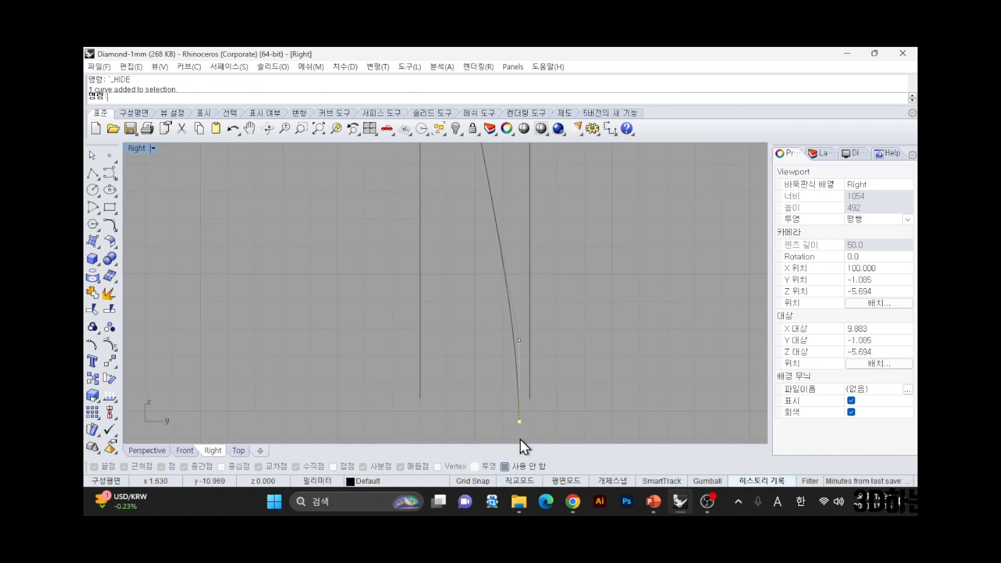
{"action": "key", "text": "ctrl+z"}
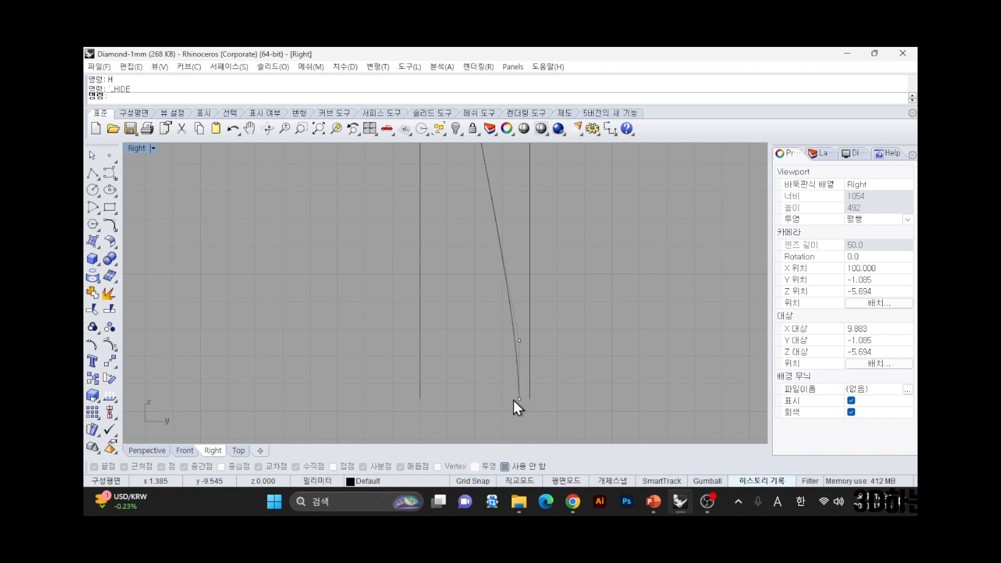
{"action": "scroll", "coordinate": [508, 352], "scroll_direction": "down", "scroll_amount": 5}
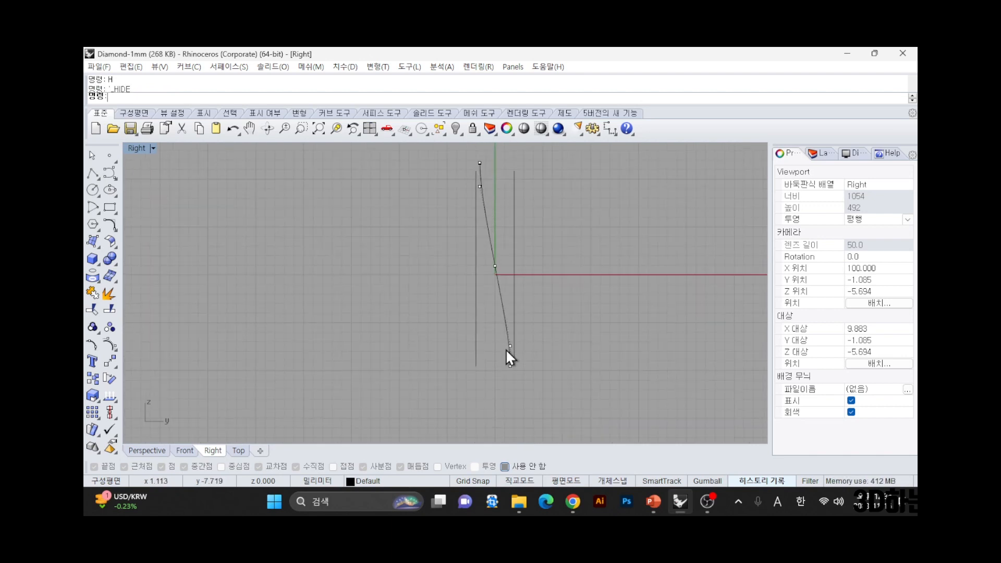
- Loft a surface between the negative-Y outer side curve and the reshaped centre outer curve
{"action": "double_click", "coordinate": [135, 148]}
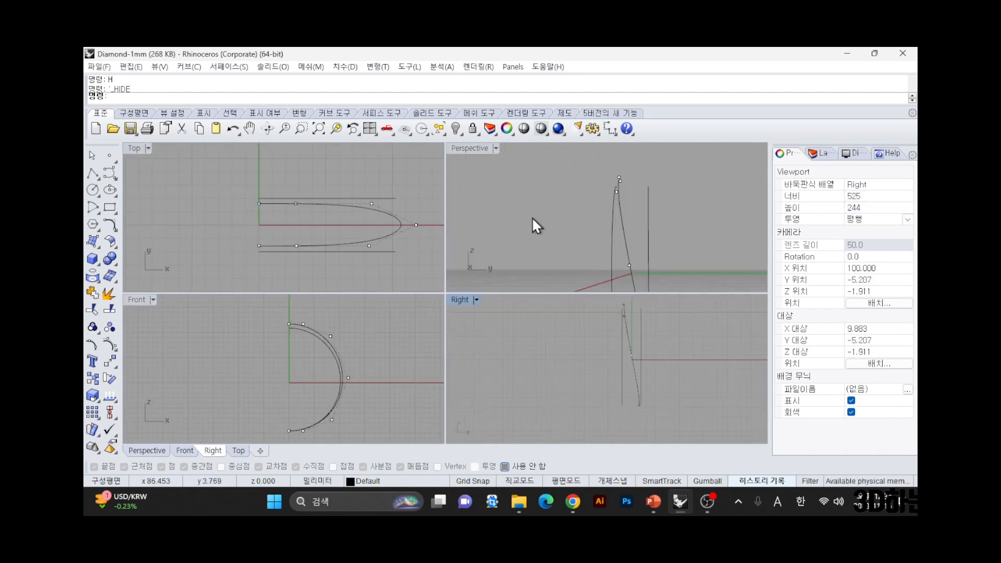
{"action": "right_click_drag", "start_coordinate": [532, 223], "coordinate": [739, 166]}
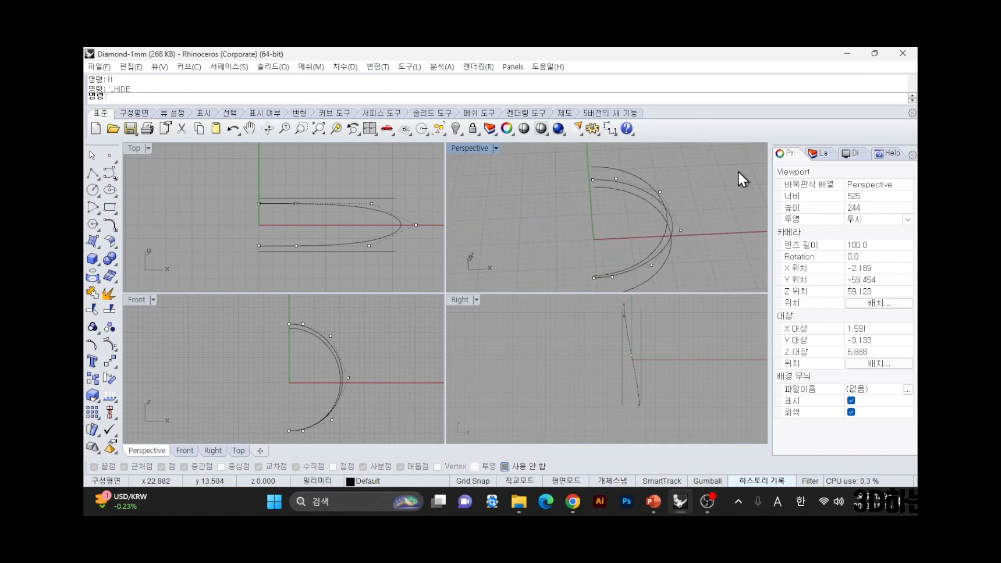
{"action": "left_click", "coordinate": [673, 196]}
{"action": "scroll", "coordinate": [647, 185], "scroll_direction": "up", "scroll_amount": 3}
{"action": "type", "text": "LO"}
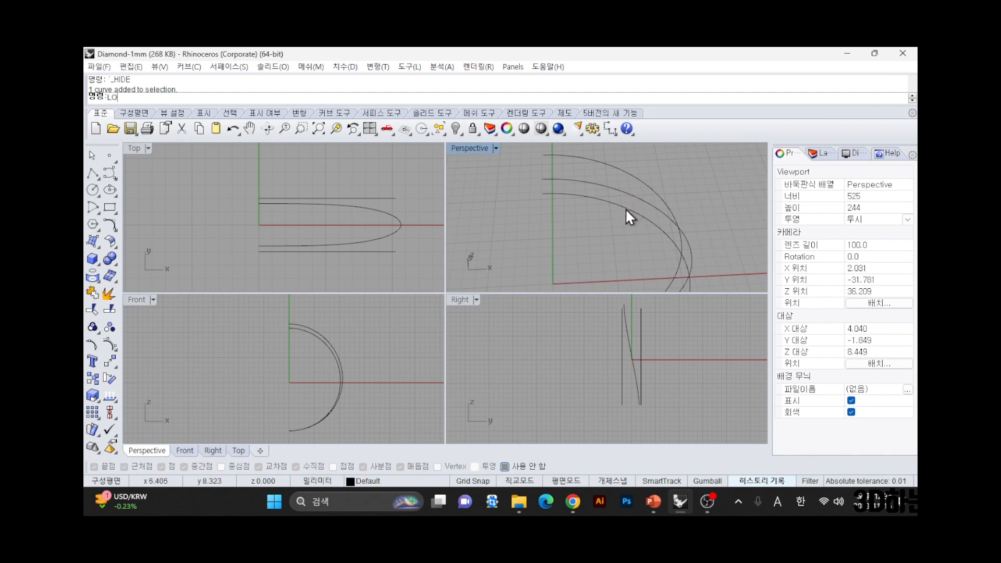
{"action": "key", "text": "Return"}
{"action": "left_click", "coordinate": [625, 209]}
{"action": "left_click", "coordinate": [624, 193]}
{"action": "key", "text": "Return"}
{"action": "key", "text": "Return"}
- Loft a surface between the centre outer curve and the positive-Y outer side curve
{"action": "right_click_drag", "start_coordinate": [497, 216], "coordinate": [630, 207]}
{"action": "key", "text": "Return"}
{"action": "left_click", "coordinate": [595, 202]}
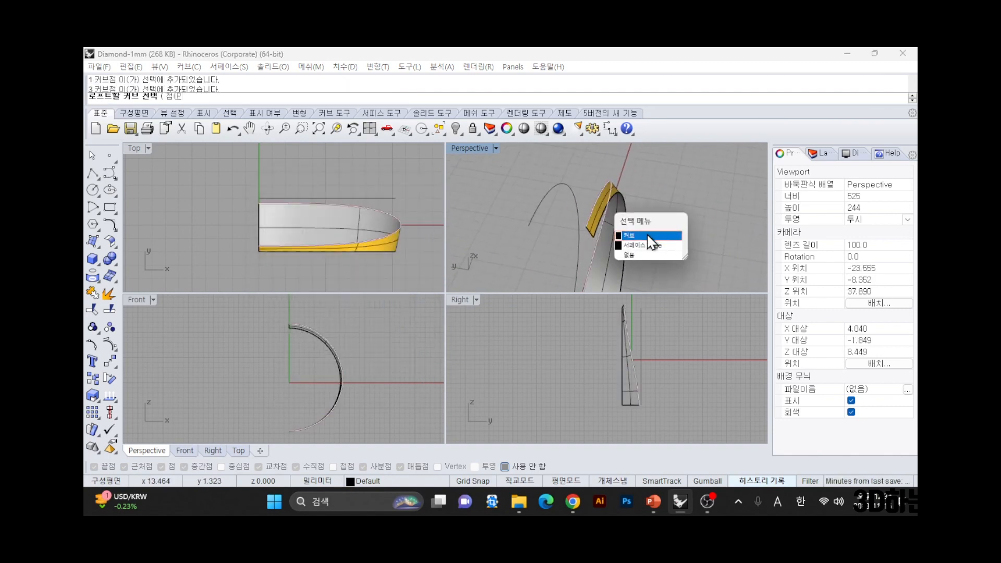
{"action": "left_click", "coordinate": [648, 236]}
{"action": "left_click", "coordinate": [539, 223]}
{"action": "key", "text": "Return"}
{"action": "key", "text": "Return"}
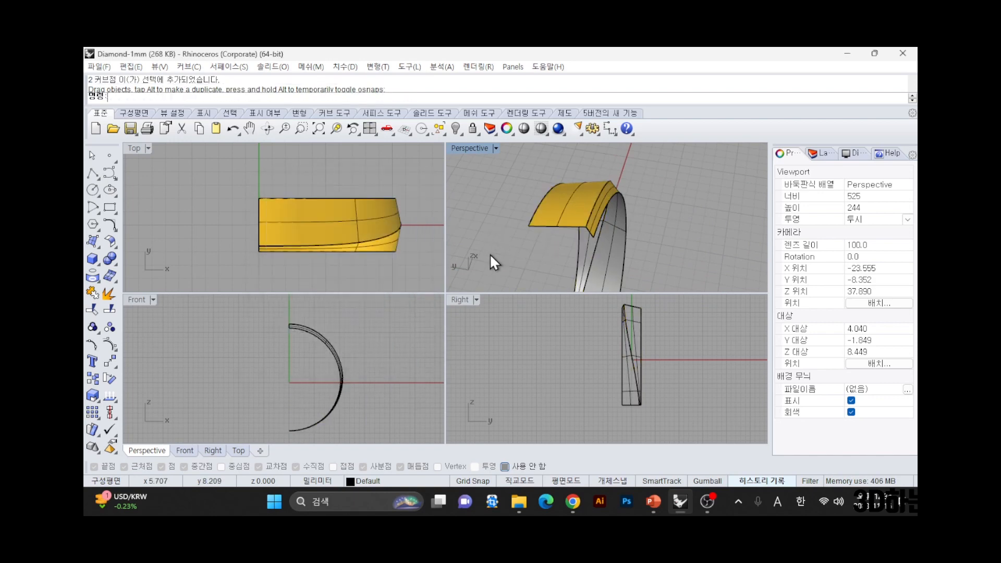
- Show the hidden diamond, dimension and inner half-ring curves again
{"action": "right_click_drag", "start_coordinate": [490, 254], "coordinate": [508, 297]}
{"action": "key", "text": "ctrl+z"}
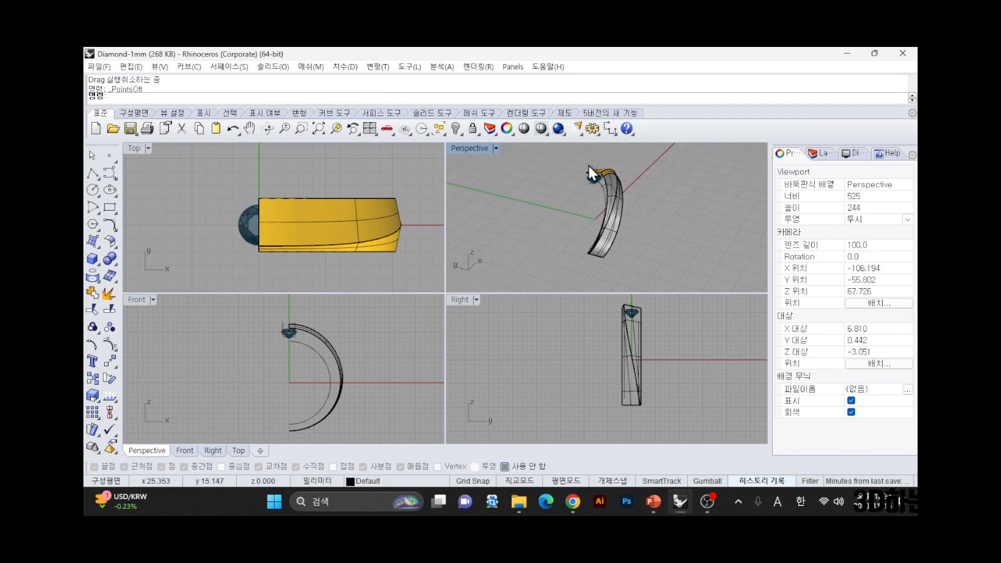
{"action": "scroll", "coordinate": [589, 165], "scroll_direction": "up", "scroll_amount": 5}
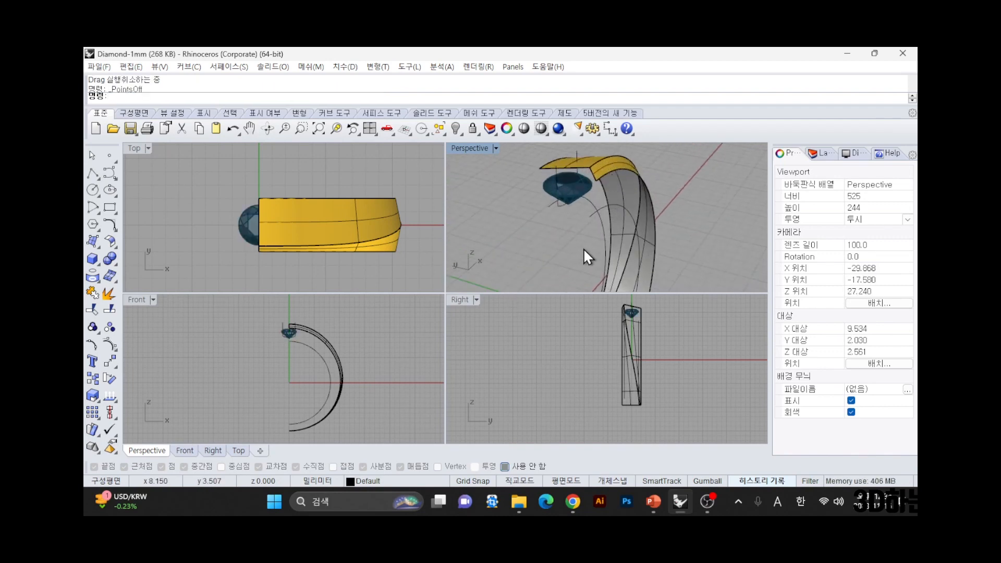
- Loft the band's negative-Y side wall between the inner half-ring curve and the outer side curve
{"action": "key", "text": "Return"}
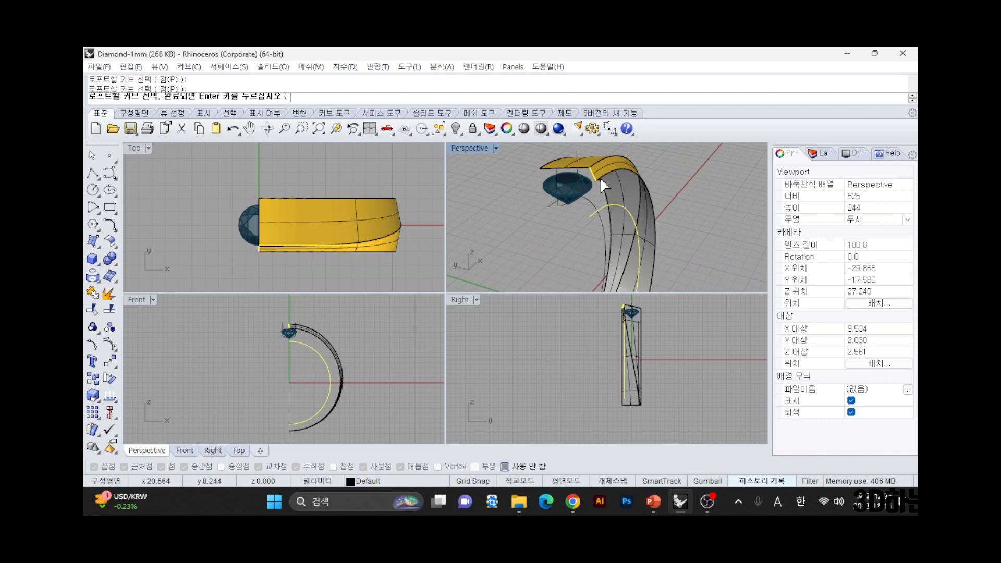
{"action": "left_click", "coordinate": [603, 177]}
{"action": "left_click", "coordinate": [593, 176], "text": "ctrl"}
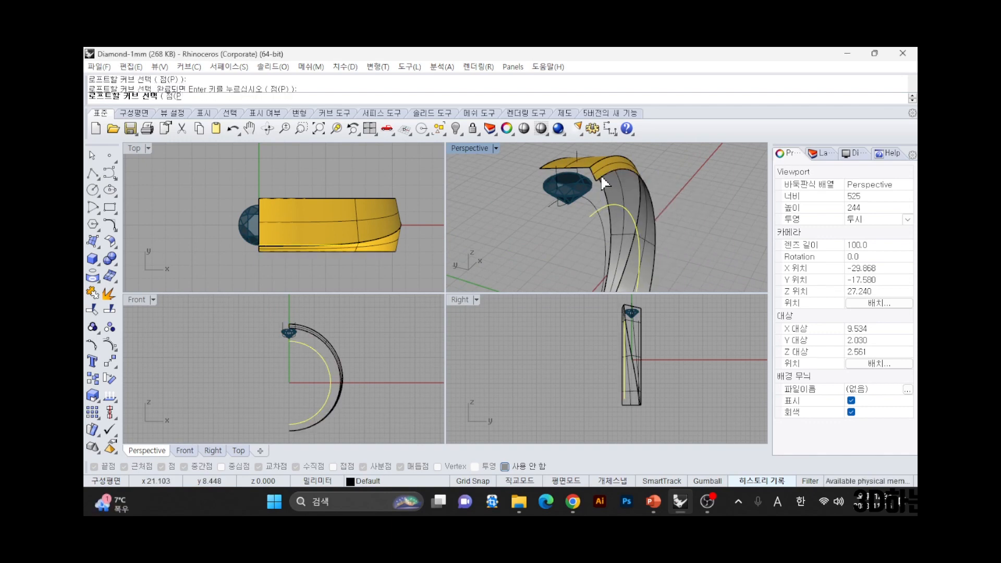
{"action": "left_click", "coordinate": [603, 176]}
{"action": "left_click", "coordinate": [640, 209]}
{"action": "key", "text": "Return"}
{"action": "key", "text": "Return"}
- Loft the band's opposite, positive-Y side wall between its inner half-ring curve and outer side curve
{"action": "right_click_drag", "start_coordinate": [489, 191], "coordinate": [564, 178]}
{"action": "key", "text": "Return"}
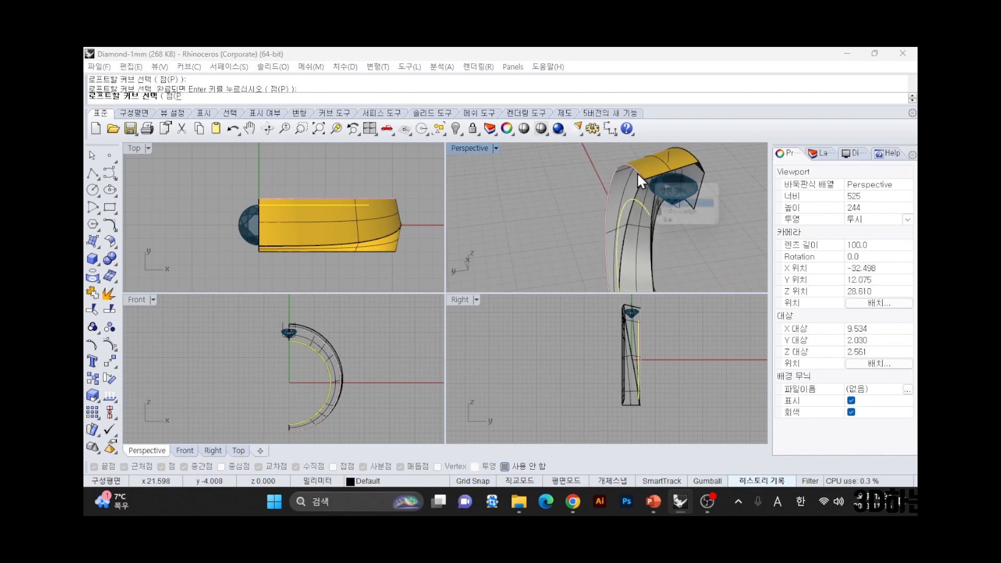
{"action": "left_click", "coordinate": [637, 172]}
{"action": "left_click", "coordinate": [671, 209]}
{"action": "key", "text": "Return"}
{"action": "key", "text": "Return"}
- Copy the lofted half-band surfaces rotated 180 degrees about the ring's centre in the Top view to complete the full band
{"action": "right_click_drag", "start_coordinate": [607, 174], "coordinate": [619, 208]}
{"action": "left_click_drag", "start_coordinate": [656, 203], "coordinate": [587, 265]}
{"action": "scroll", "coordinate": [302, 208], "scroll_direction": "down", "scroll_amount": 6}
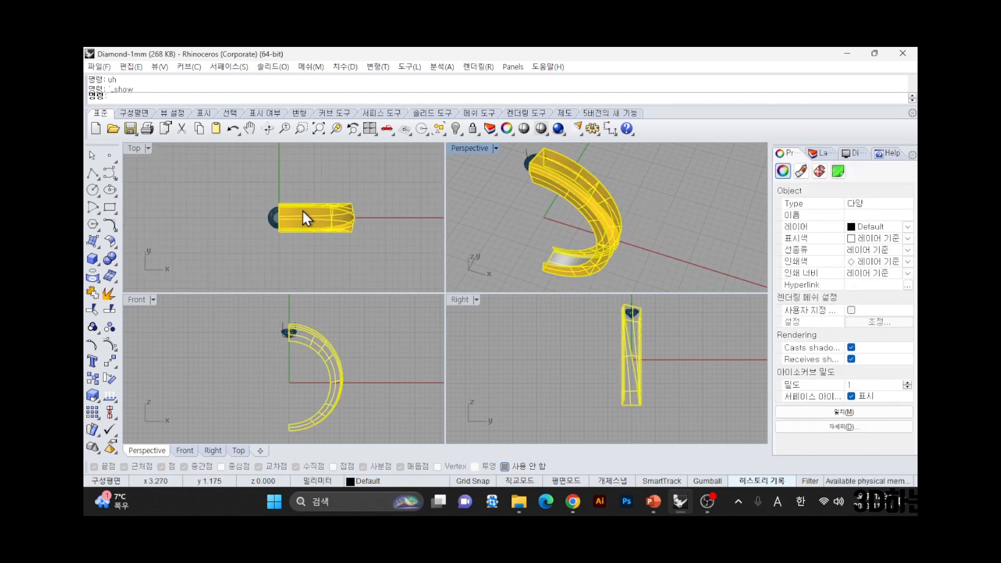
{"action": "right_click_drag", "start_coordinate": [284, 214], "coordinate": [315, 188]}
{"action": "left_click", "coordinate": [302, 252]}
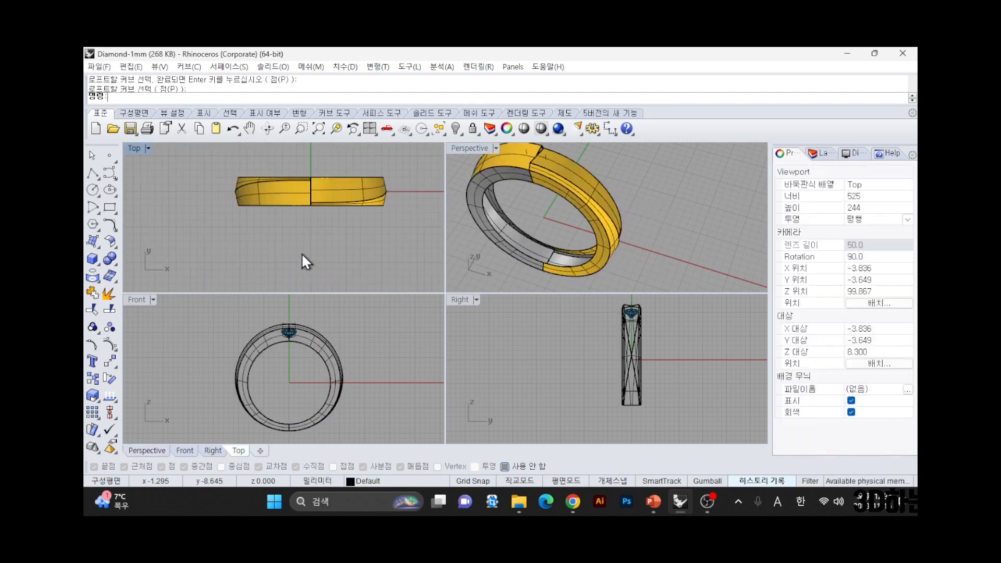
- Switch to PowerPoint and examine the reference slide of the couple ring with its stone and finger sizes
{"action": "right_click_drag", "start_coordinate": [302, 253], "coordinate": [341, 196]}
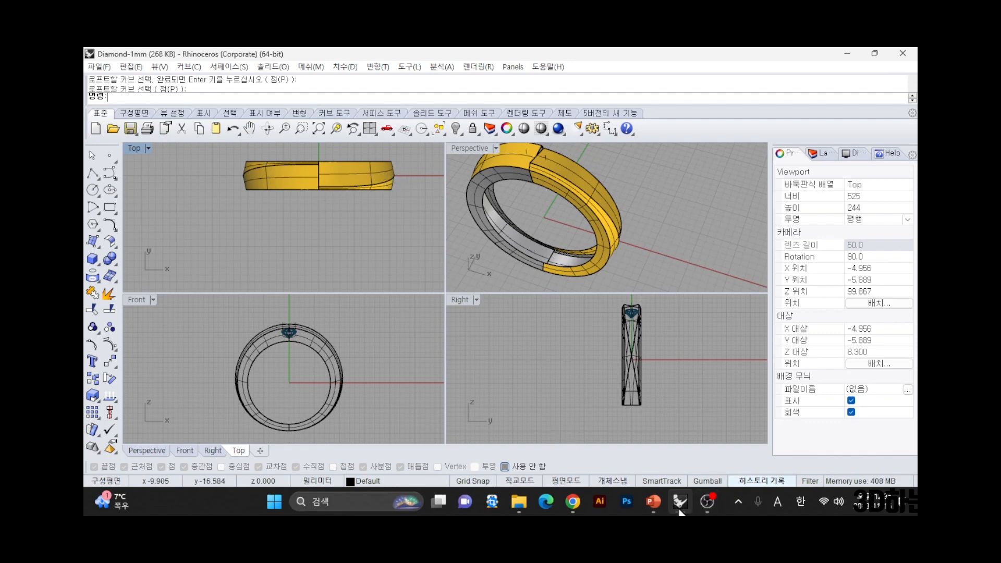
{"action": "left_click", "coordinate": [656, 500]}
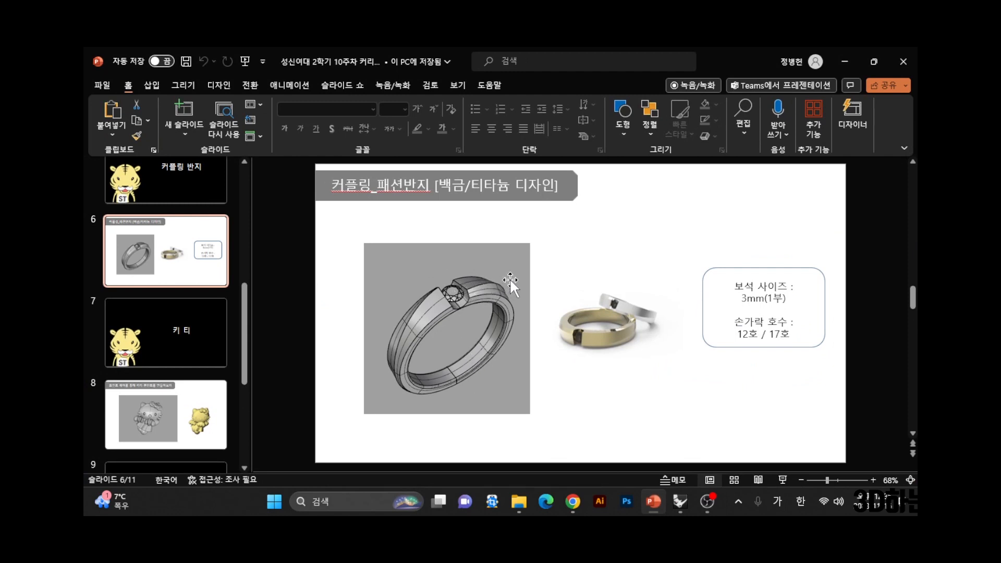
- Return to Rhino and undo the rotated band copy and the lofted half-band surfaces, leaving only the construction curves
{"action": "left_click", "coordinate": [845, 61]}
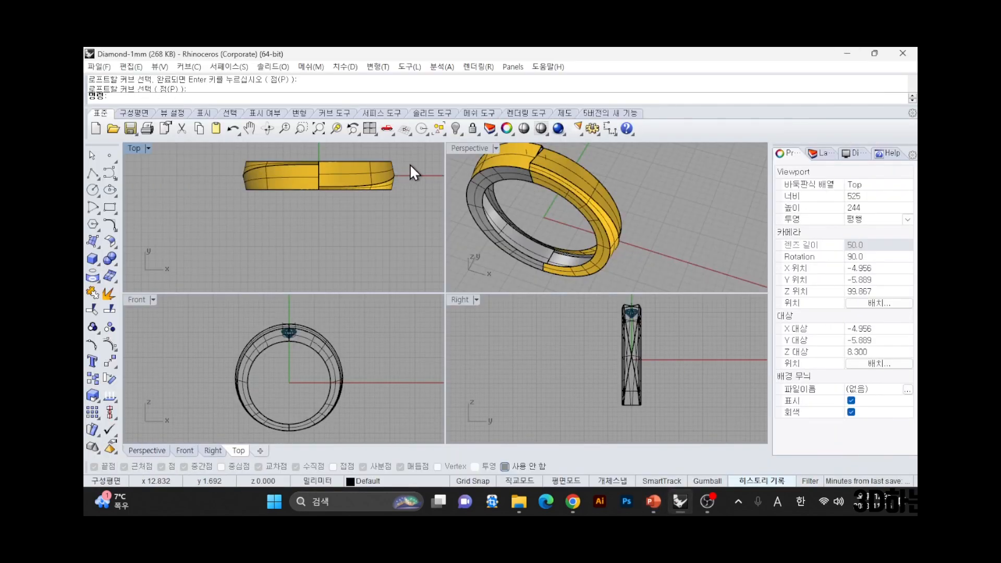
{"action": "key", "text": "ctrl+z"}
{"action": "key", "text": "ctrl+z"}
{"action": "key", "text": "ctrl+z"}
{"action": "key", "text": "ctrl+z"}
{"action": "key", "text": "ctrl+z"}
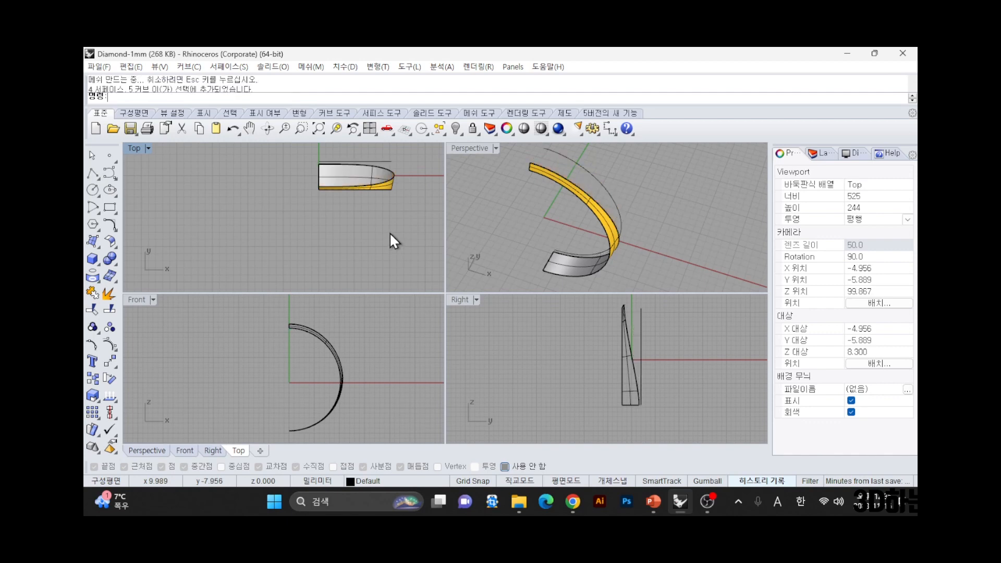
- Turn on the diagonal ridge curve's control points and scale its two interior negative-Y points toward the X axis in the Top view
{"action": "left_click", "coordinate": [546, 168]}
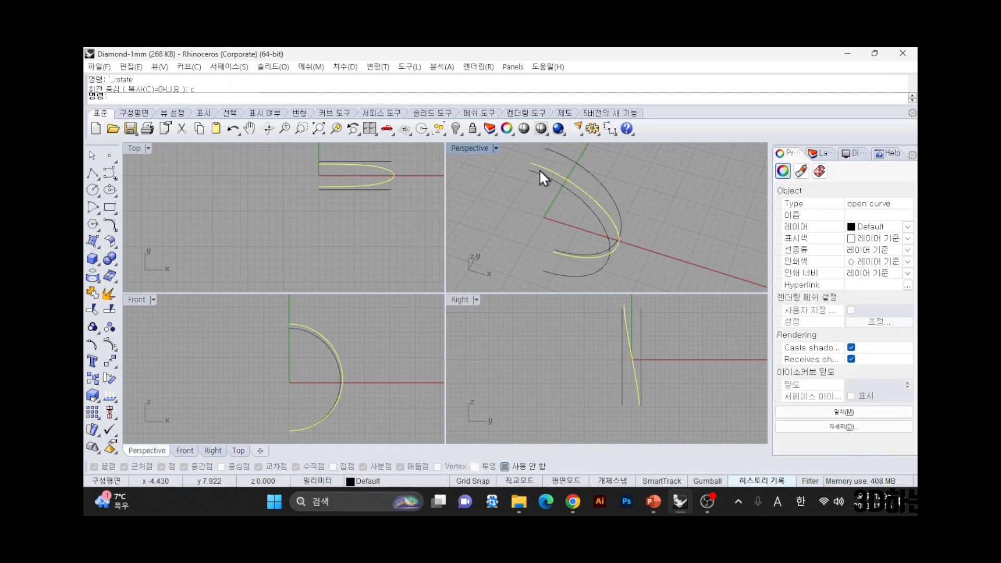
{"action": "key", "text": "F10"}
{"action": "scroll", "coordinate": [331, 175], "scroll_direction": "up", "scroll_amount": 2}
{"action": "scroll", "coordinate": [332, 177], "scroll_direction": "up", "scroll_amount": 2}
{"action": "left_click_drag", "start_coordinate": [333, 179], "coordinate": [408, 202]}
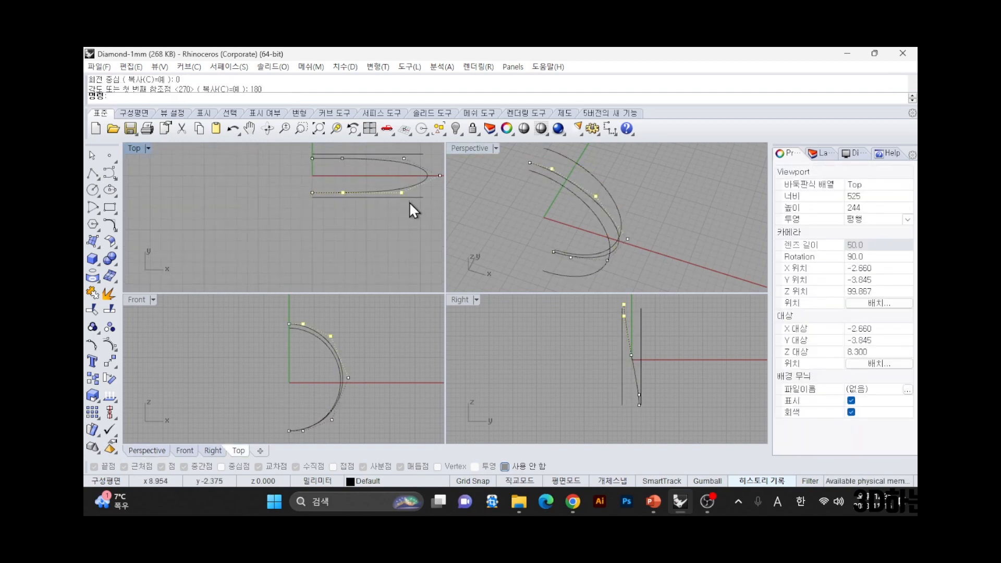
{"action": "type", "text": "s1"}
{"action": "key", "text": "Return"}
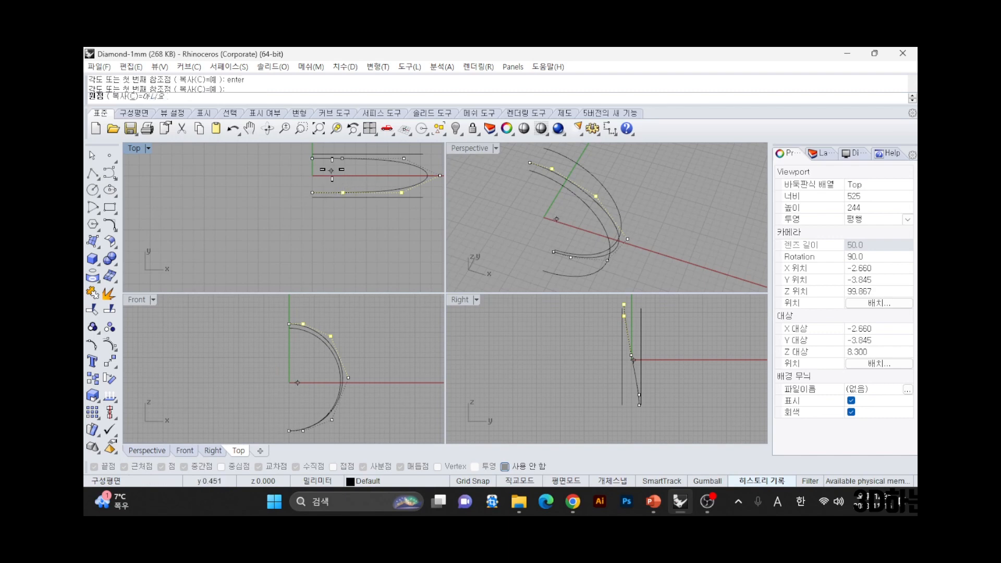
{"action": "left_click", "coordinate": [333, 173]}
{"action": "left_click", "coordinate": [334, 245], "text": "shift"}
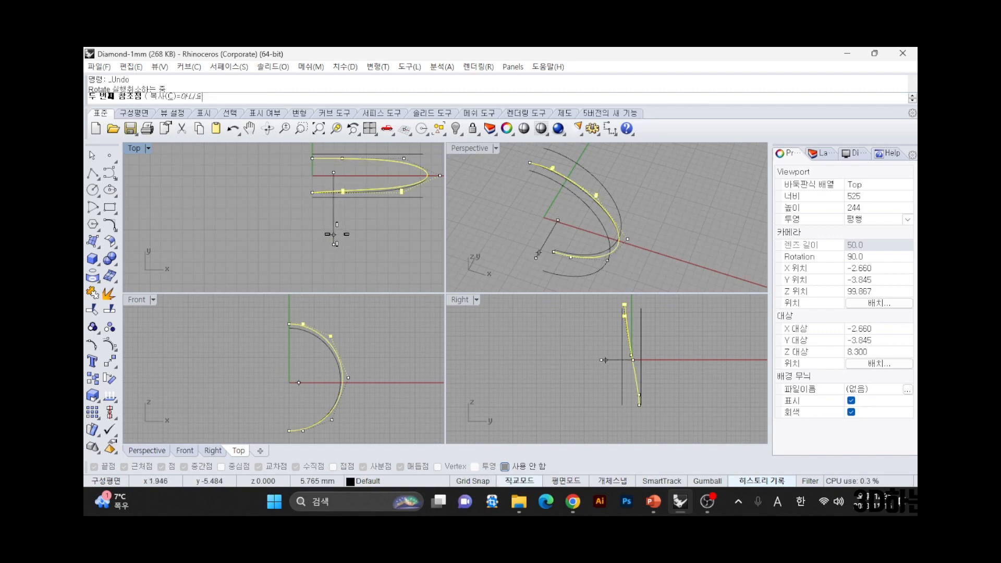
{"action": "left_click", "coordinate": [334, 234]}
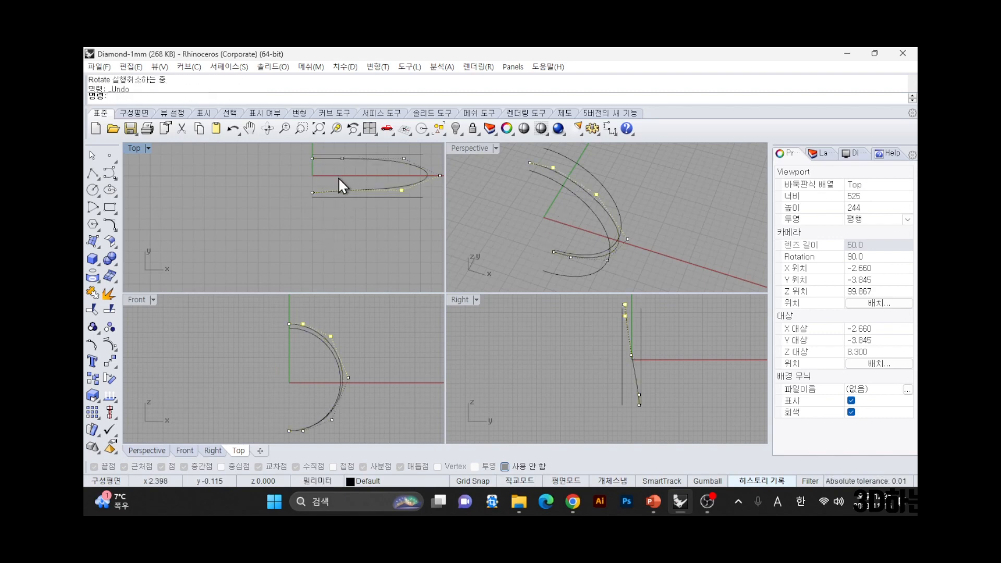
- Fine-tune the ridge curve's individual negative-Y control points in the Top view with one-directional scaling
{"action": "key", "text": "Return"}
{"action": "left_click", "coordinate": [339, 178]}
{"action": "left_click", "coordinate": [338, 222], "text": "shift"}
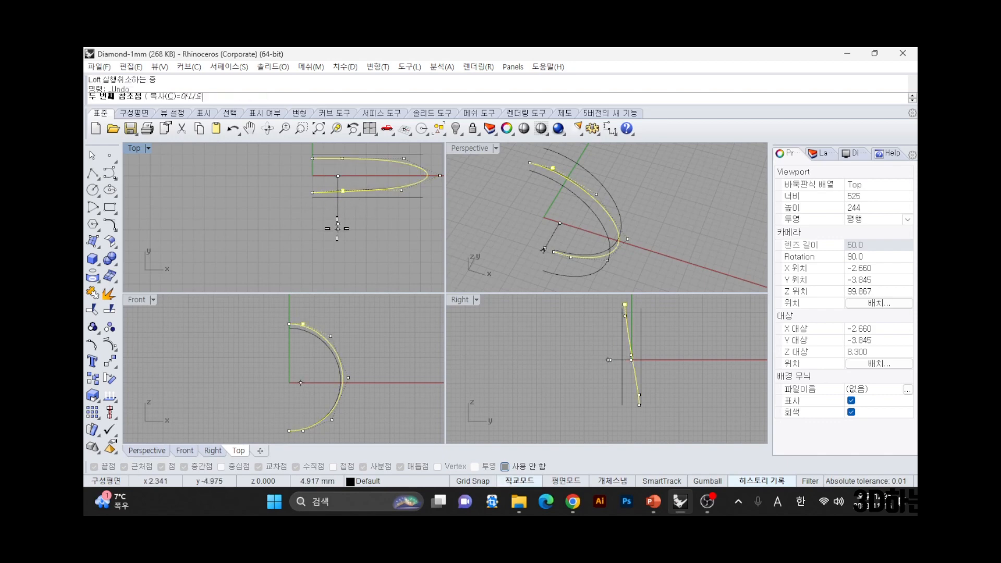
{"action": "left_click", "coordinate": [338, 229]}
{"action": "key", "text": "ctrl+z"}
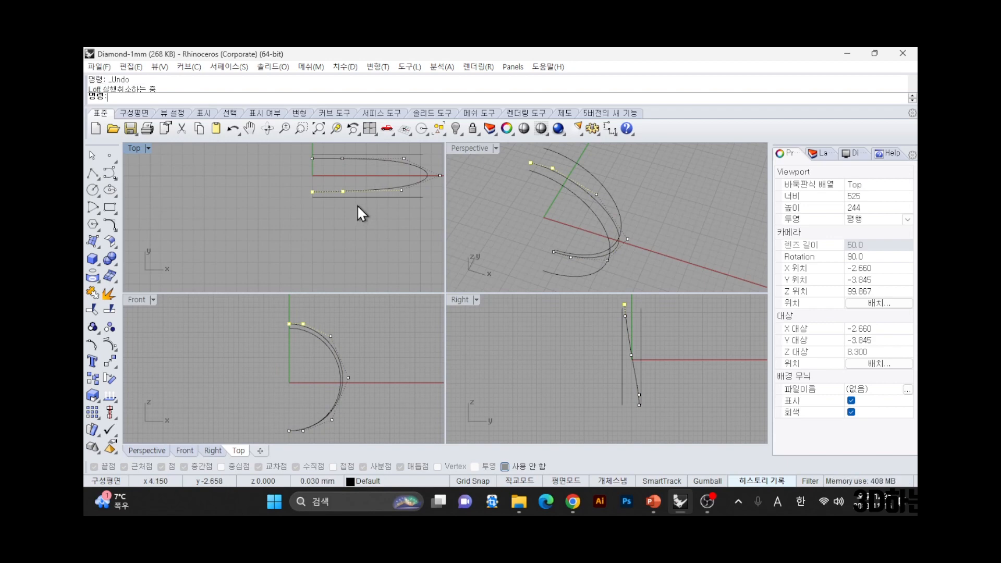
{"action": "left_click", "coordinate": [357, 191]}
{"action": "key", "text": "F10"}
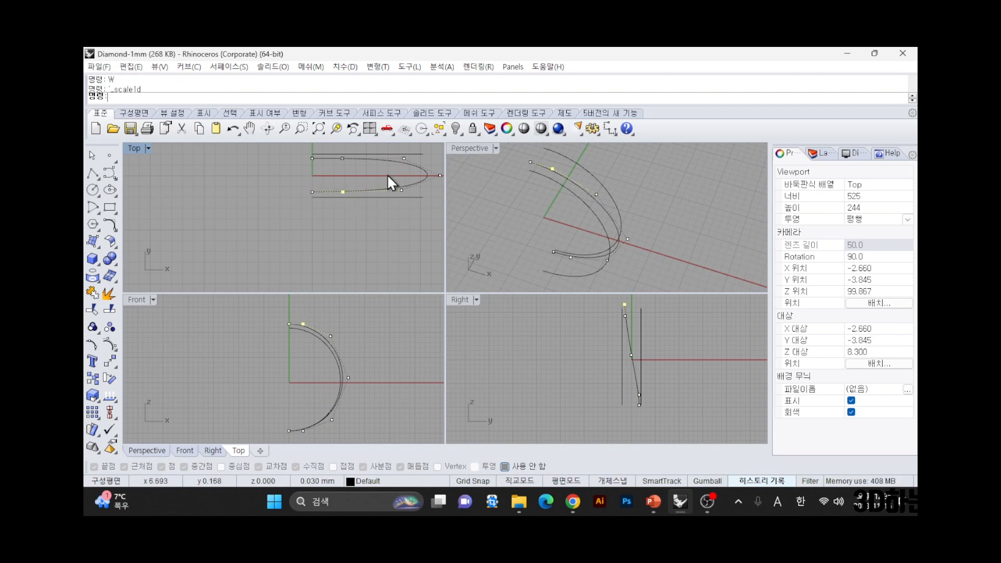
{"action": "left_click", "coordinate": [401, 189]}
{"action": "key", "text": "Escape"}
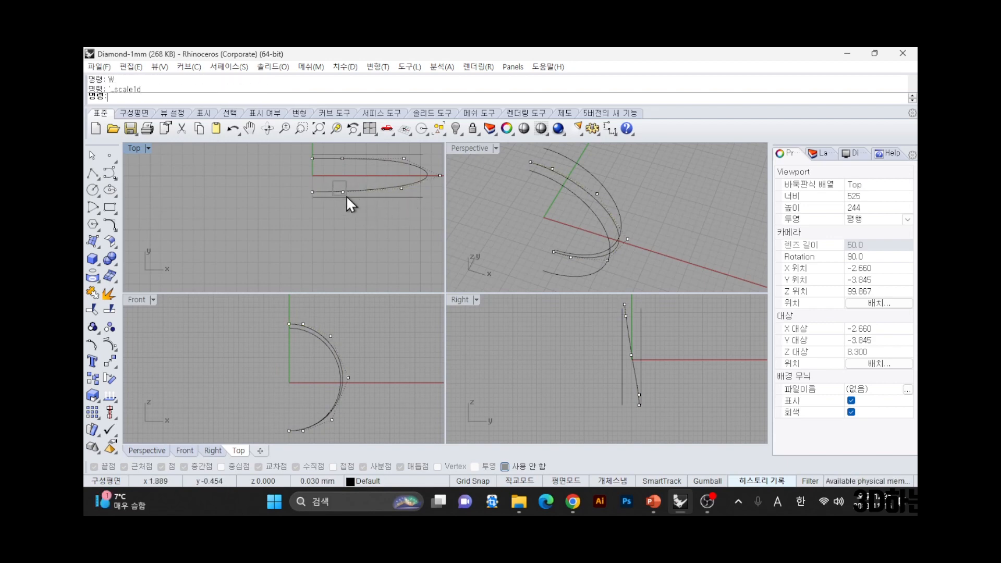
{"action": "left_click", "coordinate": [342, 192]}
{"action": "key", "text": "Escape"}
- Nudge the ridge curve's middle control point toward positive Y in the Right view in 0.03 mm increments
{"action": "right_click_drag", "start_coordinate": [635, 211], "coordinate": [496, 253]}
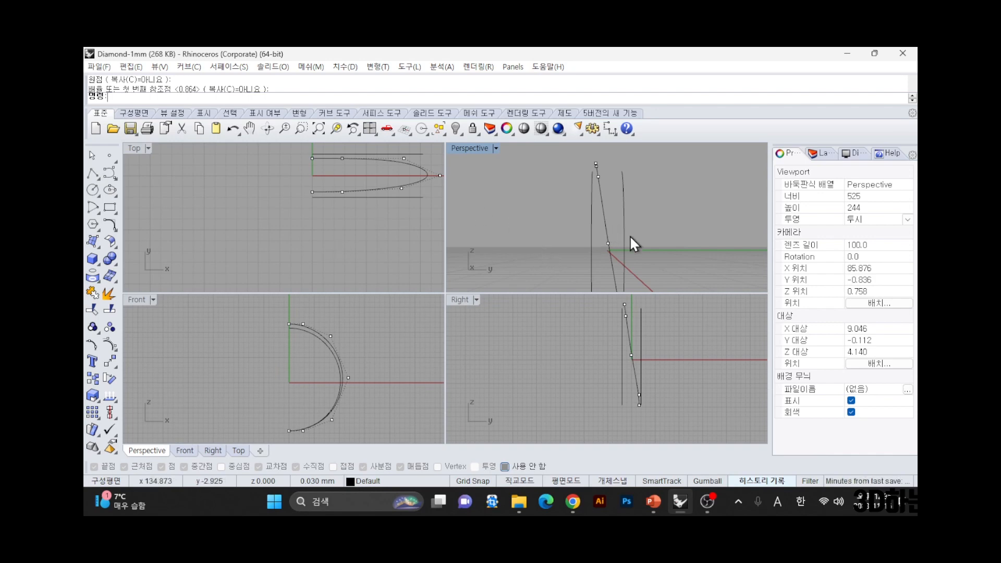
{"action": "right_click_drag", "start_coordinate": [635, 332], "coordinate": [619, 369]}
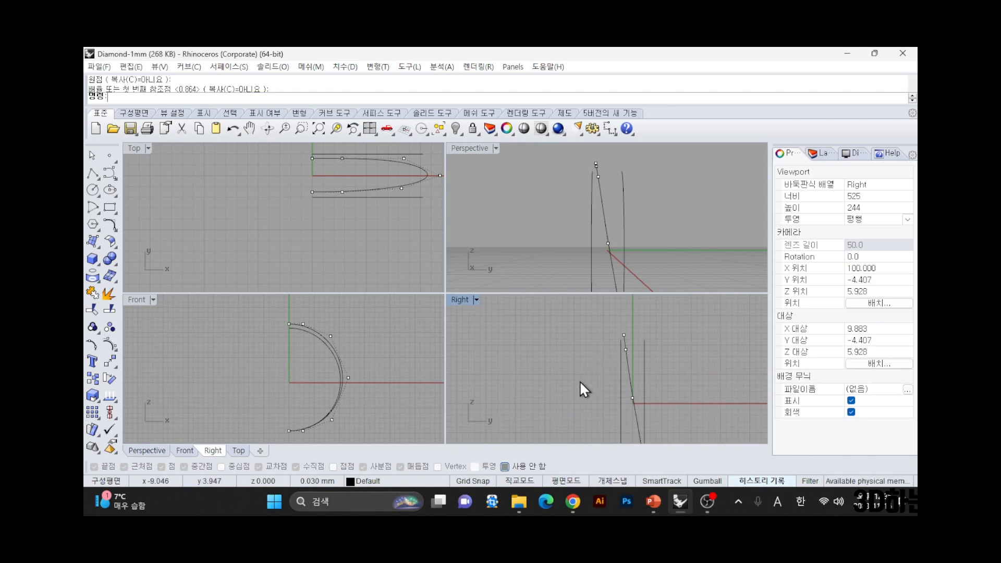
{"action": "left_click_drag", "start_coordinate": [578, 377], "coordinate": [648, 412]}
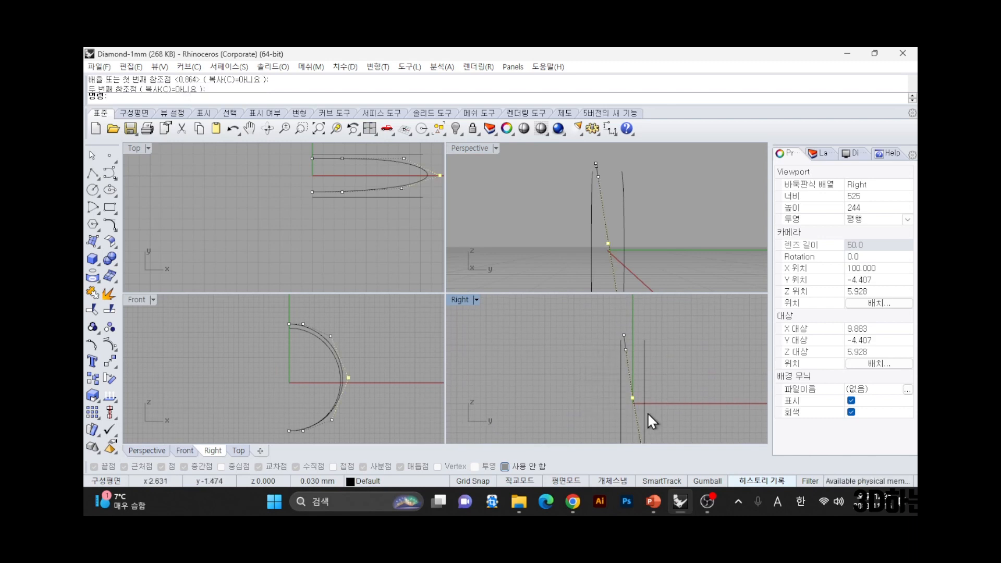
{"action": "key", "text": "alt+Right"}
{"action": "key", "text": "alt+Right"}
{"action": "key", "text": "alt+Right"}
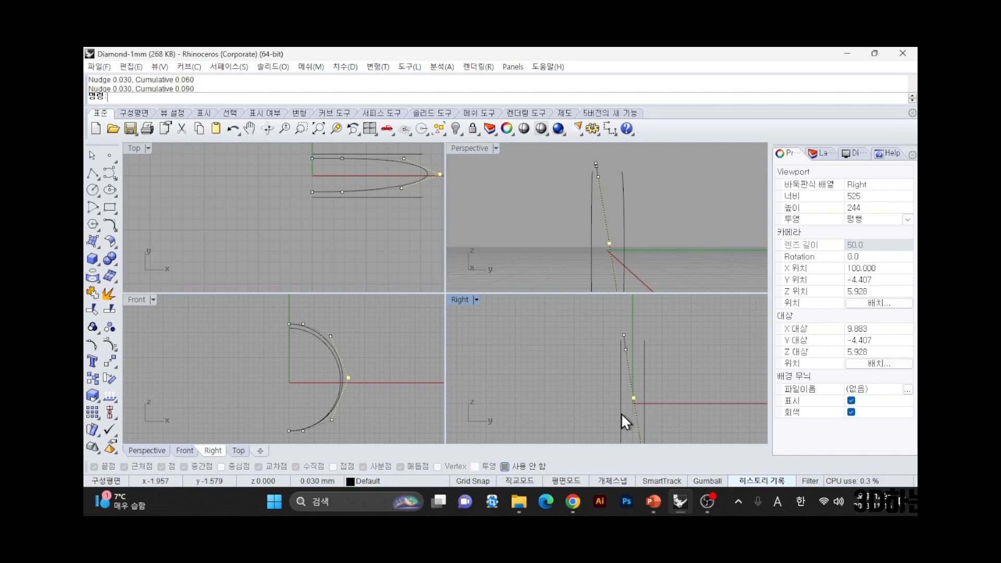
- Nudge the control points at the ridge curve's upper end toward positive Y in 0.03 mm increments
{"action": "scroll", "coordinate": [624, 355], "scroll_direction": "up", "scroll_amount": 5}
{"action": "left_click_drag", "start_coordinate": [589, 328], "coordinate": [698, 412]}
{"action": "key", "text": "alt+Right"}
{"action": "key", "text": "alt+Right"}
{"action": "scroll", "coordinate": [657, 375], "scroll_direction": "down", "scroll_amount": 5}
{"action": "key", "text": "alt+Right"}
{"action": "scroll", "coordinate": [641, 368], "scroll_direction": "up", "scroll_amount": 5}
{"action": "key", "text": "alt+Right"}
{"action": "key", "text": "alt+Right"}
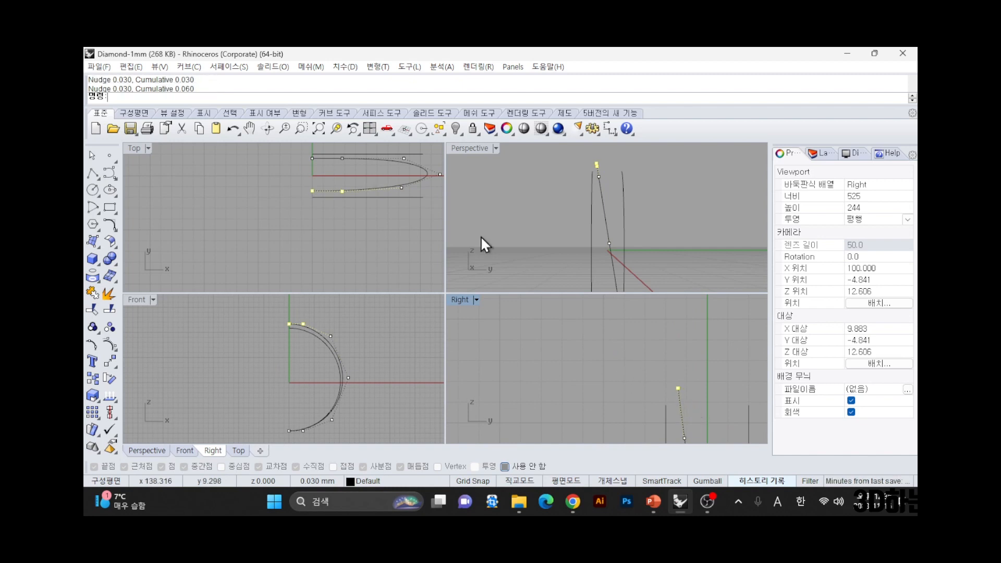
{"action": "left_click", "coordinate": [336, 176]}
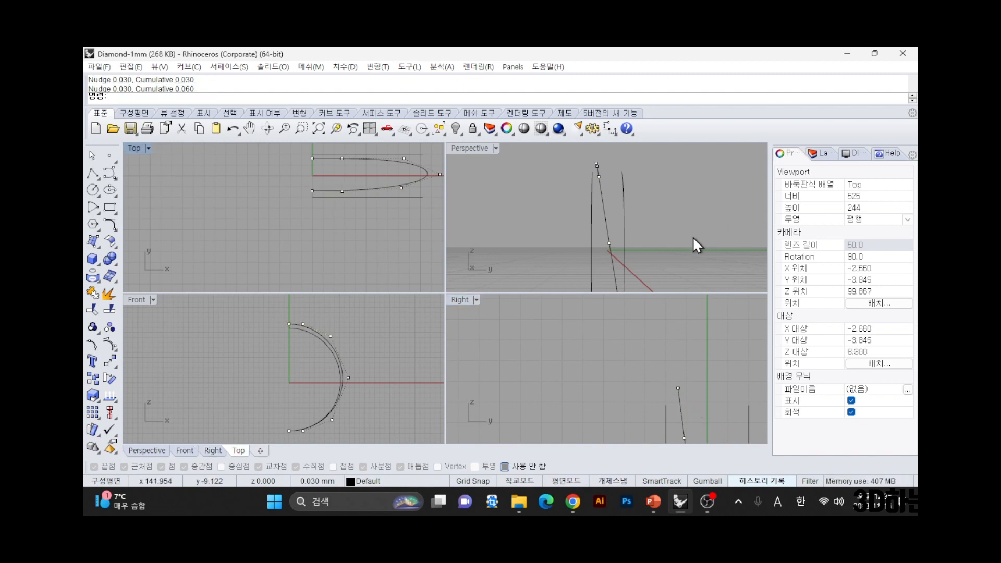
- Scale the ridge curve's three lower control points slightly toward the centre axis along Y in the Right view
{"action": "right_click_drag", "start_coordinate": [692, 236], "coordinate": [631, 277]}
{"action": "right_click_drag", "start_coordinate": [670, 384], "coordinate": [606, 384]}
{"action": "left_click_drag", "start_coordinate": [600, 381], "coordinate": [682, 423]}
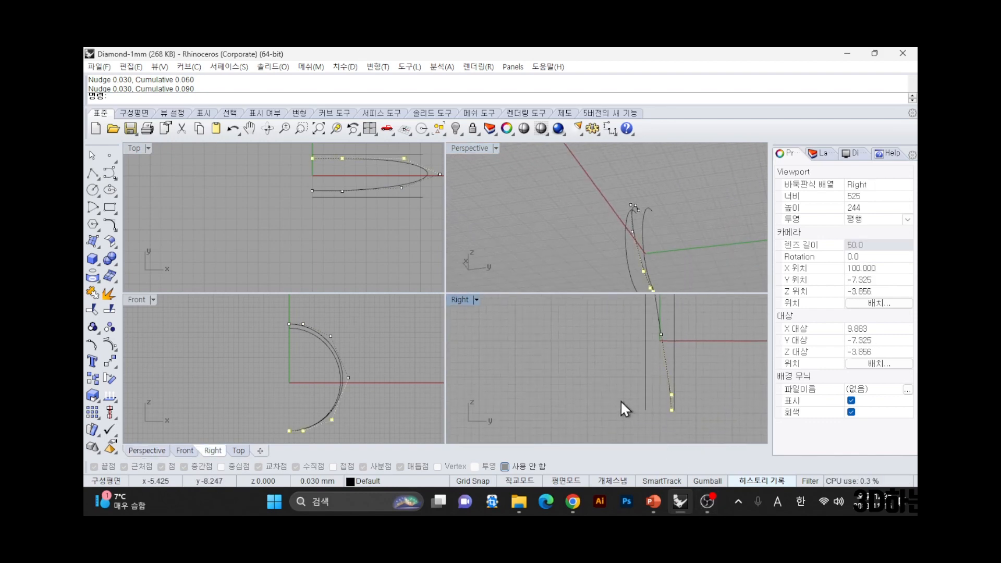
{"action": "right_click", "coordinate": [622, 394]}
{"action": "left_click", "coordinate": [624, 390]}
{"action": "left_click", "coordinate": [715, 391]}
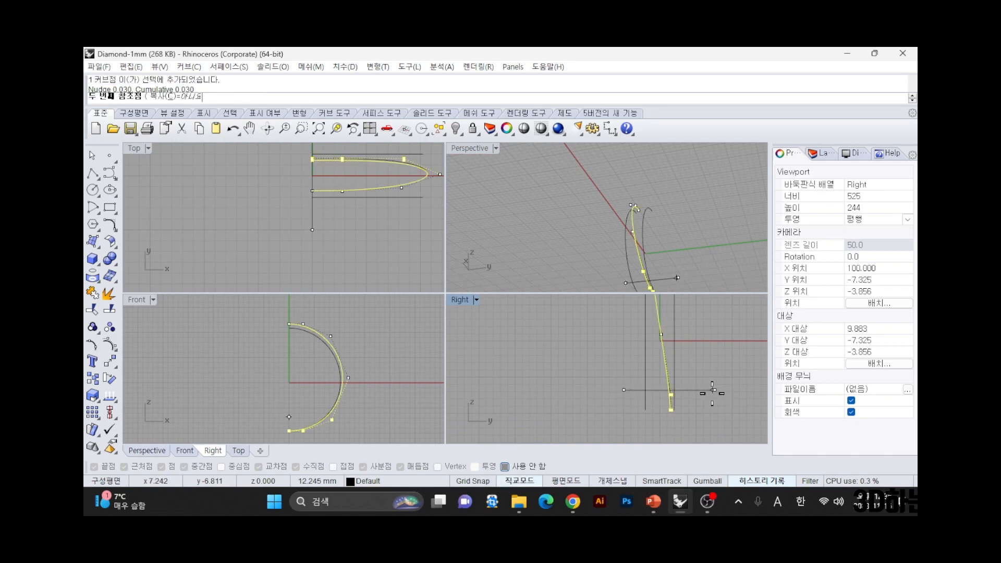
{"action": "left_click", "coordinate": [712, 394]}
- Scale the ridge curve's innermost lower control point further toward the centre axis along Y and hide the control points
{"action": "left_click_drag", "start_coordinate": [605, 374], "coordinate": [680, 404]}
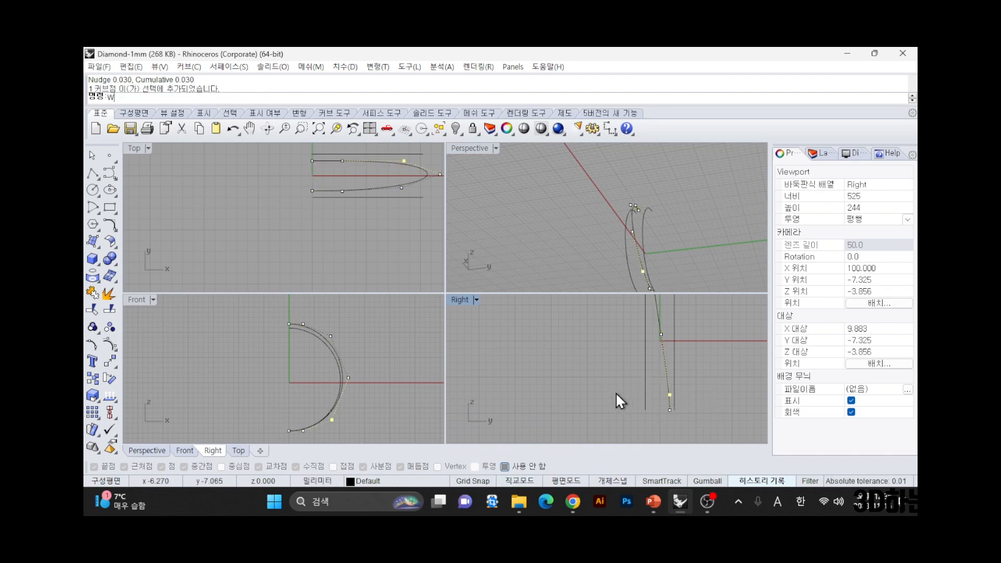
{"action": "right_click", "coordinate": [616, 392]}
{"action": "left_click", "coordinate": [622, 392]}
{"action": "left_click", "coordinate": [708, 391]}
{"action": "left_click", "coordinate": [704, 391]}
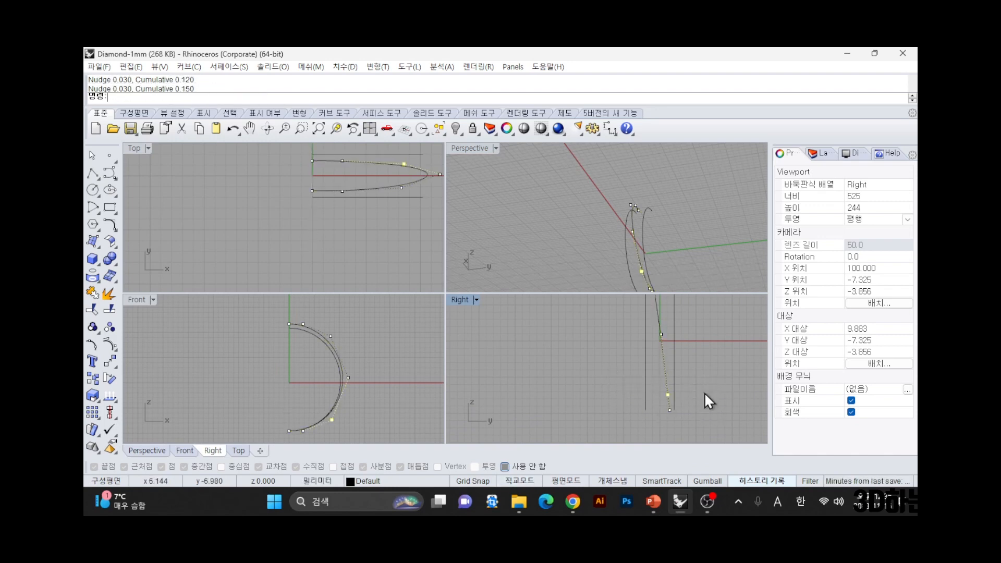
{"action": "scroll", "coordinate": [632, 397], "scroll_direction": "down", "scroll_amount": 4}
{"action": "key", "text": "Escape"}
{"action": "key", "text": "Escape"}
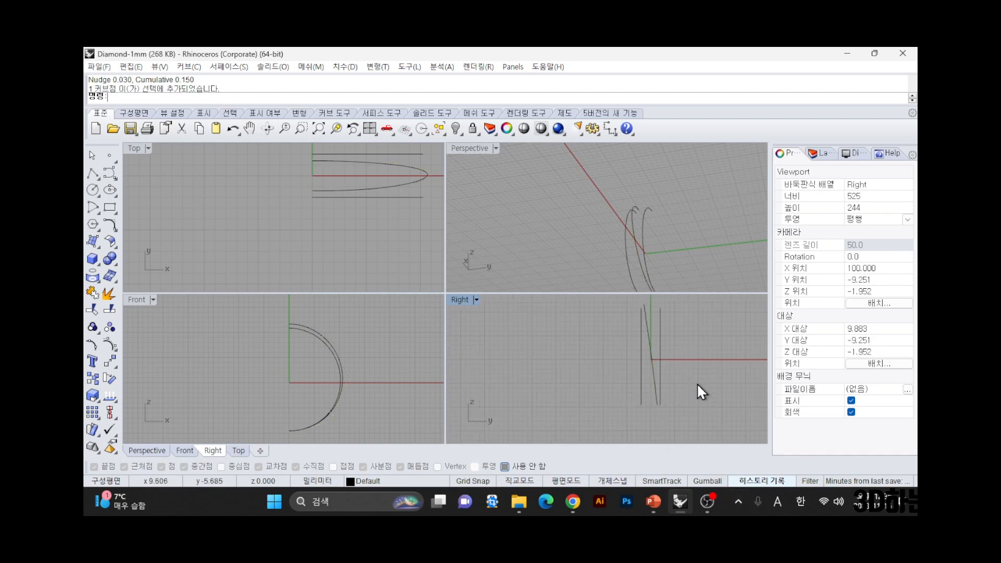
- Show the ridge curve's control points again and shift its middle point toward negative Y using a one-directional scale
{"action": "scroll", "coordinate": [651, 343], "scroll_direction": "up", "scroll_amount": 2}
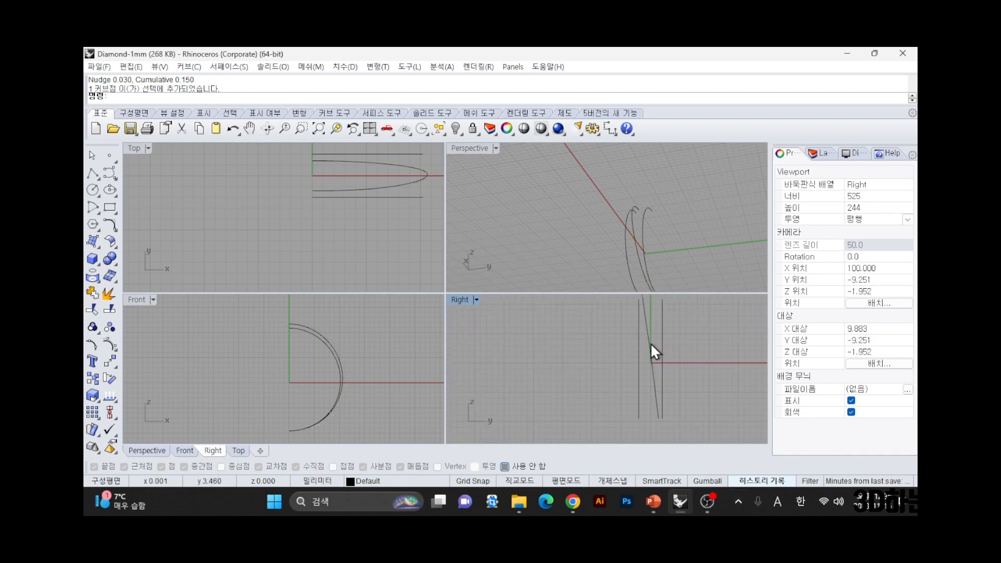
{"action": "left_click", "coordinate": [654, 370]}
{"action": "key", "text": "Right"}
{"action": "key", "text": "Right"}
{"action": "key", "text": "F10"}
{"action": "left_click_drag", "start_coordinate": [602, 355], "coordinate": [673, 368]}
{"action": "type", "text": "s"}
{"action": "key", "text": "Return"}
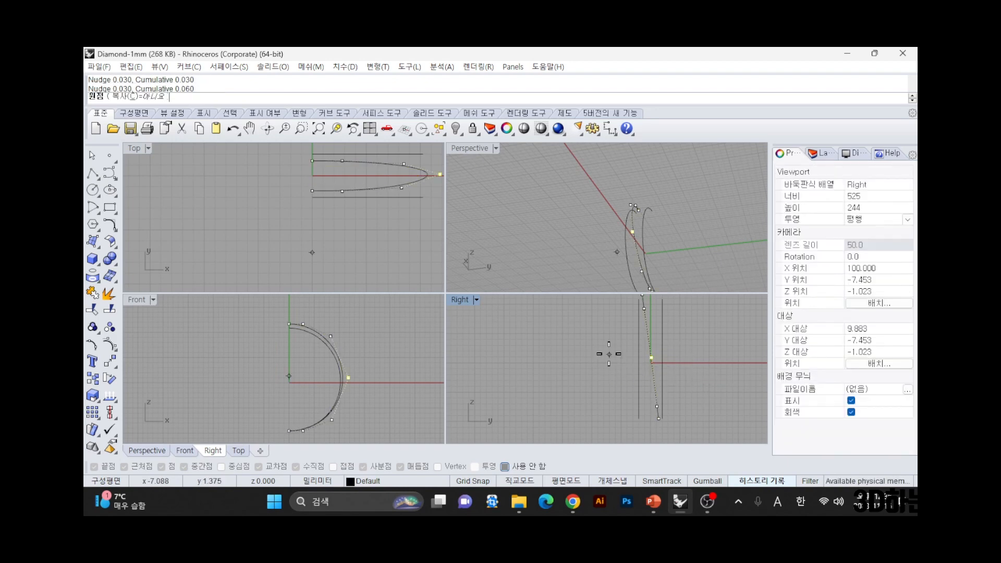
{"action": "left_click", "coordinate": [609, 355]}
{"action": "left_click", "coordinate": [712, 354], "text": "shift"}
{"action": "left_click", "coordinate": [710, 355], "text": "shift"}
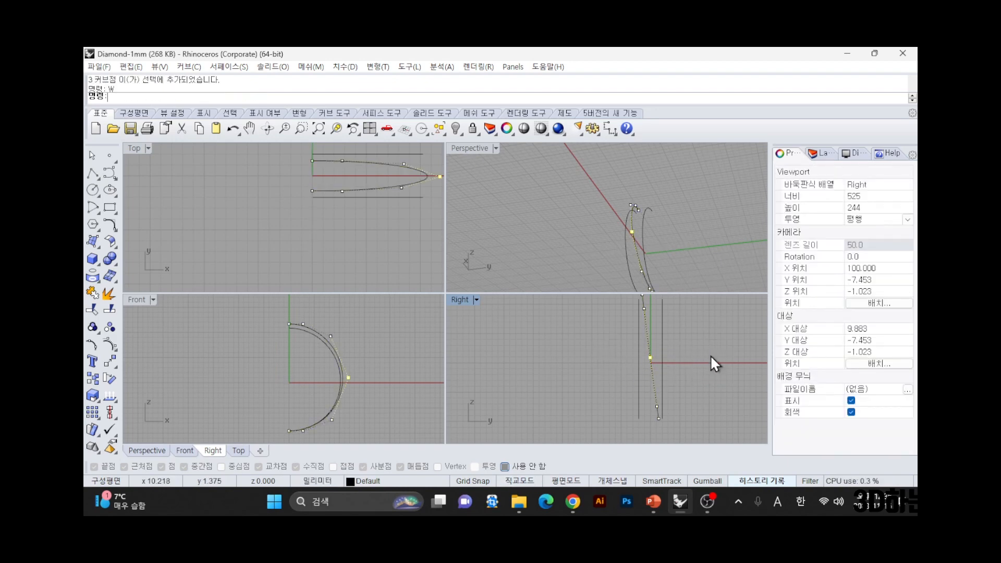
- Refine the middle control point's Y position with another one-directional scale in the Right view
{"action": "type", "text": "s"}
{"action": "key", "text": "Return"}
{"action": "left_click", "coordinate": [597, 355]}
{"action": "left_click", "coordinate": [692, 355], "text": "shift"}
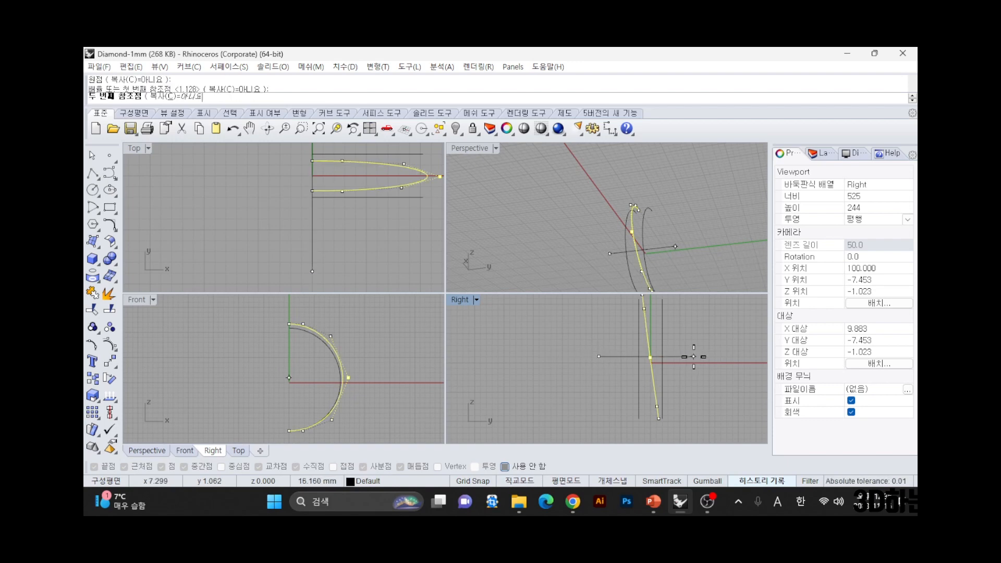
{"action": "left_click", "coordinate": [694, 357], "text": "shift"}
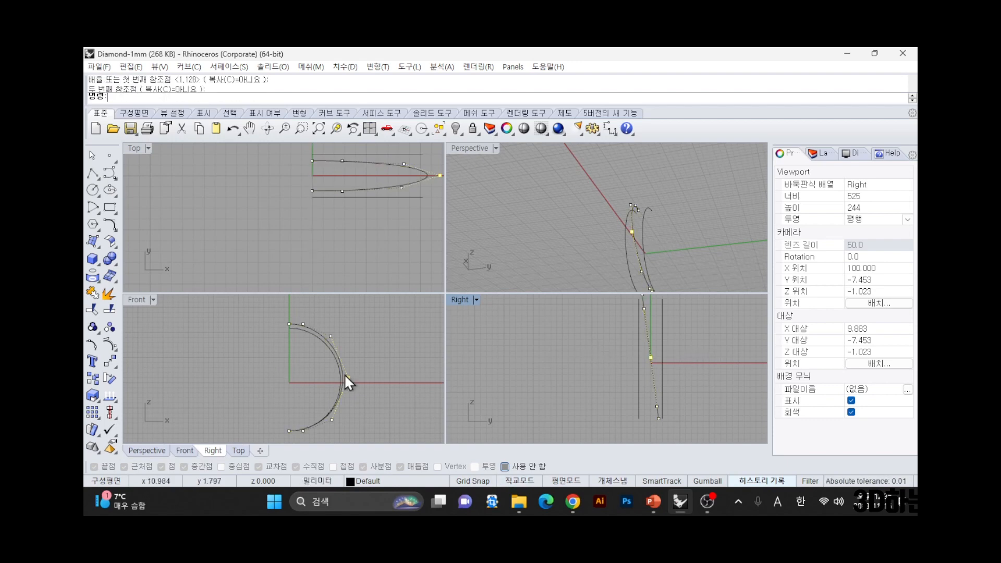
- Insert a knot on each arm of the ridge curve in the Top view
{"action": "left_click", "coordinate": [111, 346]}
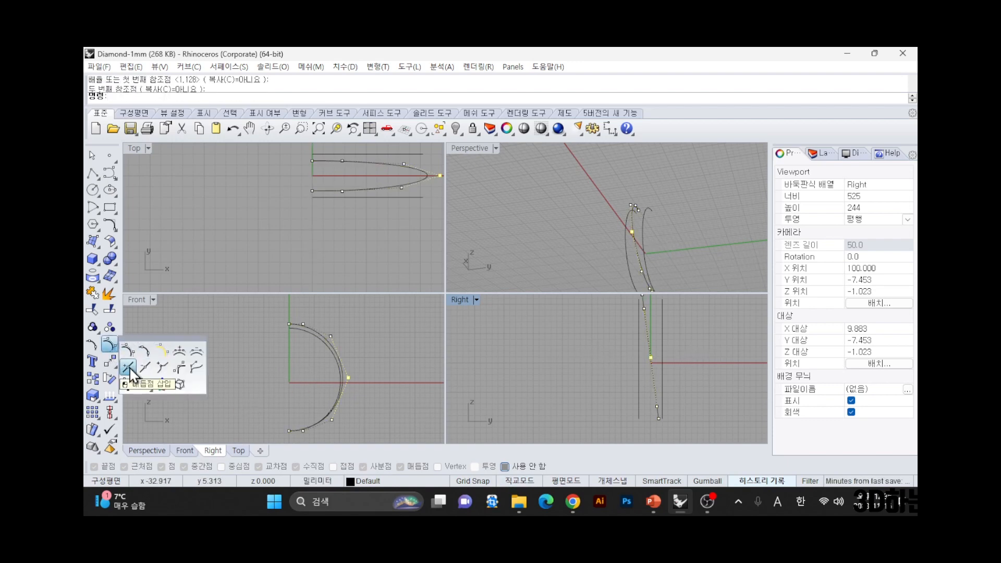
{"action": "left_click", "coordinate": [128, 367]}
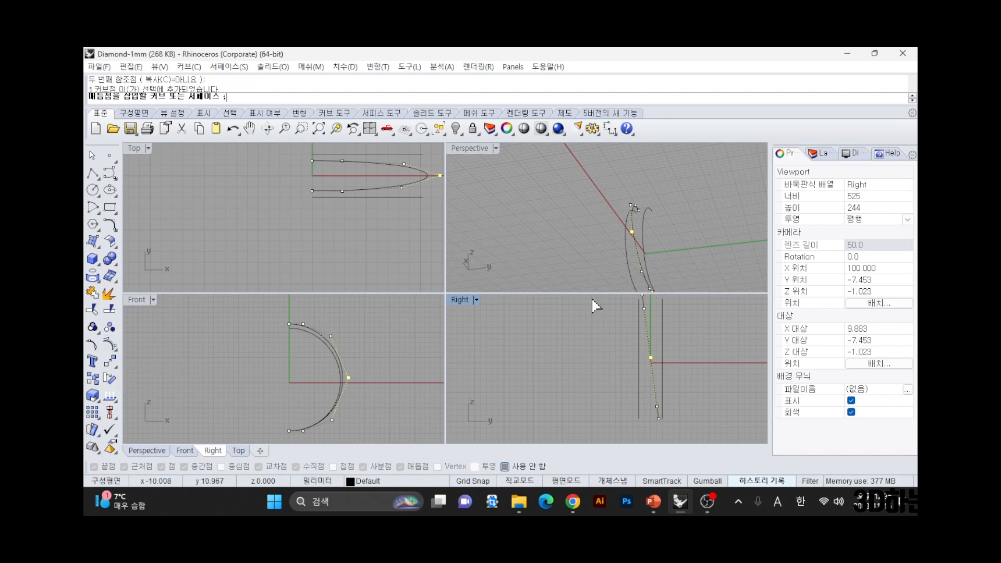
{"action": "left_click", "coordinate": [375, 190]}
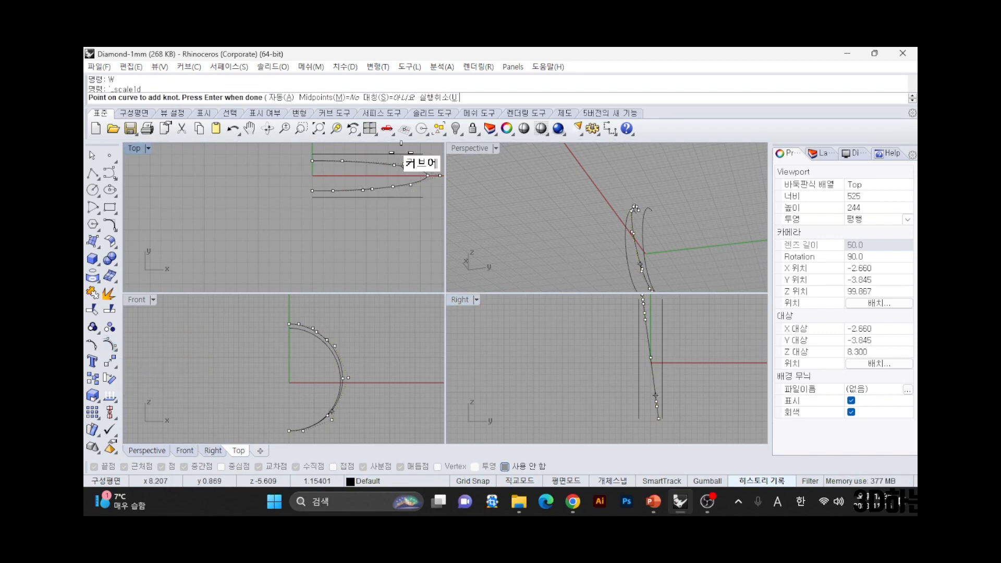
{"action": "key", "text": "Escape"}
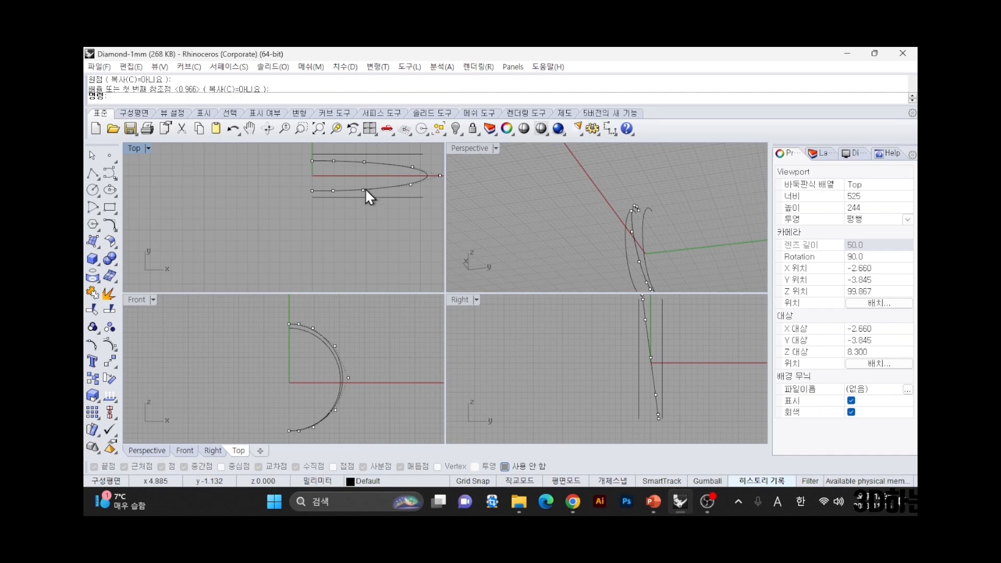
- Delete the second control point inward from each end of the ridge curve
{"action": "left_click", "coordinate": [364, 190]}
{"action": "left_click", "coordinate": [366, 161], "text": "shift"}
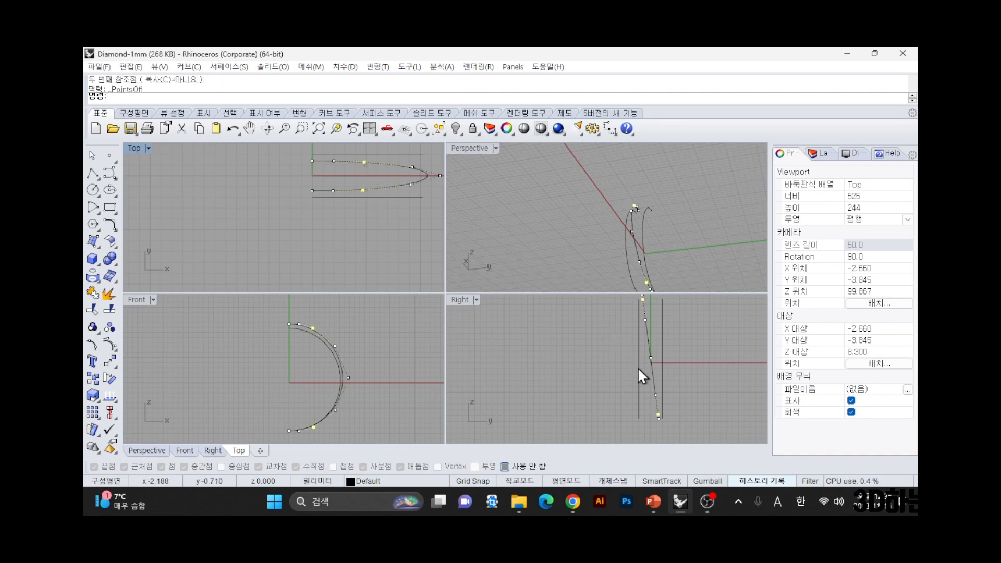
{"action": "right_click_drag", "start_coordinate": [623, 328], "coordinate": [629, 367]}
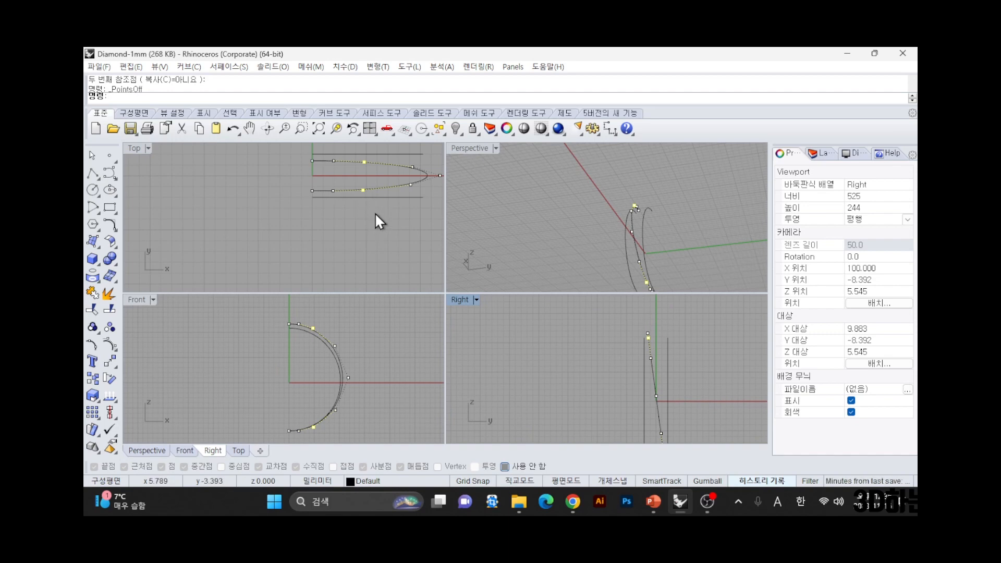
{"action": "key", "text": "Delete"}
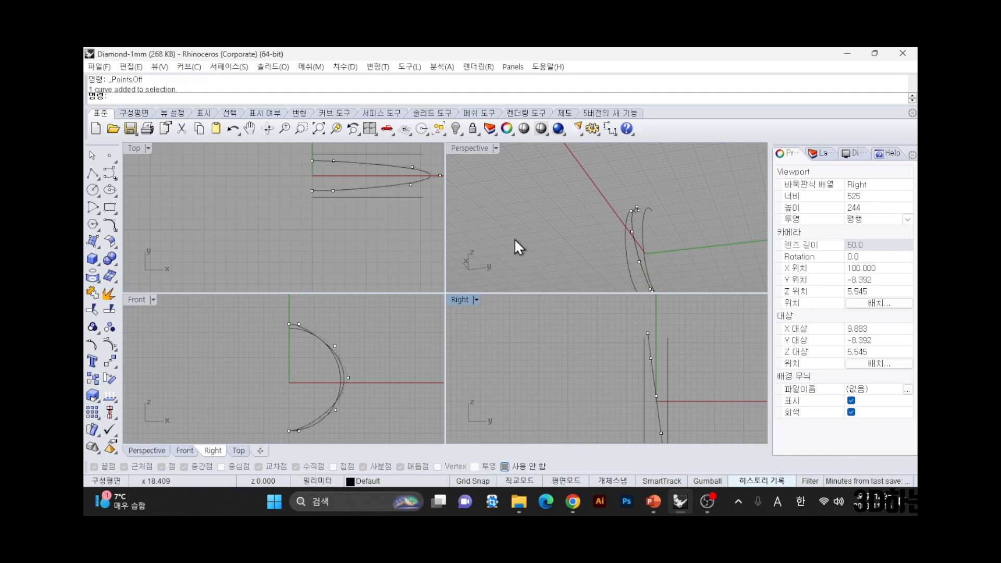
{"action": "right_click_drag", "start_coordinate": [608, 246], "coordinate": [634, 135]}
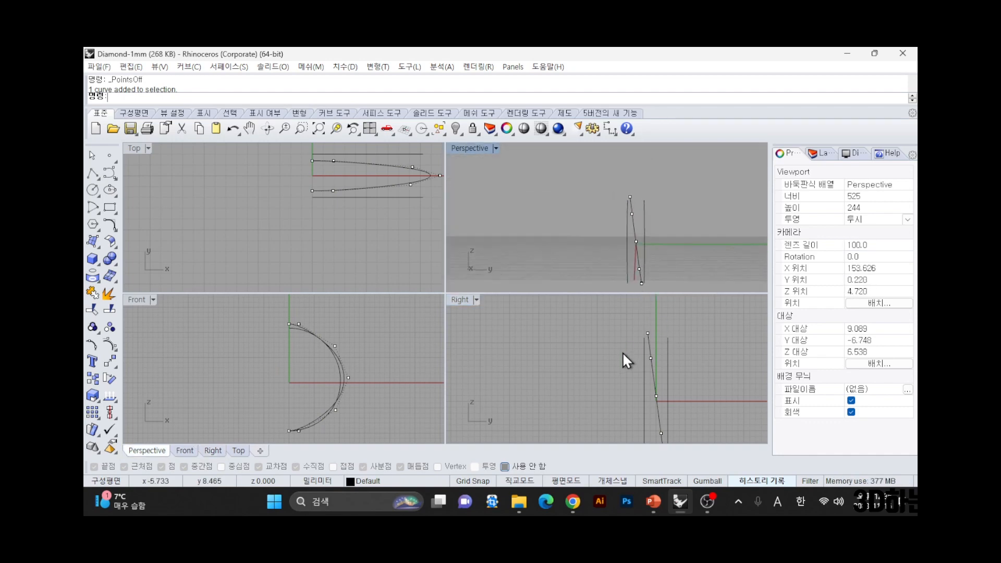
- Undo the control point deletion and the knot insertion on the ridge curve
{"action": "scroll", "coordinate": [623, 352], "scroll_direction": "down", "scroll_amount": 4}
{"action": "scroll", "coordinate": [648, 407], "scroll_direction": "up", "scroll_amount": 6}
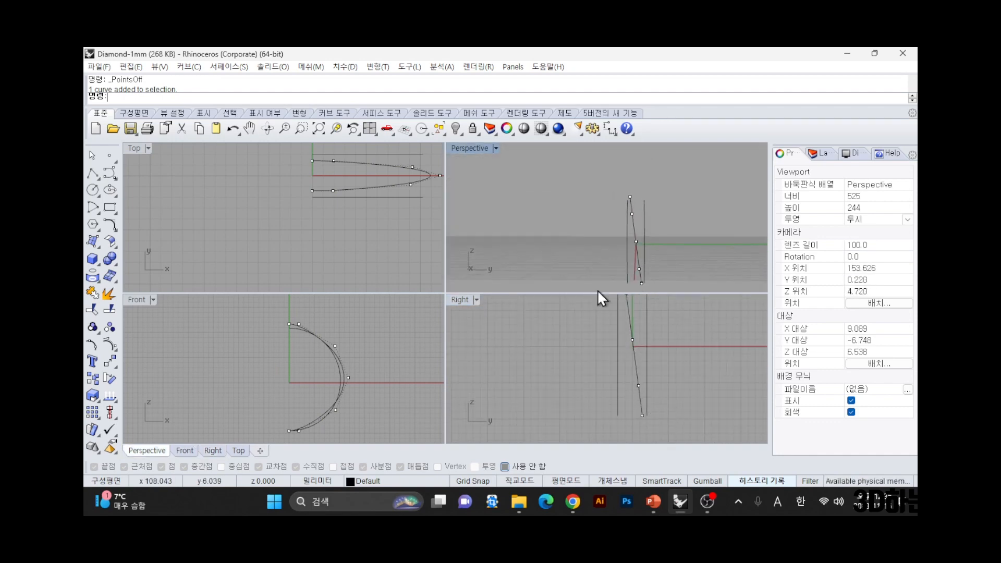
{"action": "right_click_drag", "start_coordinate": [599, 290], "coordinate": [621, 224]}
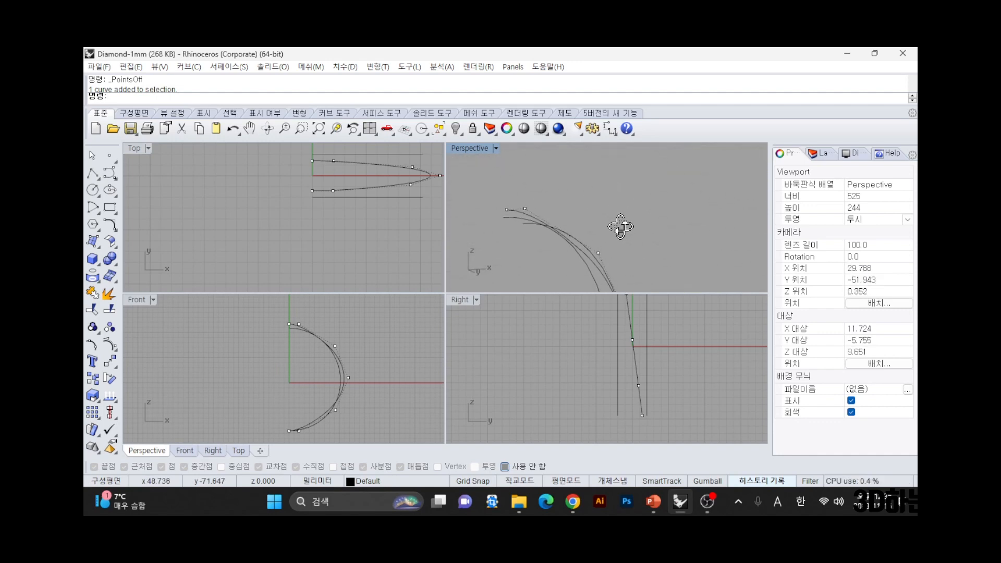
{"action": "key", "text": "F10"}
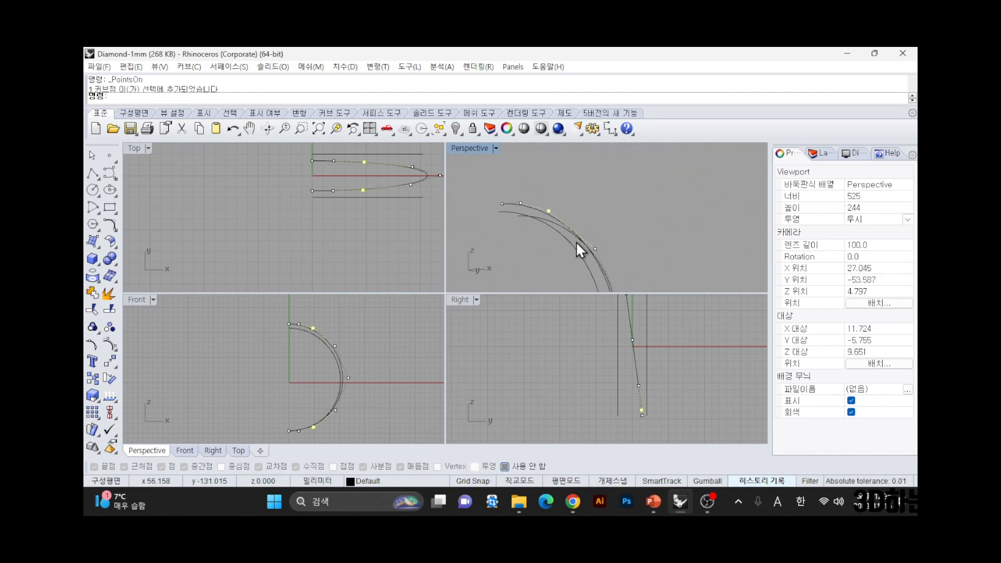
{"action": "key", "text": "Delete"}
- Shift two control points on the ridge curve's negative-Y arm slightly in Y using a one-directional scale in the Top view
{"action": "scroll", "coordinate": [603, 234], "scroll_direction": "down", "scroll_amount": 6}
{"action": "right_click_drag", "start_coordinate": [606, 234], "coordinate": [521, 270]}
{"action": "scroll", "coordinate": [594, 209], "scroll_direction": "up", "scroll_amount": 7}
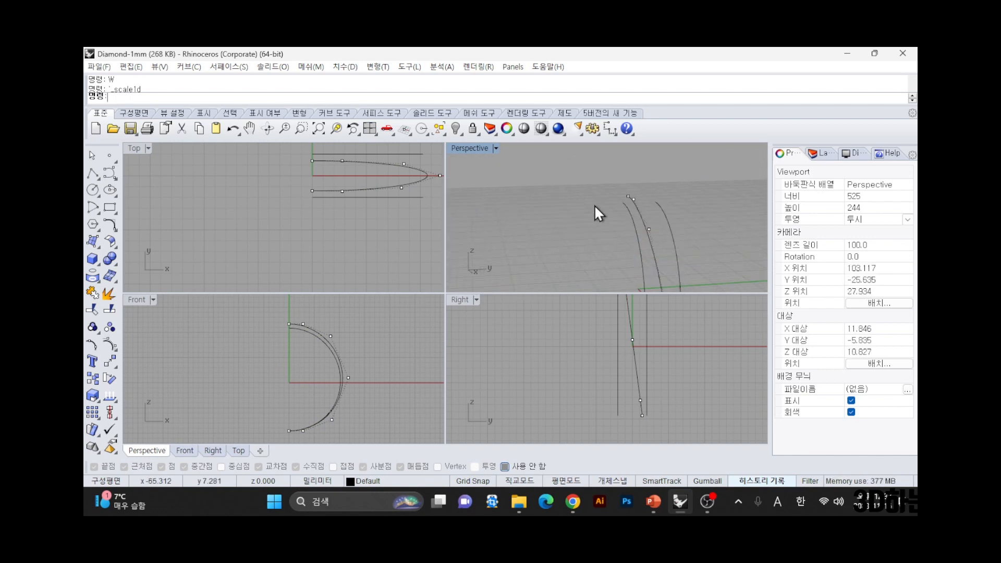
{"action": "scroll", "coordinate": [306, 184], "scroll_direction": "up", "scroll_amount": 2}
{"action": "mouse_move", "coordinate": [293, 184]}
{"action": "left_mouse_down"}
{"action": "mouse_move", "coordinate": [346, 200]}
{"action": "mouse_move", "coordinate": [296, 199]}
{"action": "left_mouse_up"}
{"action": "left_click_drag", "start_coordinate": [348, 177], "coordinate": [381, 204]}
{"action": "scroll", "coordinate": [381, 204], "scroll_direction": "down", "scroll_amount": 6}
{"action": "right_click_drag", "start_coordinate": [383, 205], "coordinate": [320, 203]}
{"action": "left_click", "coordinate": [352, 192], "text": "shift"}
{"action": "type", "text": "W"}
{"action": "key", "text": "Return"}
{"action": "left_click", "coordinate": [321, 156]}
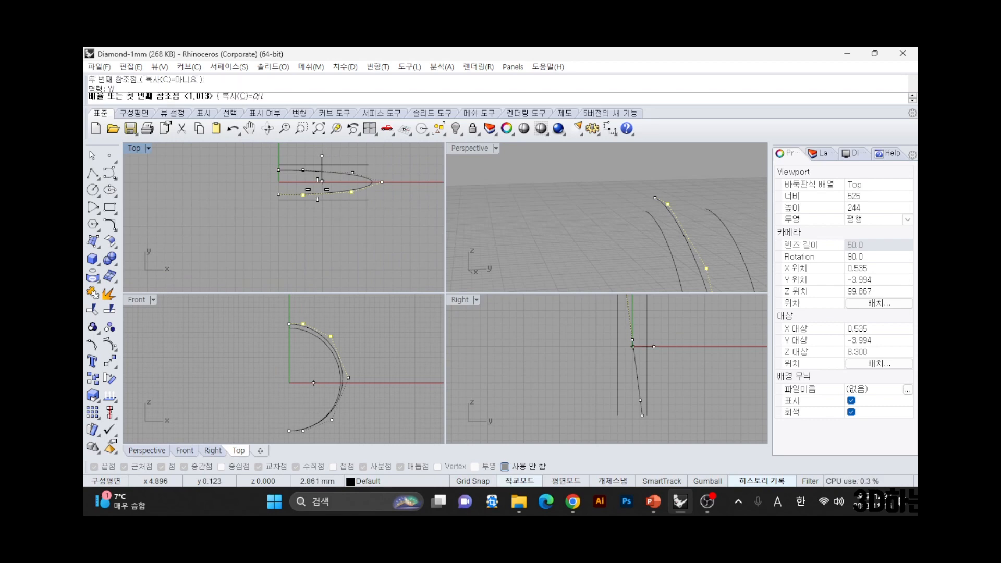
{"action": "left_click", "coordinate": [324, 234], "text": "shift"}
{"action": "left_click", "coordinate": [324, 234]}
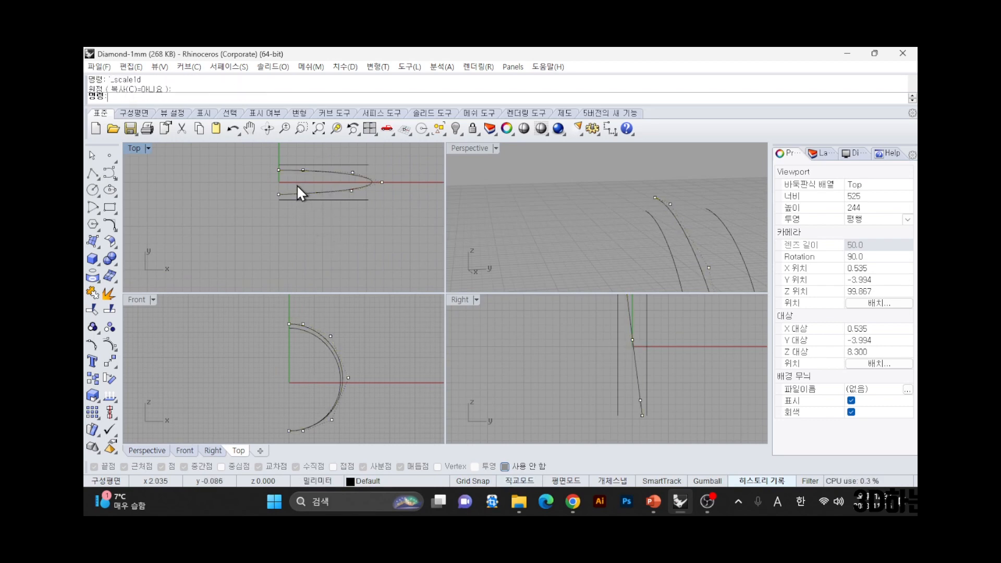
- Fine-tune the Y position of the control point next to the ridge curve's negative-Y end with a one-directional scale
{"action": "key", "text": "Return"}
{"action": "left_click", "coordinate": [310, 247]}
{"action": "left_click", "coordinate": [310, 154], "text": "shift"}
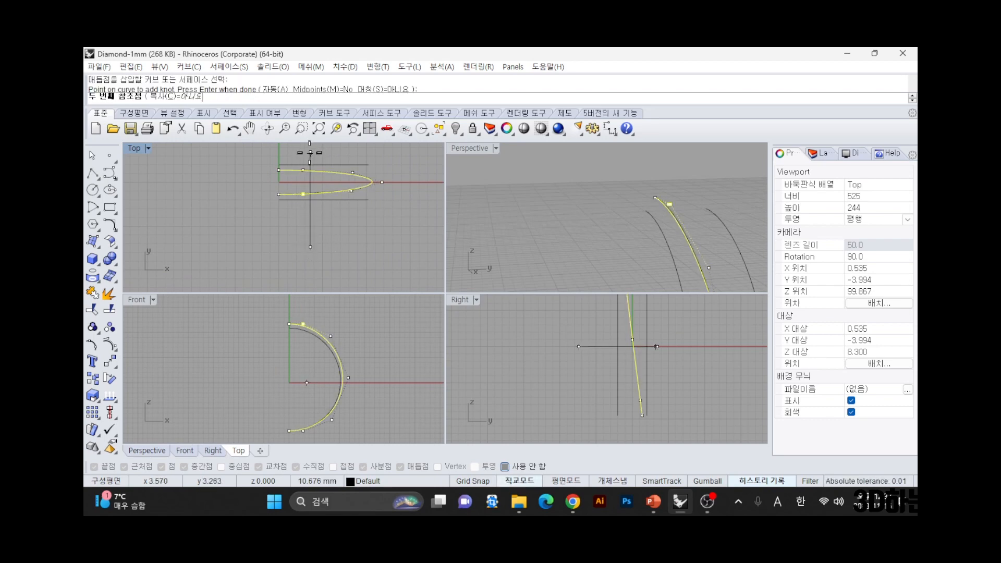
{"action": "left_click", "coordinate": [310, 152], "text": "shift"}
- Adjust the ridge curve's negative-Y end point in Y with a one-directional scale and hide the control points
{"action": "left_click_drag", "start_coordinate": [287, 210], "coordinate": [273, 181]}
{"action": "type", "text": "W"}
{"action": "key", "text": "Return"}
{"action": "left_click", "coordinate": [285, 158]}
{"action": "left_click", "coordinate": [284, 237], "text": "shift"}
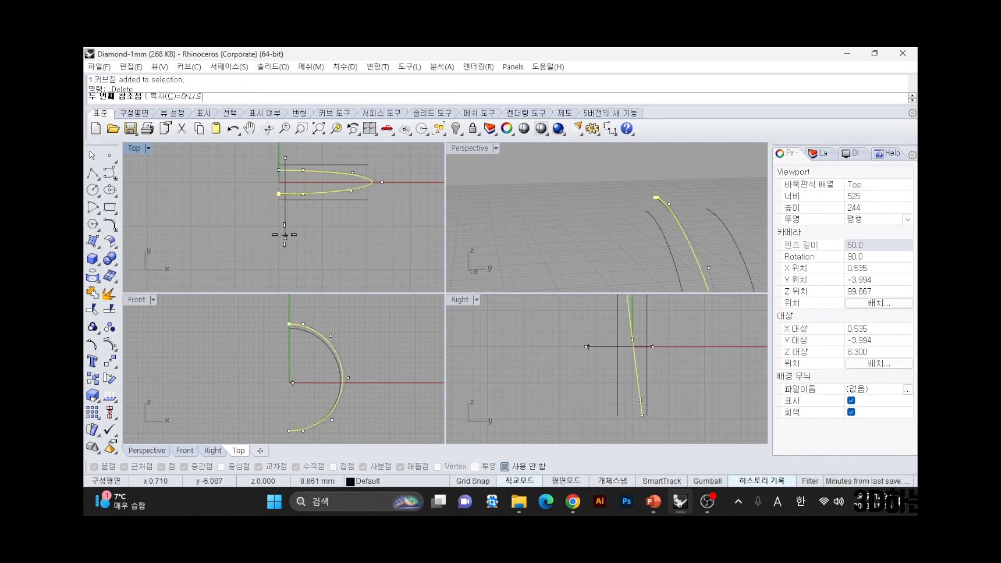
{"action": "key", "text": "ctrl+z"}
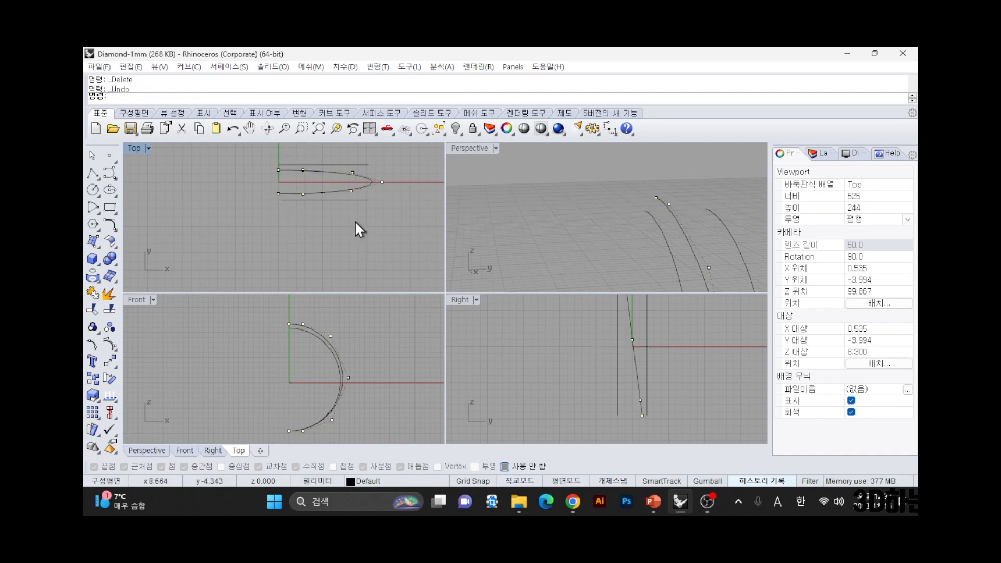
{"action": "key", "text": "ctrl+z"}
- Loft a surface between the negative-Y edge curve and the ridge curve with the default loft options
{"action": "mouse_move", "coordinate": [630, 245]}
{"action": "right_mouse_down"}
{"action": "mouse_move", "coordinate": [759, 284]}
{"action": "mouse_move", "coordinate": [556, 233]}
{"action": "mouse_move", "coordinate": [578, 269]}
{"action": "mouse_move", "coordinate": [558, 280]}
{"action": "mouse_move", "coordinate": [589, 253]}
{"action": "mouse_move", "coordinate": [645, 237]}
{"action": "mouse_move", "coordinate": [620, 240]}
{"action": "right_mouse_up"}
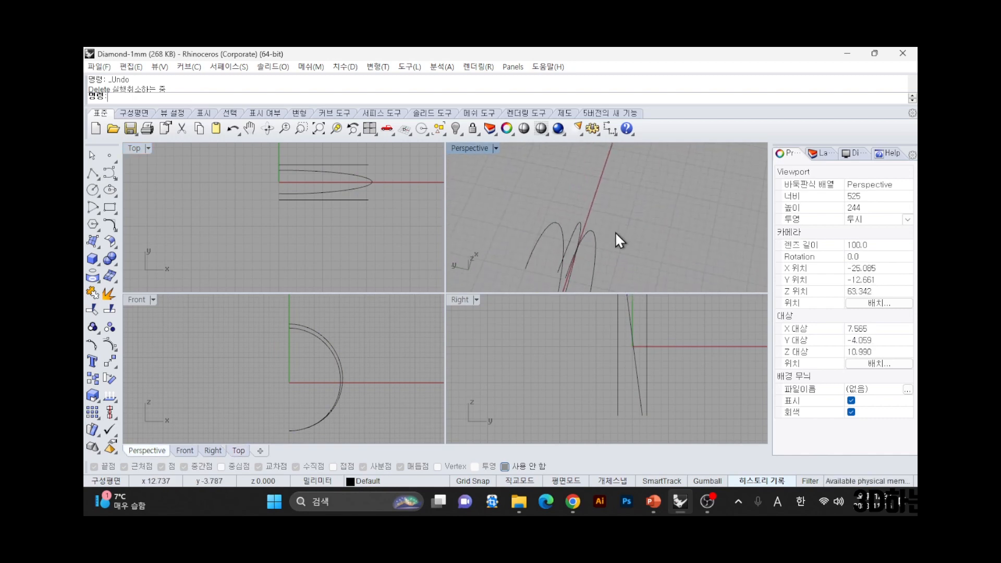
{"action": "type", "text": "loft"}
{"action": "key", "text": "Return"}
{"action": "left_click", "coordinate": [590, 251]}
{"action": "left_click", "coordinate": [582, 230]}
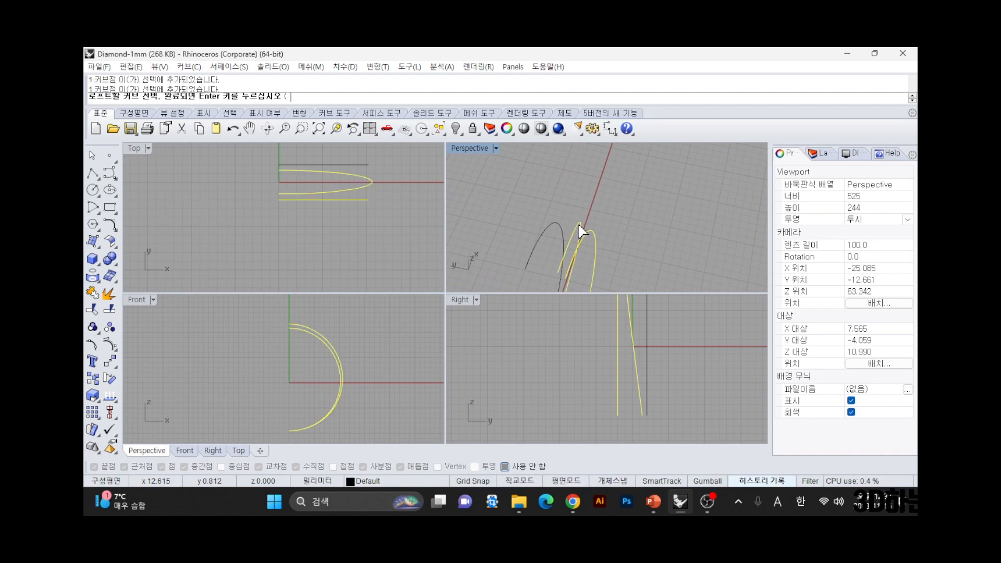
{"action": "key", "text": "Return"}
{"action": "key", "text": "Return"}
- Loft a second surface between the ridge curve and the positive-Y edge curve with the default loft options
{"action": "key", "text": "Return"}
{"action": "left_click", "coordinate": [571, 243]}
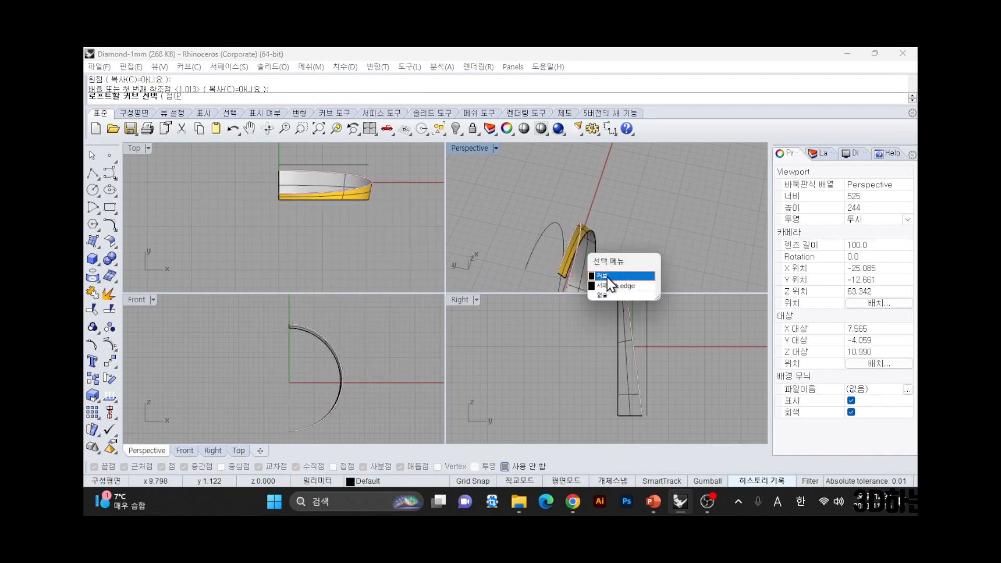
{"action": "left_click", "coordinate": [607, 277]}
{"action": "left_click", "coordinate": [537, 265]}
{"action": "key", "text": "Return"}
{"action": "key", "text": "Return"}
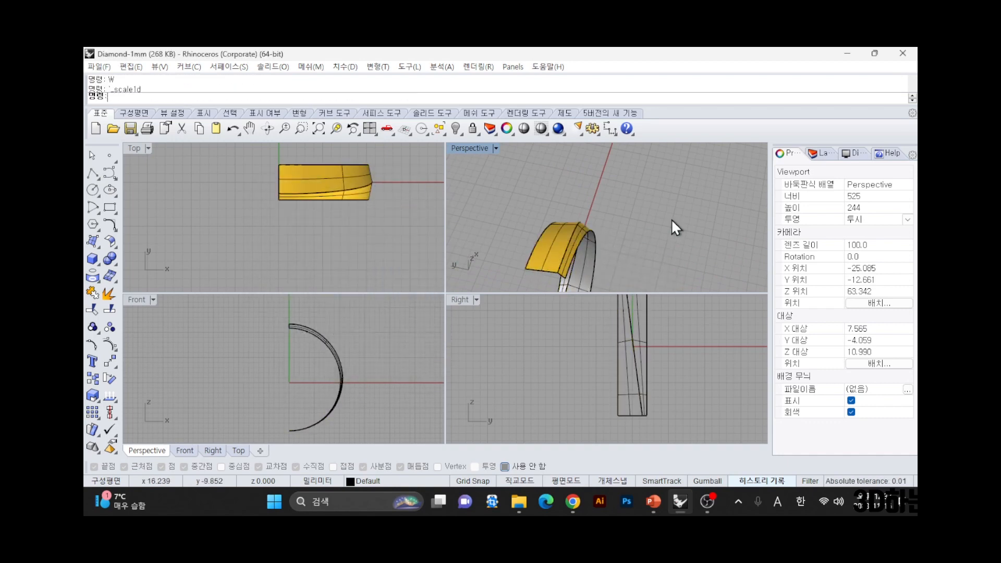
- Select the lofted surface on the positive-Y side of the ridge in the Top view
{"action": "scroll", "coordinate": [318, 183], "scroll_direction": "down", "scroll_amount": 3}
{"action": "left_click", "coordinate": [326, 185]}
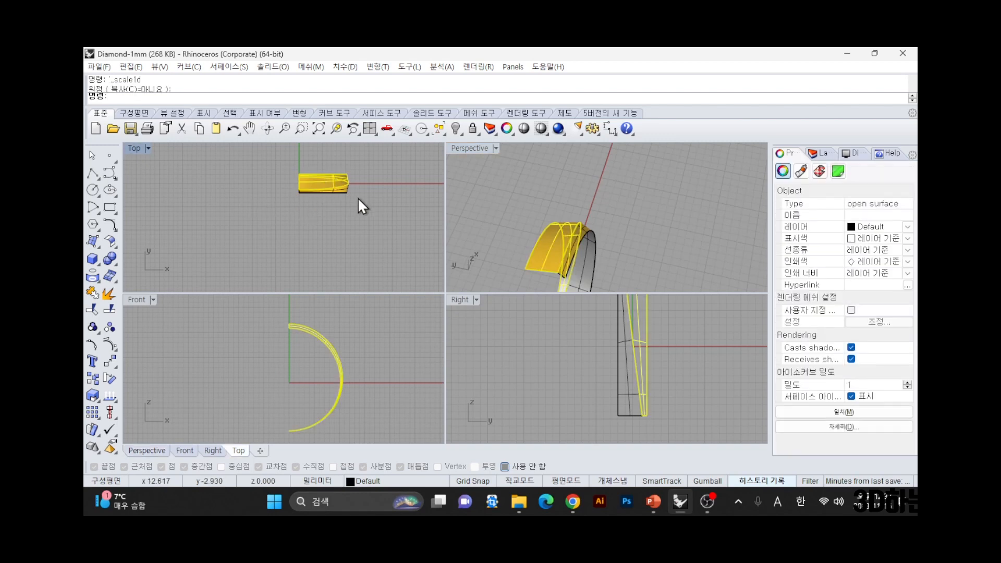
- Join the two lofted half-band surfaces and make a copy of the result rotated 180° about the origin
{"action": "scroll", "coordinate": [346, 189], "scroll_direction": "up", "scroll_amount": 8}
{"action": "left_click", "coordinate": [342, 188], "text": "shift"}
{"action": "type", "text": "W"}
{"action": "key", "text": "Return"}
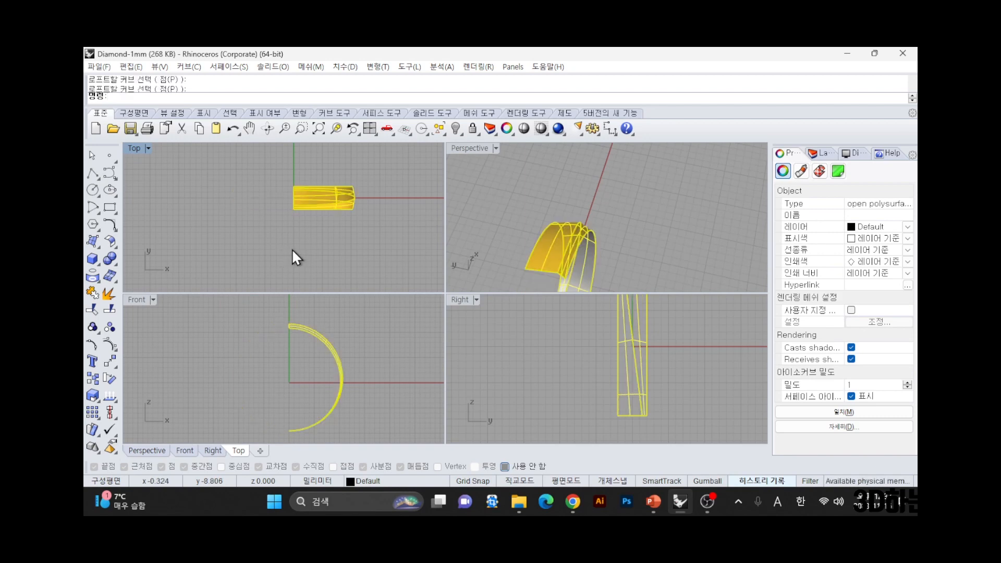
{"action": "key", "text": "ctrl+alt+h"}
{"action": "left_click", "coordinate": [292, 249]}
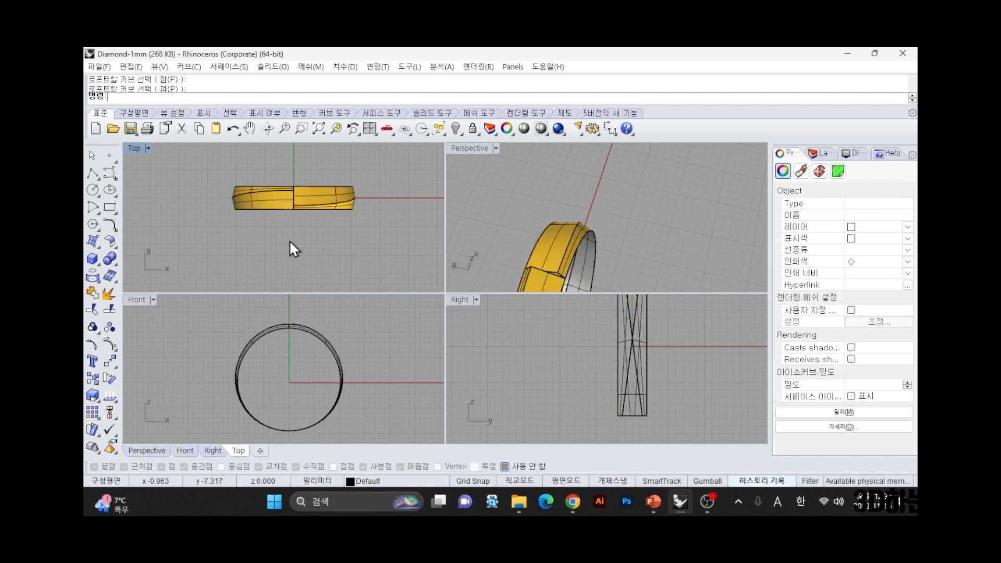
{"action": "scroll", "coordinate": [293, 210], "scroll_direction": "up", "scroll_amount": 2}
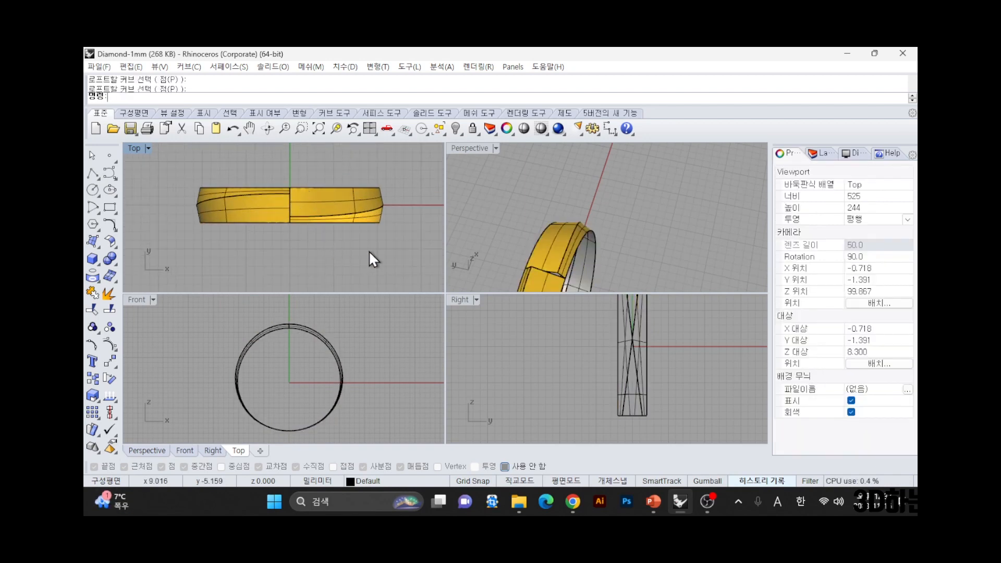
{"action": "scroll", "coordinate": [369, 250], "scroll_direction": "down", "scroll_amount": 2}
{"action": "right_click_drag", "start_coordinate": [564, 280], "coordinate": [480, 248]}
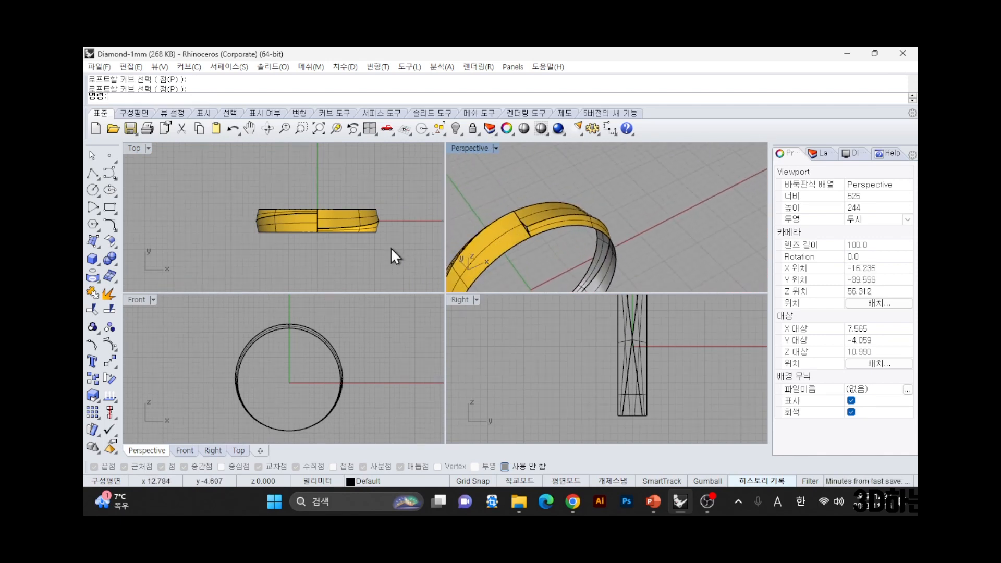
- Undo the rotated copy, the join and both lofts, back to the bare half-ring curves
{"action": "key", "text": "ctrl+z"}
{"action": "key", "text": "ctrl+z"}
{"action": "key", "text": "ctrl+z"}
{"action": "key", "text": "ctrl+z"}
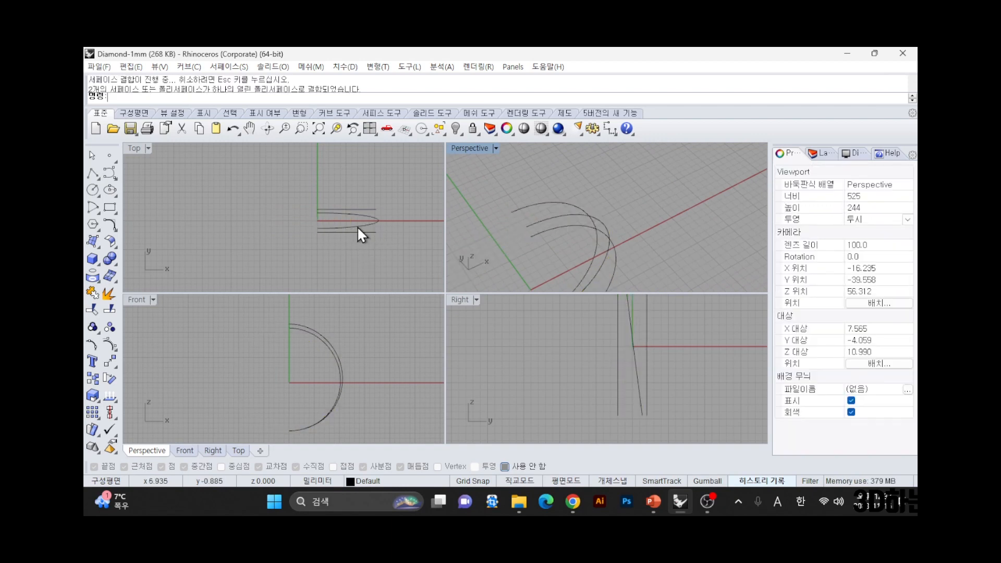
- Show the middle curve's control points and scale the two on its negative-Y side in one direction along Y, slightly toward the X axis
{"action": "left_click", "coordinate": [357, 226]}
{"action": "type", "text": "rr"}
{"action": "key", "text": "space"}
{"action": "scroll", "coordinate": [356, 226], "scroll_direction": "up", "scroll_amount": 10}
{"action": "left_click_drag", "start_coordinate": [287, 209], "coordinate": [415, 237]}
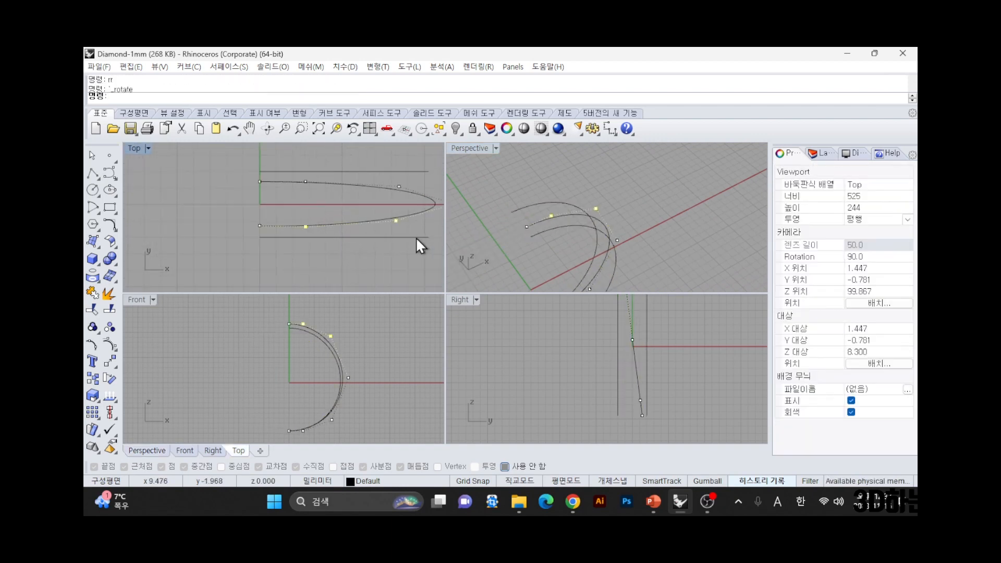
{"action": "type", "text": "s1"}
{"action": "key", "text": "space"}
{"action": "left_click", "coordinate": [349, 152]}
{"action": "type", "text": "180"}
{"action": "key", "text": "Return"}
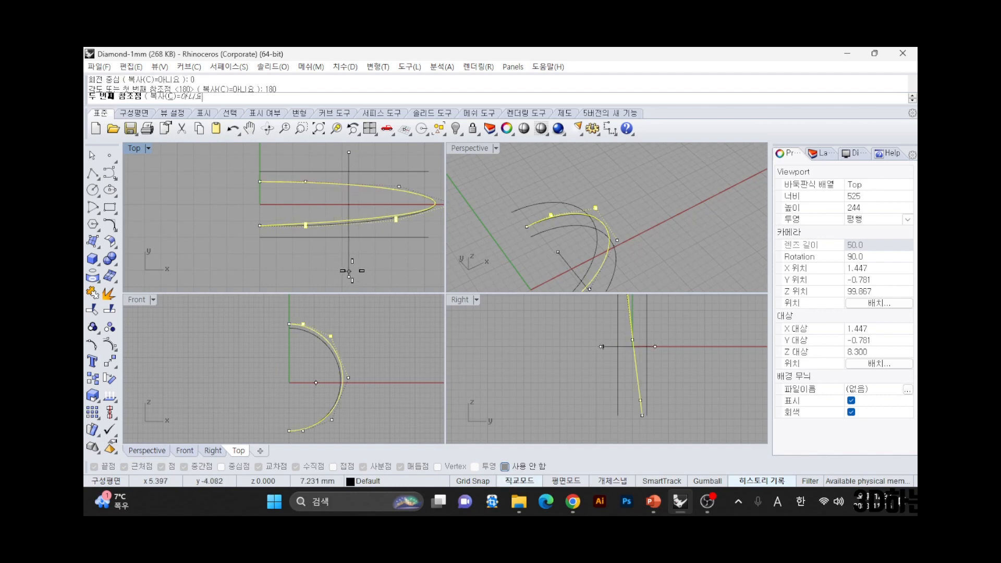
- Scale the single negative-Y control point nearest the middle curve's end in one direction along Y
{"action": "left_click", "coordinate": [305, 224]}
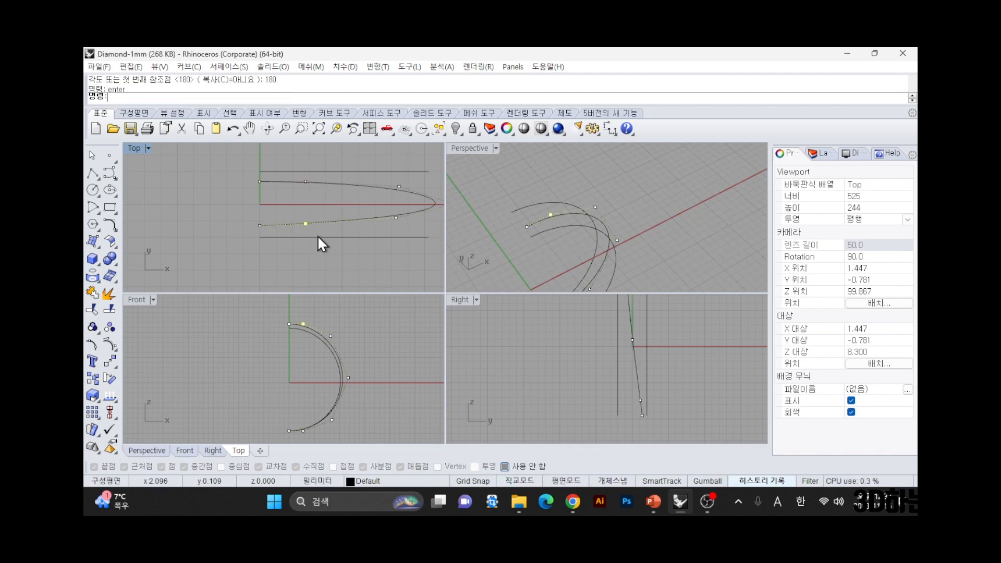
{"action": "type", "text": "rr"}
{"action": "key", "text": "Return"}
{"action": "left_click", "coordinate": [310, 203]}
{"action": "left_click", "coordinate": [310, 254]}
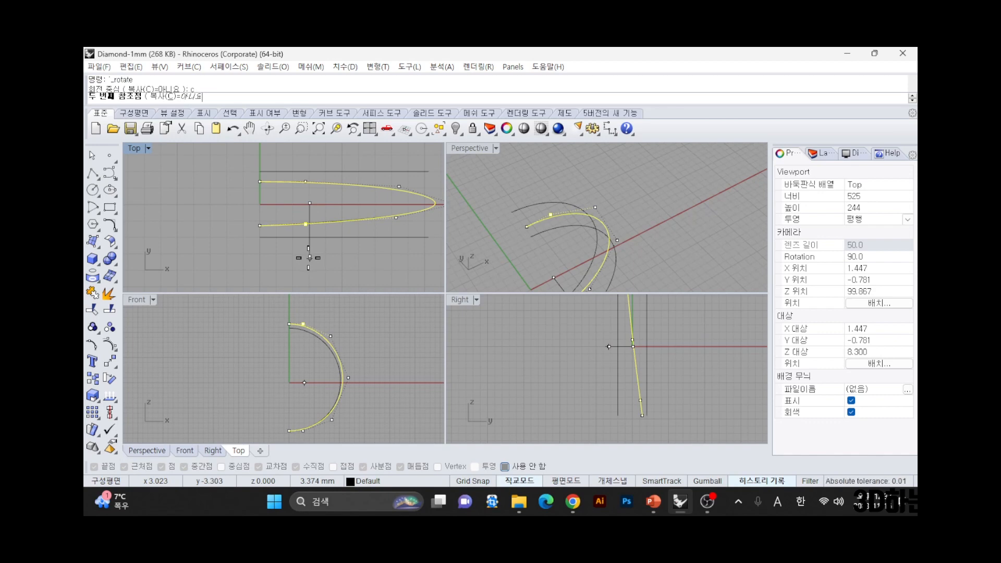
{"action": "left_click", "coordinate": [309, 257]}
{"action": "right_click_drag", "start_coordinate": [398, 204], "coordinate": [345, 200]}
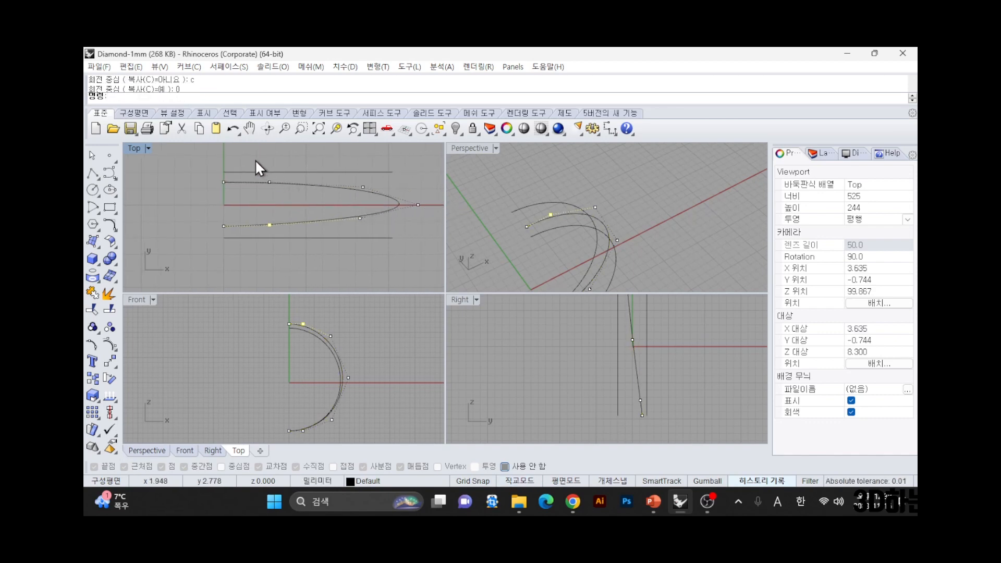
- Scale the two control points on the middle curve's positive-Y side in one direction along Y, slightly toward the X axis
{"action": "key", "text": "Return"}
{"action": "left_click_drag", "start_coordinate": [335, 190], "coordinate": [383, 198]}
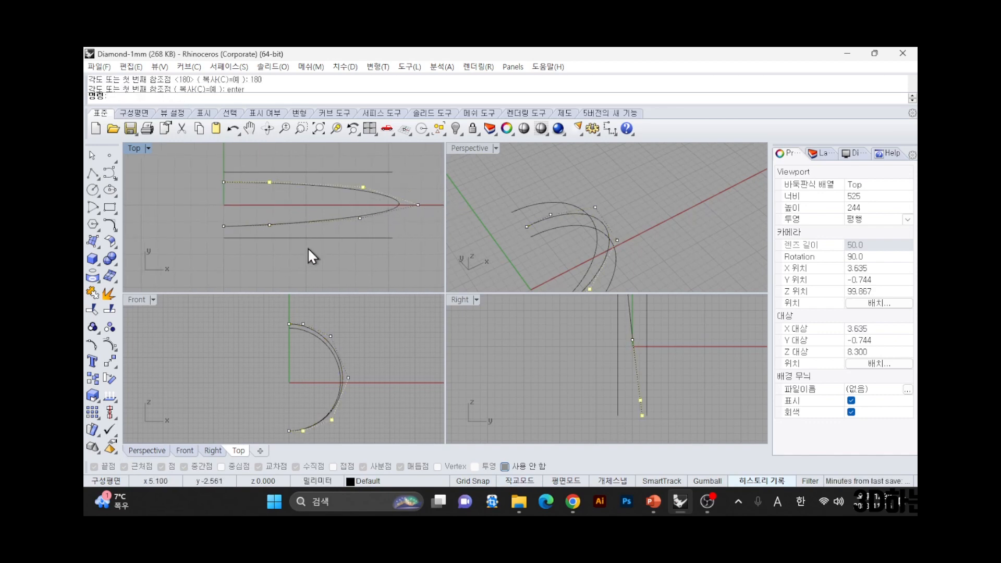
{"action": "right_click", "coordinate": [299, 261]}
{"action": "left_click", "coordinate": [285, 280]}
{"action": "left_click", "coordinate": [287, 159], "text": "shift"}
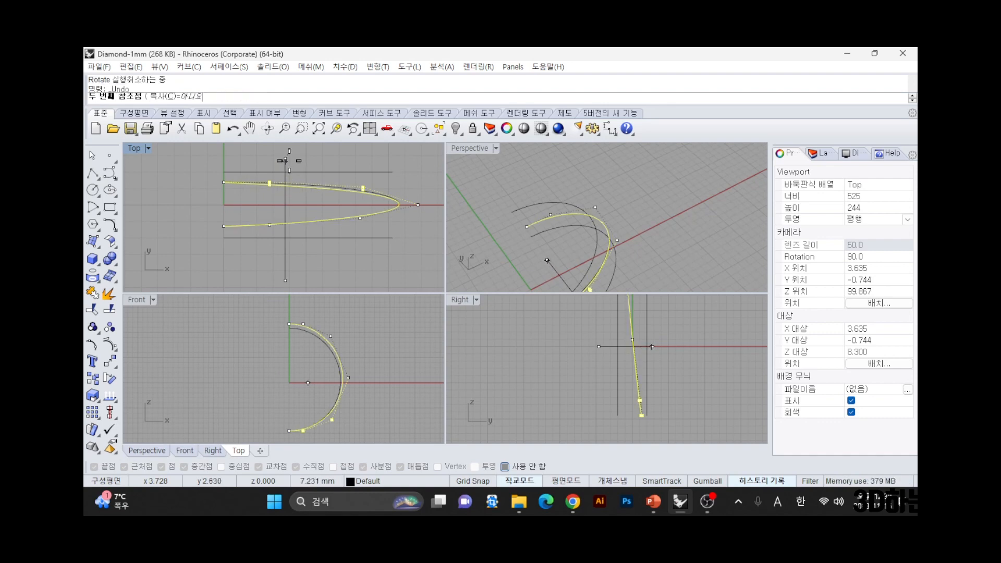
{"action": "key", "text": "ctrl+z"}
{"action": "key", "text": "Escape"}
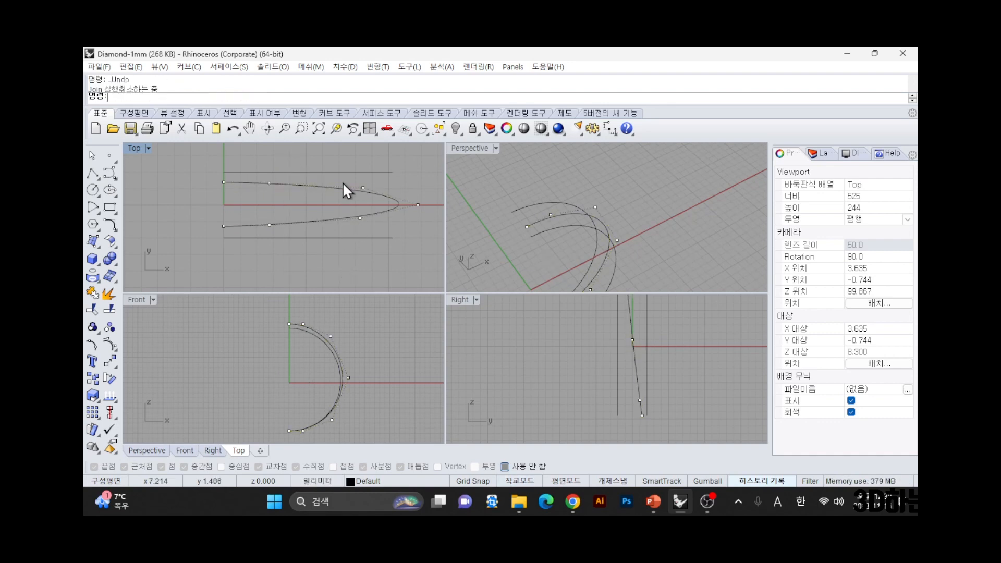
- Pull the positive-Y control point nearest the middle curve's tip closer to the X axis with a one-directional scale along Y
{"action": "left_click_drag", "start_coordinate": [372, 186], "coordinate": [379, 197]}
{"action": "type", "text": "sc"}
{"action": "key", "text": "space"}
{"action": "left_click", "coordinate": [367, 288]}
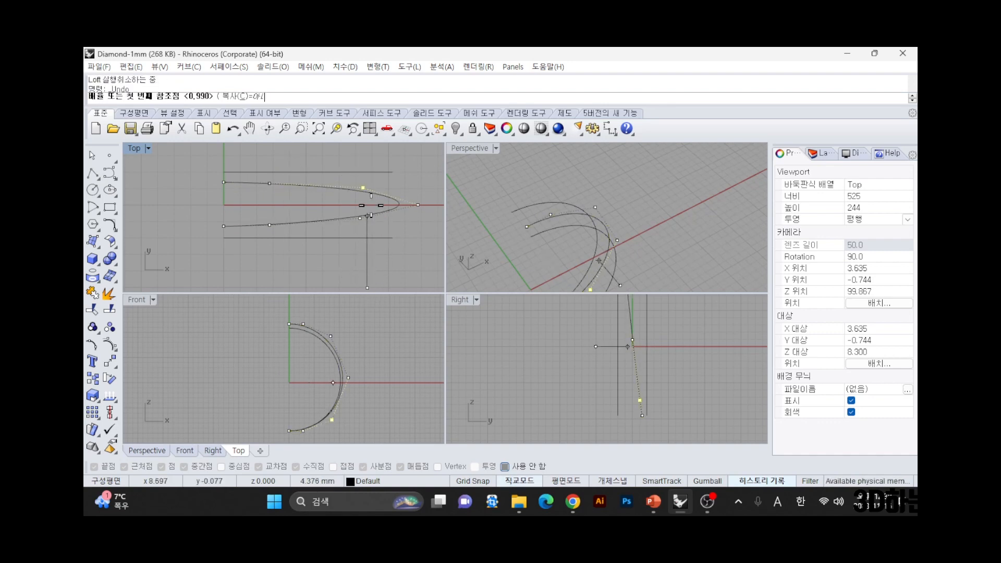
{"action": "left_click", "coordinate": [367, 159], "text": "shift"}
{"action": "left_click", "coordinate": [366, 164]}
{"action": "left_click", "coordinate": [675, 239]}
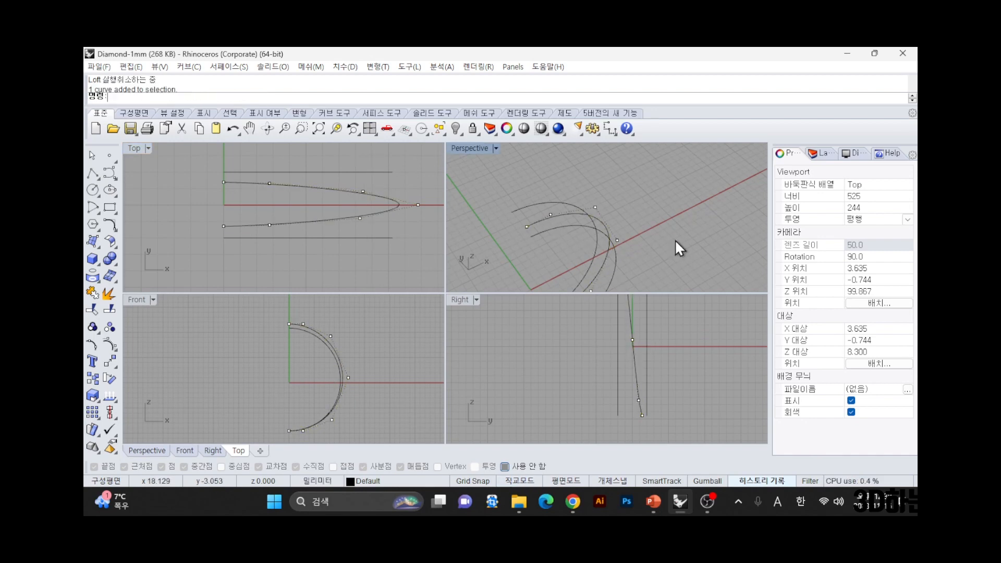
- Check the reshaped middle curve in the perspective and side views and turn off its control points
{"action": "right_click_drag", "start_coordinate": [674, 239], "coordinate": [504, 201]}
{"action": "scroll", "coordinate": [645, 371], "scroll_direction": "down", "scroll_amount": 4}
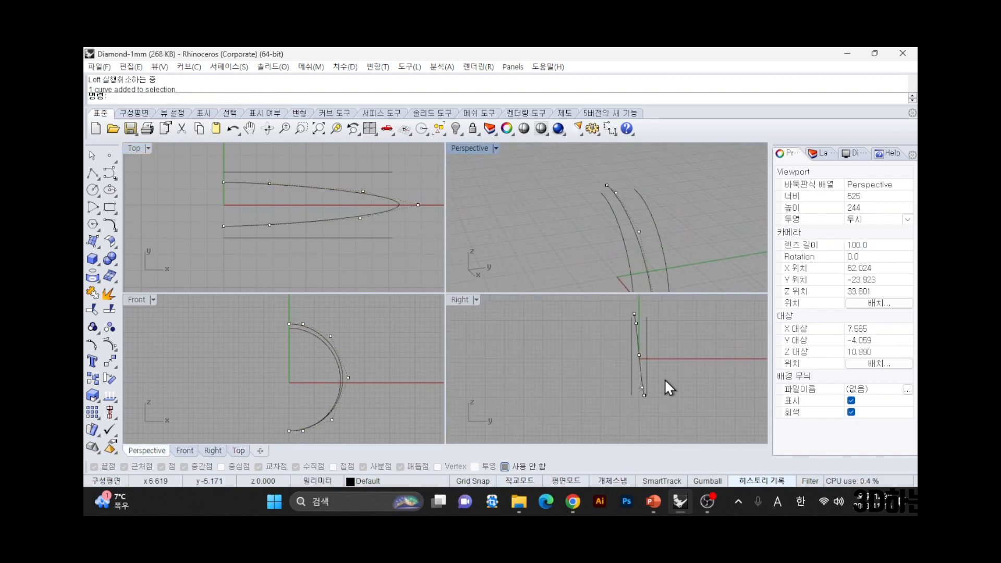
{"action": "scroll", "coordinate": [671, 358], "scroll_direction": "up", "scroll_amount": 3}
{"action": "key", "text": "F10"}
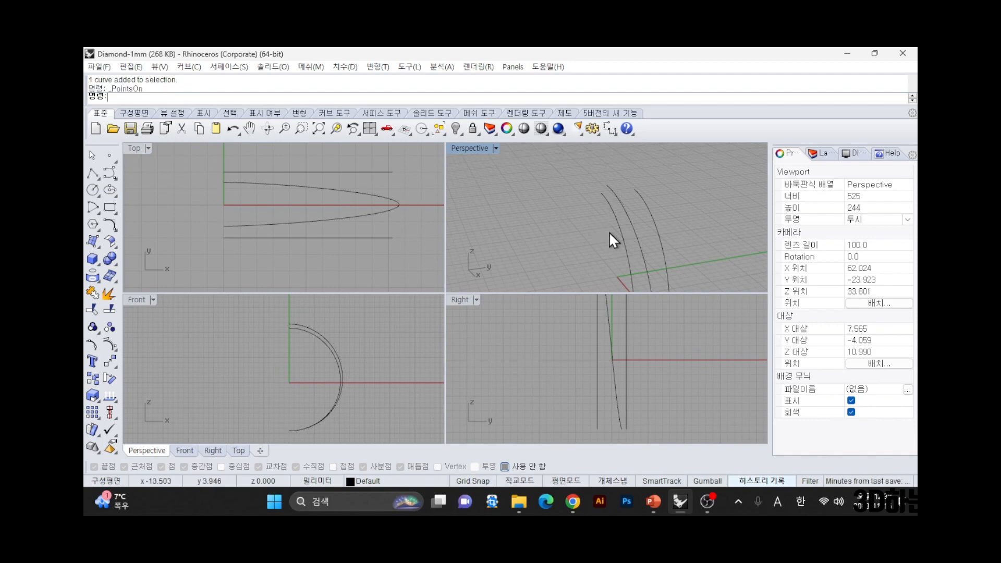
- Loft a surface between the half-ring edge curve on the negative-Y side and the reshaped middle curve
{"action": "right_click_drag", "start_coordinate": [612, 234], "coordinate": [736, 168]}
{"action": "type", "text": "W"}
{"action": "key", "text": "Return"}
{"action": "left_click", "coordinate": [595, 210]}
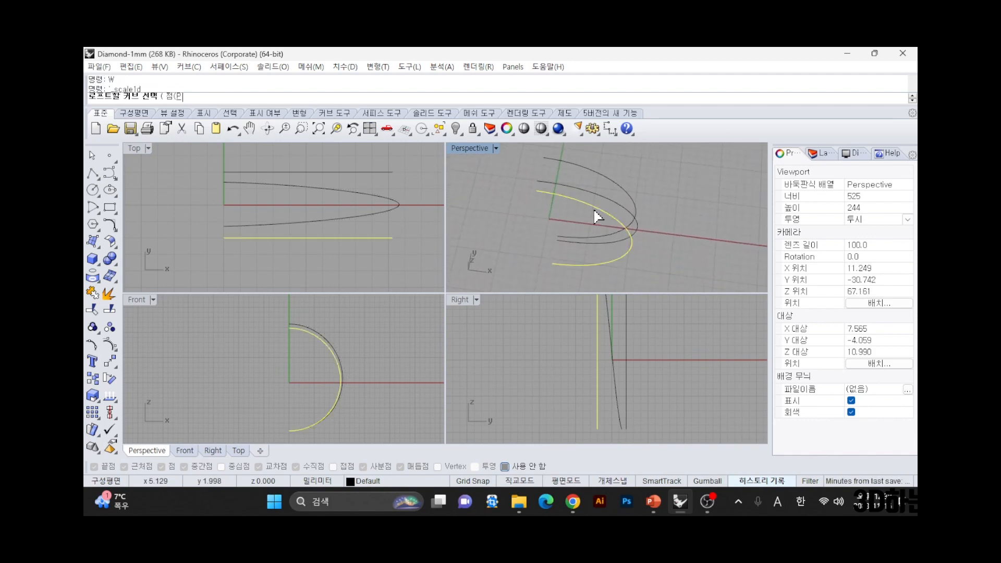
{"action": "left_click", "coordinate": [596, 195]}
{"action": "key", "text": "Return"}
{"action": "key", "text": "Return"}
- Loft a second surface between the middle curve and the half-ring edge curve on the positive-Y side
{"action": "type", "text": "W"}
{"action": "key", "text": "Return"}
{"action": "left_click", "coordinate": [573, 188]}
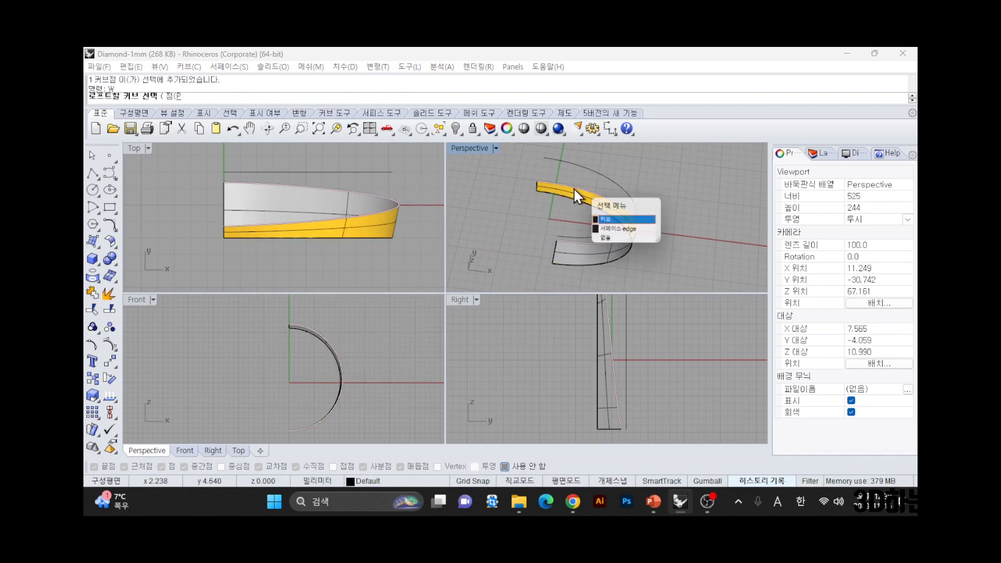
{"action": "left_click", "coordinate": [612, 219]}
{"action": "left_click", "coordinate": [562, 162]}
{"action": "key", "text": "Return"}
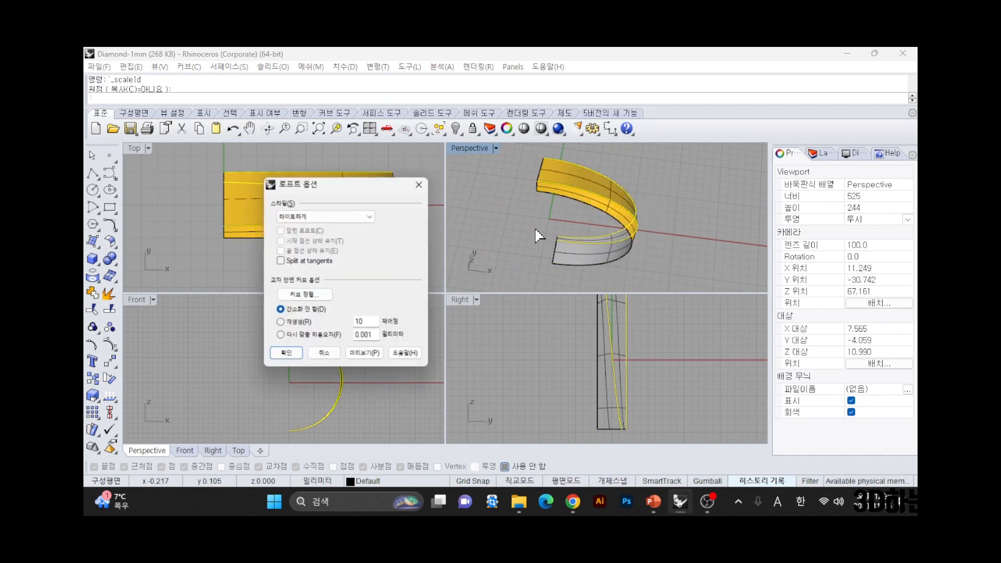
{"action": "key", "text": "Return"}
- Show the hidden gem and inner ring curves, and delete the open U-shaped curve around the gem
{"action": "right_click_drag", "start_coordinate": [501, 230], "coordinate": [660, 254]}
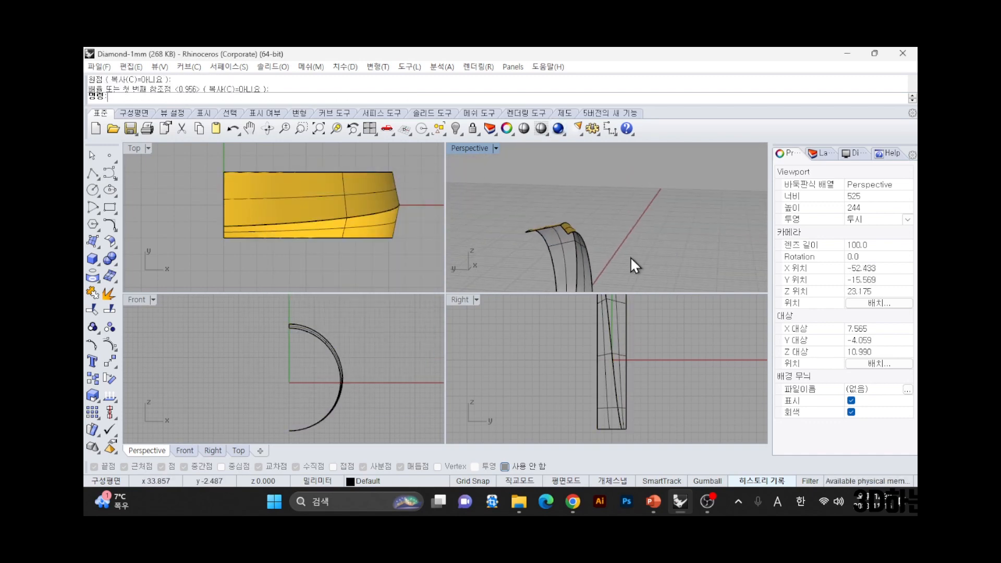
{"action": "type", "text": "s"}
{"action": "key", "text": "Return"}
{"action": "right_click_drag", "start_coordinate": [624, 225], "coordinate": [566, 244]}
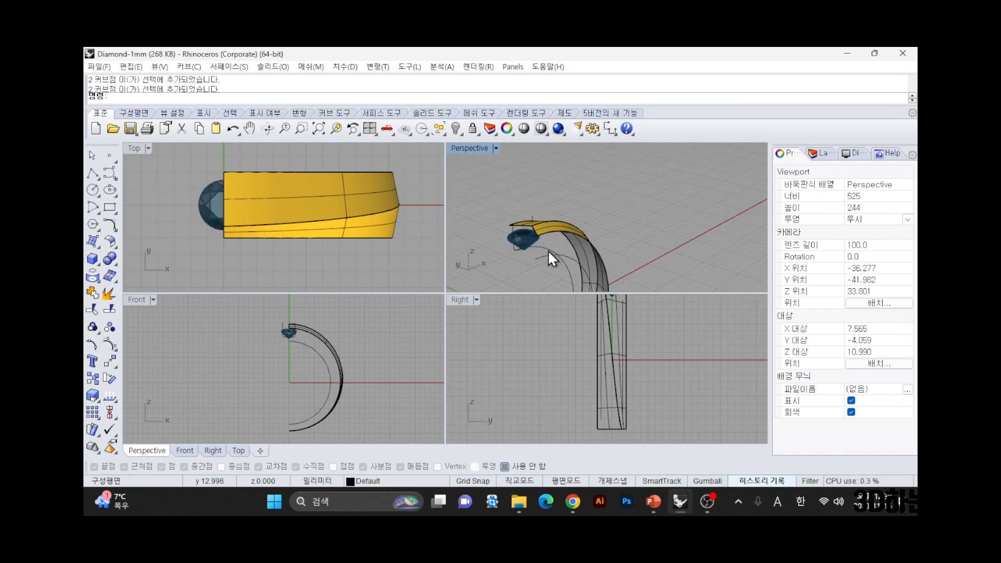
{"action": "scroll", "coordinate": [549, 252], "scroll_direction": "up", "scroll_amount": 2}
{"action": "left_click", "coordinate": [529, 208]}
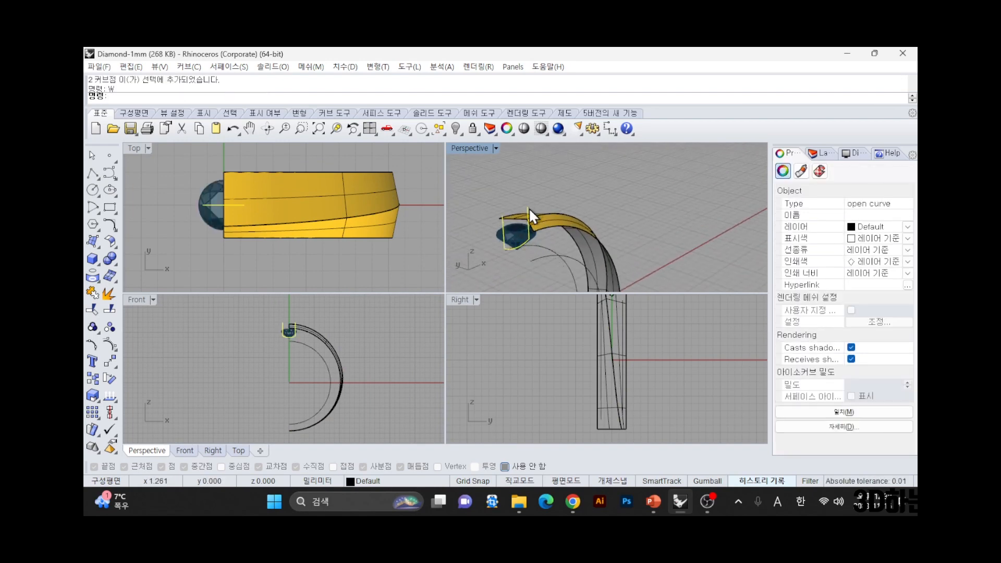
{"action": "key", "text": "Delete"}
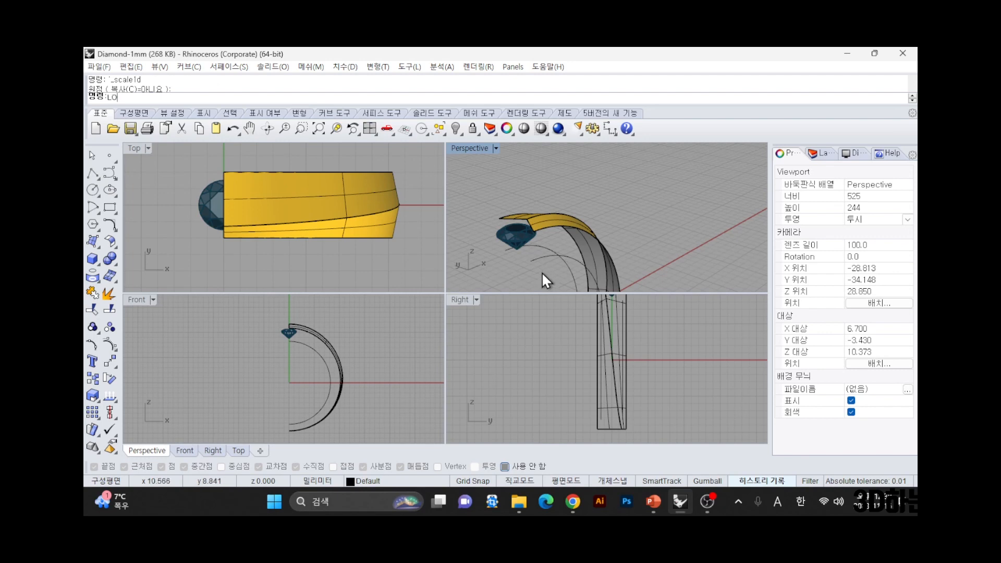
- Loft the band's negative-Y side face between the small inner half-ring curve and the outer edge curve
{"action": "type", "text": "FT"}
{"action": "key", "text": "Return"}
{"action": "left_click", "coordinate": [568, 245]}
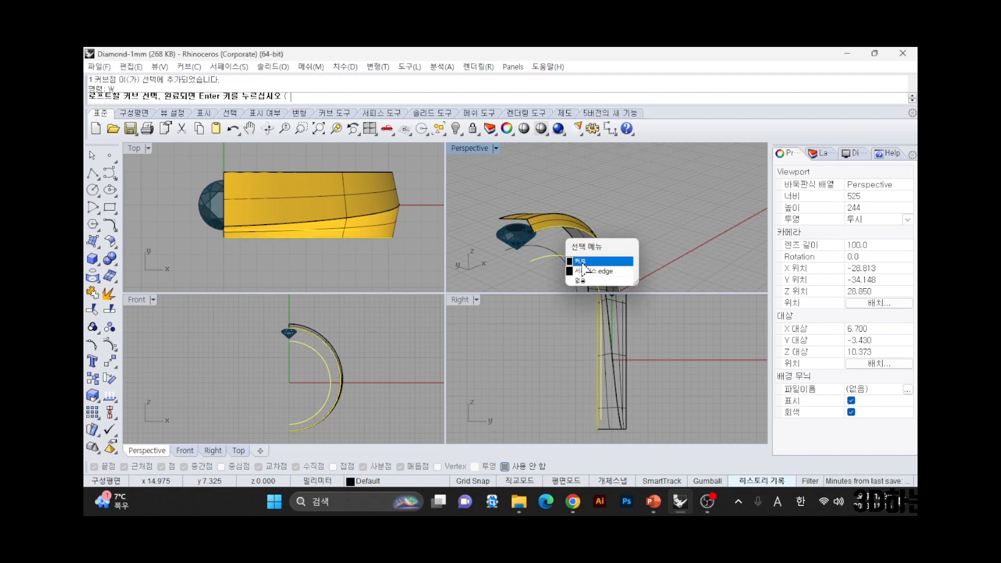
{"action": "left_click", "coordinate": [583, 264]}
{"action": "key", "text": "Return"}
{"action": "key", "text": "Return"}
- Loft the opposite side face between the positive-Y inner half-ring curve and its outer edge curve
{"action": "right_click_drag", "start_coordinate": [486, 235], "coordinate": [611, 216]}
{"action": "key", "text": "Return"}
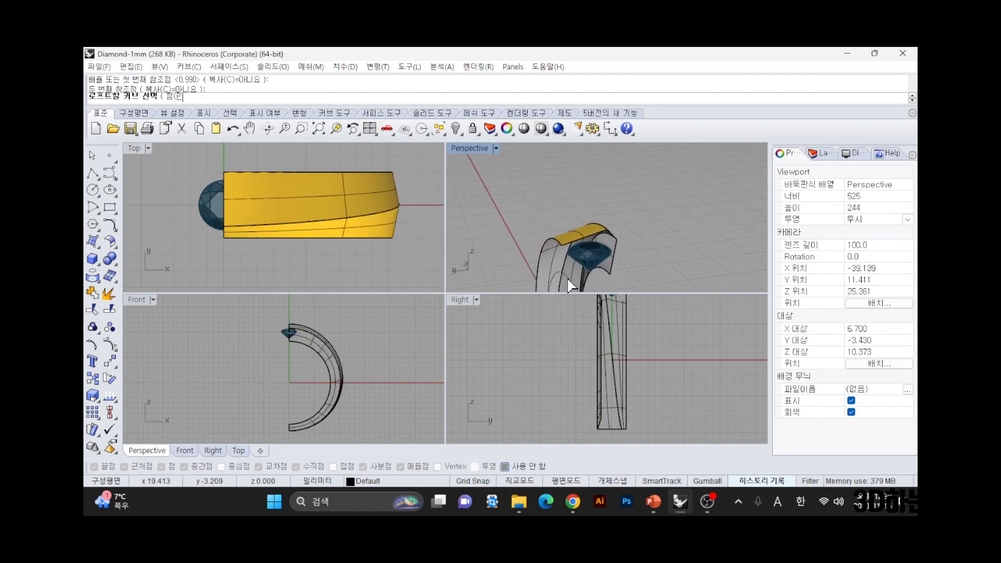
{"action": "left_click", "coordinate": [566, 273]}
{"action": "left_click", "coordinate": [561, 241]}
{"action": "left_click", "coordinate": [595, 275]}
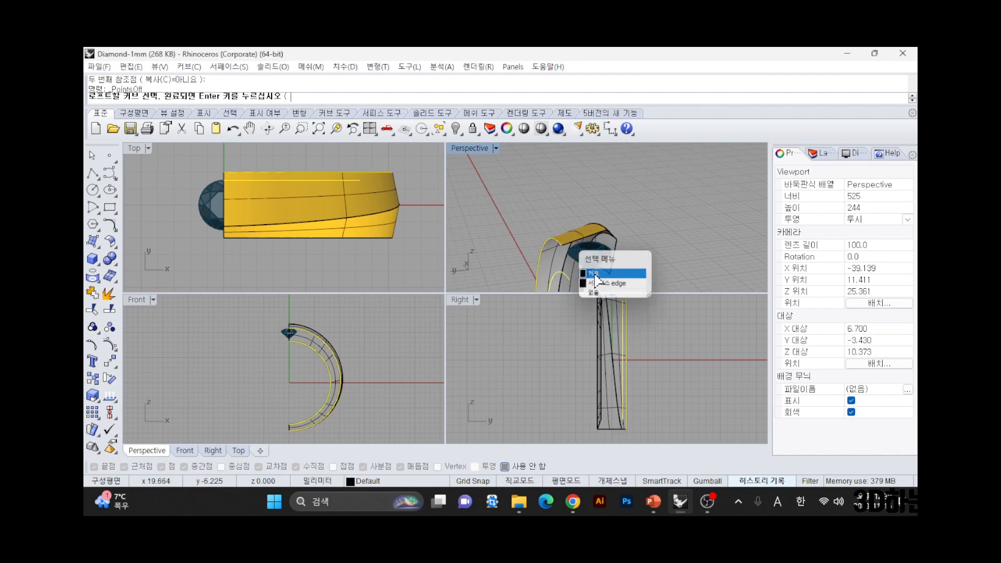
{"action": "key", "text": "Return"}
{"action": "key", "text": "Return"}
- Loft the band's inner face between the two small inner half-ring curves
{"action": "right_click_drag", "start_coordinate": [648, 273], "coordinate": [535, 224]}
{"action": "key", "text": "Return"}
{"action": "left_click", "coordinate": [528, 254]}
{"action": "left_click", "coordinate": [572, 277]}
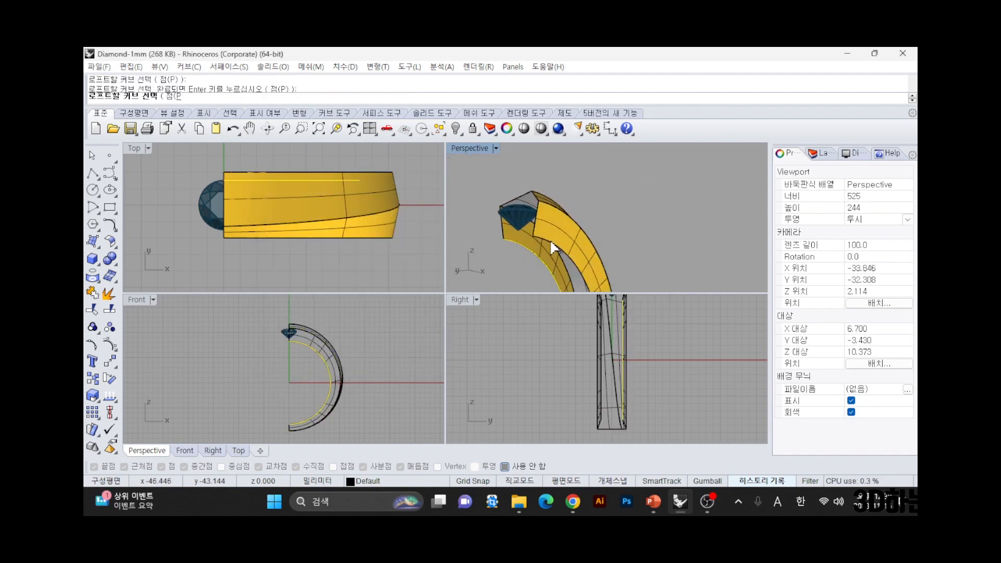
{"action": "left_click", "coordinate": [568, 254]}
{"action": "left_click", "coordinate": [585, 275]}
{"action": "key", "text": "Return"}
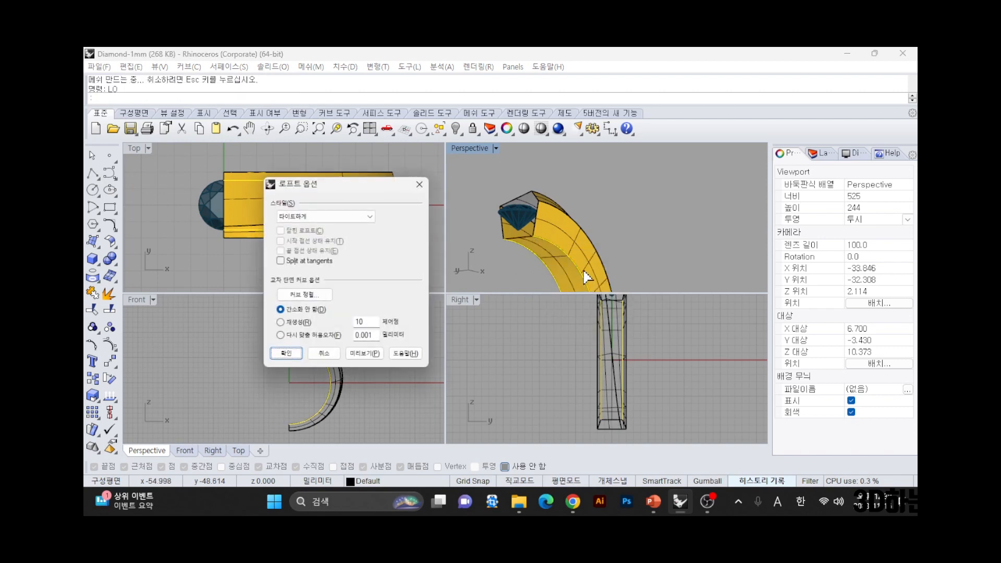
{"action": "key", "text": "Return"}
- Select all the lofted surfaces of the half band and join them into one polysurface
{"action": "right_click_drag", "start_coordinate": [643, 224], "coordinate": [707, 181]}
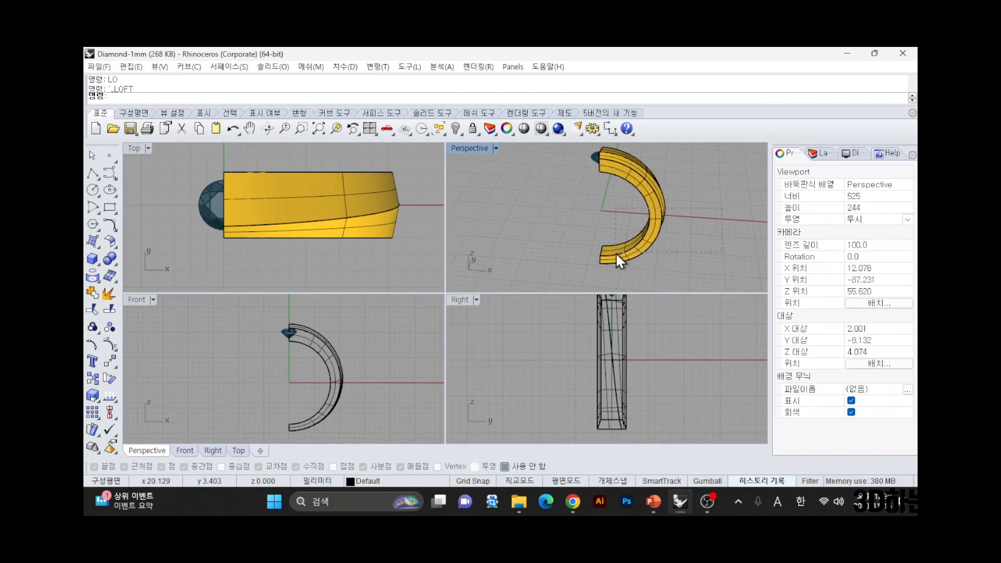
{"action": "left_click_drag", "start_coordinate": [616, 254], "coordinate": [532, 261]}
{"action": "left_click", "coordinate": [94, 295]}
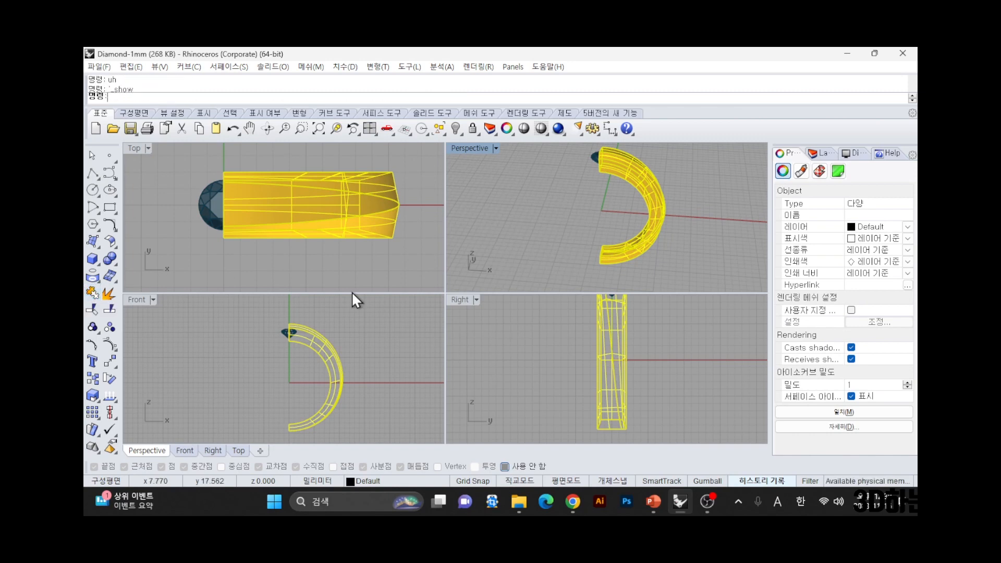
{"action": "left_click", "coordinate": [547, 214]}
- Cap the open planar ends of the joined half-band polysurface to make it a closed solid
{"action": "right_click_drag", "start_coordinate": [546, 214], "coordinate": [664, 195]}
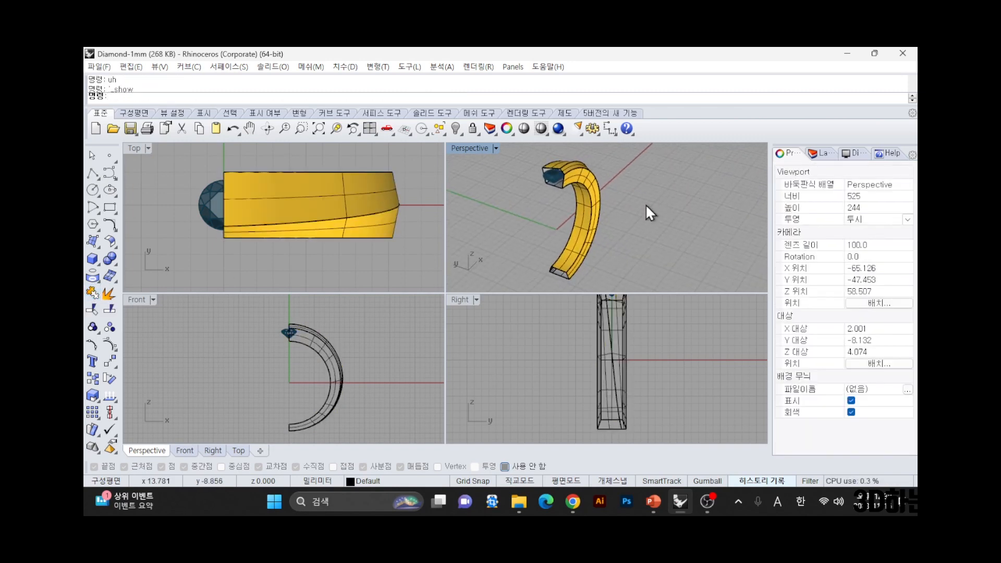
{"action": "key", "text": "Escape"}
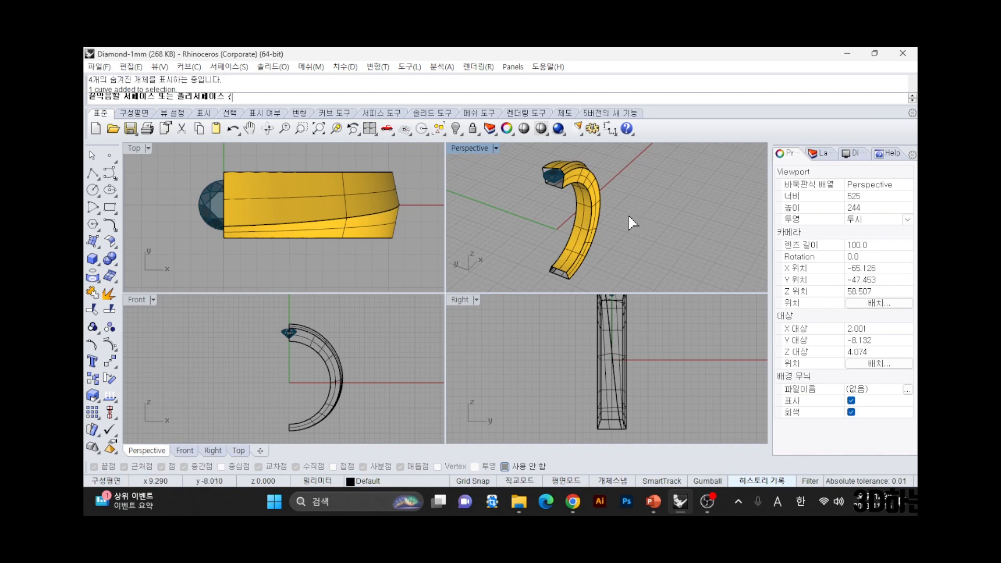
{"action": "left_click", "coordinate": [596, 220]}
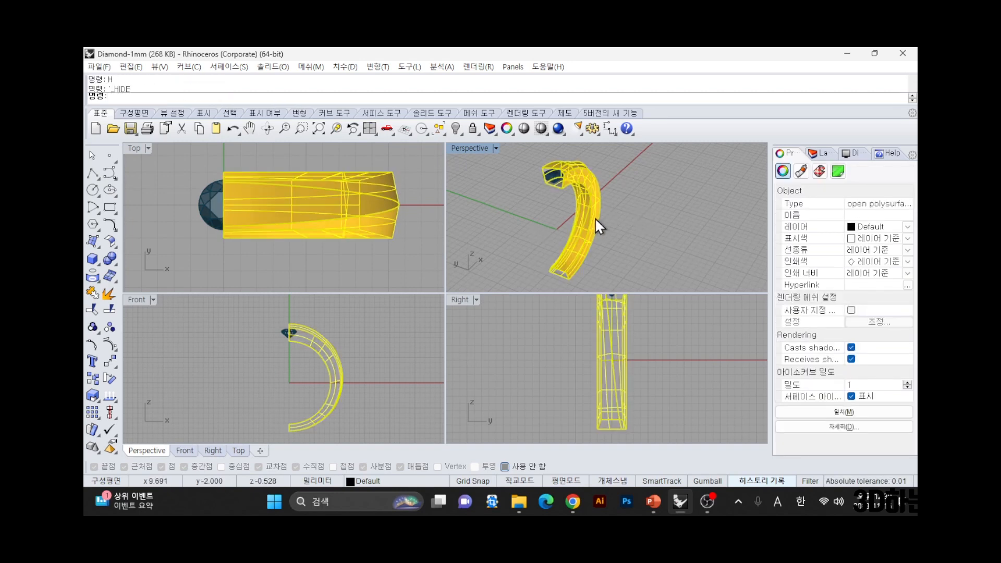
{"action": "type", "text": "ca"}
{"action": "key", "text": "space"}
{"action": "left_click", "coordinate": [511, 221]}
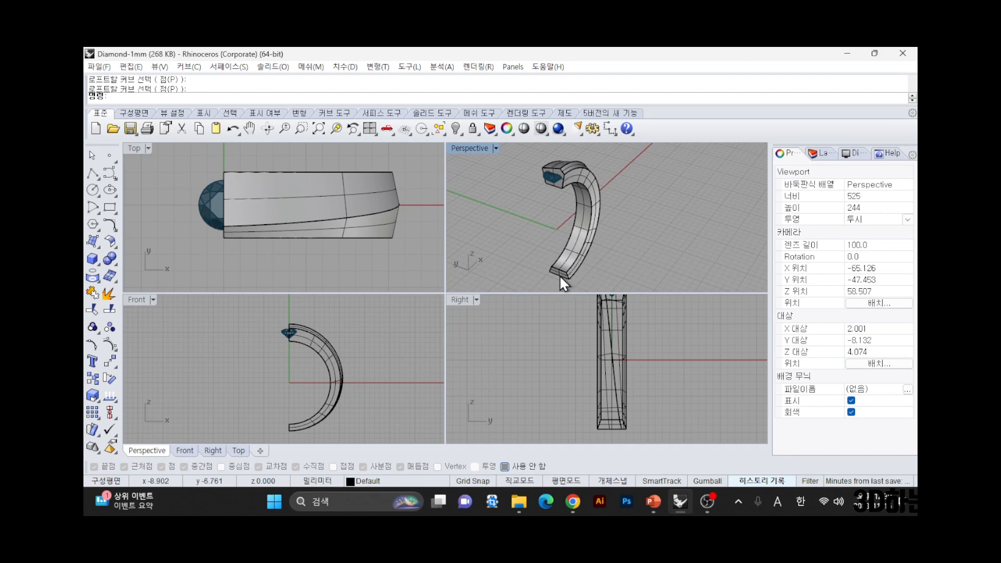
- Try to complete the ring by rotating a copy of the capped half band 180 degrees in the Top view
{"action": "scroll", "coordinate": [558, 275], "scroll_direction": "up", "scroll_amount": 8}
{"action": "scroll", "coordinate": [558, 273], "scroll_direction": "down", "scroll_amount": 8}
{"action": "scroll", "coordinate": [555, 165], "scroll_direction": "up", "scroll_amount": 4}
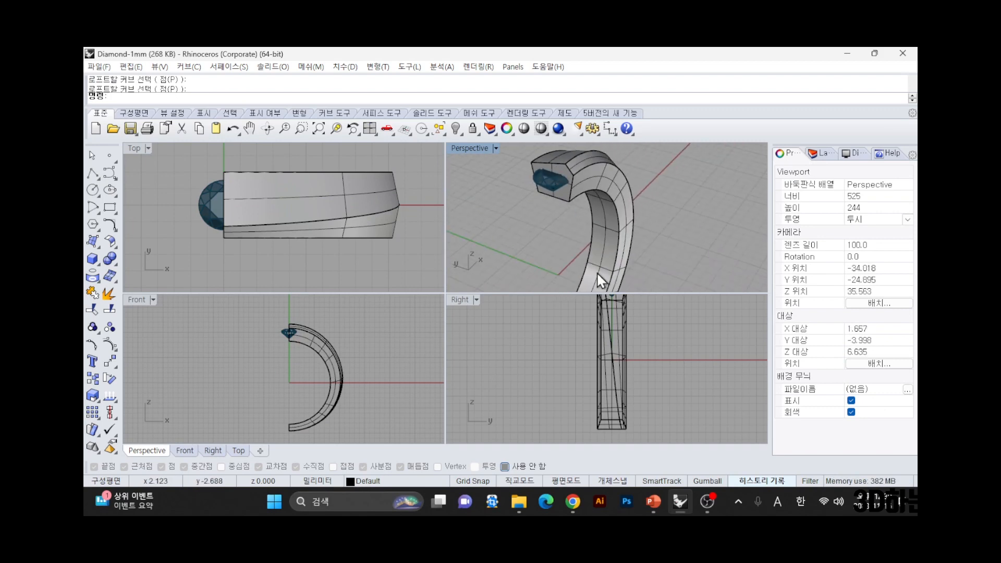
{"action": "right_click_drag", "start_coordinate": [618, 248], "coordinate": [621, 261]}
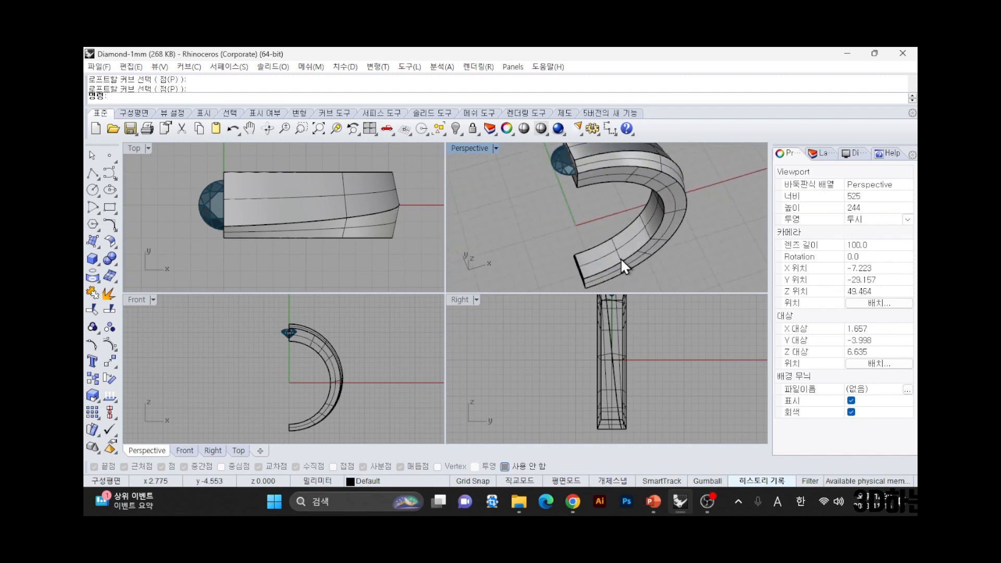
{"action": "left_click", "coordinate": [625, 263]}
{"action": "left_click", "coordinate": [661, 178]}
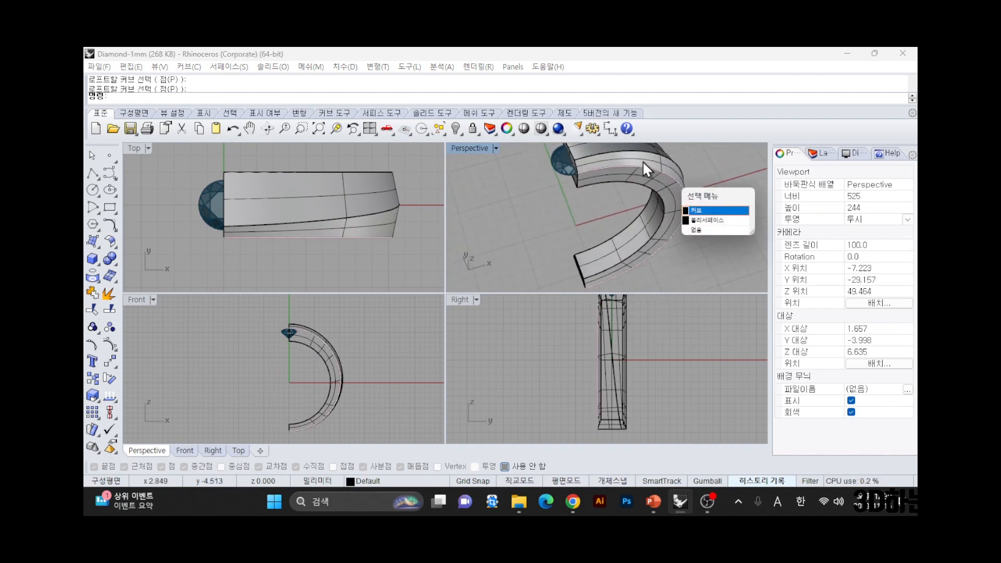
{"action": "left_click", "coordinate": [642, 160]}
{"action": "right_click_drag", "start_coordinate": [344, 183], "coordinate": [425, 188]}
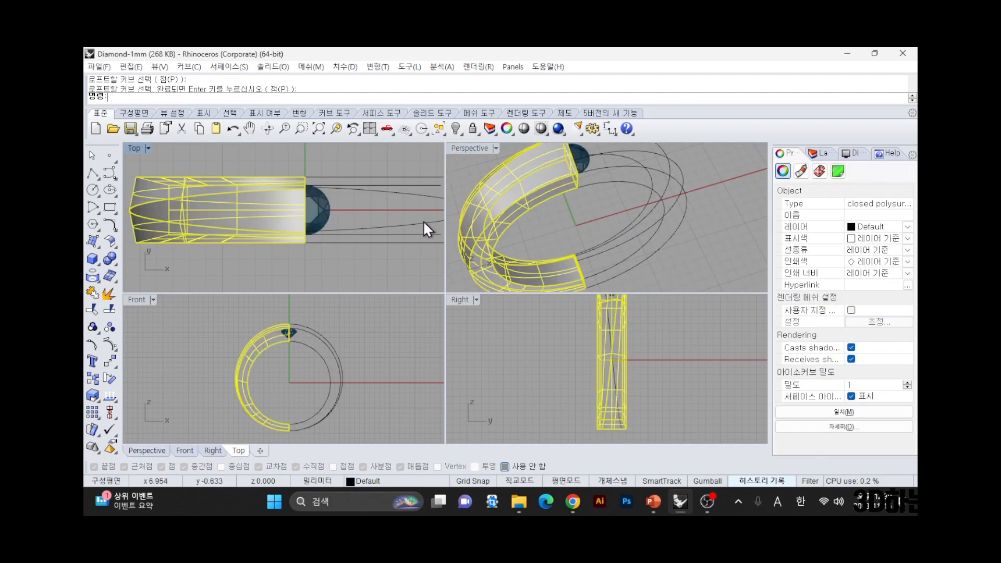
{"action": "key", "text": "ctrl+z"}
{"action": "key", "text": "ctrl+z"}
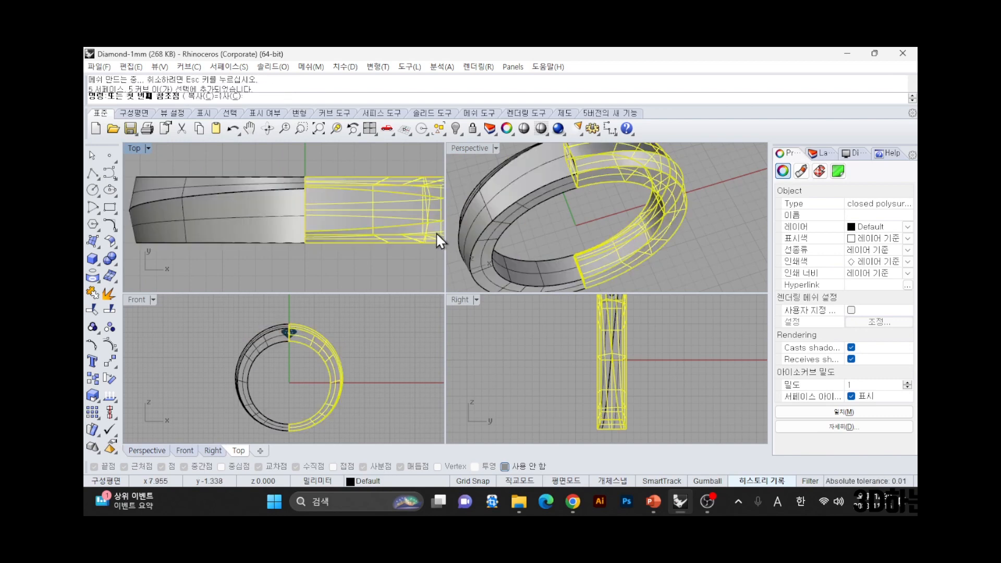
{"action": "left_click", "coordinate": [361, 263]}
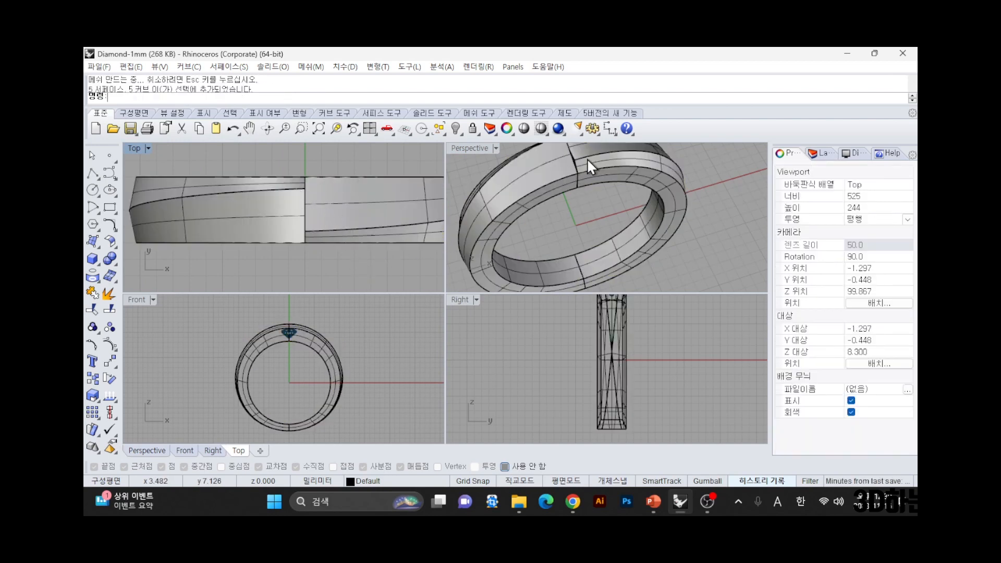
- Examine the upper and lower seams between the two half bands and undo the rotated copy
{"action": "scroll", "coordinate": [600, 208], "scroll_direction": "up", "scroll_amount": 8}
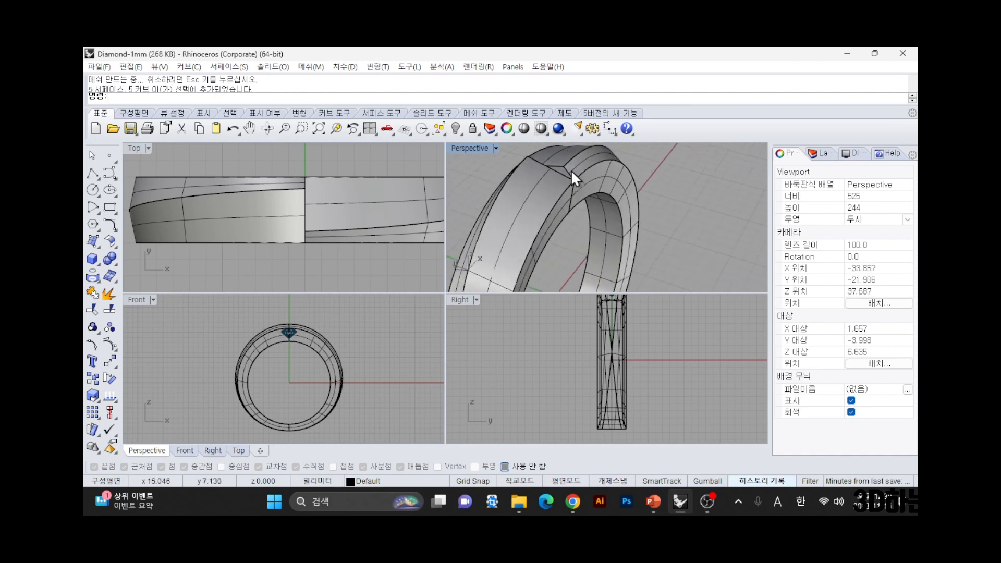
{"action": "scroll", "coordinate": [555, 175], "scroll_direction": "down", "scroll_amount": 10}
{"action": "right_click_drag", "start_coordinate": [609, 201], "coordinate": [577, 221]}
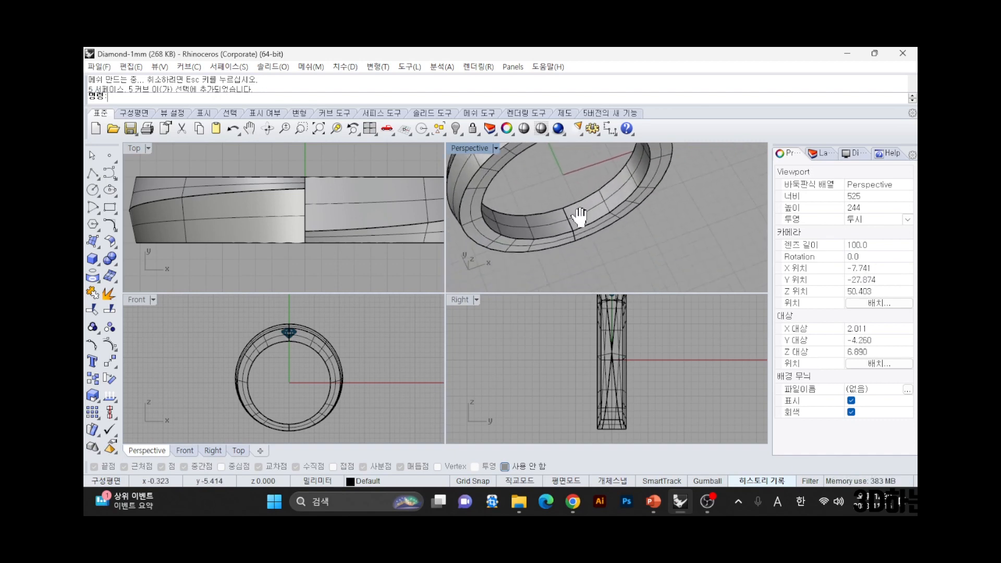
{"action": "scroll", "coordinate": [577, 221], "scroll_direction": "up", "scroll_amount": 5}
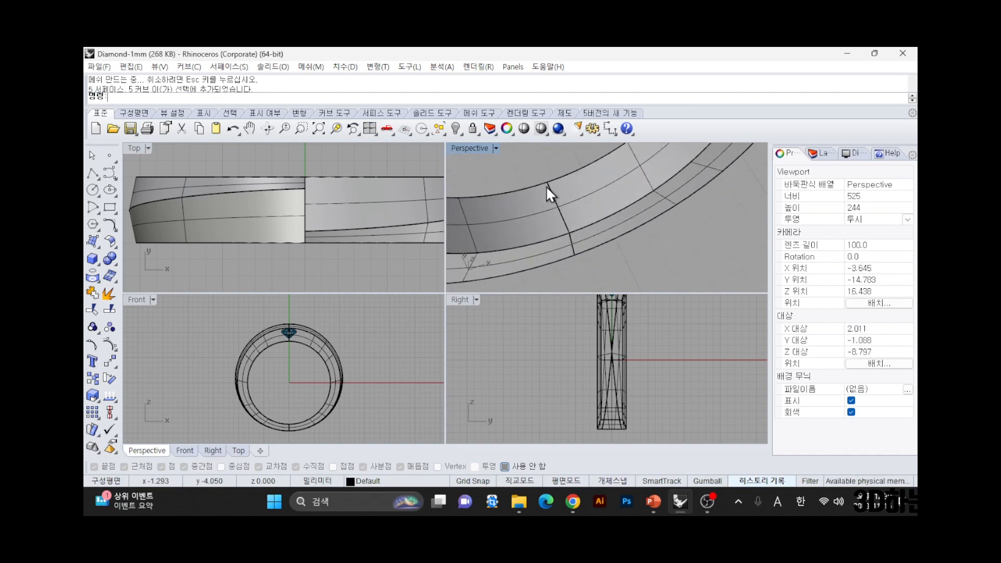
{"action": "key", "text": "ctrl+z"}
- Extract the flat cap face at the lower end of the half band and delete it
{"action": "right_click_drag", "start_coordinate": [531, 260], "coordinate": [644, 165]}
{"action": "scroll", "coordinate": [568, 232], "scroll_direction": "up", "scroll_amount": 4}
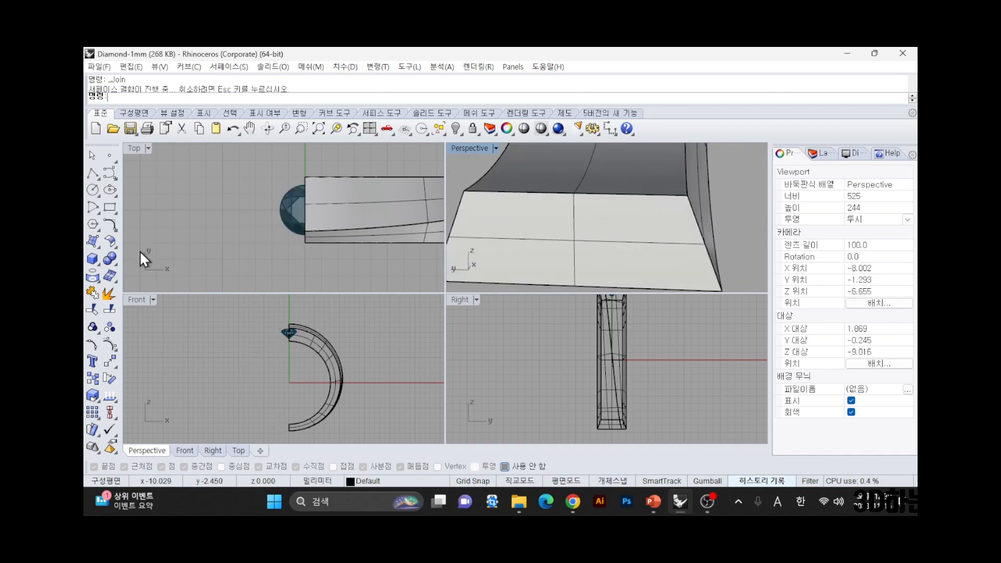
{"action": "left_click", "coordinate": [109, 257]}
{"action": "left_click", "coordinate": [141, 278]}
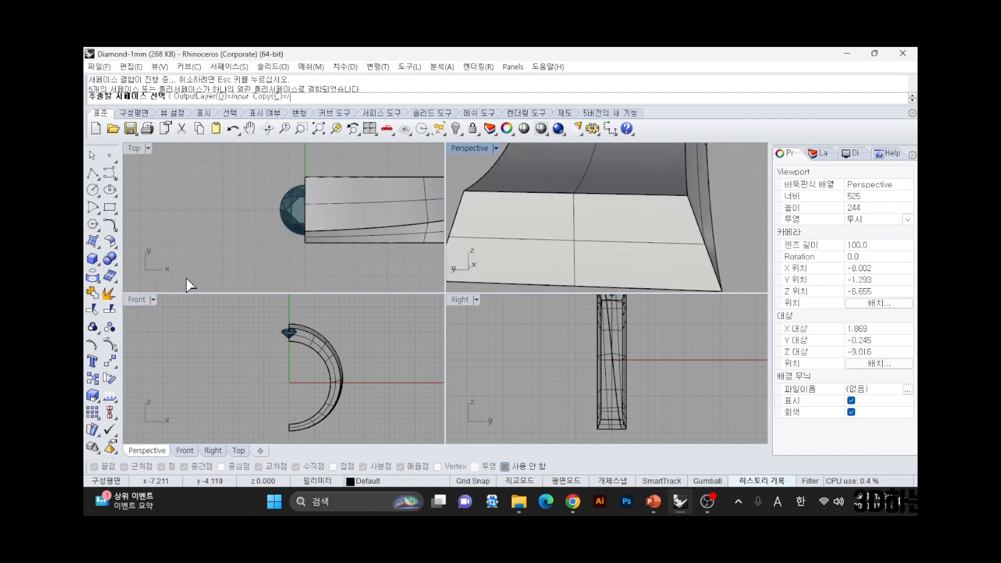
{"action": "left_click", "coordinate": [598, 240]}
{"action": "right_click", "coordinate": [600, 241]}
{"action": "type", "text": "ca"}
{"action": "key", "text": "Return"}
{"action": "scroll", "coordinate": [611, 234], "scroll_direction": "down", "scroll_amount": 8}
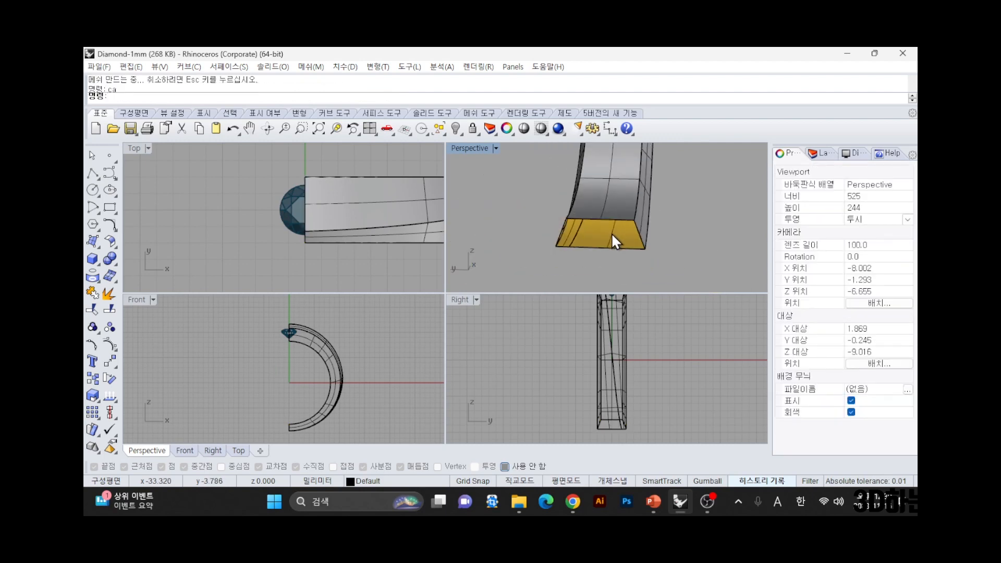
{"action": "right_click_drag", "start_coordinate": [611, 234], "coordinate": [690, 273]}
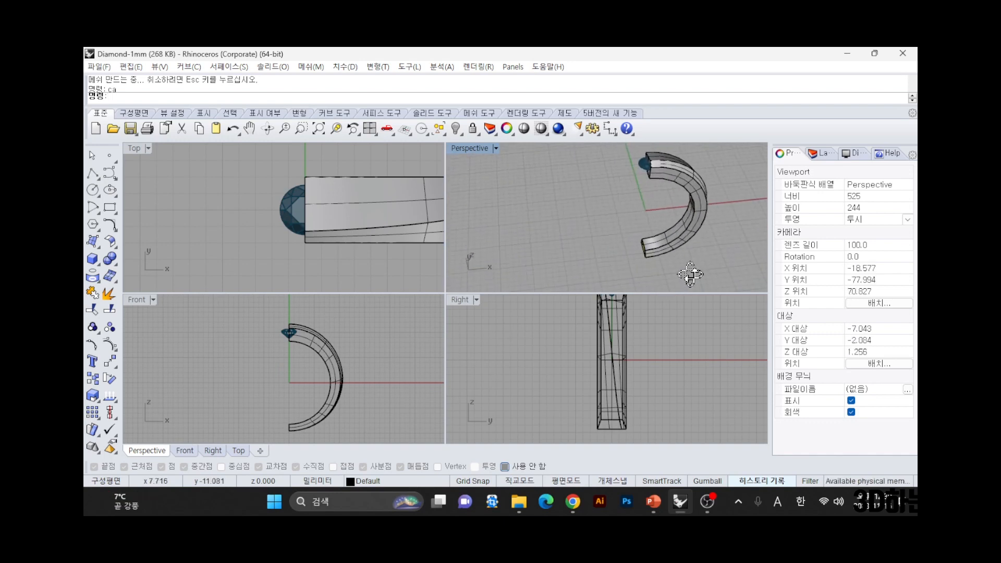
{"action": "left_click", "coordinate": [709, 505]}
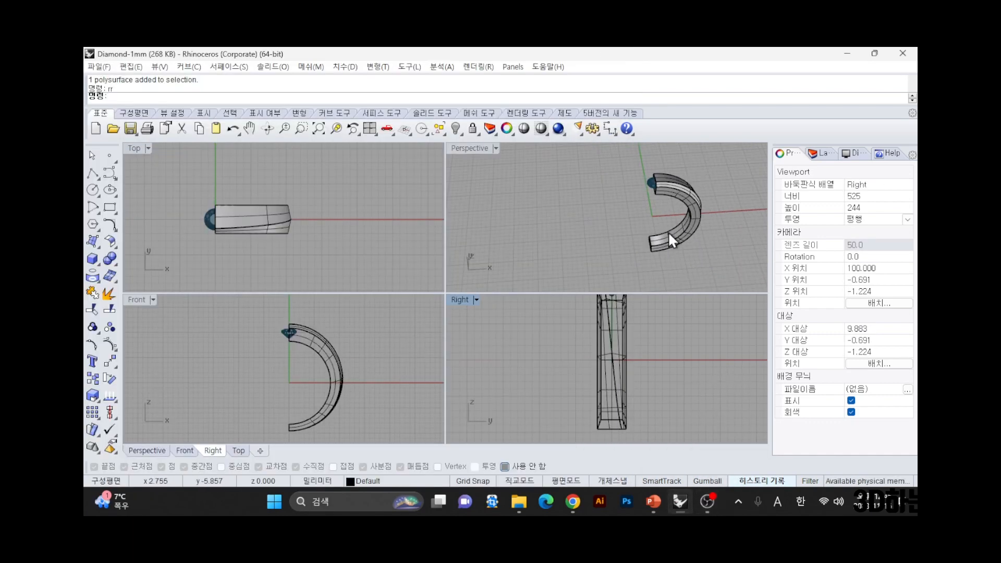
- Set the Top viewport to wireframe display
{"action": "scroll", "coordinate": [659, 198], "scroll_direction": "up", "scroll_amount": 8}
{"action": "mouse_move", "coordinate": [660, 198]}
{"action": "right_mouse_down"}
{"action": "mouse_move", "coordinate": [729, 177]}
{"action": "mouse_move", "coordinate": [643, 233]}
{"action": "mouse_move", "coordinate": [655, 210]}
{"action": "right_mouse_up"}
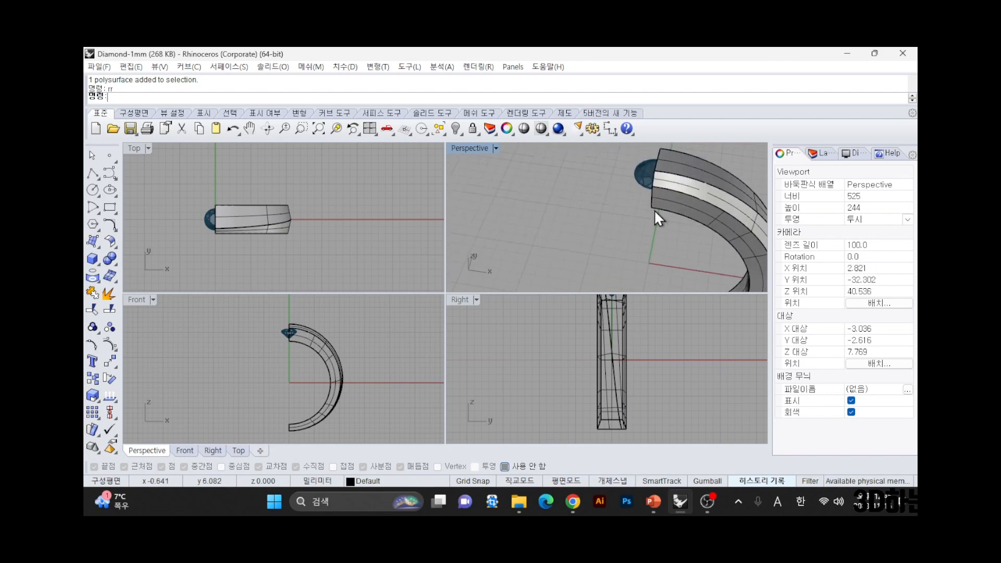
{"action": "left_click", "coordinate": [280, 214]}
{"action": "right_click_drag", "start_coordinate": [197, 254], "coordinate": [258, 249]}
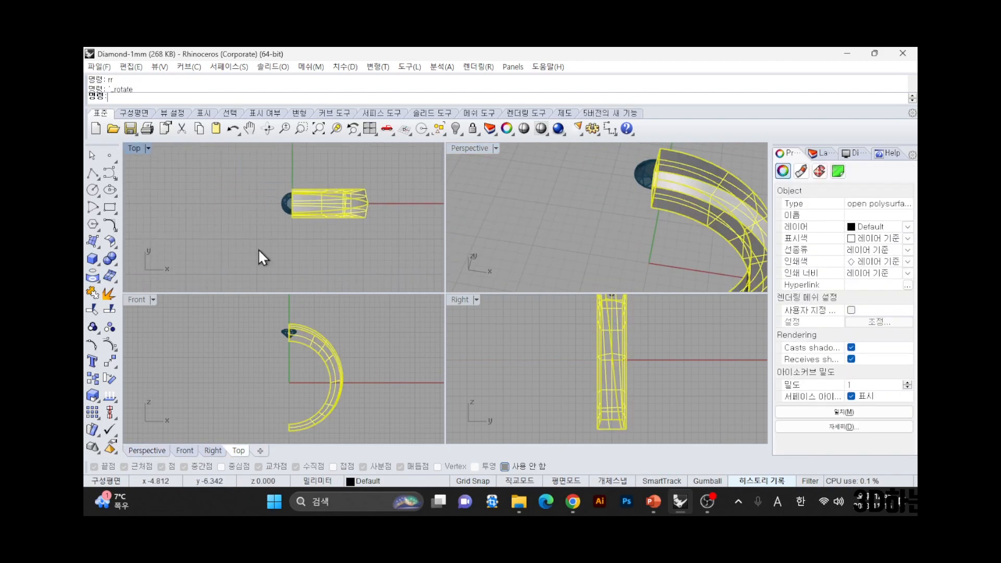
{"action": "left_click", "coordinate": [280, 276]}
{"action": "left_click", "coordinate": [135, 151]}
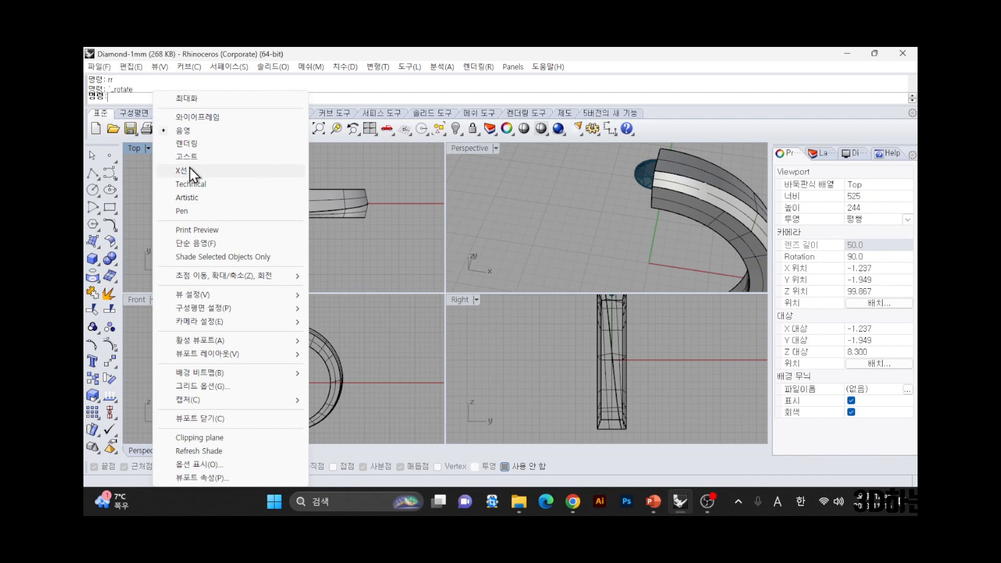
{"action": "left_click", "coordinate": [198, 117]}
{"action": "right_click_drag", "start_coordinate": [282, 250], "coordinate": [265, 254]}
- Rotate a copy of the open half band 180 degrees around the origin (0) in the Top view
{"action": "left_click_drag", "start_coordinate": [374, 150], "coordinate": [330, 228]}
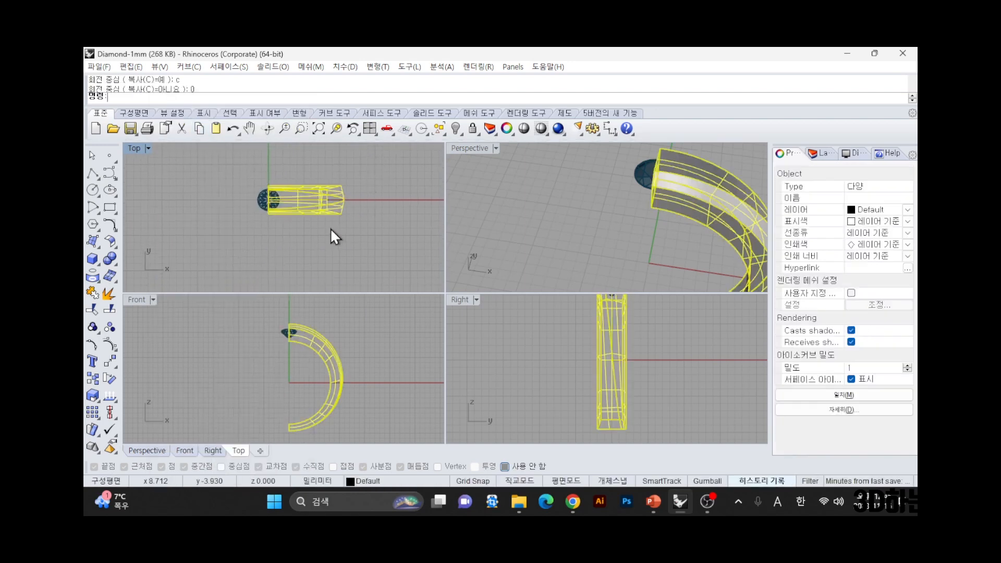
{"action": "left_click", "coordinate": [113, 383]}
{"action": "type", "text": "0"}
{"action": "key", "text": "Return"}
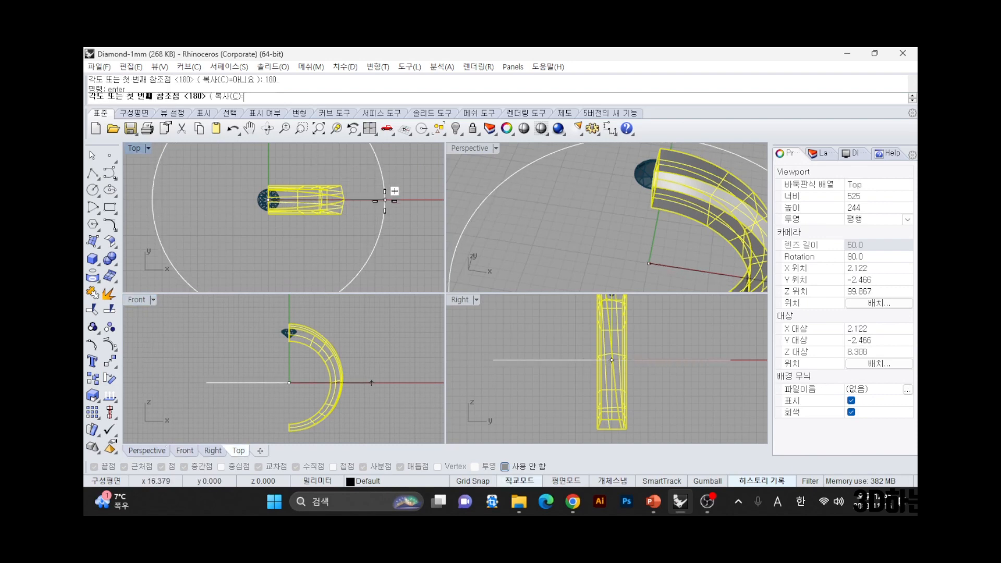
{"action": "left_click", "coordinate": [385, 202], "text": "shift"}
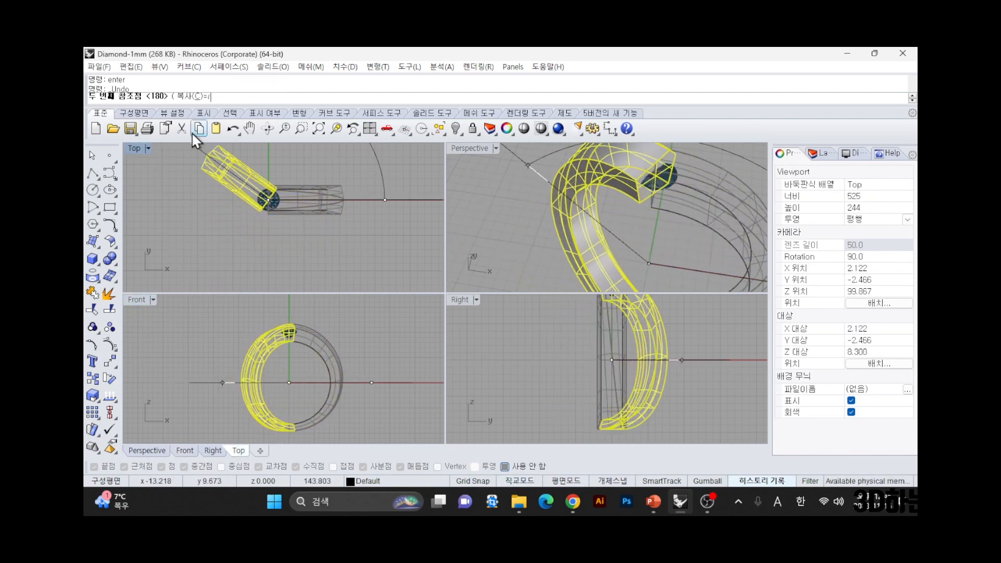
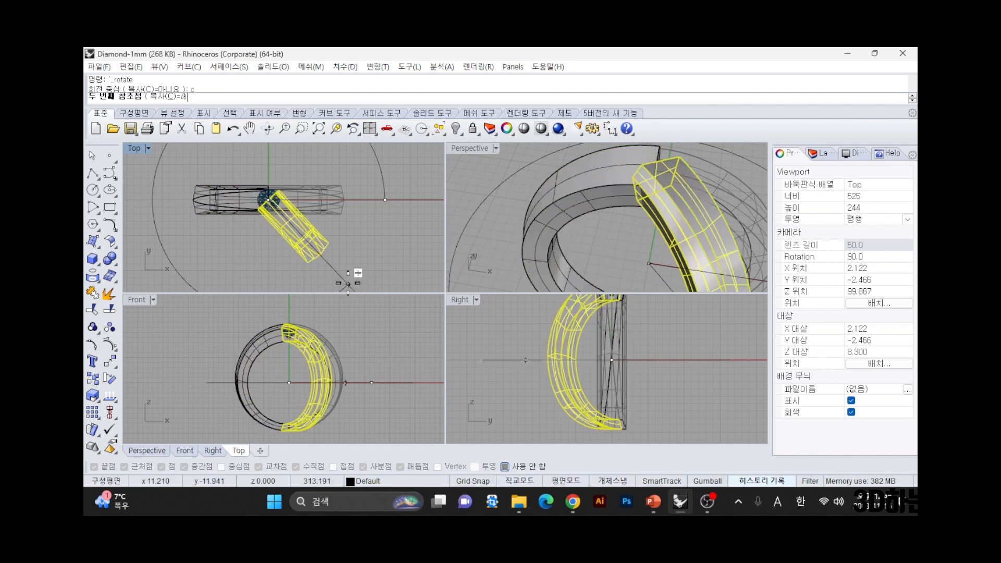
{"action": "key", "text": "Escape"}
{"action": "key", "text": "Escape"}
- Join the two open half bands into one ring polysurface
{"action": "right_click_drag", "start_coordinate": [637, 240], "coordinate": [700, 156]}
{"action": "scroll", "coordinate": [611, 348], "scroll_direction": "down", "scroll_amount": 12}
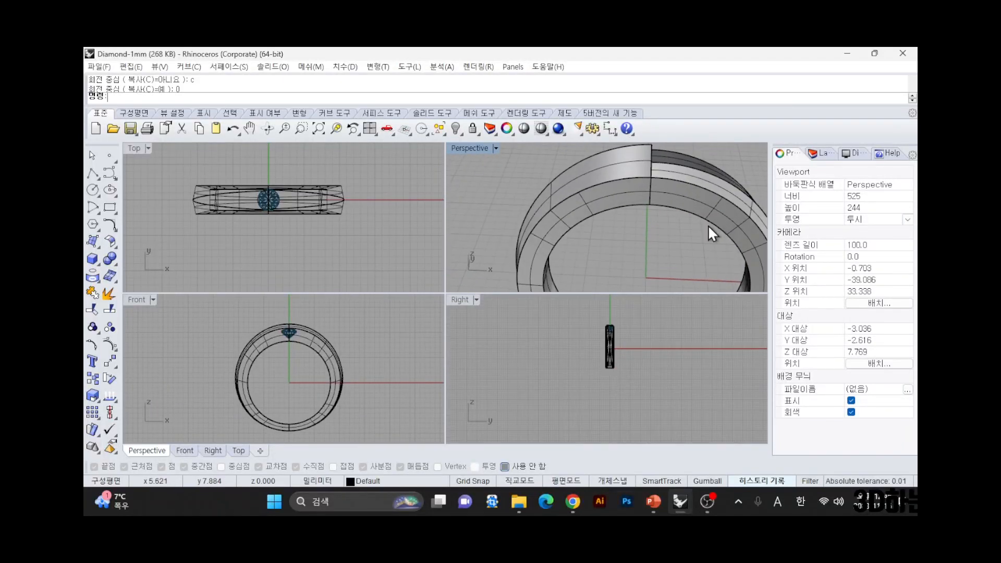
{"action": "scroll", "coordinate": [694, 230], "scroll_direction": "down", "scroll_amount": 8}
{"action": "type", "text": "A"}
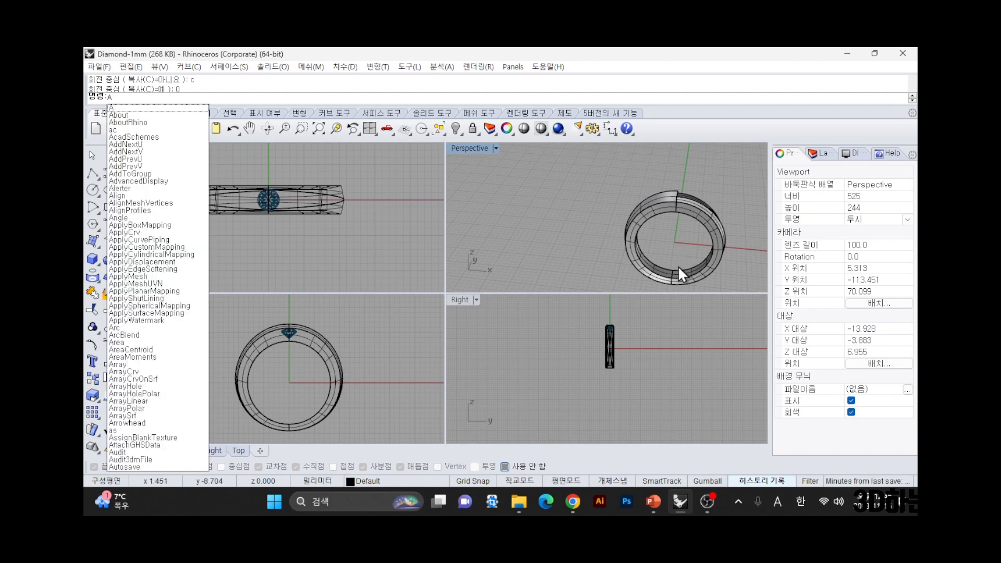
{"action": "scroll", "coordinate": [677, 252], "scroll_direction": "up", "scroll_amount": 10}
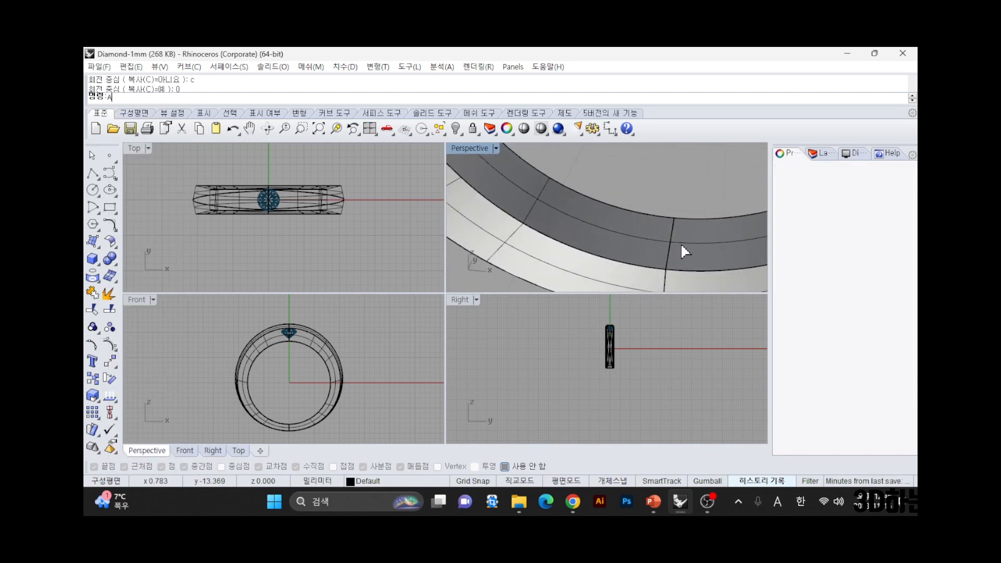
{"action": "left_click", "coordinate": [681, 243]}
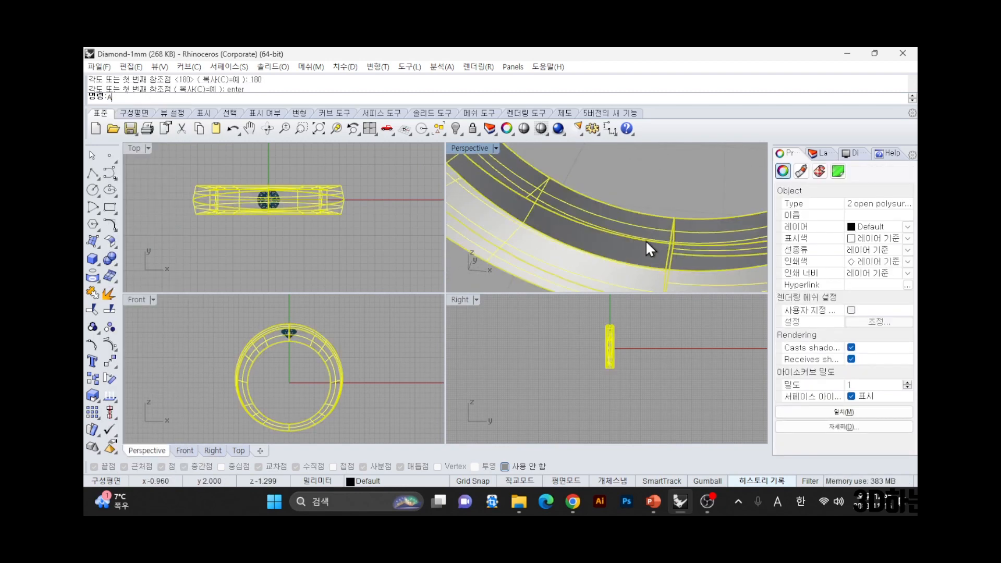
{"action": "type", "text": "j"}
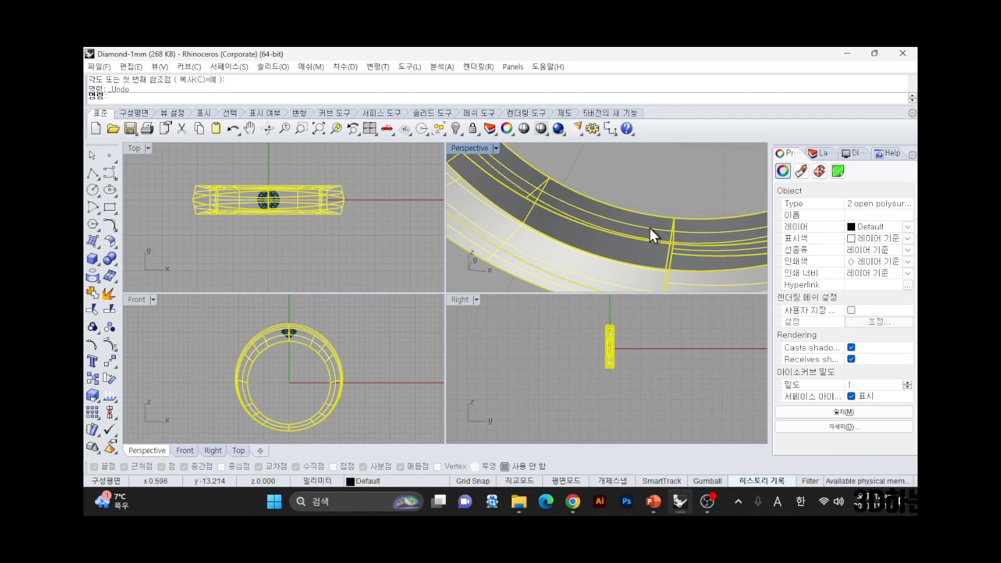
{"action": "key", "text": "Return"}
{"action": "left_click", "coordinate": [672, 191]}
{"action": "left_click", "coordinate": [640, 250]}
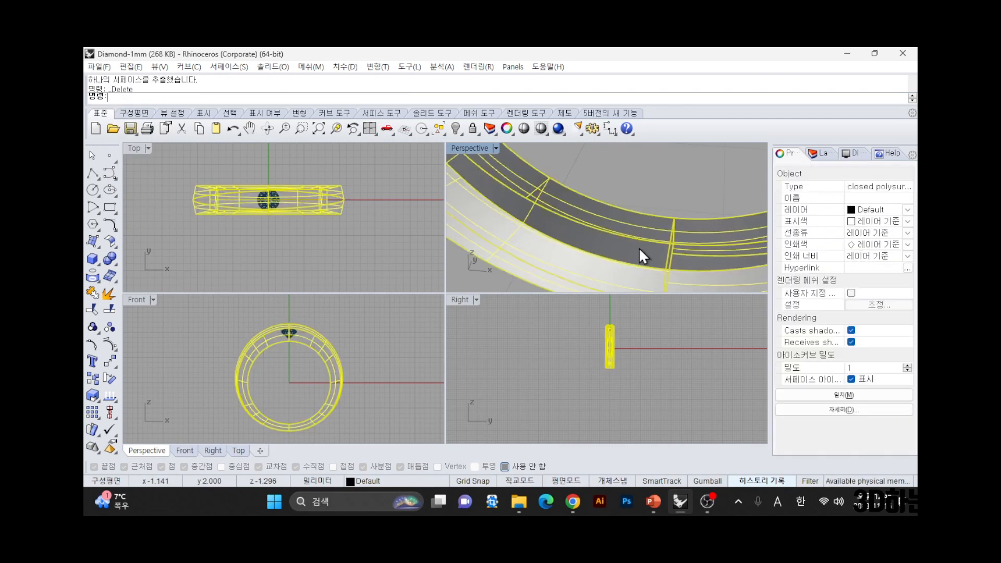
- Flip the surface normals of the joined ring band with the Dir command
{"action": "scroll", "coordinate": [654, 234], "scroll_direction": "down", "scroll_amount": 6}
{"action": "right_click_drag", "start_coordinate": [654, 235], "coordinate": [630, 255]}
{"action": "scroll", "coordinate": [635, 189], "scroll_direction": "down", "scroll_amount": 5}
{"action": "right_click_drag", "start_coordinate": [644, 187], "coordinate": [634, 275], "text": "shift"}
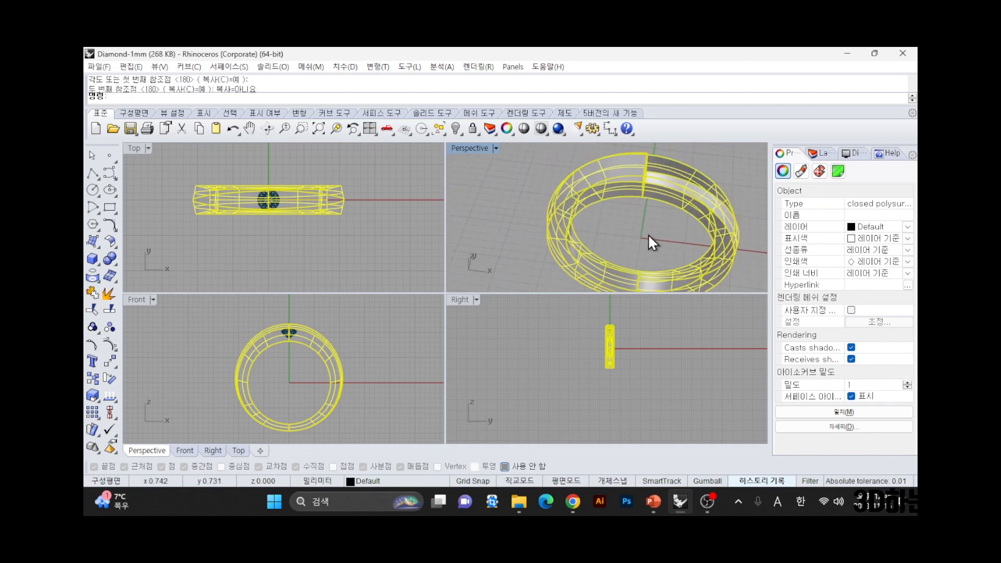
{"action": "key", "text": "Delete"}
{"action": "key", "text": "space"}
{"action": "type", "text": "fs"}
{"action": "key", "text": "space"}
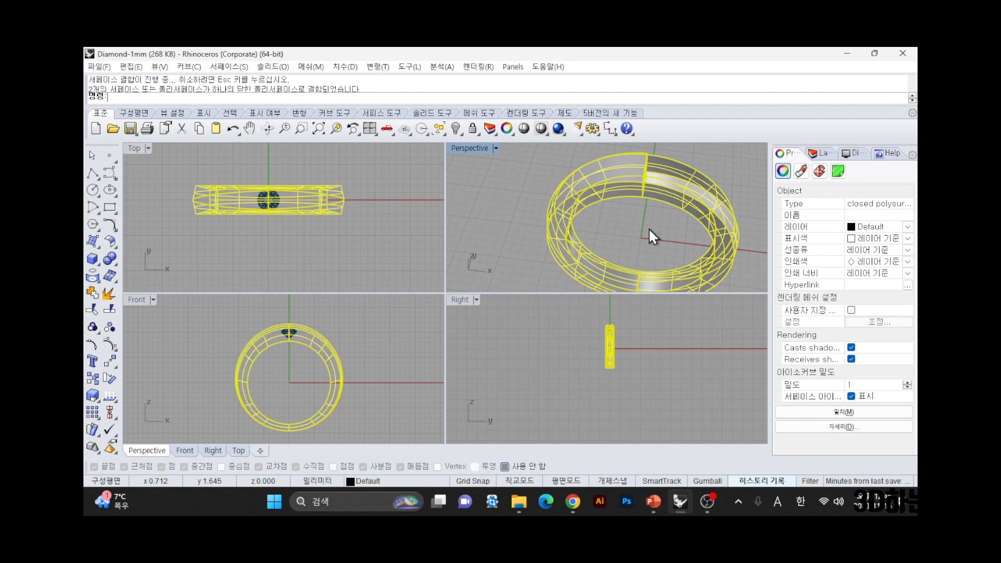
{"action": "type", "text": "fs"}
{"action": "key", "text": "space"}
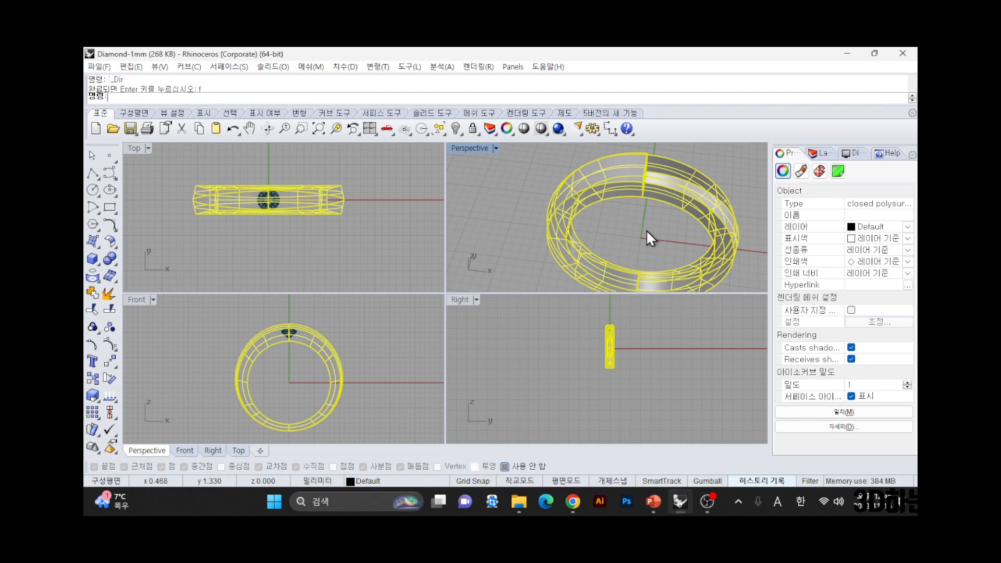
- Reselect the ring band polysurface and run the fs direction-flip alias on it again
{"action": "left_click", "coordinate": [646, 229]}
{"action": "left_click", "coordinate": [632, 181]}
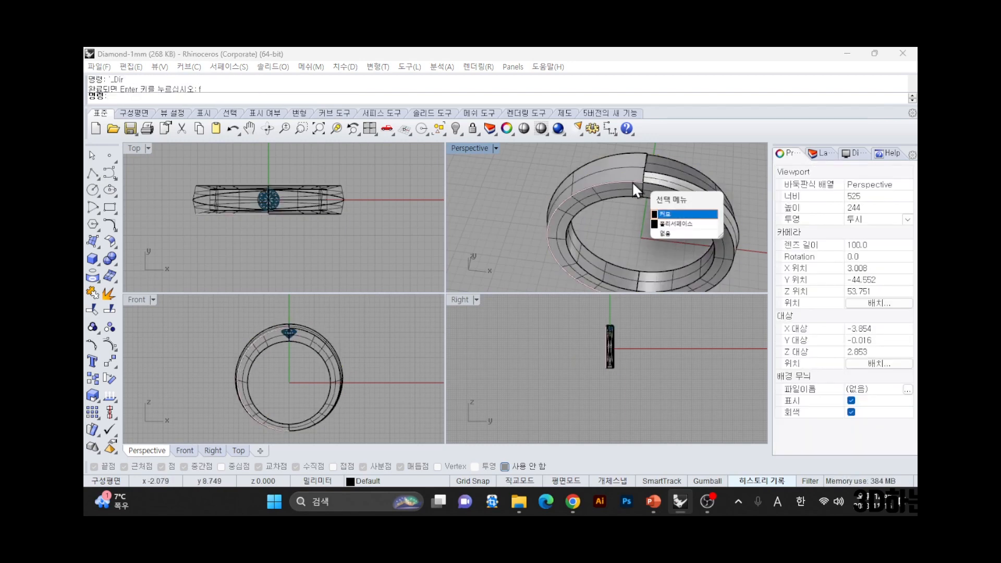
{"action": "left_click", "coordinate": [631, 172]}
{"action": "type", "text": "fs"}
{"action": "key", "text": "space"}
{"action": "left_click", "coordinate": [648, 264]}
{"action": "right_click_drag", "start_coordinate": [648, 264], "coordinate": [606, 292]}
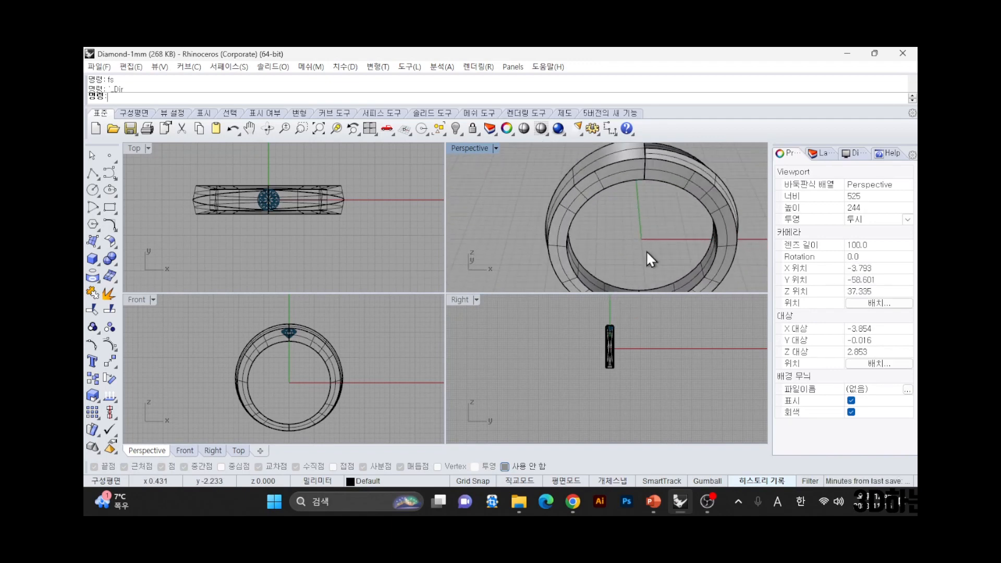
{"action": "mouse_move", "coordinate": [651, 259]}
{"action": "right_mouse_down"}
{"action": "mouse_move", "coordinate": [645, 213]}
{"action": "mouse_move", "coordinate": [652, 245]}
{"action": "right_mouse_up"}
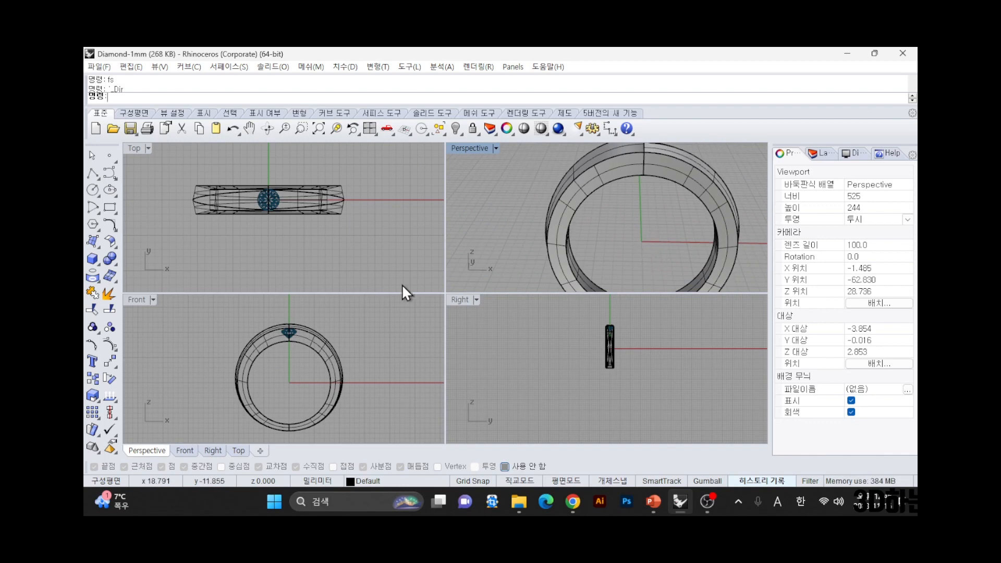
- Move the gem slightly upward within the ring band in the Front view
{"action": "scroll", "coordinate": [293, 327], "scroll_direction": "up", "scroll_amount": 5}
{"action": "scroll", "coordinate": [304, 327], "scroll_direction": "down", "scroll_amount": 1}
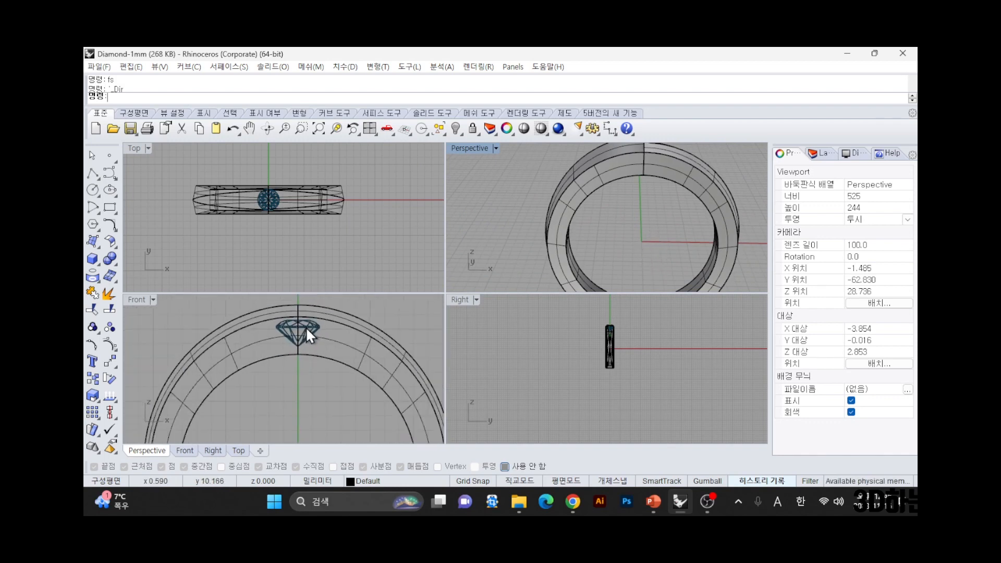
{"action": "scroll", "coordinate": [304, 327], "scroll_direction": "down", "scroll_amount": 1}
{"action": "left_click", "coordinate": [305, 327]}
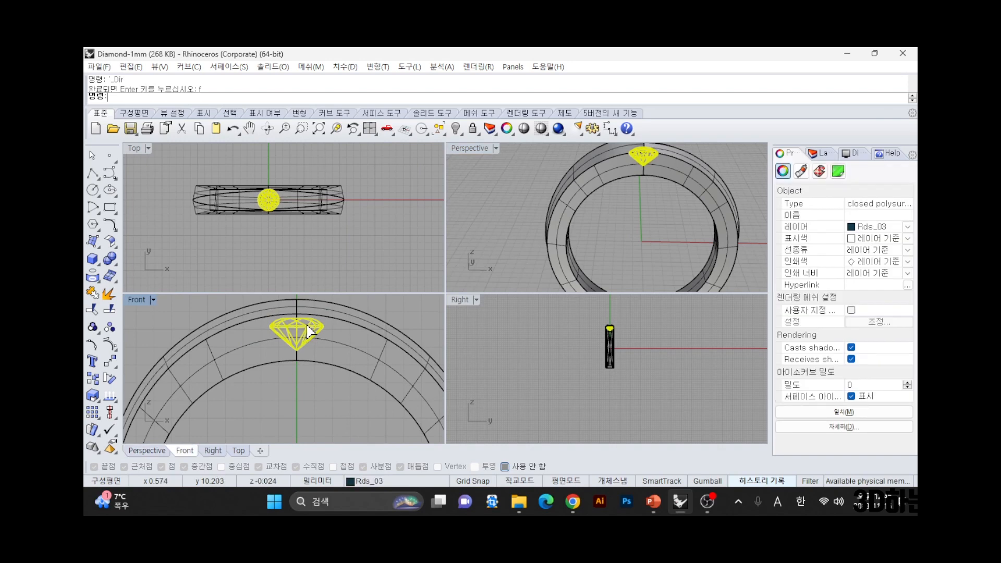
{"action": "left_click_drag", "start_coordinate": [306, 325], "coordinate": [308, 323], "text": "shift"}
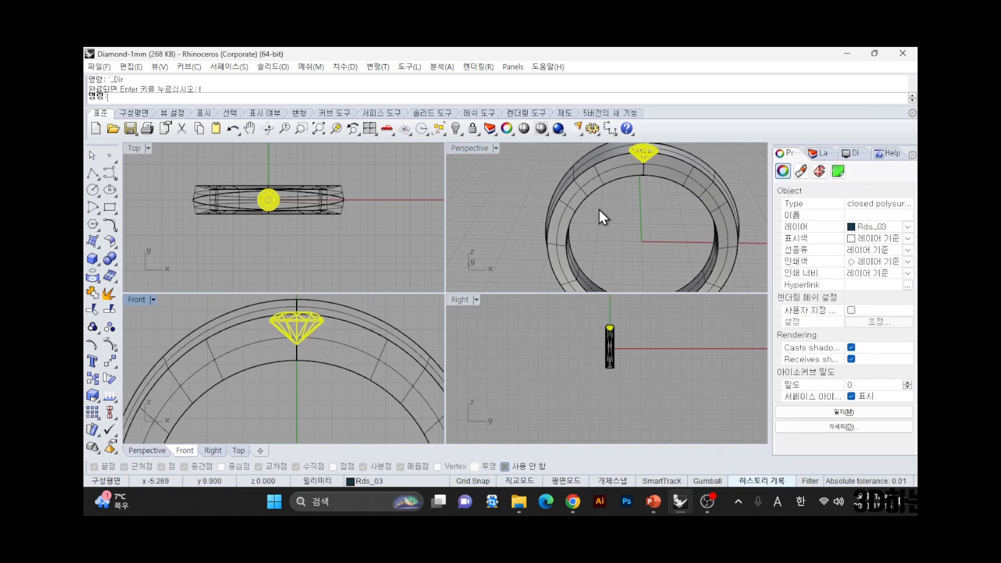
{"action": "left_click", "coordinate": [584, 206]}
- Delete the existing U-shaped open curve around the gem
{"action": "right_click_drag", "start_coordinate": [570, 196], "coordinate": [593, 214]}
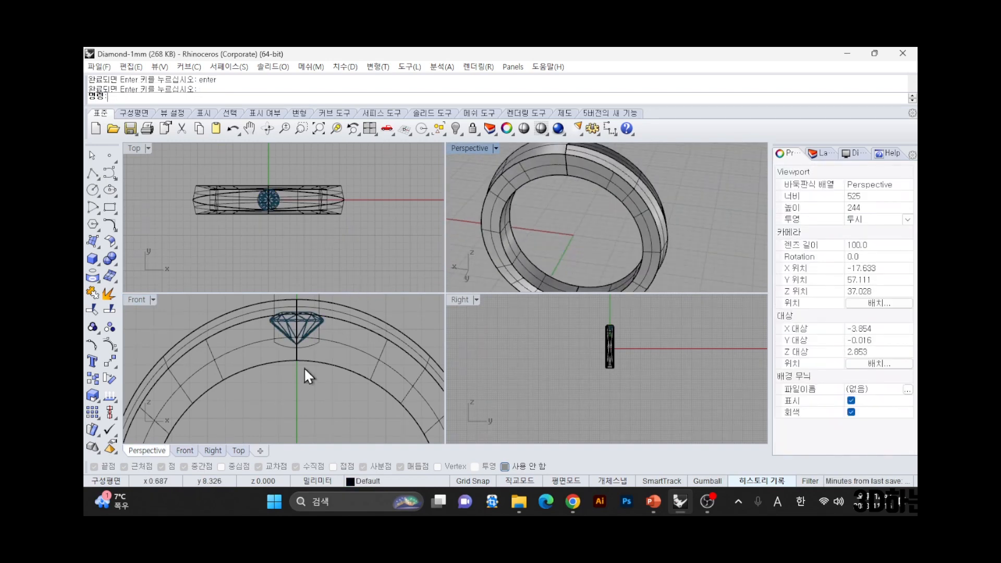
{"action": "right_click_drag", "start_coordinate": [280, 371], "coordinate": [286, 416]}
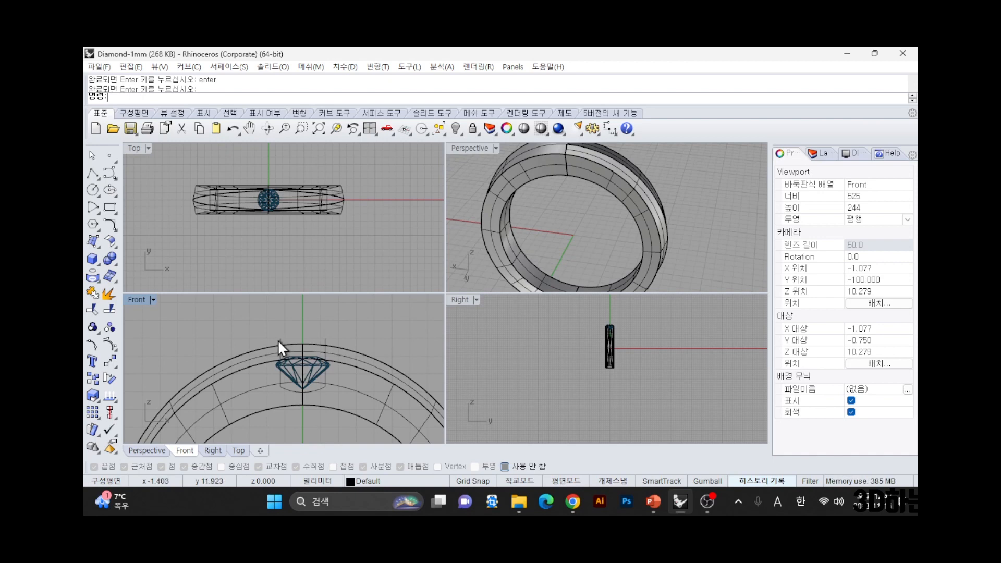
{"action": "left_click", "coordinate": [279, 345]}
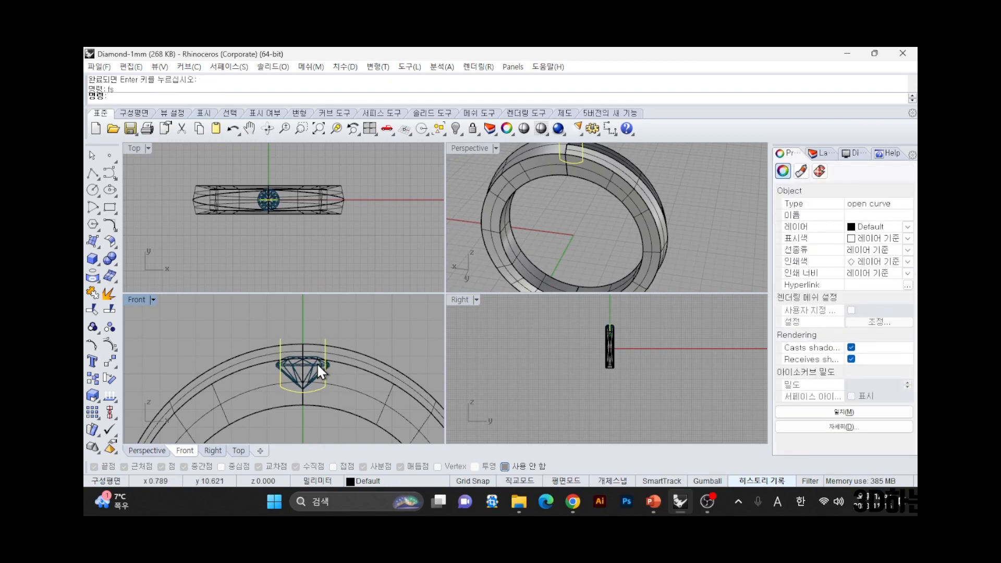
{"action": "scroll", "coordinate": [276, 363], "scroll_direction": "up", "scroll_amount": 12}
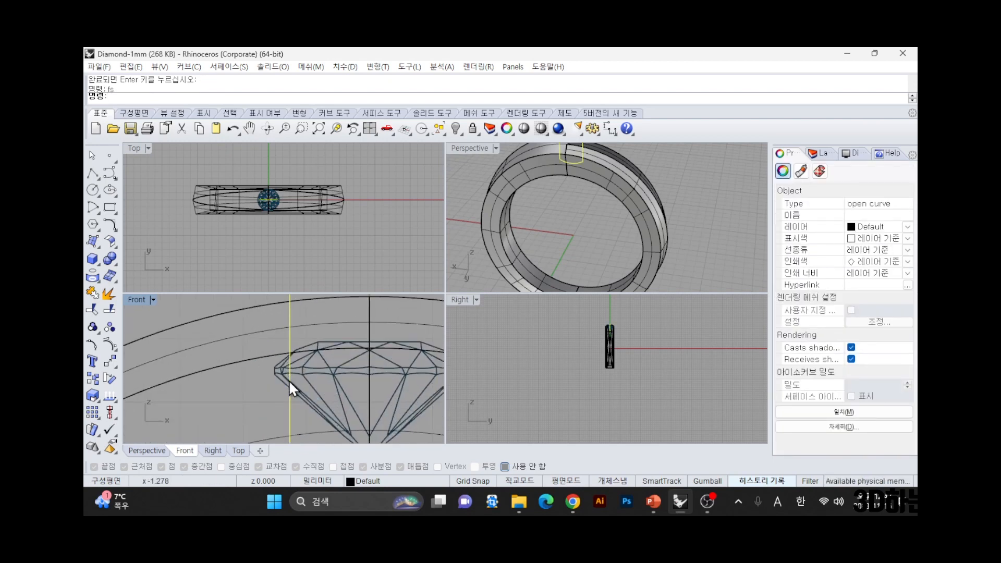
{"action": "key", "text": "Delete"}
- Draw a vertical polyline about 3.4 mm long just inside the gem's left edge, from above the band to below the gem
{"action": "left_click", "coordinate": [92, 175]}
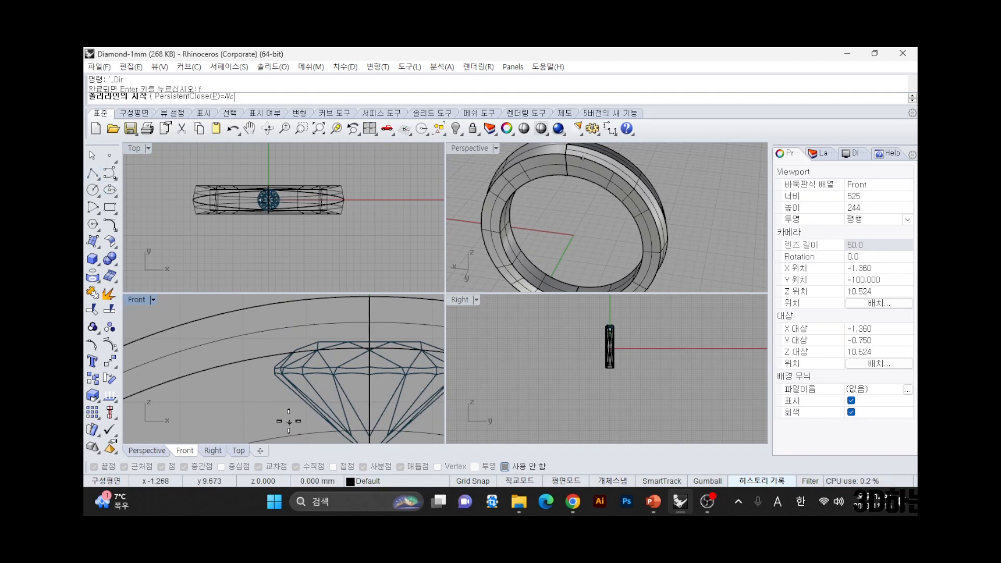
{"action": "scroll", "coordinate": [290, 387], "scroll_direction": "down", "scroll_amount": 3}
{"action": "left_click", "coordinate": [290, 322]}
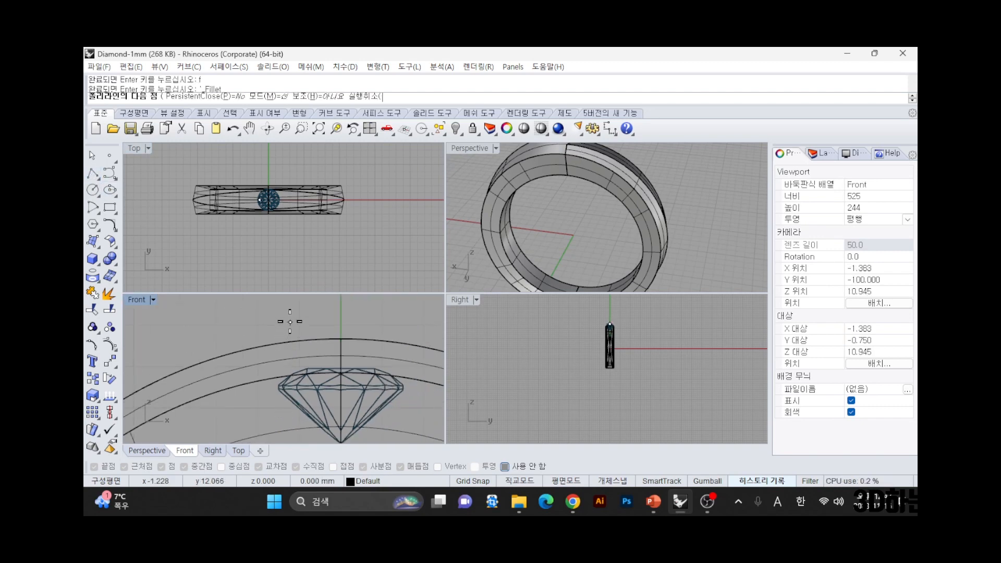
{"action": "right_click_drag", "start_coordinate": [290, 422], "coordinate": [295, 382]}
{"action": "left_click", "coordinate": [296, 422], "text": "shift"}
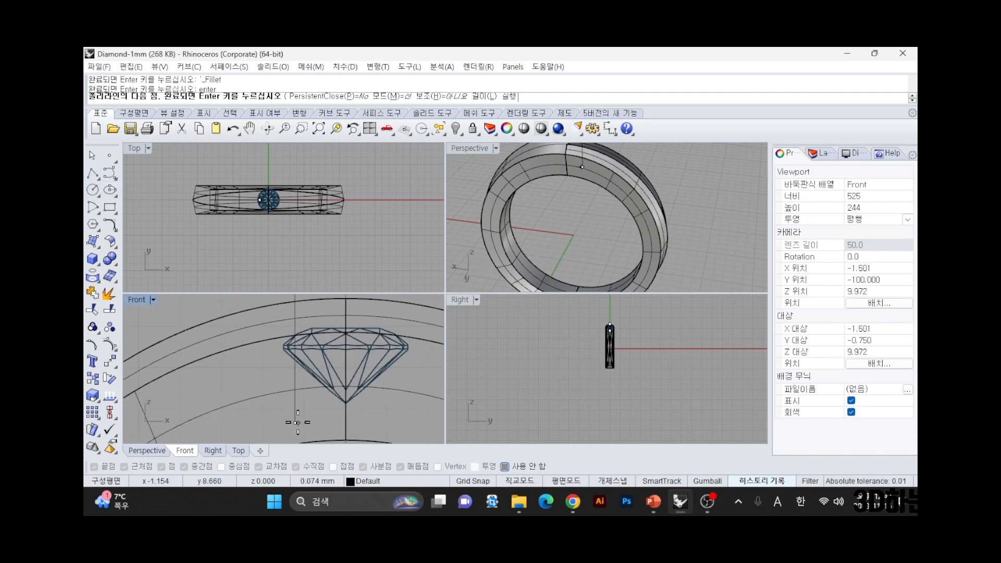
{"action": "key", "text": "Return"}
{"action": "type", "text": "fs"}
{"action": "key", "text": "Return"}
- Nudge the vertical line slightly inward toward the gem's centre in the Front view
{"action": "scroll", "coordinate": [292, 344], "scroll_direction": "up", "scroll_amount": 8}
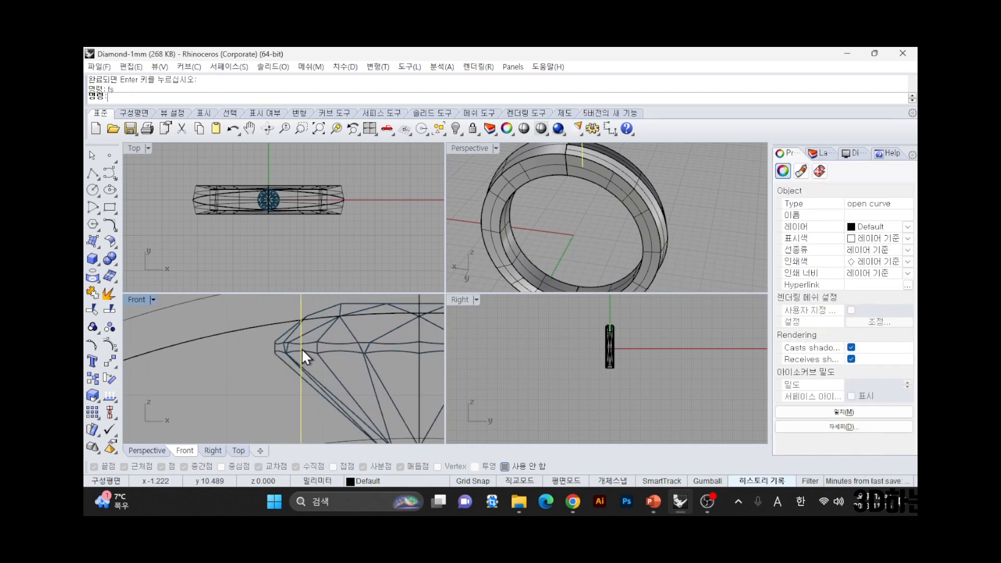
{"action": "scroll", "coordinate": [301, 348], "scroll_direction": "down", "scroll_amount": 5}
{"action": "key", "text": "alt+Right"}
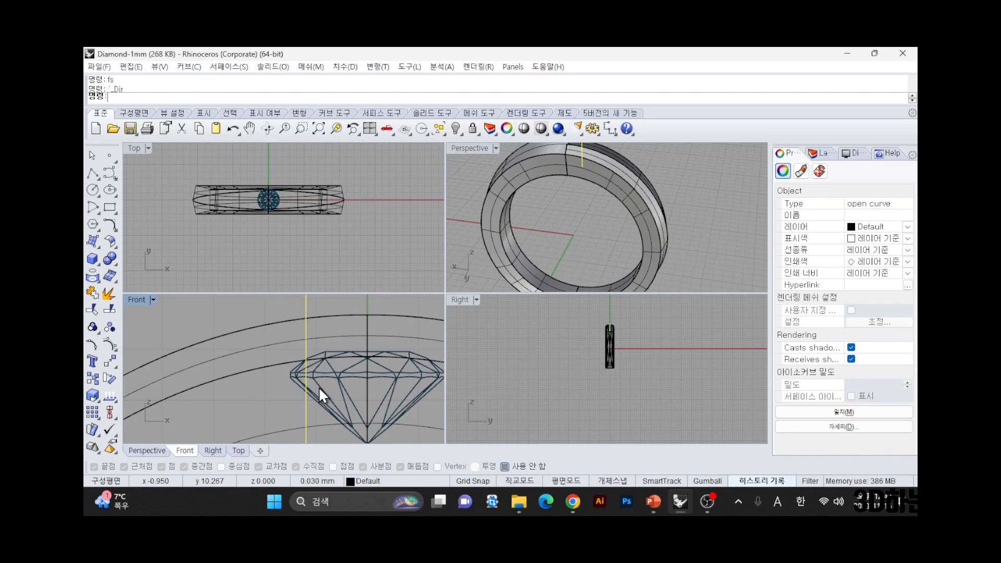
{"action": "key", "text": "alt+Right"}
{"action": "scroll", "coordinate": [336, 400], "scroll_direction": "down", "scroll_amount": 4}
{"action": "right_click_drag", "start_coordinate": [343, 402], "coordinate": [301, 381]}
{"action": "scroll", "coordinate": [292, 357], "scroll_direction": "up", "scroll_amount": 5}
{"action": "scroll", "coordinate": [311, 360], "scroll_direction": "down", "scroll_amount": 3}
{"action": "scroll", "coordinate": [318, 357], "scroll_direction": "down", "scroll_amount": 3}
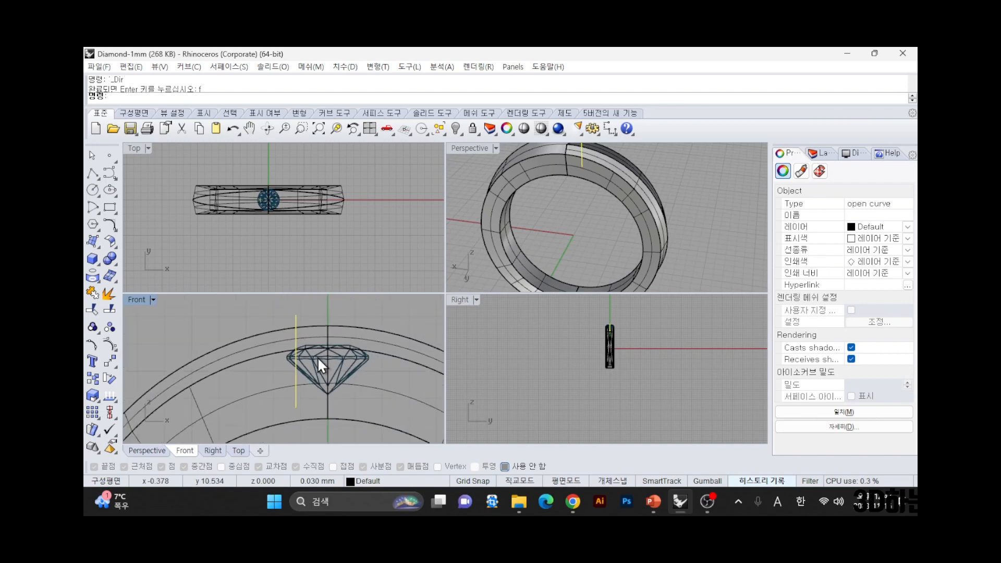
- Mirror the vertical line across the ring's vertical centre axis to the gem's other side
{"action": "type", "text": "Q"}
{"action": "key", "text": "Return"}
{"action": "left_click", "coordinate": [333, 313]}
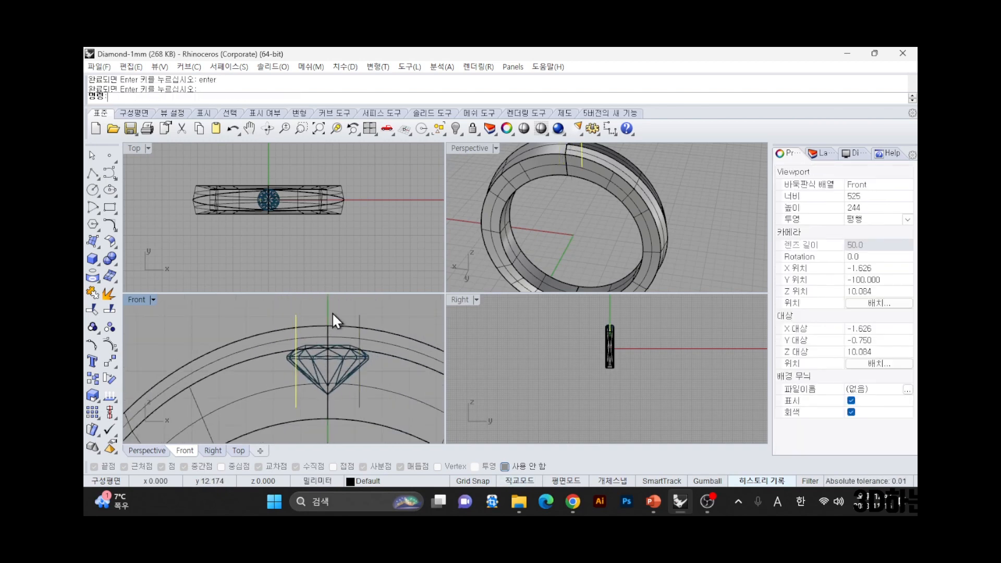
{"action": "scroll", "coordinate": [295, 321], "scroll_direction": "up", "scroll_amount": 3}
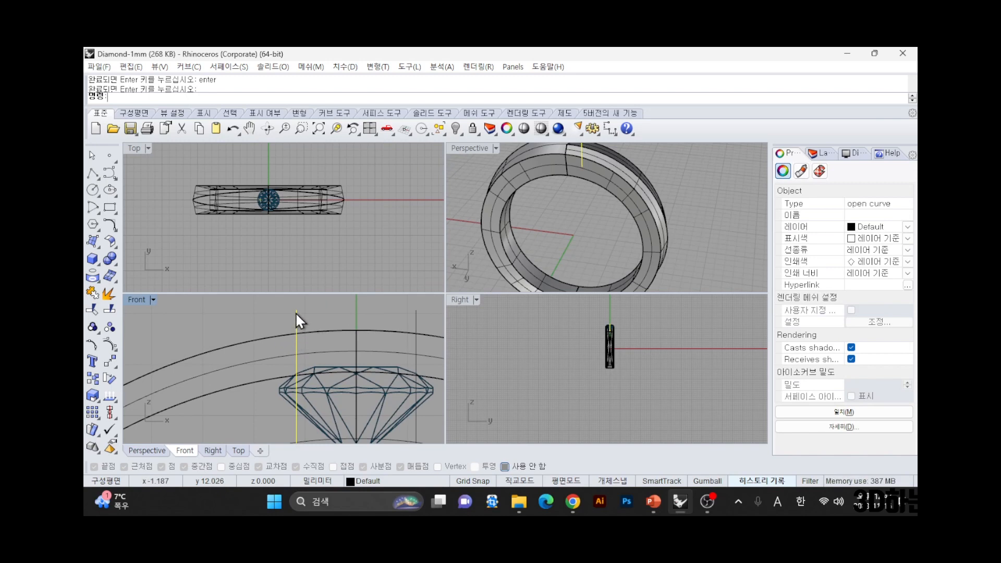
- Turn on object snaps and draw a downward-bulging arc between the two vertical lines across the gem's lower part
{"action": "left_click", "coordinate": [417, 318], "text": "shift"}
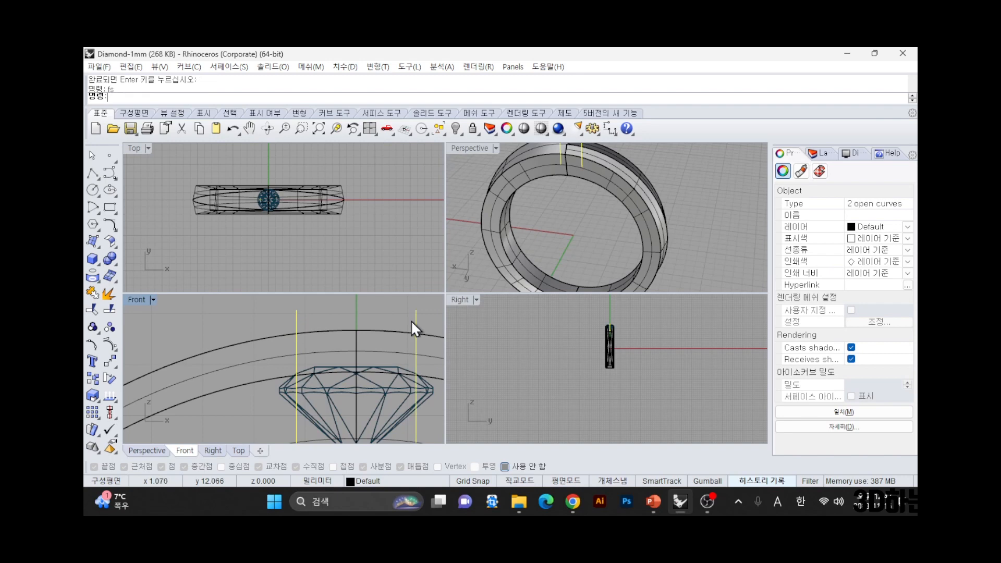
{"action": "scroll", "coordinate": [412, 324], "scroll_direction": "down", "scroll_amount": 3}
{"action": "right_click_drag", "start_coordinate": [417, 365], "coordinate": [352, 357]}
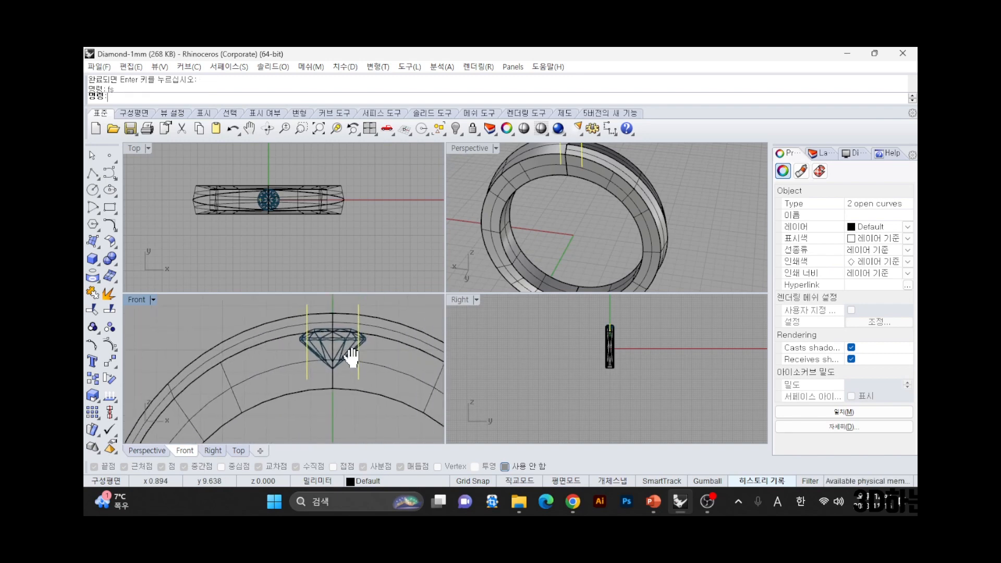
{"action": "left_click", "coordinate": [94, 208]}
{"action": "left_click", "coordinate": [145, 214]}
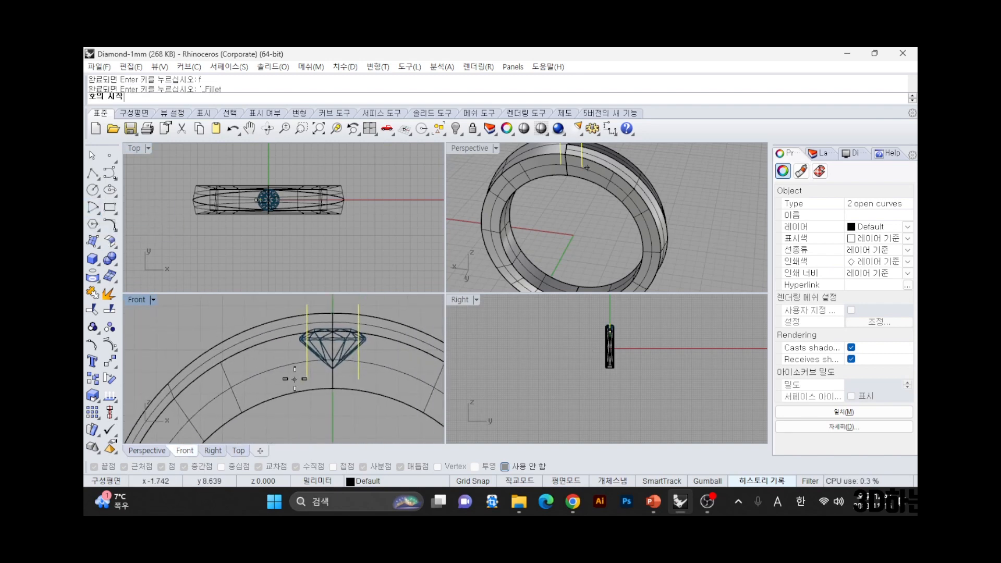
{"action": "scroll", "coordinate": [312, 360], "scroll_direction": "up", "scroll_amount": 3}
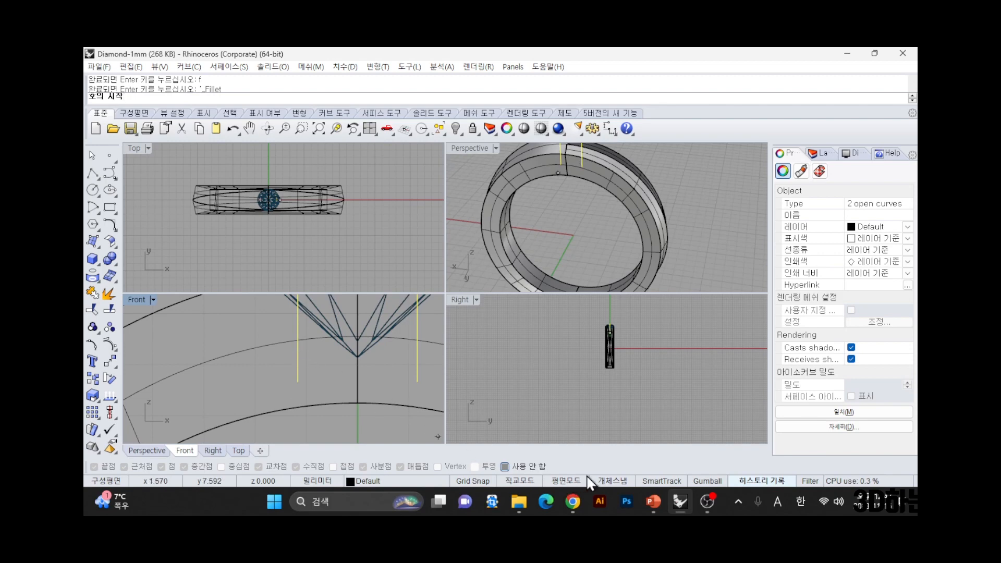
{"action": "left_click", "coordinate": [611, 480]}
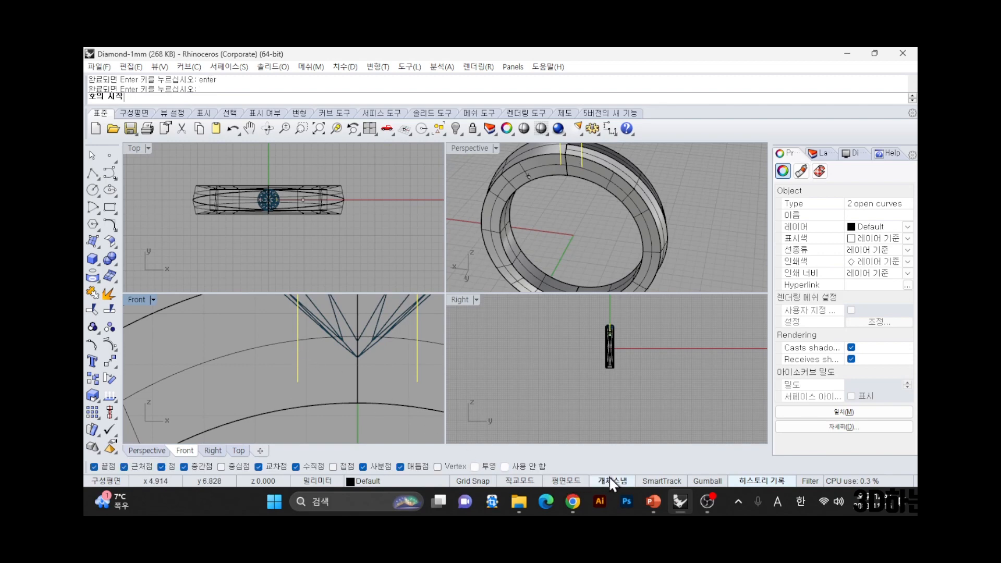
{"action": "left_click", "coordinate": [298, 351]}
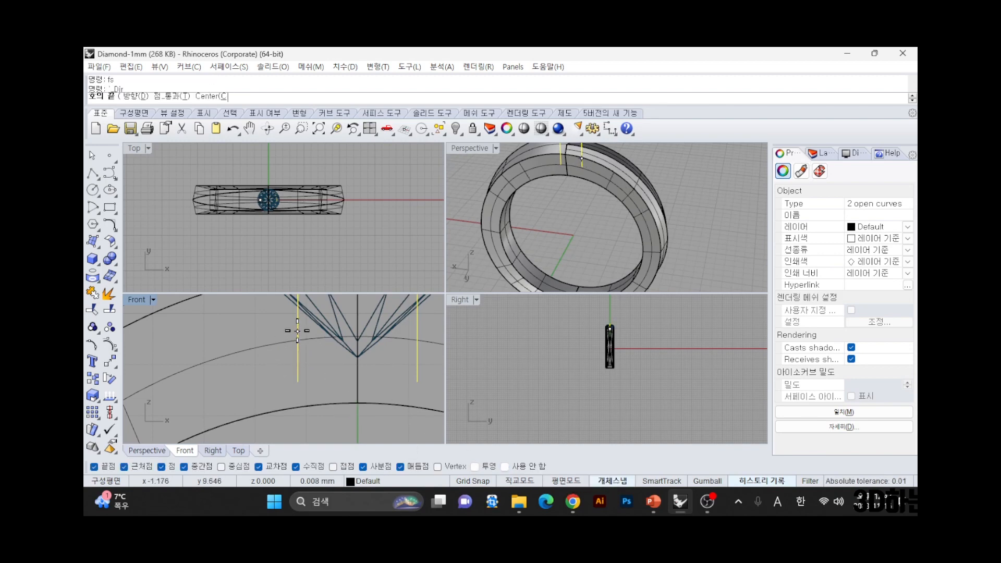
{"action": "left_click", "coordinate": [418, 332]}
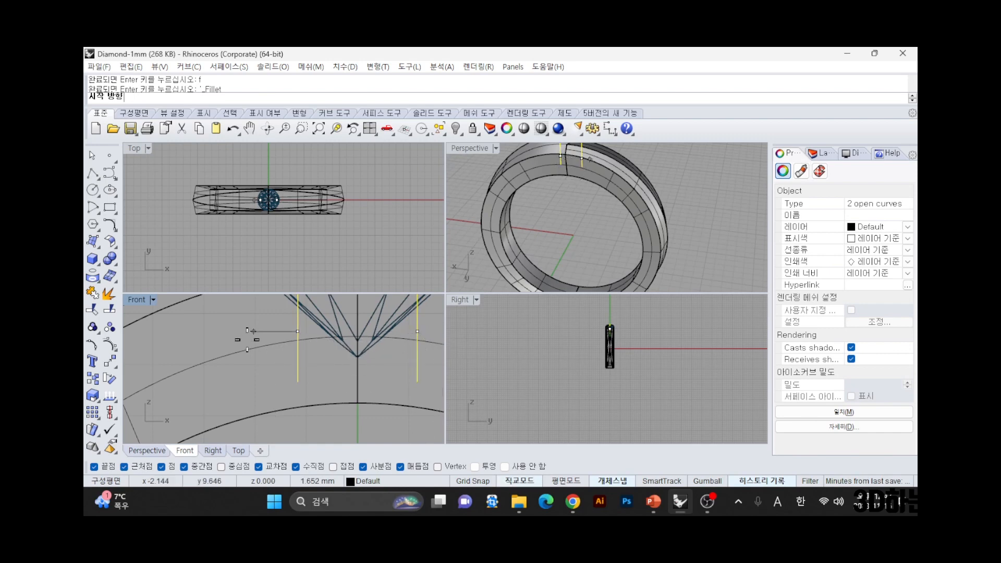
{"action": "left_click", "coordinate": [316, 350], "text": "shift"}
- Move the arc slightly upward between the two vertical lines in the Front view
{"action": "scroll", "coordinate": [320, 380], "scroll_direction": "down", "scroll_amount": 6}
{"action": "right_click_drag", "start_coordinate": [316, 383], "coordinate": [320, 411]}
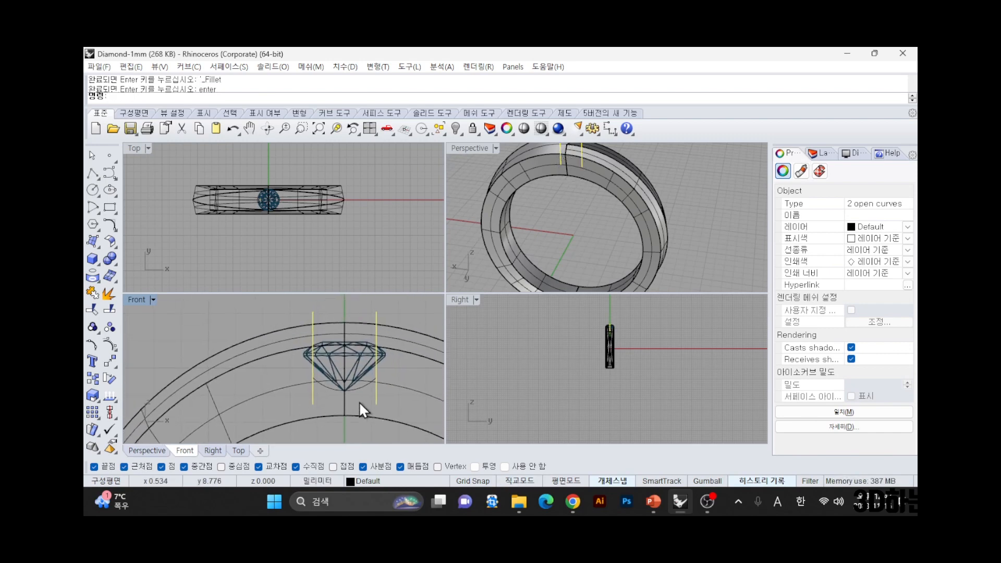
{"action": "scroll", "coordinate": [361, 390], "scroll_direction": "up", "scroll_amount": 2}
{"action": "left_click", "coordinate": [365, 388]}
{"action": "left_click_drag", "start_coordinate": [365, 388], "coordinate": [366, 382], "text": "shift"}
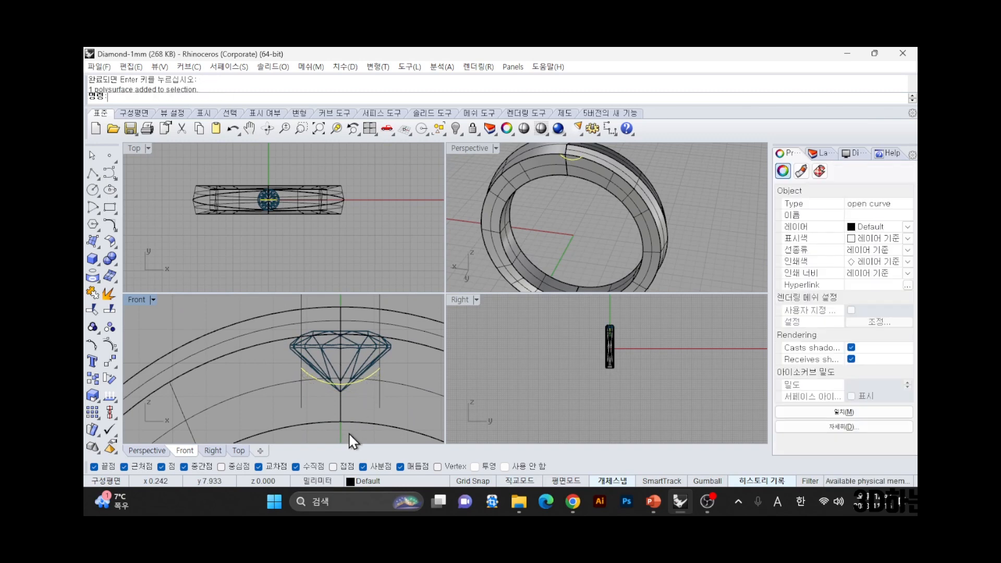
- Trim both vertical lines below the arc and join the three pieces into one U-shaped curve
{"action": "left_click", "coordinate": [302, 397], "text": "shift"}
{"action": "left_click", "coordinate": [380, 401], "text": "shift"}
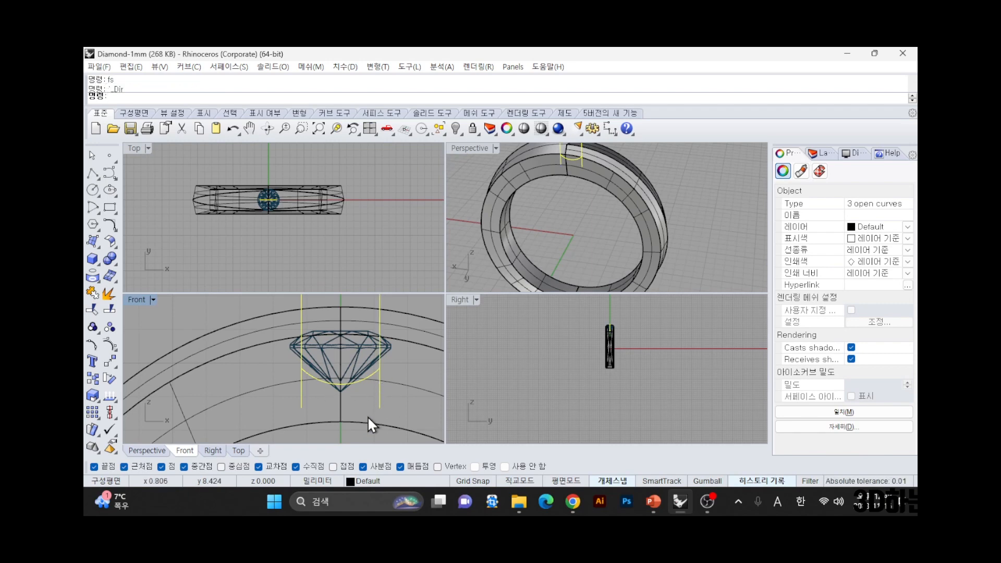
{"action": "type", "text": "t"}
{"action": "key", "text": "Return"}
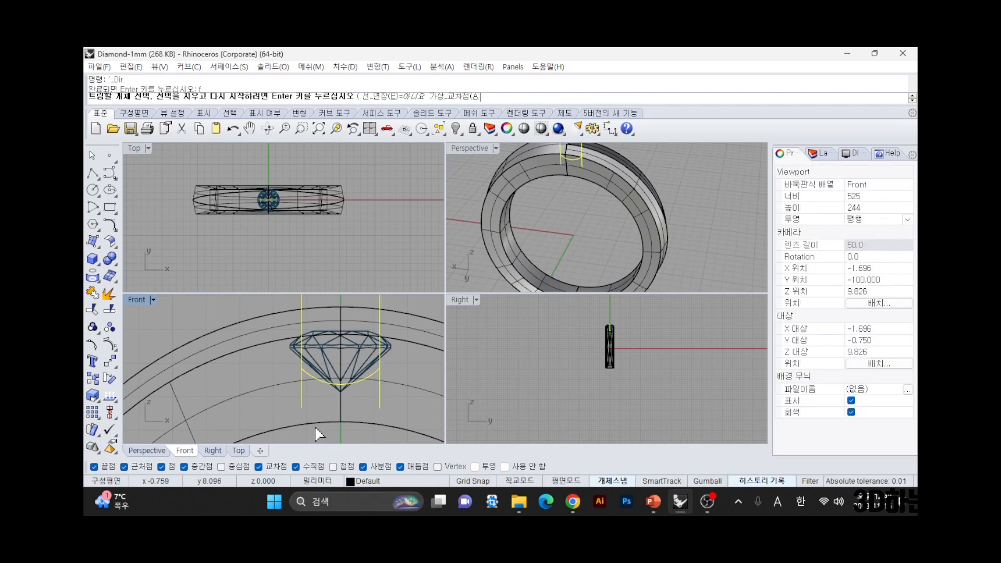
{"action": "left_click", "coordinate": [302, 398]}
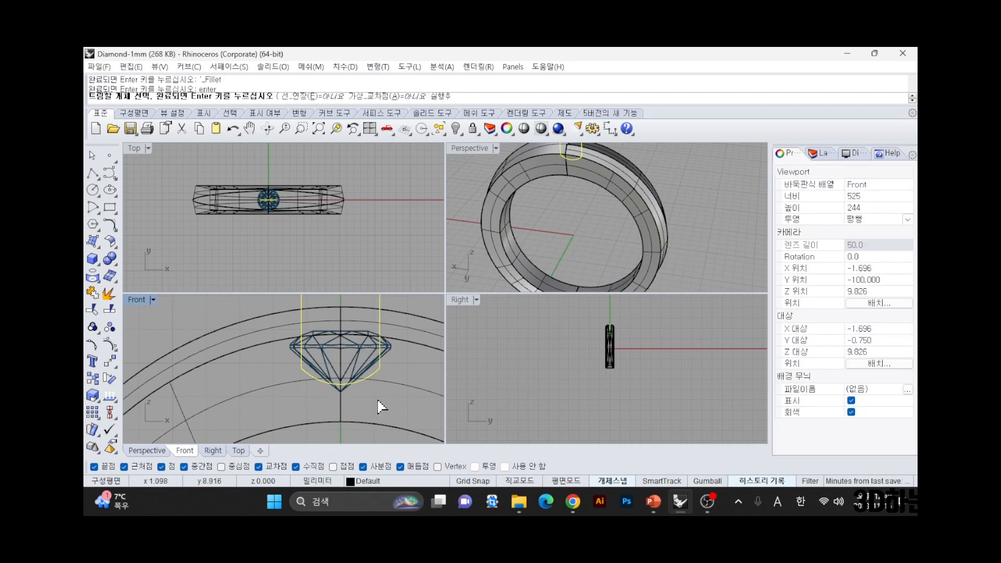
{"action": "key", "text": "Return"}
{"action": "type", "text": "uh"}
{"action": "key", "text": "Return"}
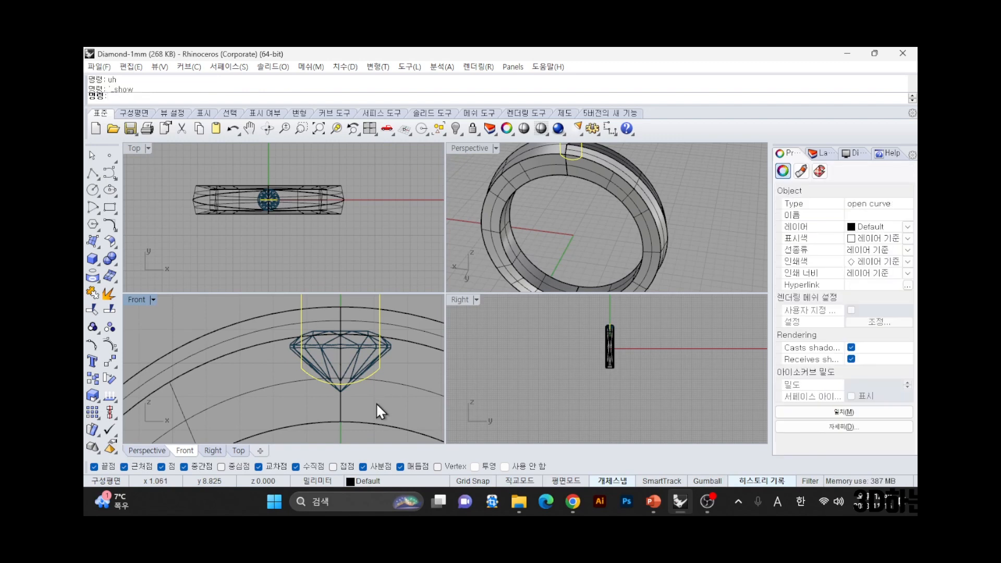
- Extrude the U-shaped curve to both sides so the surface passes fully through the width of the band
{"action": "type", "text": "ext"}
{"action": "key", "text": "Return"}
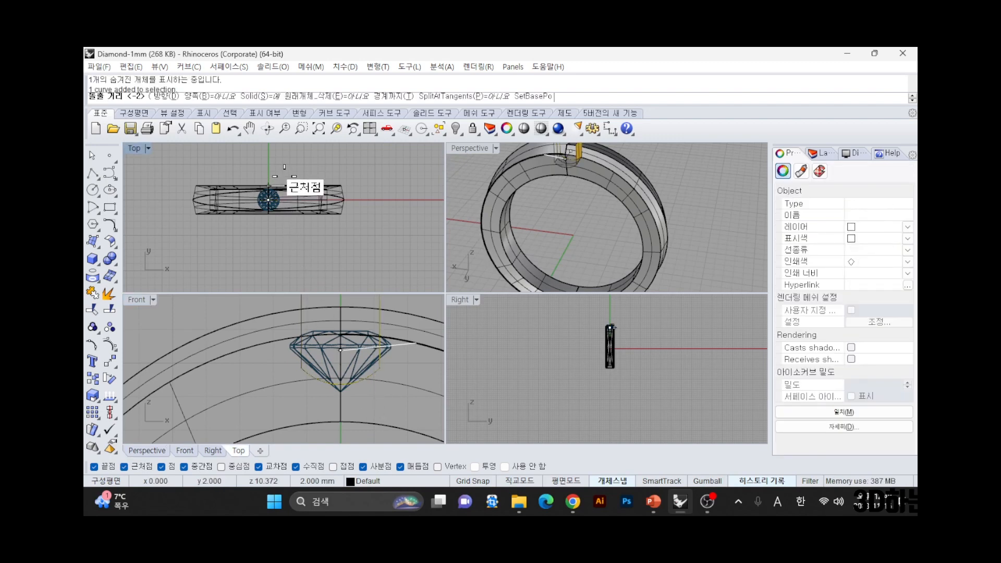
{"action": "left_click", "coordinate": [211, 96]}
{"action": "left_click", "coordinate": [280, 160]}
{"action": "left_click", "coordinate": [379, 197]}
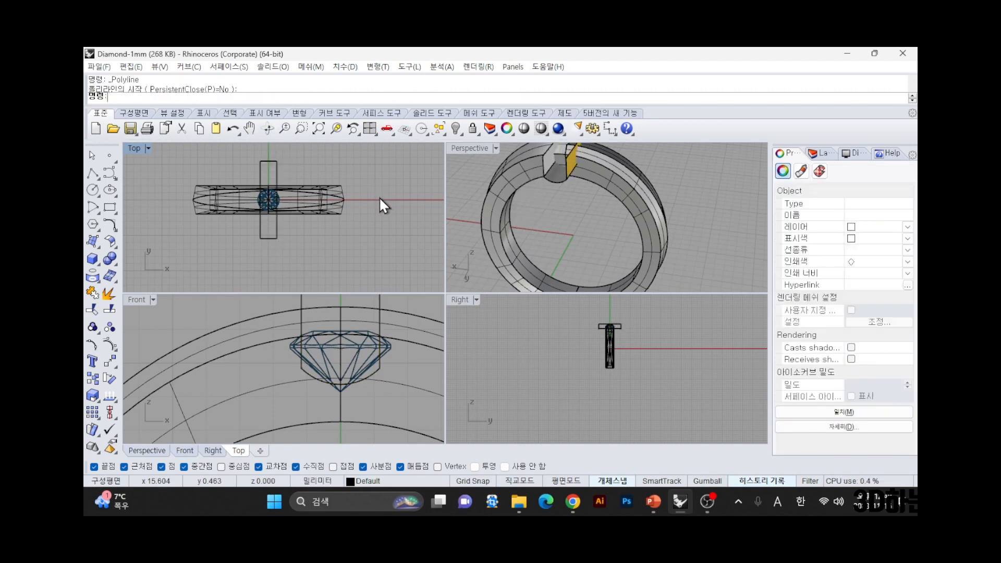
- Flip the surface normals of the extruded U-shaped surface that crosses the band
{"action": "right_click_drag", "start_coordinate": [545, 241], "coordinate": [595, 245]}
{"action": "scroll", "coordinate": [589, 219], "scroll_direction": "up", "scroll_amount": 5}
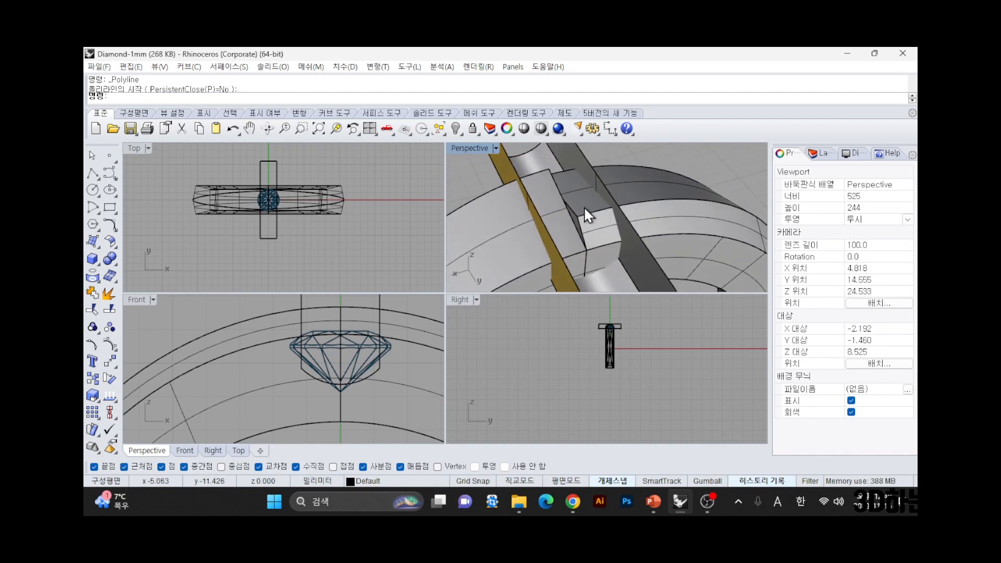
{"action": "mouse_move", "coordinate": [584, 206]}
{"action": "right_mouse_down"}
{"action": "mouse_move", "coordinate": [643, 223]}
{"action": "mouse_move", "coordinate": [646, 213]}
{"action": "mouse_move", "coordinate": [637, 241]}
{"action": "mouse_move", "coordinate": [570, 201]}
{"action": "right_mouse_up"}
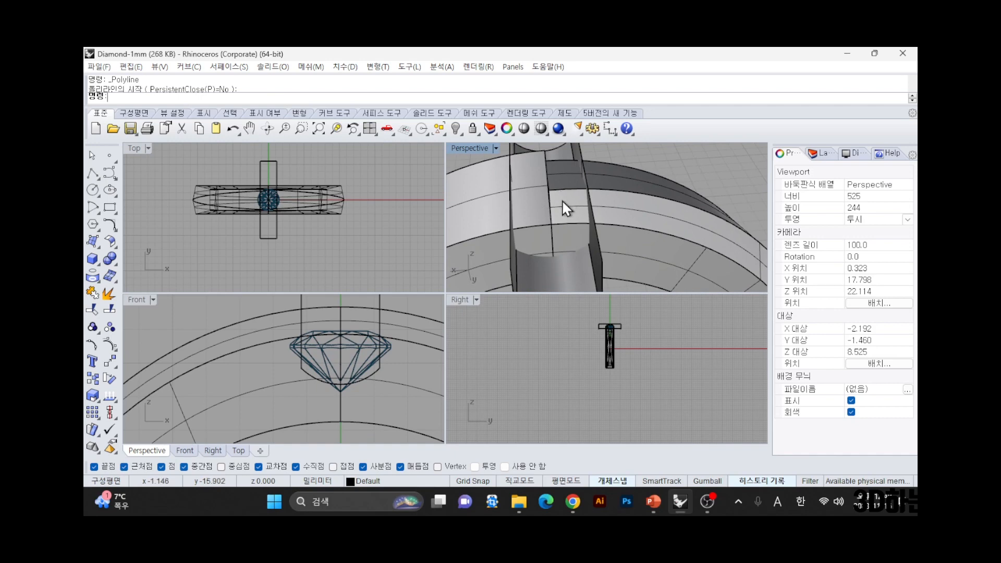
{"action": "right_click_drag", "start_coordinate": [472, 196], "coordinate": [494, 185]}
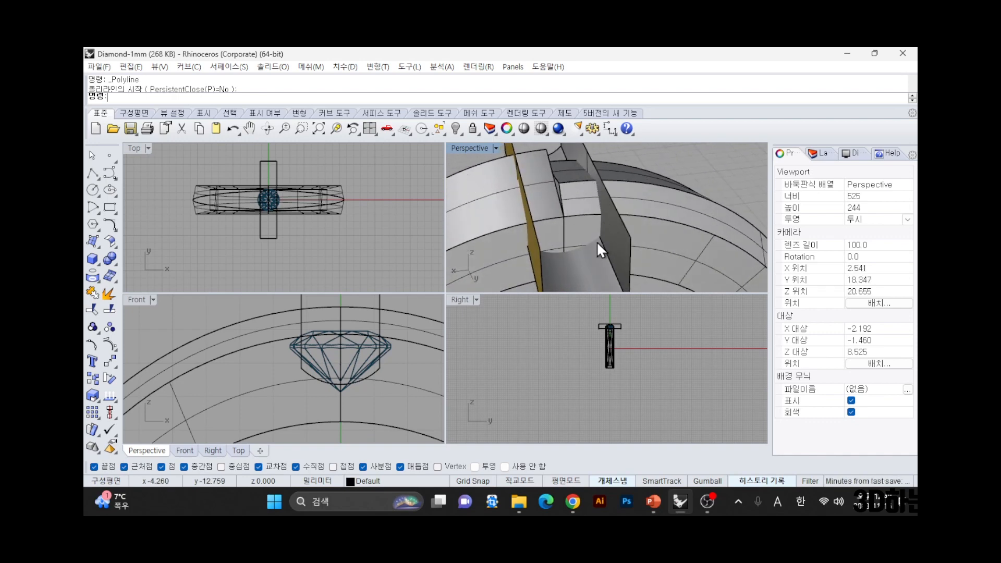
{"action": "left_click", "coordinate": [587, 282]}
{"action": "right_click_drag", "start_coordinate": [554, 253], "coordinate": [578, 219]}
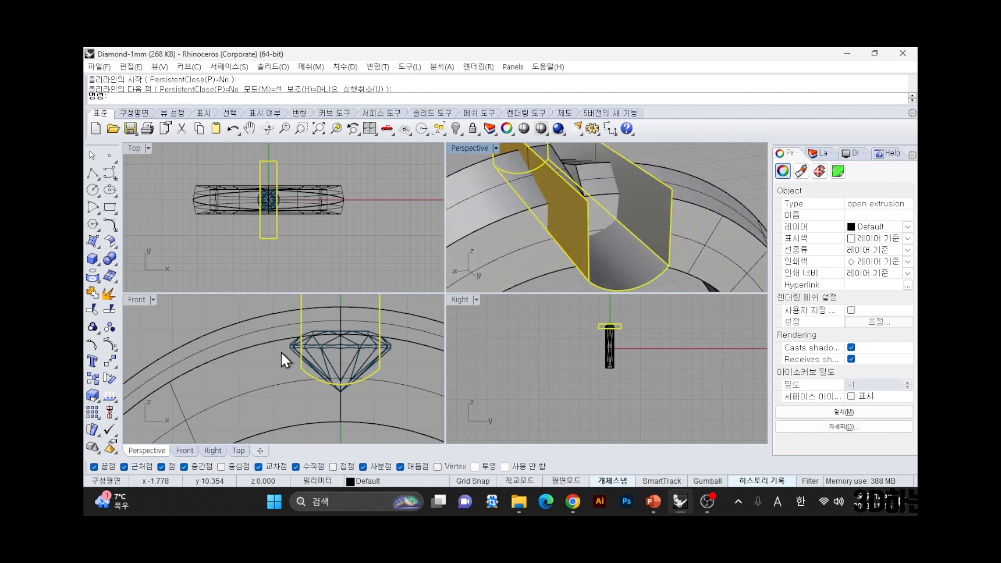
{"action": "type", "text": "0"}
{"action": "key", "text": "Return"}
{"action": "key", "text": "Escape"}
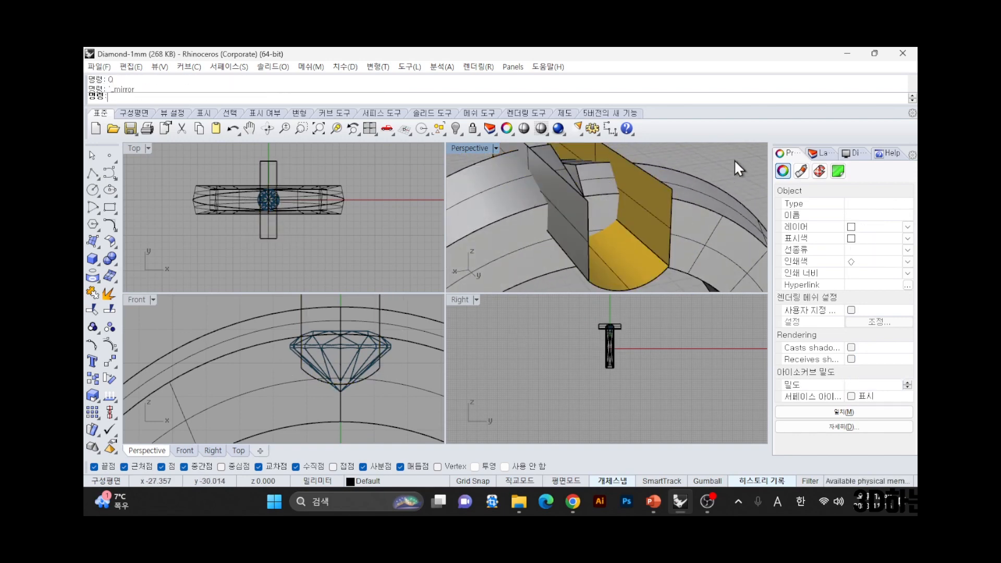
- Display the normal directions of the U-shaped surface crossing the band and flip them
{"action": "right_click_drag", "start_coordinate": [735, 162], "coordinate": [602, 258]}
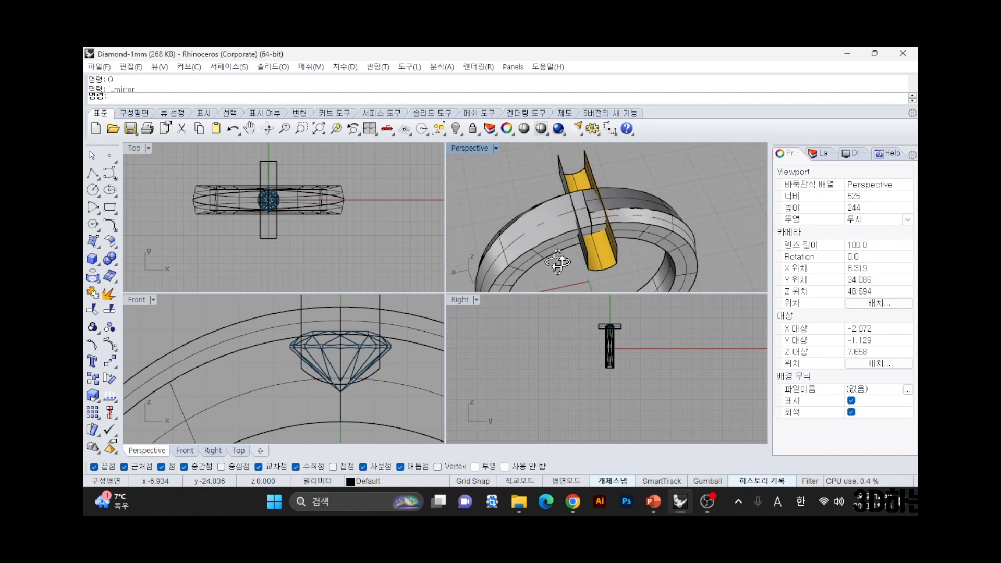
{"action": "left_click", "coordinate": [603, 252]}
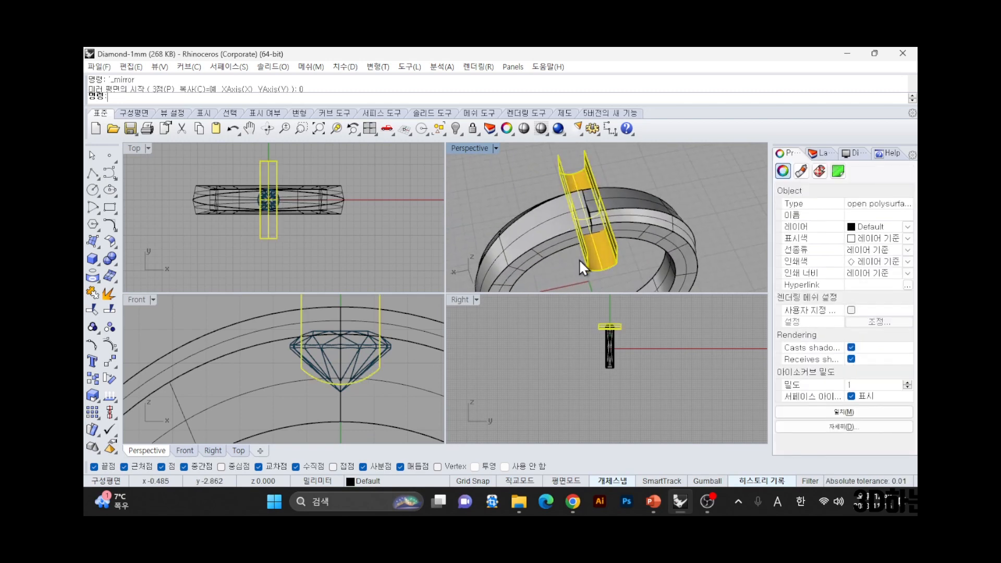
{"action": "right_click", "coordinate": [111, 392]}
{"action": "right_click", "coordinate": [111, 392]}
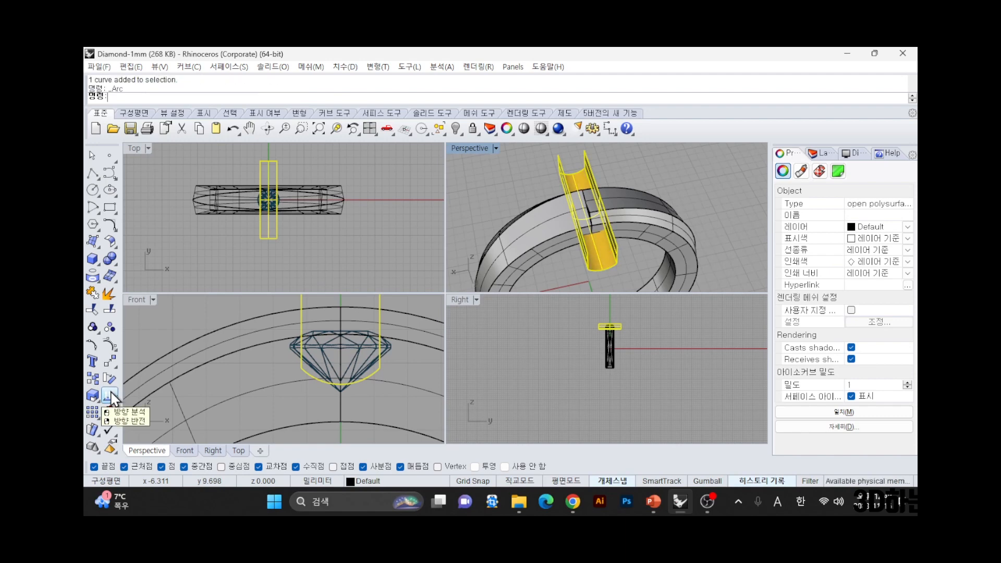
{"action": "right_click", "coordinate": [111, 393]}
{"action": "right_click", "coordinate": [111, 392]}
{"action": "left_click", "coordinate": [111, 396]}
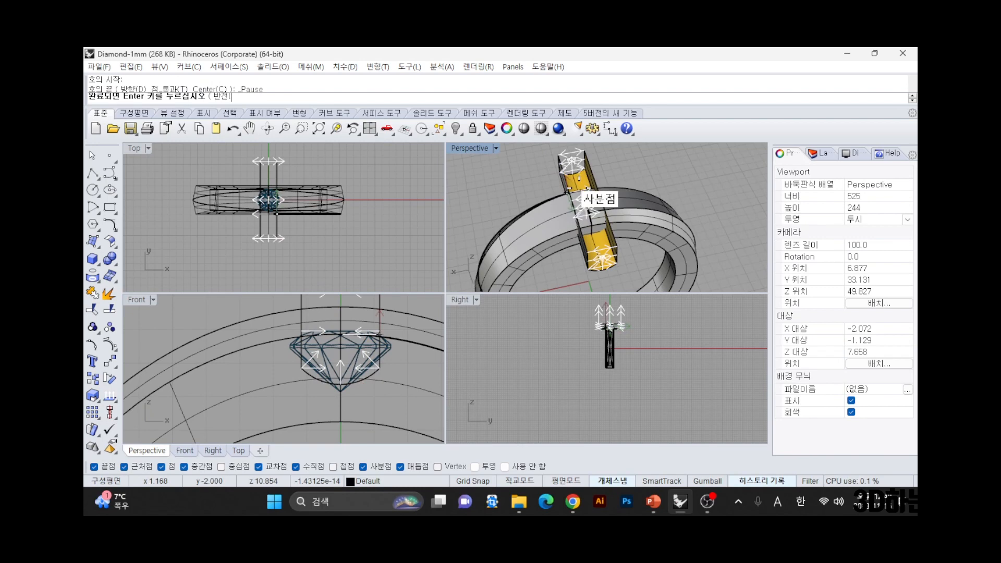
{"action": "key", "text": "Return"}
{"action": "left_click", "coordinate": [493, 197]}
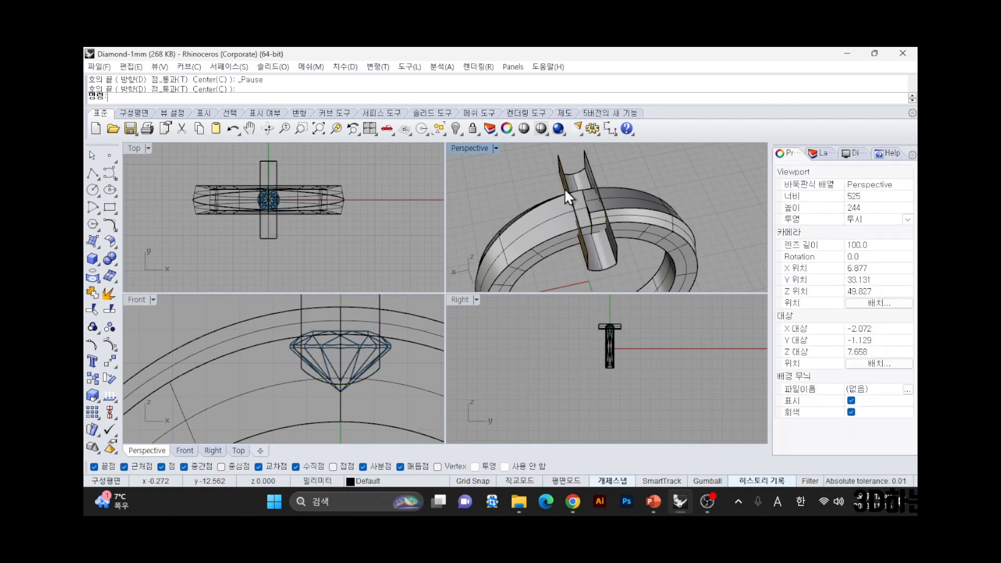
- Flip the U-shaped surface's normals back to the previous direction
{"action": "left_click", "coordinate": [576, 175]}
{"action": "type", "text": "ff"}
{"action": "key", "text": "Return"}
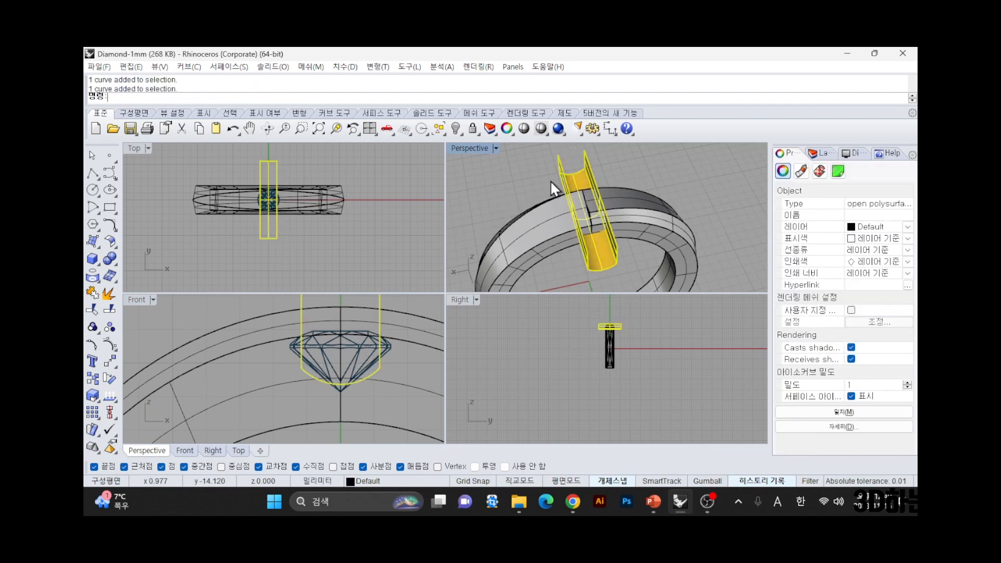
{"action": "left_click", "coordinate": [517, 182]}
- Cut the gem notch through the ring band with a Boolean difference, using the U-shaped surface as the cutter
{"action": "left_click", "coordinate": [548, 237]}
{"action": "left_click", "coordinate": [544, 228]}
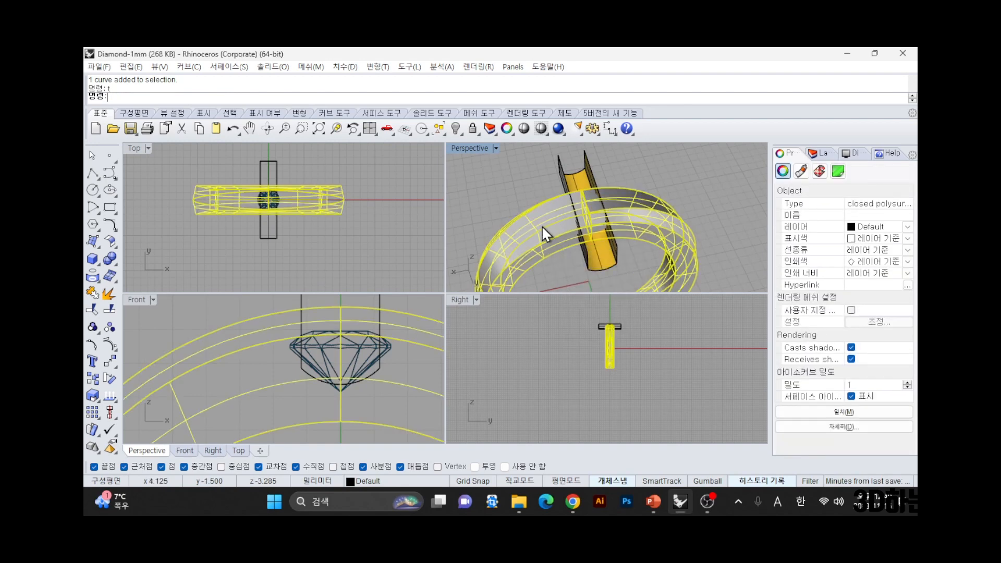
{"action": "type", "text": "bd"}
{"action": "key", "text": "Return"}
{"action": "left_click", "coordinate": [582, 177]}
{"action": "key", "text": "Return"}
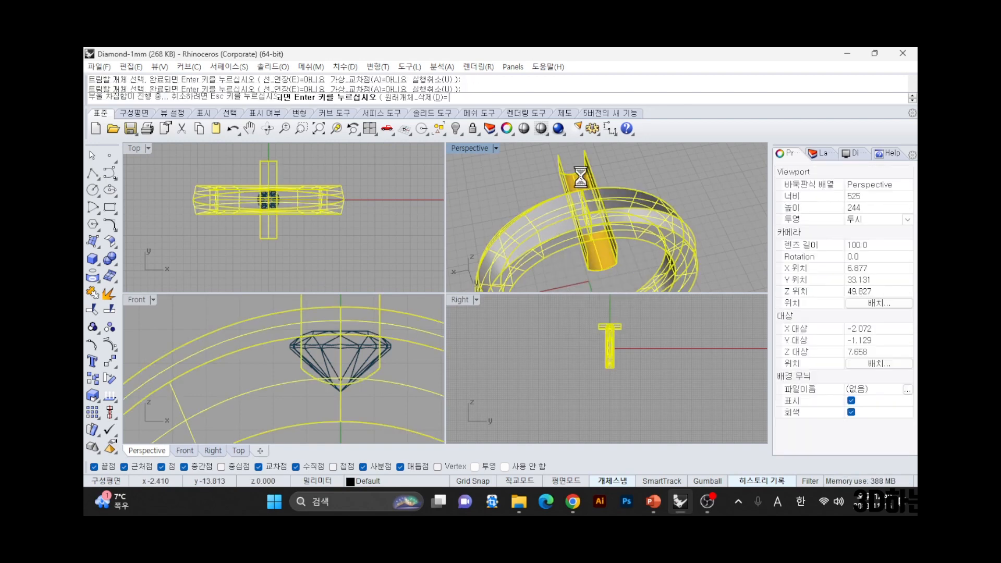
{"action": "right_click_drag", "start_coordinate": [664, 256], "coordinate": [515, 214]}
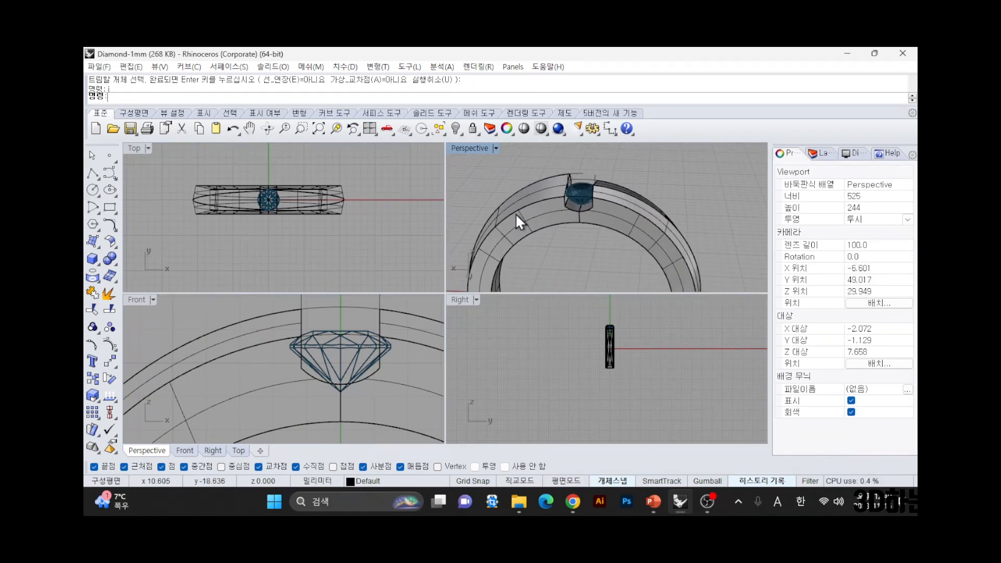
- Select all curves in the model and delete them
{"action": "left_click", "coordinate": [442, 133]}
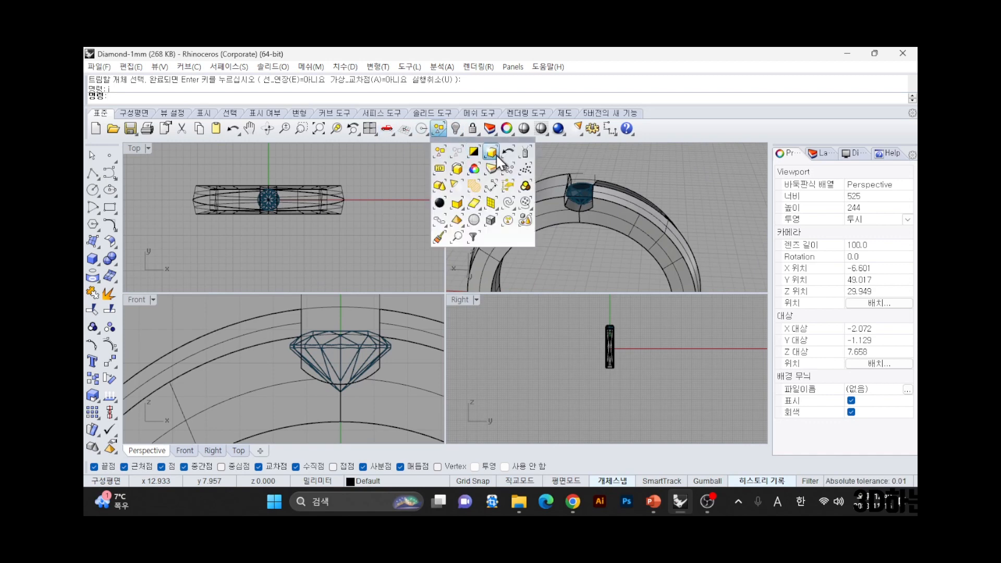
{"action": "left_click", "coordinate": [510, 203]}
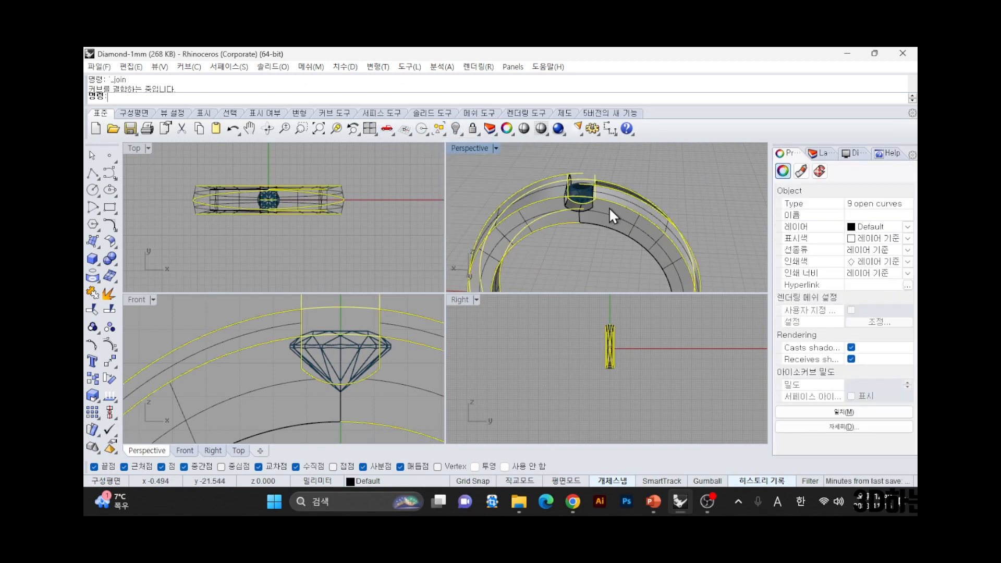
{"action": "key", "text": "Escape"}
{"action": "right_click_drag", "start_coordinate": [632, 183], "coordinate": [608, 237]}
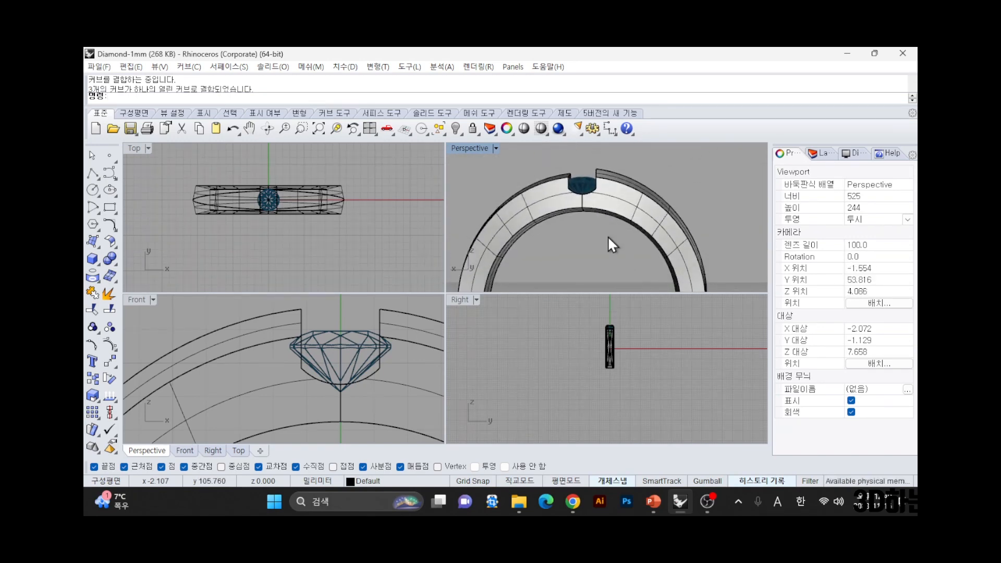
- Isolate the gem by hiding every other object
{"action": "scroll", "coordinate": [583, 179], "scroll_direction": "up", "scroll_amount": 10}
{"action": "right_click_drag", "start_coordinate": [583, 180], "coordinate": [588, 254]}
{"action": "scroll", "coordinate": [588, 254], "scroll_direction": "up", "scroll_amount": 3}
{"action": "scroll", "coordinate": [588, 254], "scroll_direction": "up", "scroll_amount": 5}
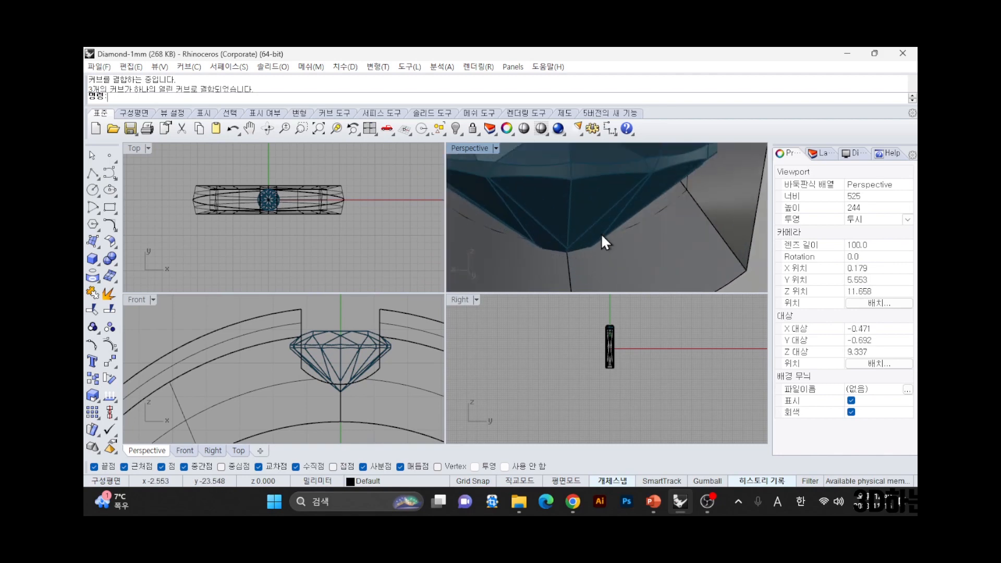
{"action": "left_click", "coordinate": [571, 201]}
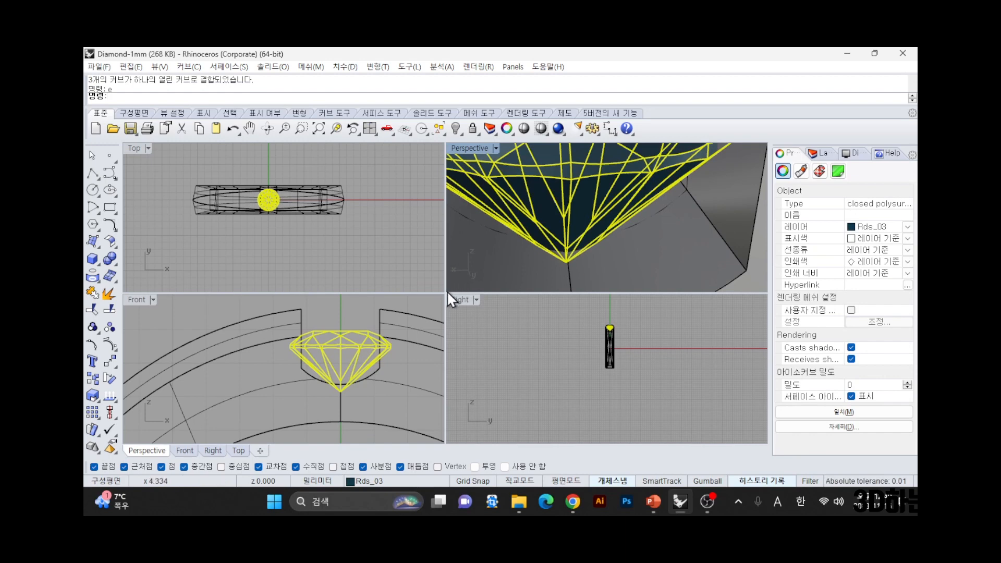
{"action": "left_click", "coordinate": [462, 131]}
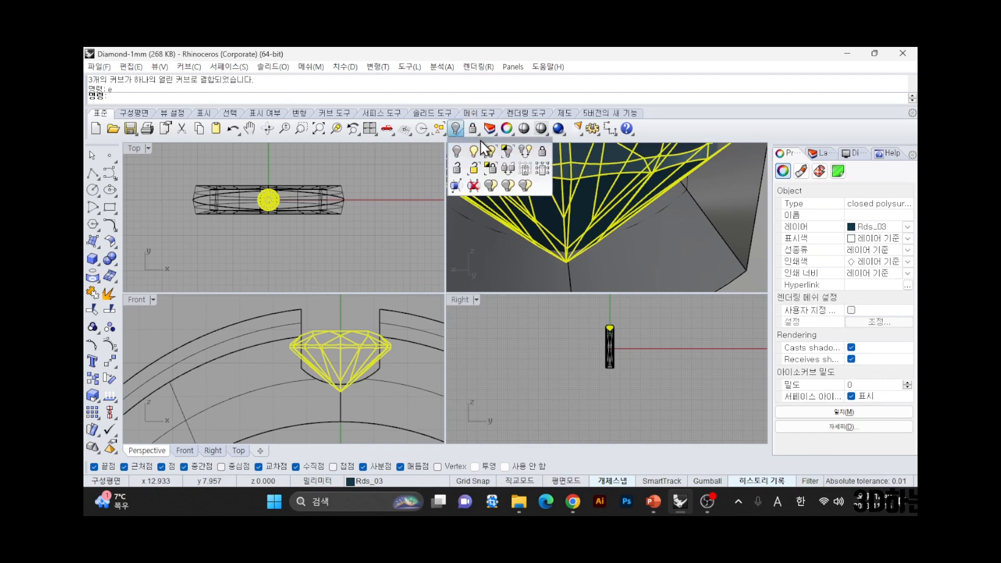
{"action": "left_click", "coordinate": [507, 151]}
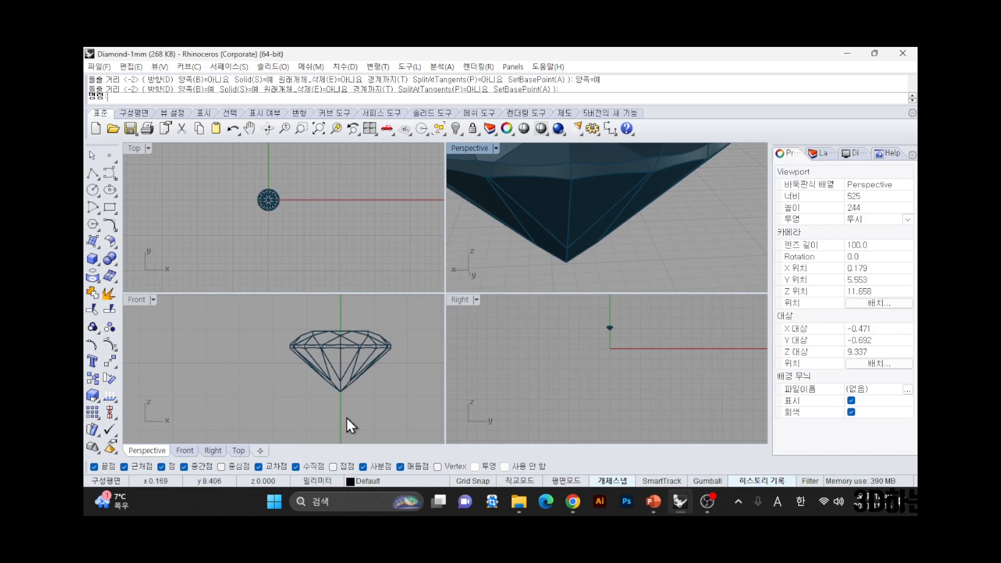
- Draw a cutter half-profile polyline in the Front view: up from below the gem, along its pavilion, around the girdle, inward over the crown and straight up
{"action": "scroll", "coordinate": [346, 419], "scroll_direction": "down", "scroll_amount": 4}
{"action": "right_click_drag", "start_coordinate": [349, 429], "coordinate": [357, 354]}
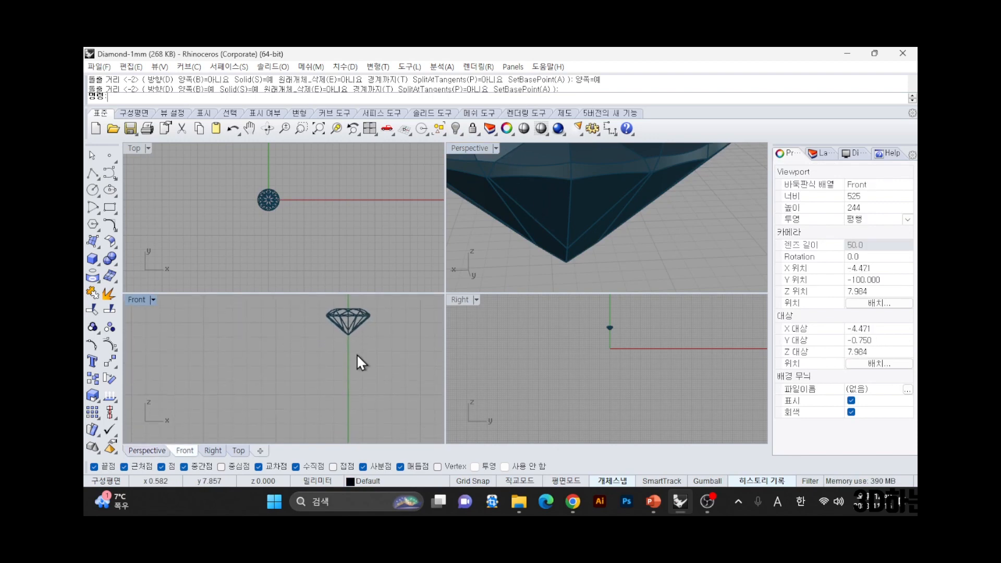
{"action": "double_click", "coordinate": [135, 300]}
{"action": "right_click_drag", "start_coordinate": [540, 315], "coordinate": [507, 299]}
{"action": "scroll", "coordinate": [501, 289], "scroll_direction": "up", "scroll_amount": 2}
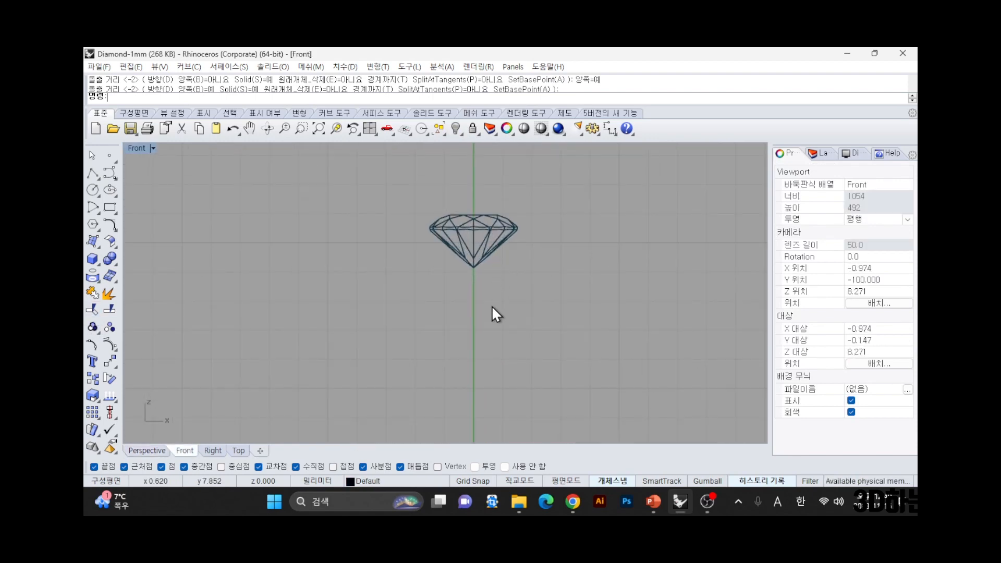
{"action": "type", "text": "pl"}
{"action": "key", "text": "Return"}
{"action": "left_click", "coordinate": [486, 336]}
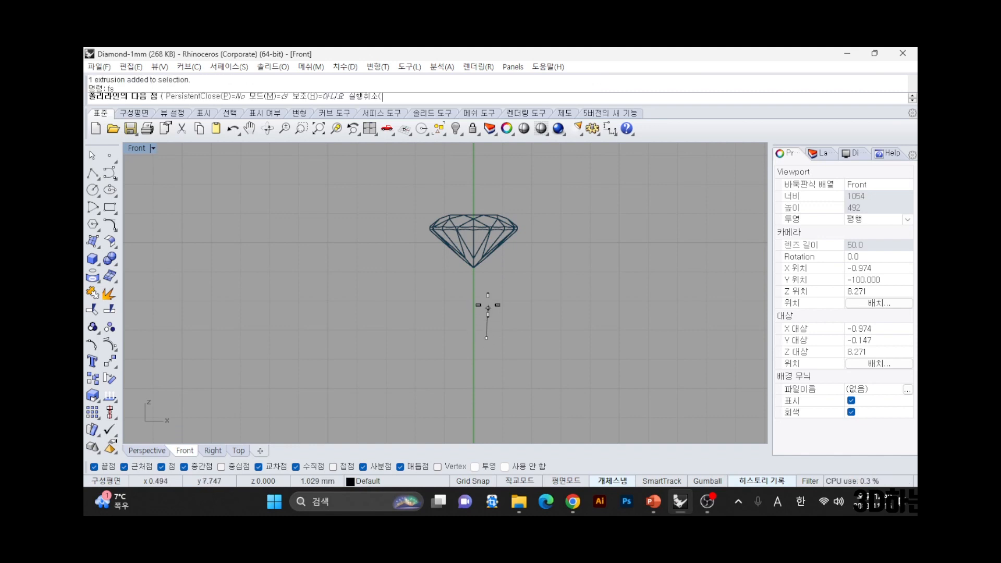
{"action": "key", "text": "alt"}
{"action": "scroll", "coordinate": [488, 264], "scroll_direction": "up", "scroll_amount": 2}
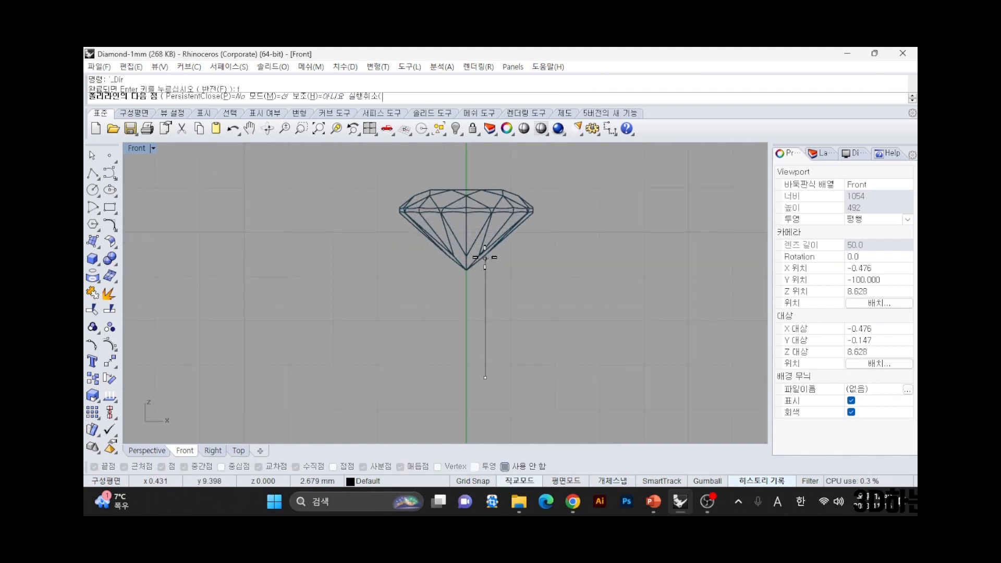
{"action": "left_click", "coordinate": [485, 256]}
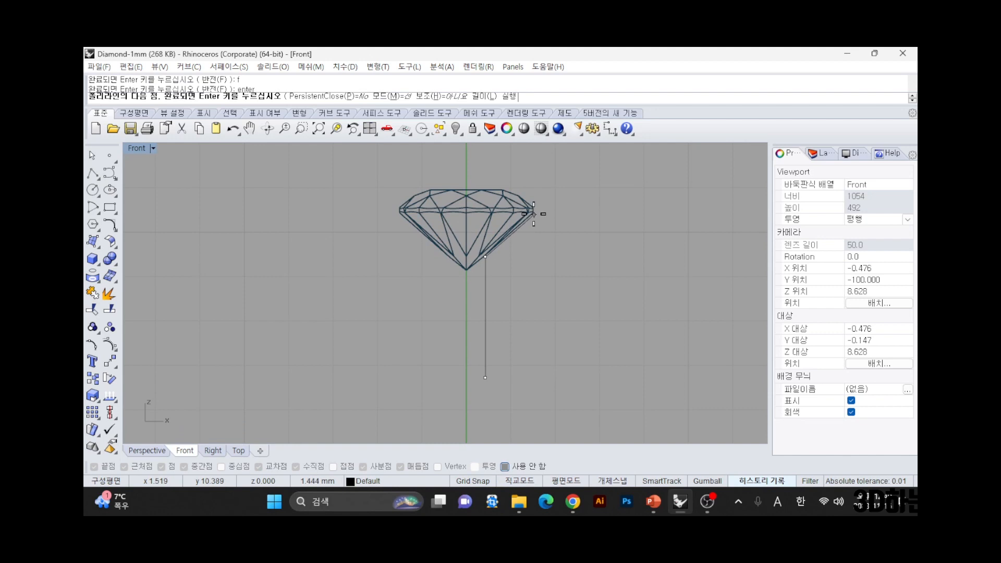
{"action": "left_click", "coordinate": [533, 213]}
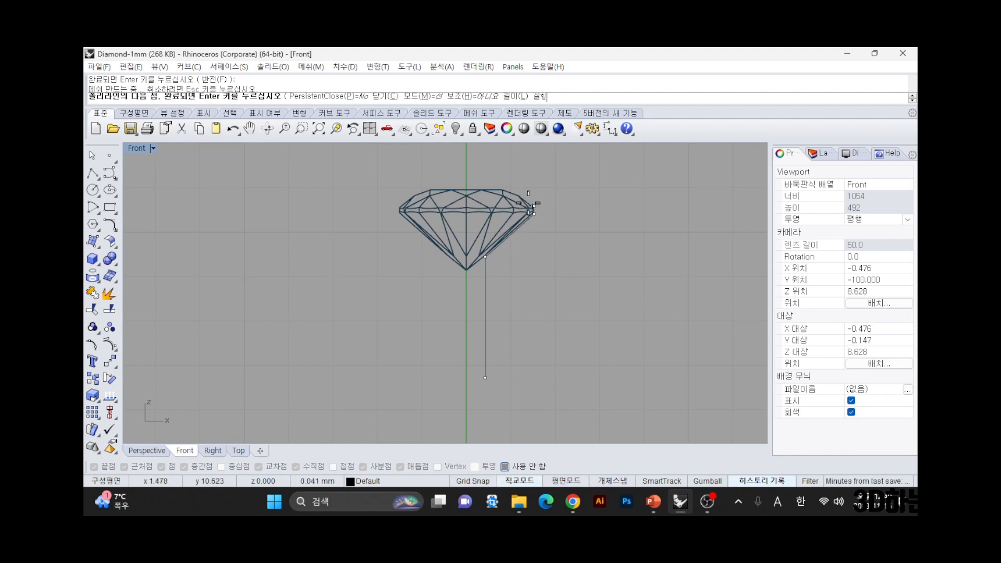
{"action": "left_click", "coordinate": [490, 171]}
{"action": "scroll", "coordinate": [489, 171], "scroll_direction": "down", "scroll_amount": 6}
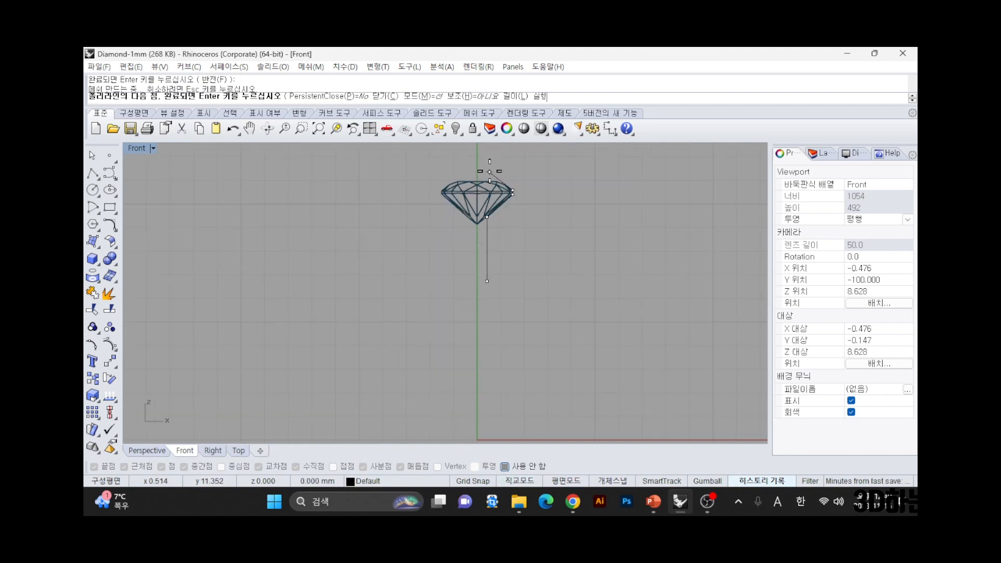
{"action": "right_click_drag", "start_coordinate": [489, 172], "coordinate": [497, 245]}
{"action": "left_click", "coordinate": [489, 174], "text": "shift"}
{"action": "right_click", "coordinate": [490, 175]}
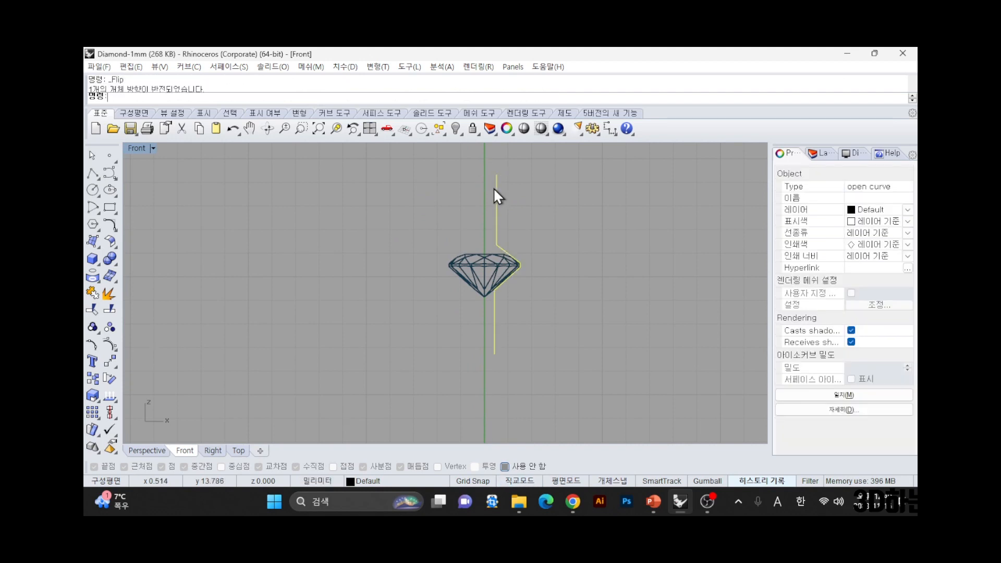
- Revolve the profile a full turn around the vertical axis through the origin to form the gem-seat cutter
{"action": "key", "text": "Return"}
{"action": "type", "text": "0"}
{"action": "key", "text": "Return"}
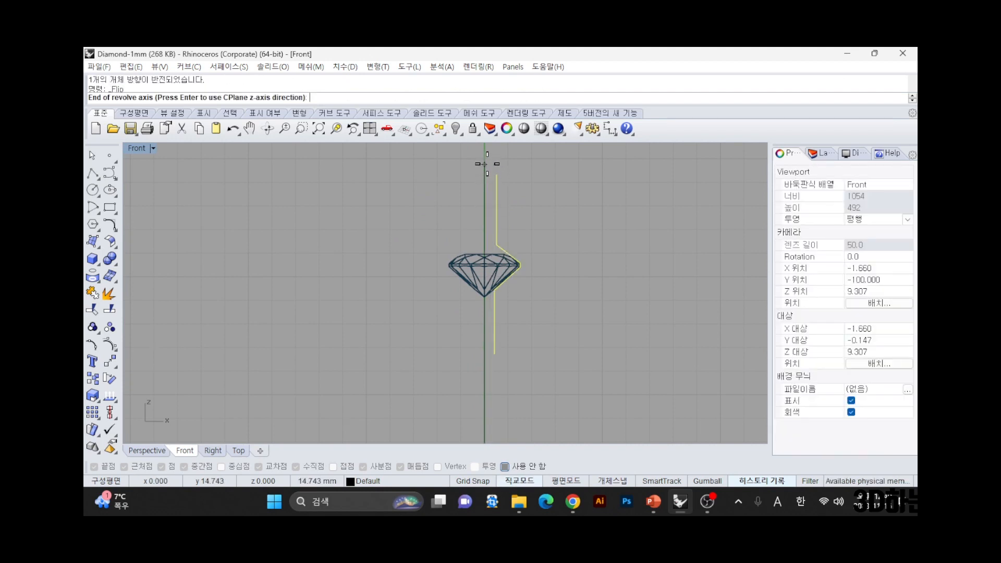
{"action": "left_click", "coordinate": [490, 163], "text": "shift"}
{"action": "key", "text": "Return"}
{"action": "key", "text": "Return"}
{"action": "left_click", "coordinate": [584, 247]}
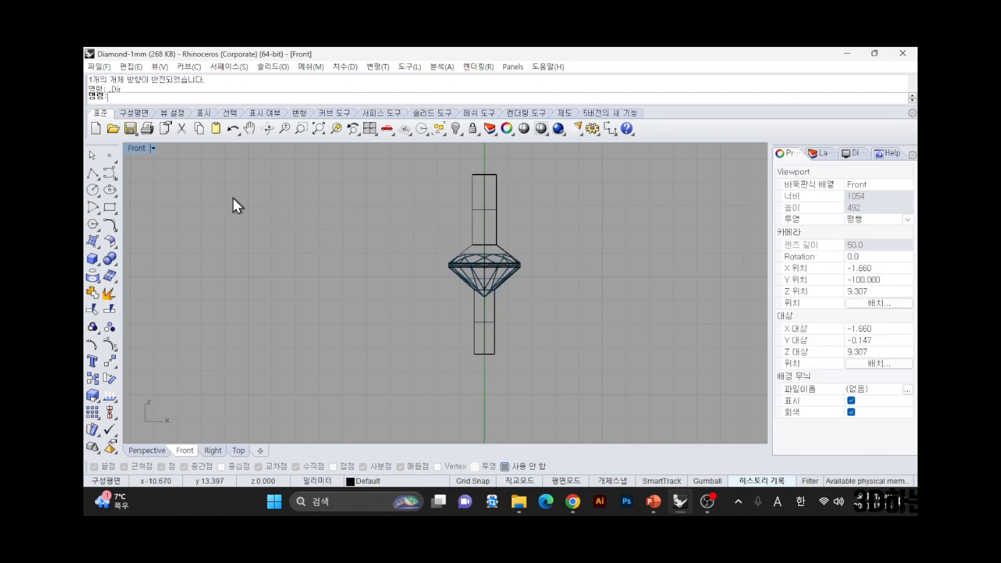
- Restore the four-viewport layout and show the hidden ring band again
{"action": "double_click", "coordinate": [134, 148]}
{"action": "scroll", "coordinate": [564, 190], "scroll_direction": "down", "scroll_amount": 3}
{"action": "right_click_drag", "start_coordinate": [565, 190], "coordinate": [626, 177]}
{"action": "type", "text": "fs"}
{"action": "key", "text": "Return"}
- Subtract the revolved cutter from the ring band with a Boolean difference to cut the gem seat and through hole
{"action": "left_click", "coordinate": [604, 186]}
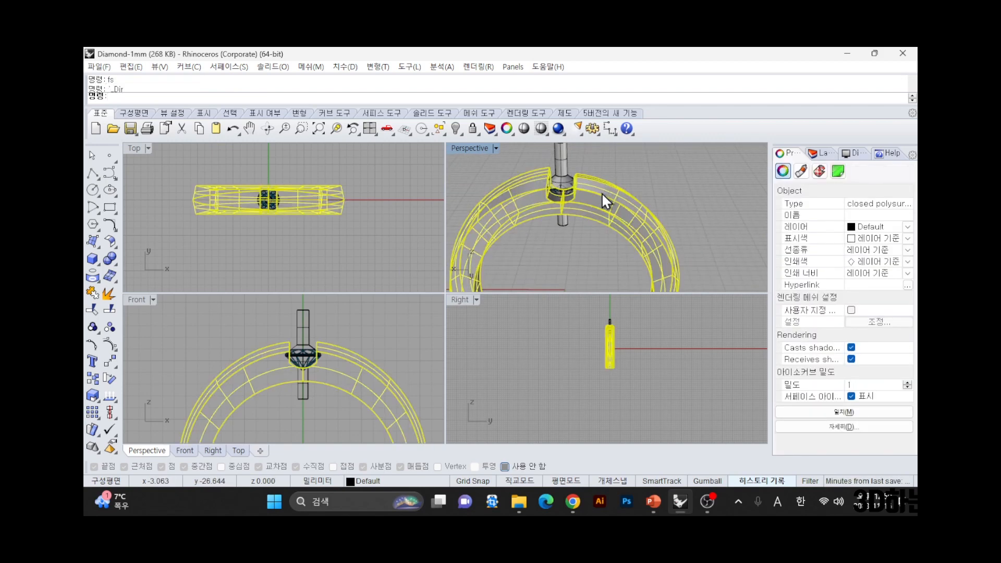
{"action": "type", "text": "f"}
{"action": "key", "text": "Return"}
{"action": "key", "text": "Return"}
{"action": "left_click", "coordinate": [562, 160]}
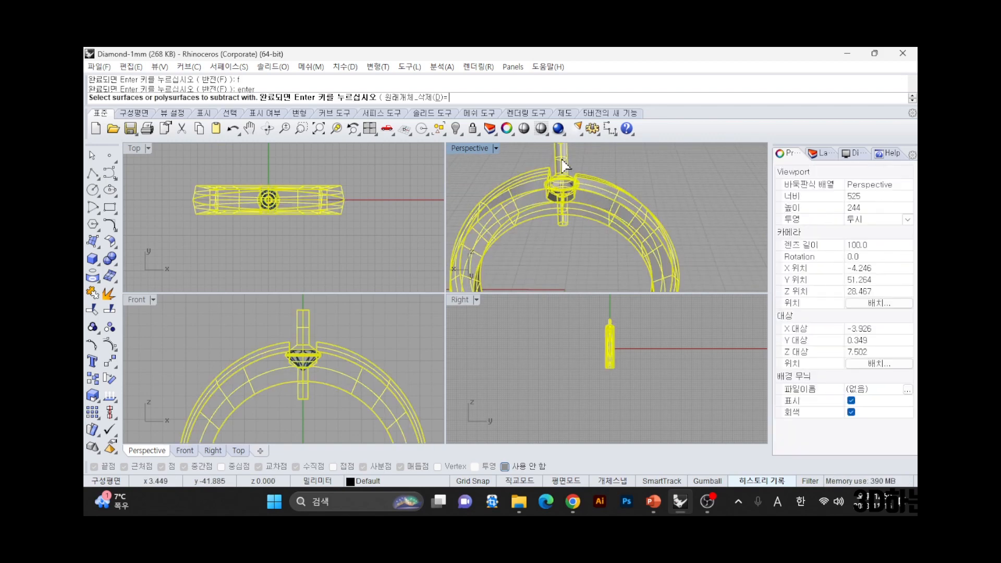
{"action": "key", "text": "Return"}
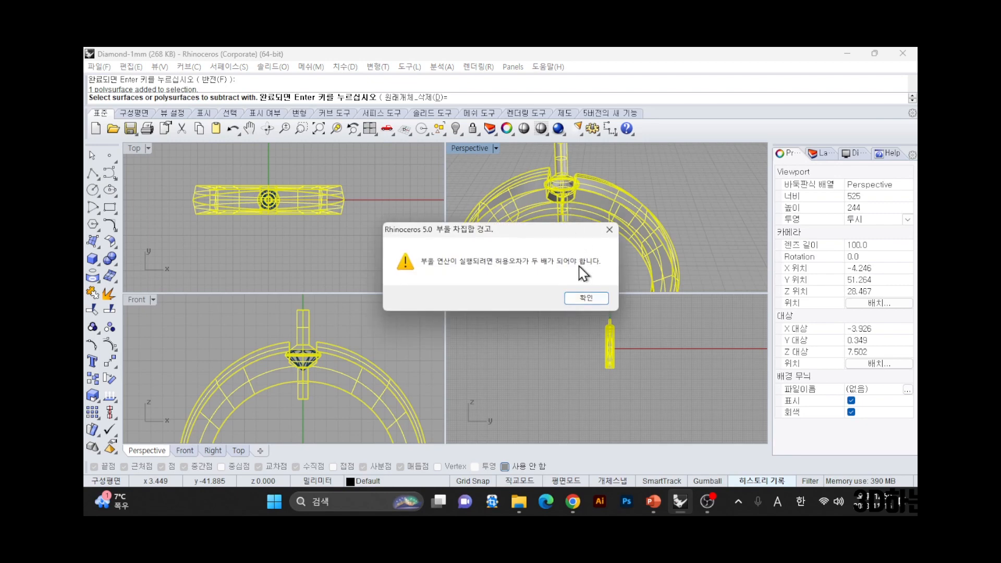
{"action": "left_click", "coordinate": [585, 298]}
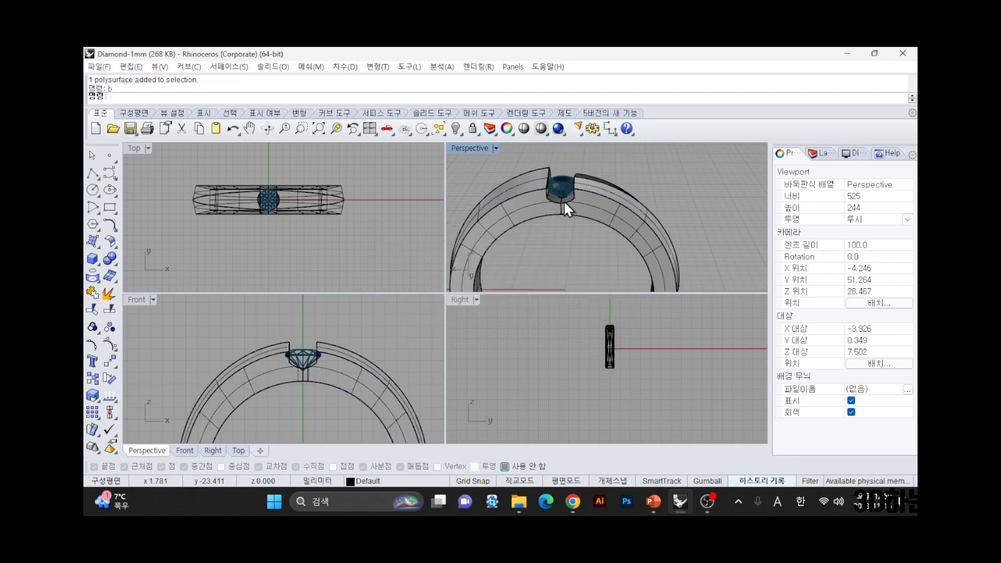
- Temporarily remove the gem to examine the cut seat and hole, restore it, and inspect how its girdle fits in the band
{"action": "scroll", "coordinate": [554, 190], "scroll_direction": "up", "scroll_amount": 5}
{"action": "left_click", "coordinate": [552, 190]}
{"action": "key", "text": "Return"}
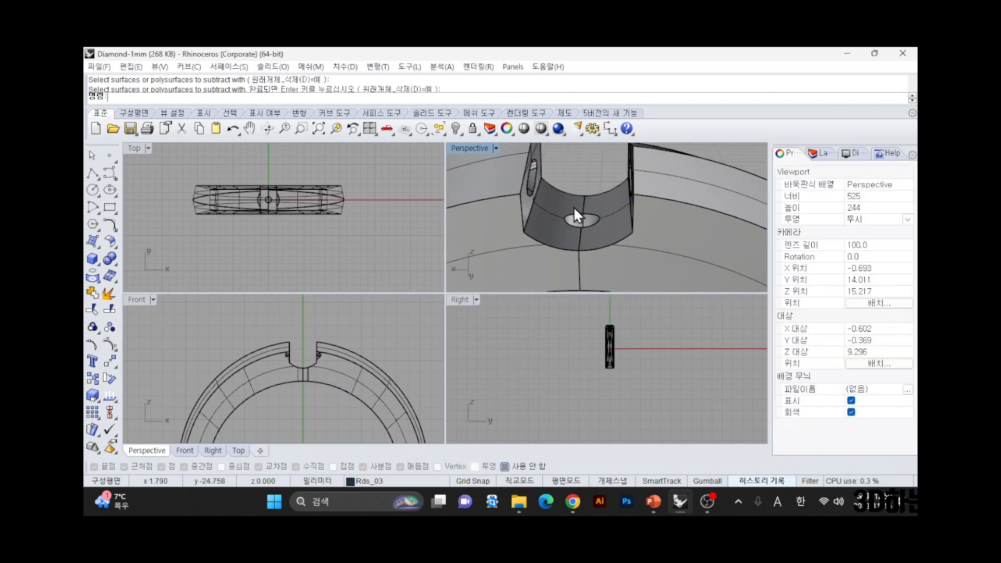
{"action": "right_click_drag", "start_coordinate": [574, 208], "coordinate": [627, 207]}
{"action": "key", "text": "ctrl+z"}
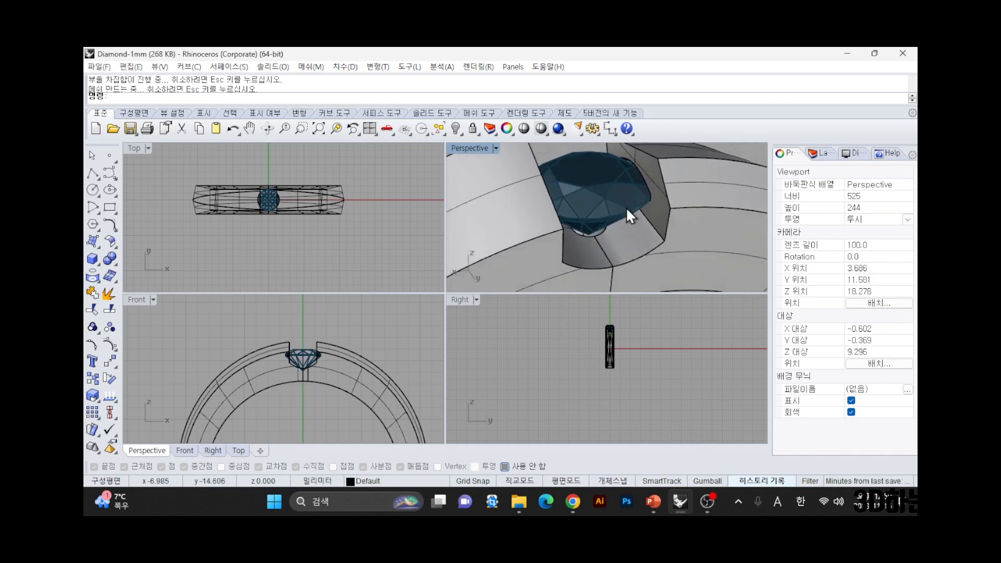
{"action": "scroll", "coordinate": [627, 167], "scroll_direction": "up", "scroll_amount": 4}
{"action": "scroll", "coordinate": [318, 355], "scroll_direction": "up", "scroll_amount": 6}
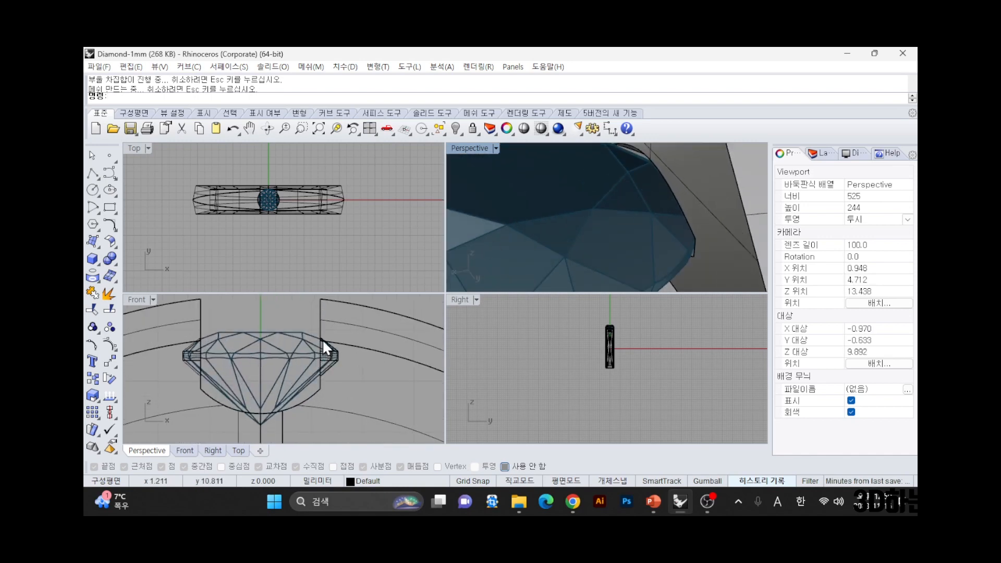
{"action": "scroll", "coordinate": [643, 186], "scroll_direction": "down", "scroll_amount": 5}
{"action": "mouse_move", "coordinate": [642, 187]}
{"action": "right_mouse_down"}
{"action": "mouse_move", "coordinate": [731, 204]}
{"action": "mouse_move", "coordinate": [525, 239]}
{"action": "mouse_move", "coordinate": [638, 171]}
{"action": "right_mouse_up"}
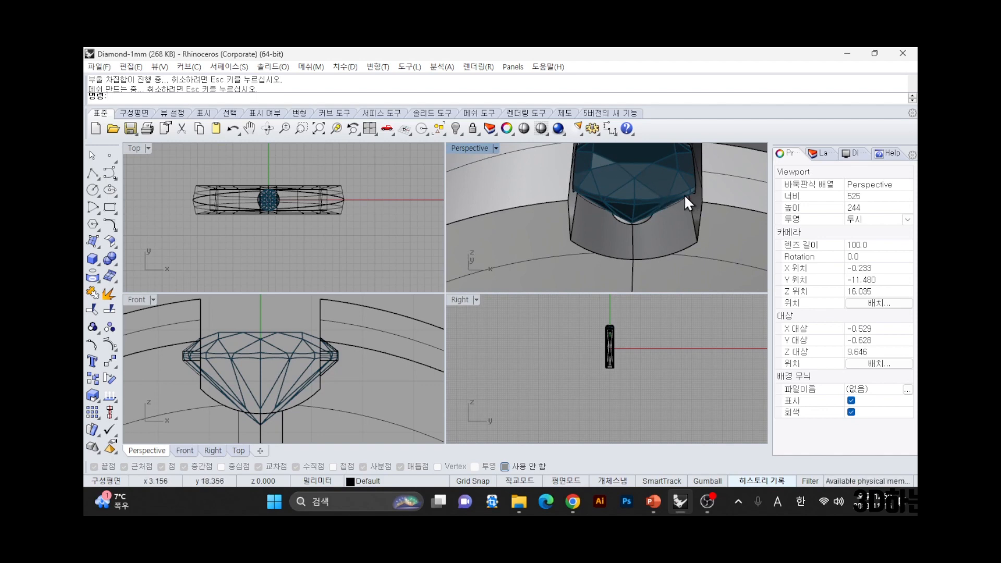
{"action": "scroll", "coordinate": [700, 220], "scroll_direction": "down", "scroll_amount": 3}
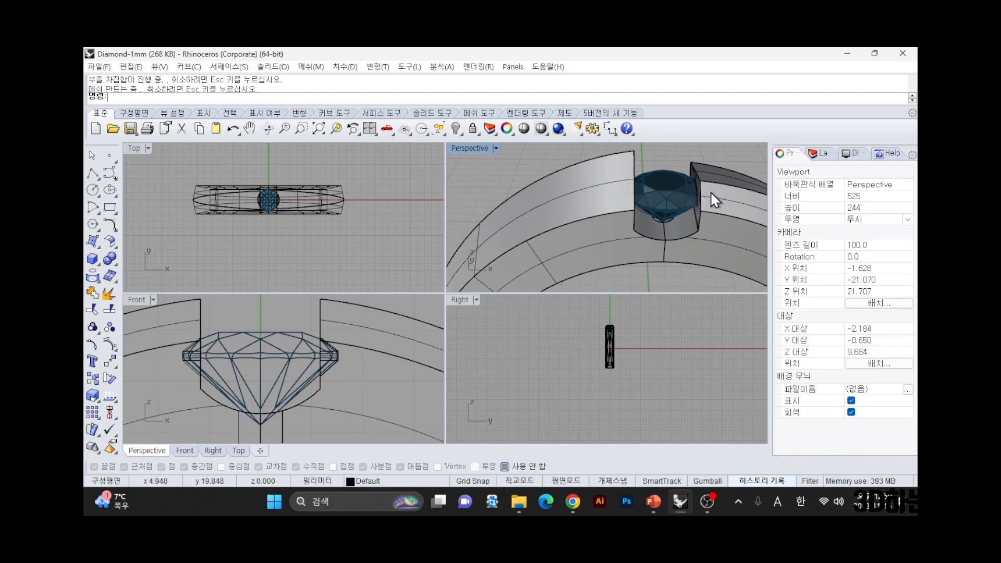
- Inspect the gem seated in the band's notch from above and from a wider angle
{"action": "right_click_drag", "start_coordinate": [710, 191], "coordinate": [618, 285]}
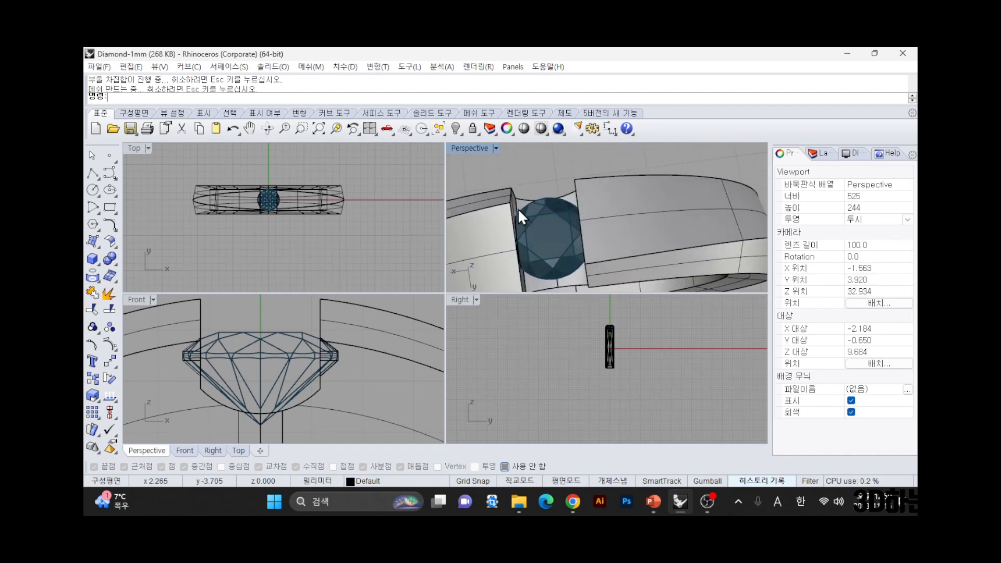
{"action": "scroll", "coordinate": [519, 239], "scroll_direction": "down", "scroll_amount": 8}
{"action": "right_click_drag", "start_coordinate": [578, 238], "coordinate": [548, 270]}
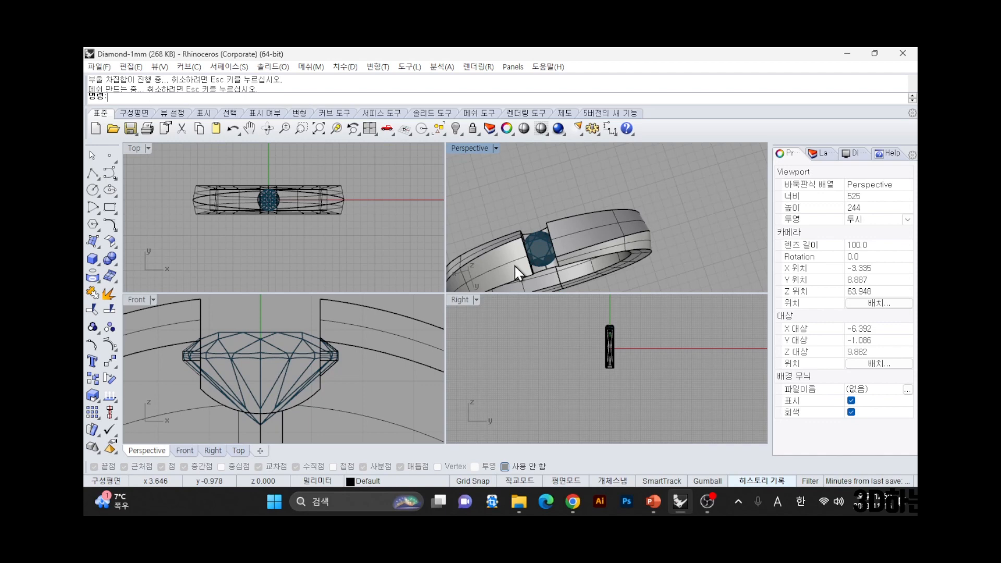
{"action": "scroll", "coordinate": [276, 228], "scroll_direction": "up", "scroll_amount": 5}
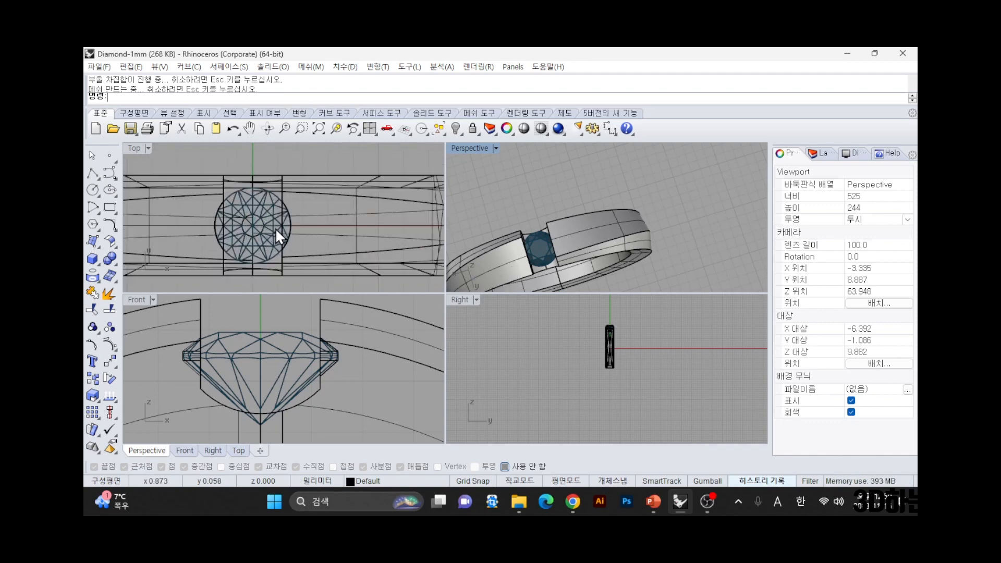
- Undo the gem-seat cut and copy the revolved seat cutter to the clipboard
{"action": "left_click", "coordinate": [308, 220]}
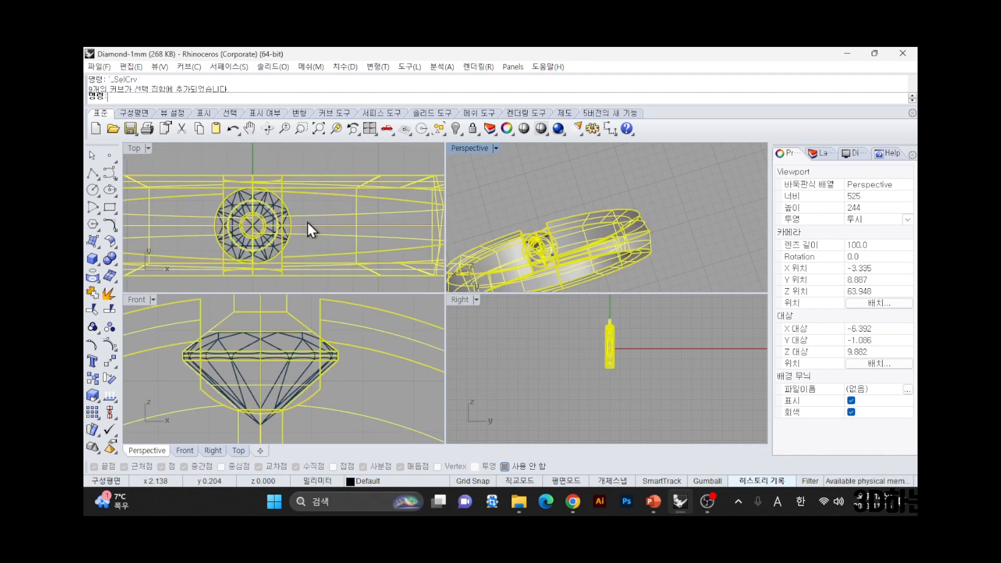
{"action": "scroll", "coordinate": [339, 328], "scroll_direction": "down", "scroll_amount": 5}
{"action": "key", "text": "Delete"}
{"action": "left_click", "coordinate": [311, 318]}
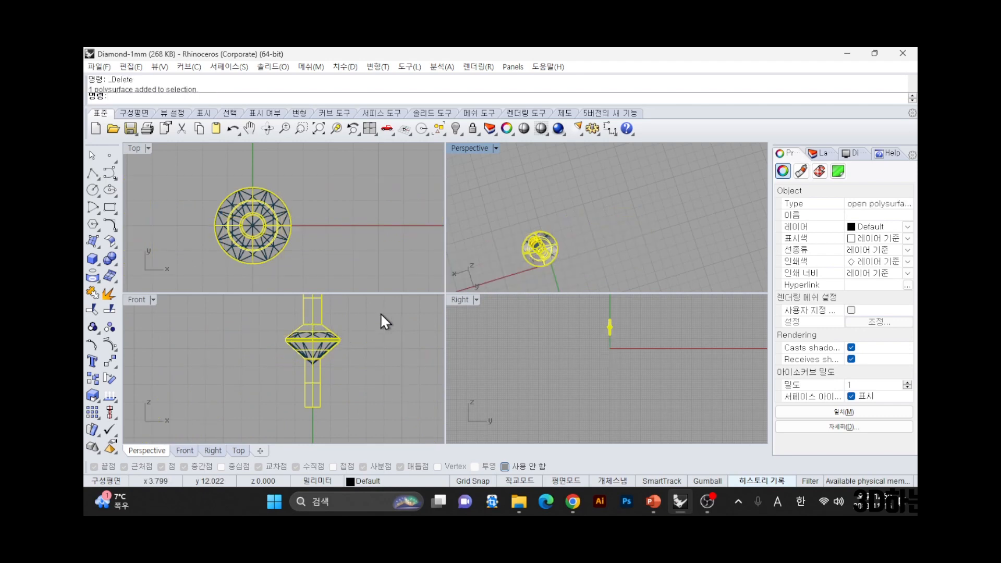
{"action": "left_click", "coordinate": [381, 314]}
{"action": "key", "text": "ctrl+i"}
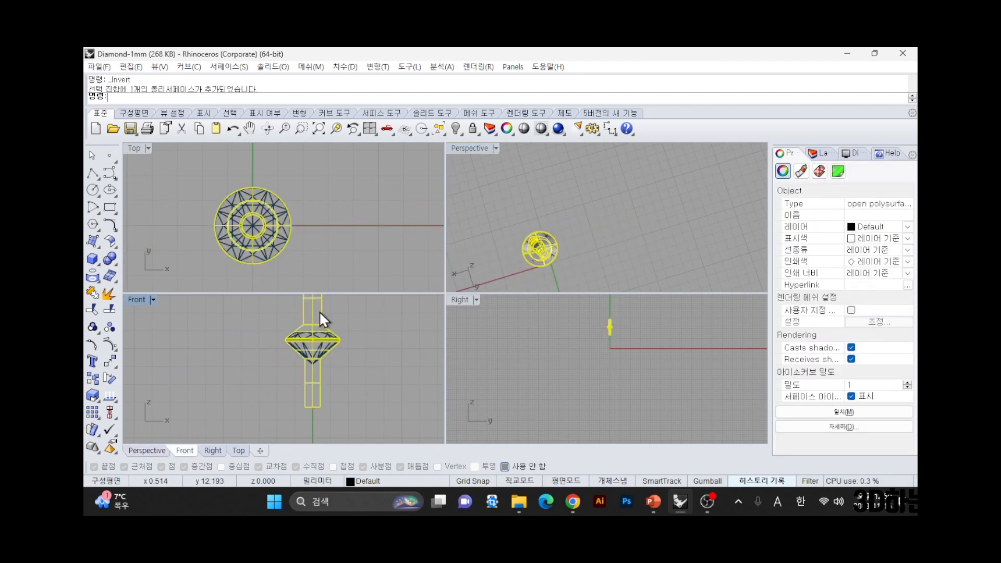
- Undo the seat cutter's revolve and the notch cut, back to the uncut band and its U-shaped profile curve
{"action": "key", "text": "ctrl+z"}
{"action": "key", "text": "ctrl+z"}
{"action": "key", "text": "ctrl+z"}
{"action": "key", "text": "ctrl+z"}
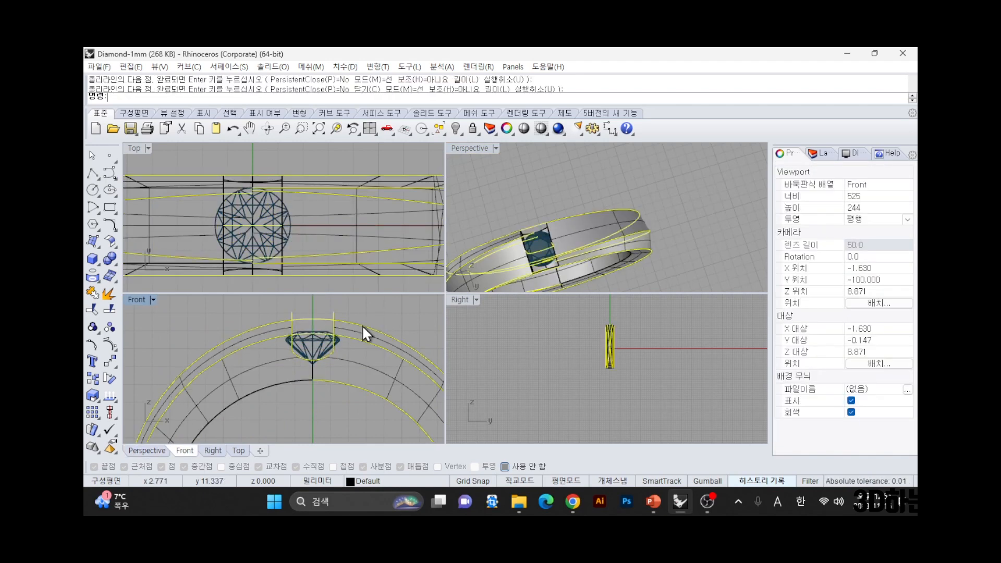
{"action": "key", "text": "ctrl+z"}
{"action": "key", "text": "ctrl+z"}
{"action": "key", "text": "ctrl+z"}
{"action": "key", "text": "ctrl+z"}
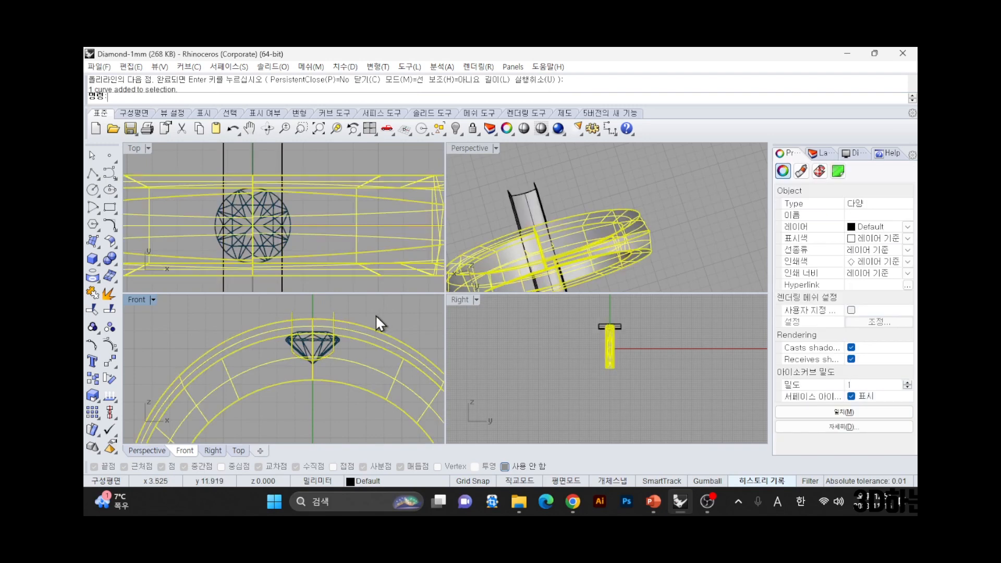
{"action": "key", "text": "ctrl+z"}
{"action": "key", "text": "ctrl+z"}
{"action": "key", "text": "ctrl+z"}
{"action": "key", "text": "ctrl+z"}
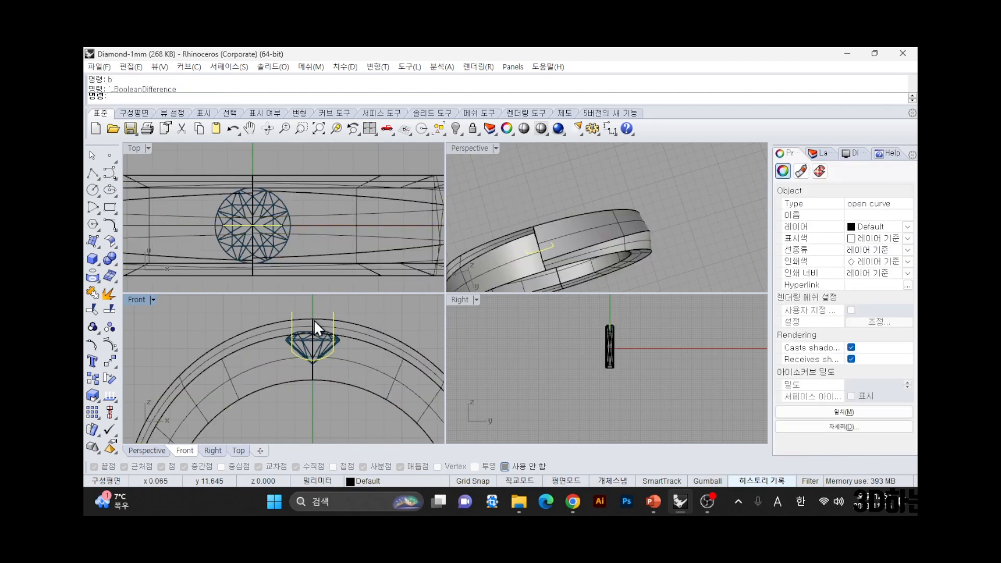
- Widen the U-shaped profile curve slightly with a one-directional horizontal scale from the band's vertical centre axis in the Front view
{"action": "type", "text": "s"}
{"action": "key", "text": "Return"}
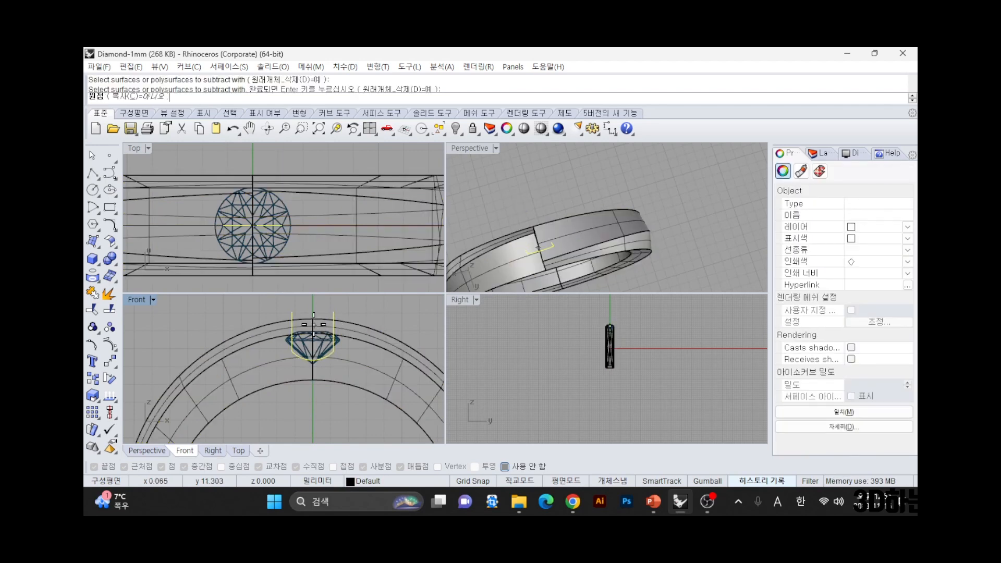
{"action": "left_click", "coordinate": [312, 326]}
{"action": "left_click", "coordinate": [362, 325]}
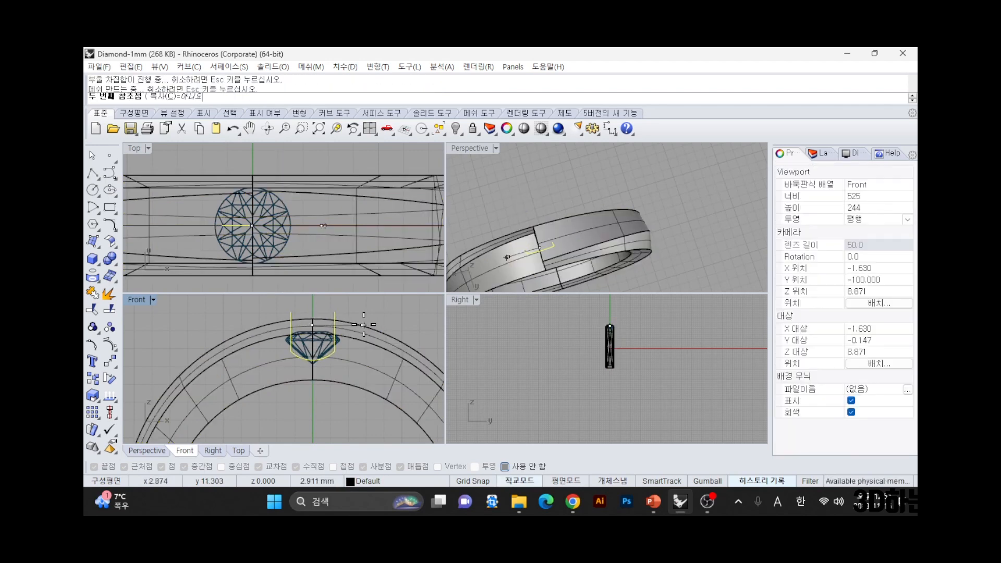
{"action": "left_click", "coordinate": [367, 327]}
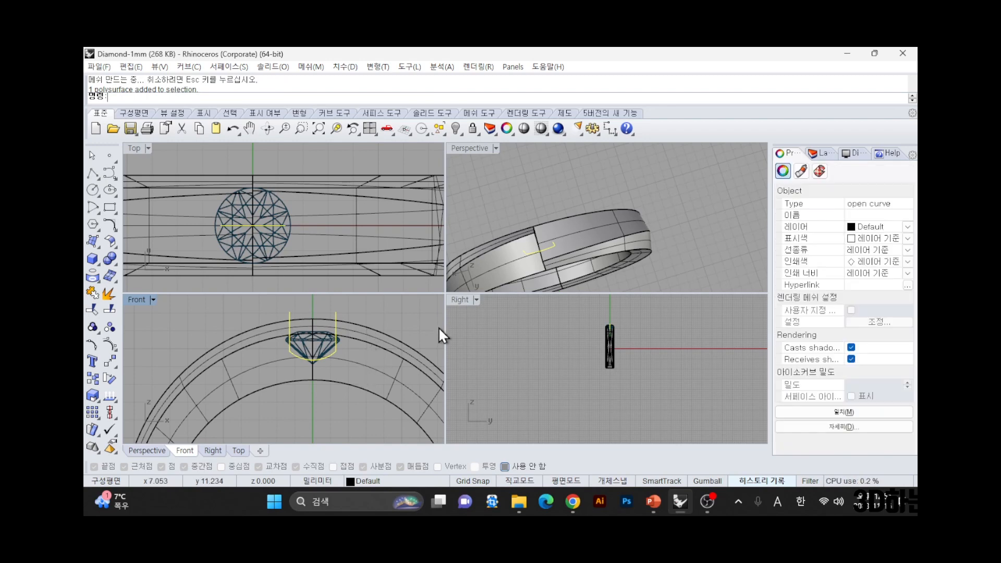
- Extrude the widened U-shaped curve to both sides, past the full width of the band
{"action": "right_click_drag", "start_coordinate": [561, 275], "coordinate": [569, 138]}
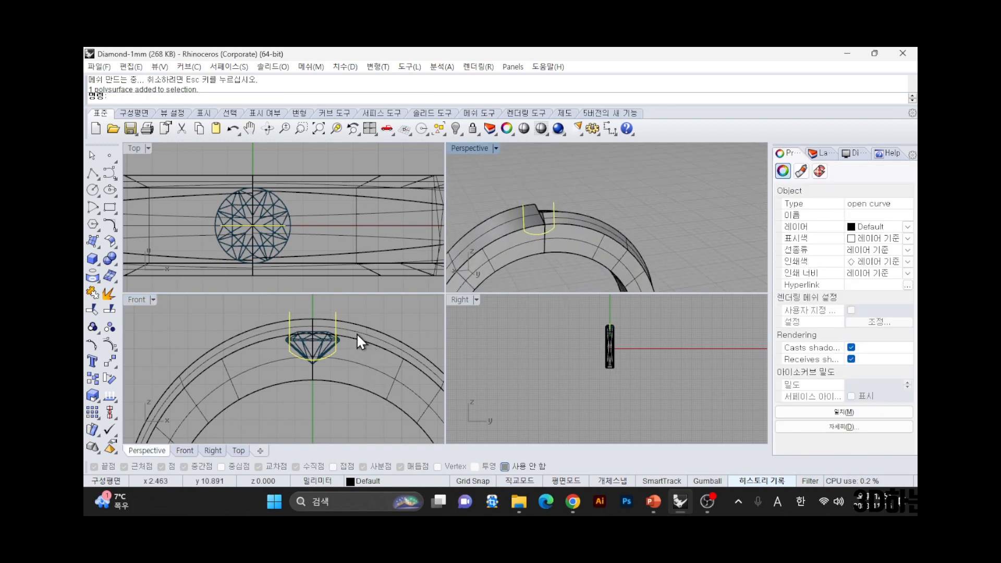
{"action": "type", "text": "ex"}
{"action": "key", "text": "Return"}
{"action": "left_click", "coordinate": [293, 153]}
{"action": "key", "text": "ctrl+h"}
{"action": "key", "text": "ctrl+z"}
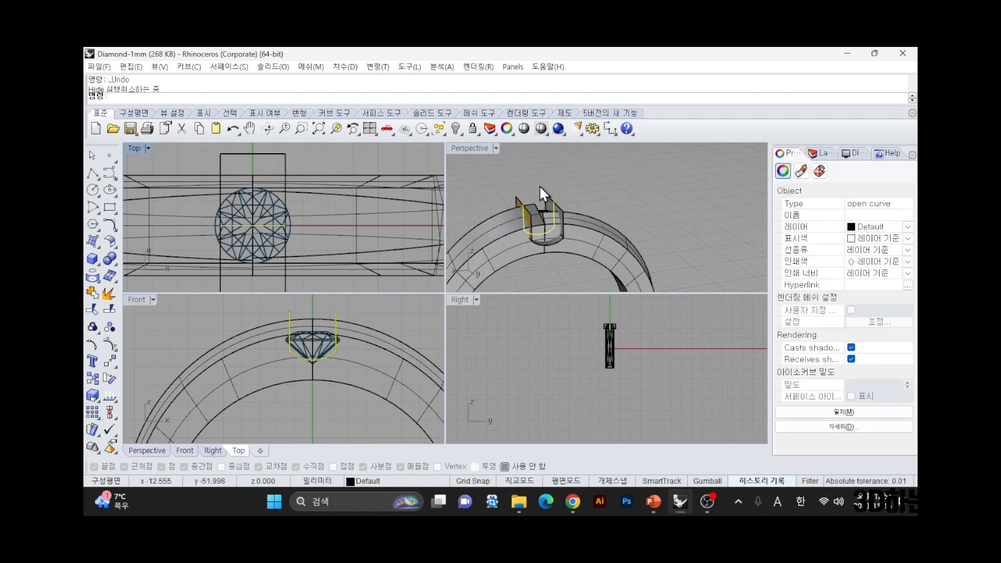
- Subtract the extruded U-shaped surface from the ring band with a Boolean difference to cut the wider notch
{"action": "left_click", "coordinate": [541, 187]}
{"action": "left_click", "coordinate": [546, 198]}
{"action": "key", "text": "ctrl+c"}
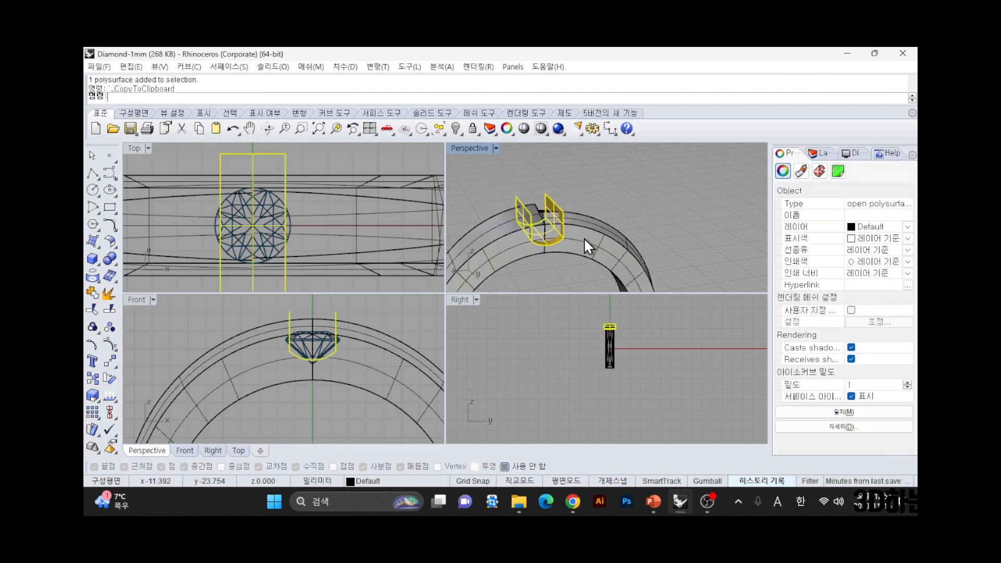
{"action": "key", "text": "ctrl+z"}
{"action": "type", "text": "bd"}
{"action": "key", "text": "Return"}
{"action": "left_click", "coordinate": [547, 201]}
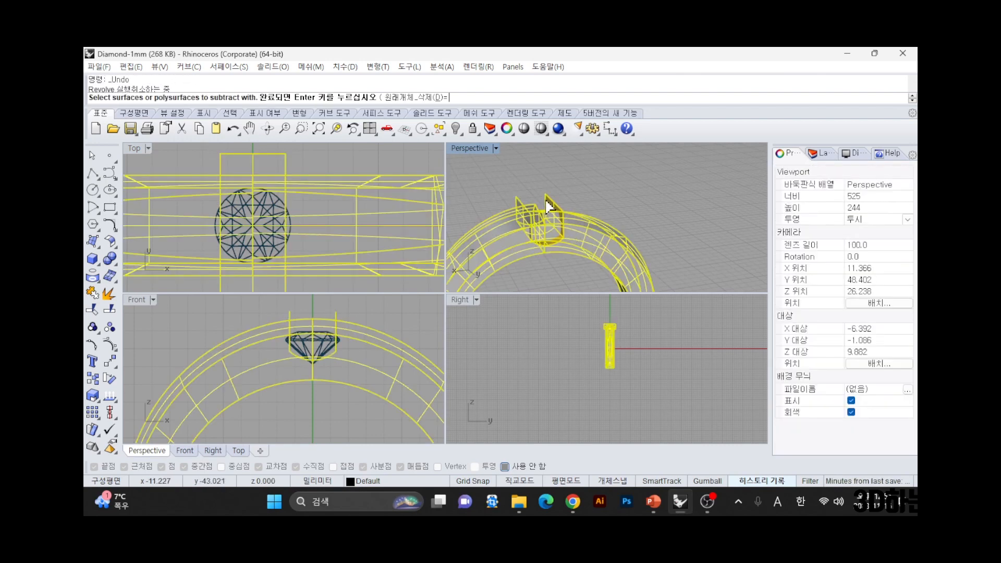
{"action": "key", "text": "Return"}
- Paste the revolved seat cutter back into place and try to subtract it from the notched band
{"action": "key", "text": "ctrl+z"}
{"action": "right_click_drag", "start_coordinate": [571, 258], "coordinate": [546, 233]}
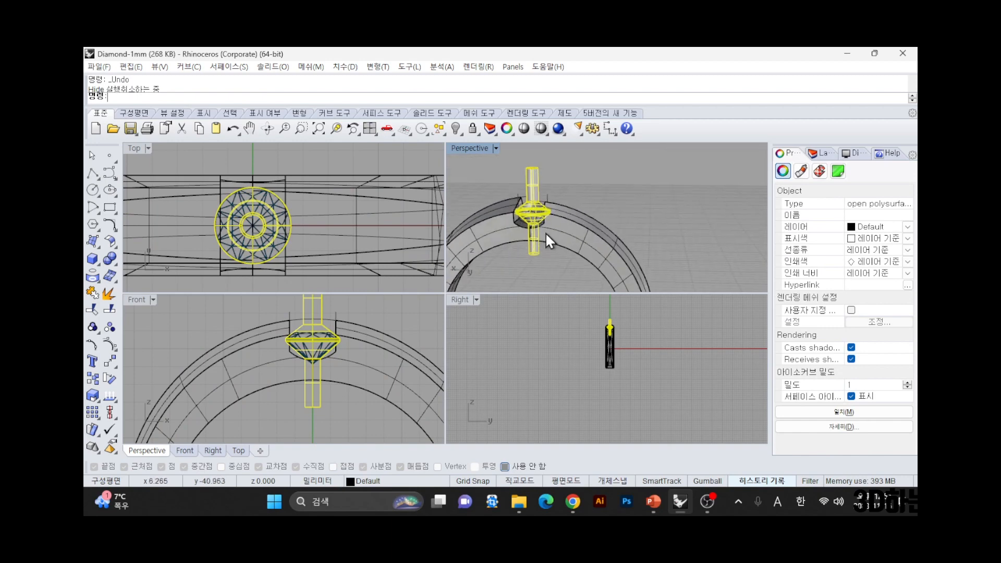
{"action": "left_click", "coordinate": [566, 228]}
{"action": "type", "text": "bd"}
{"action": "key", "text": "Return"}
{"action": "left_click", "coordinate": [527, 177]}
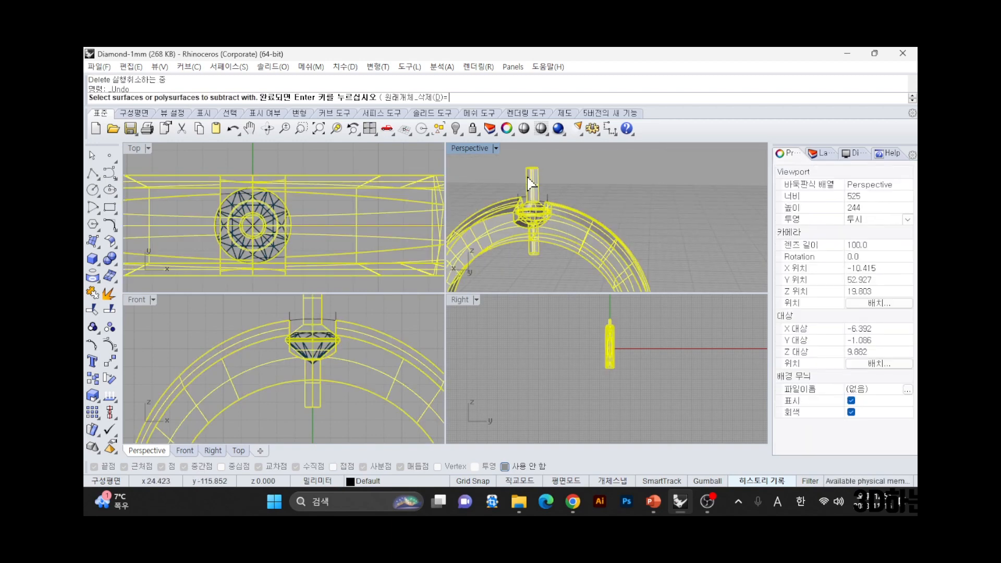
{"action": "key", "text": "ctrl+z"}
{"action": "scroll", "coordinate": [530, 202], "scroll_direction": "up", "scroll_amount": 5}
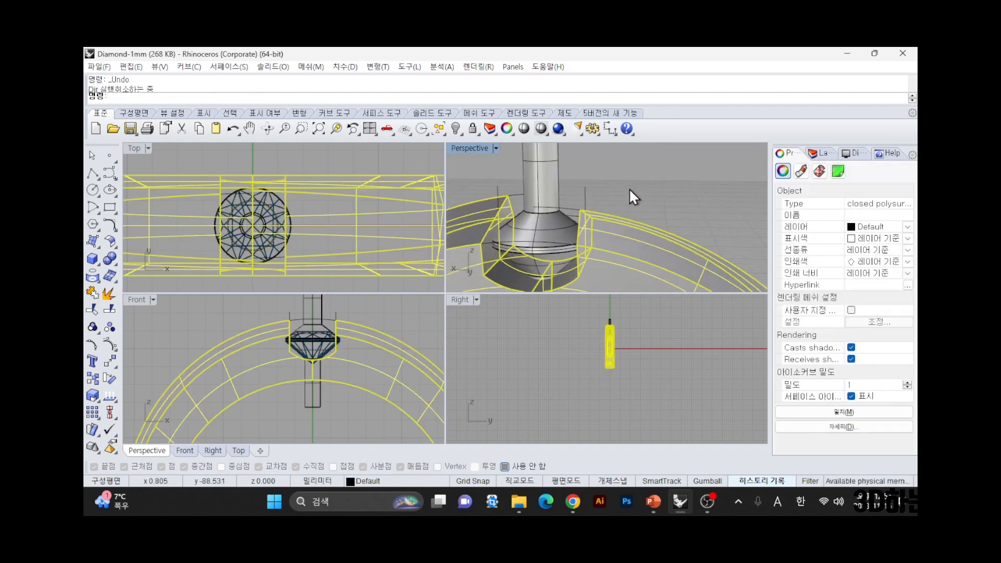
{"action": "key", "text": "ctrl+z"}
- Cap the open ends of the seat cutter to make it solid and retry its Boolean difference with the band
{"action": "left_click", "coordinate": [558, 203]}
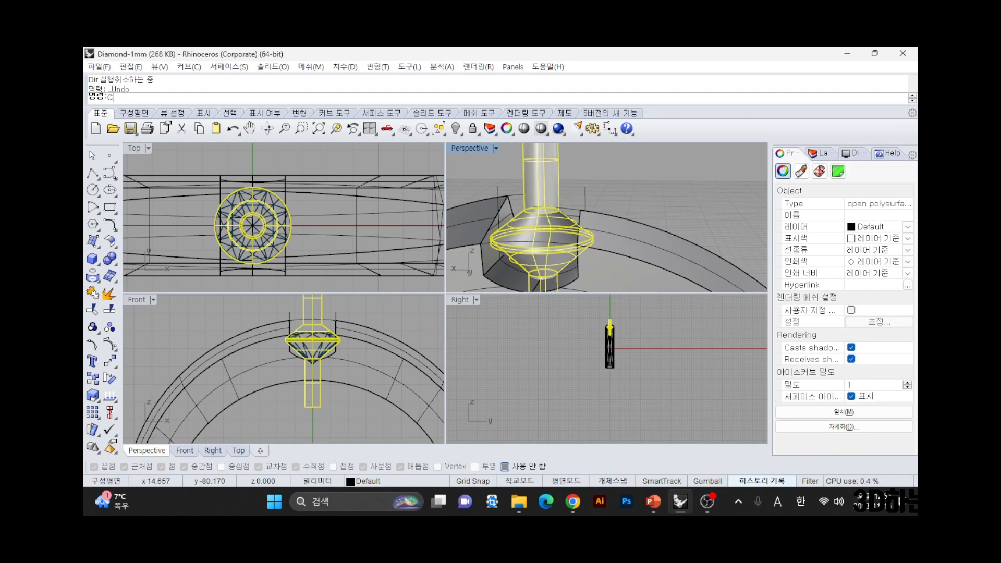
{"action": "key", "text": "ctrl+z"}
{"action": "left_click", "coordinate": [617, 232]}
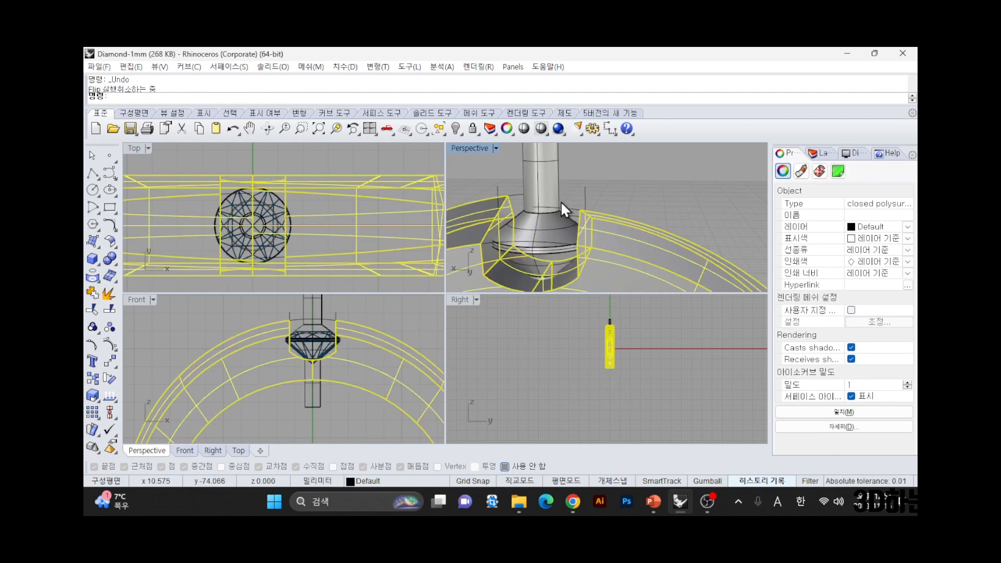
{"action": "type", "text": "bd"}
{"action": "key", "text": "Return"}
{"action": "left_click", "coordinate": [553, 177]}
{"action": "key", "text": "ctrl+z"}
{"action": "left_click", "coordinate": [552, 175]}
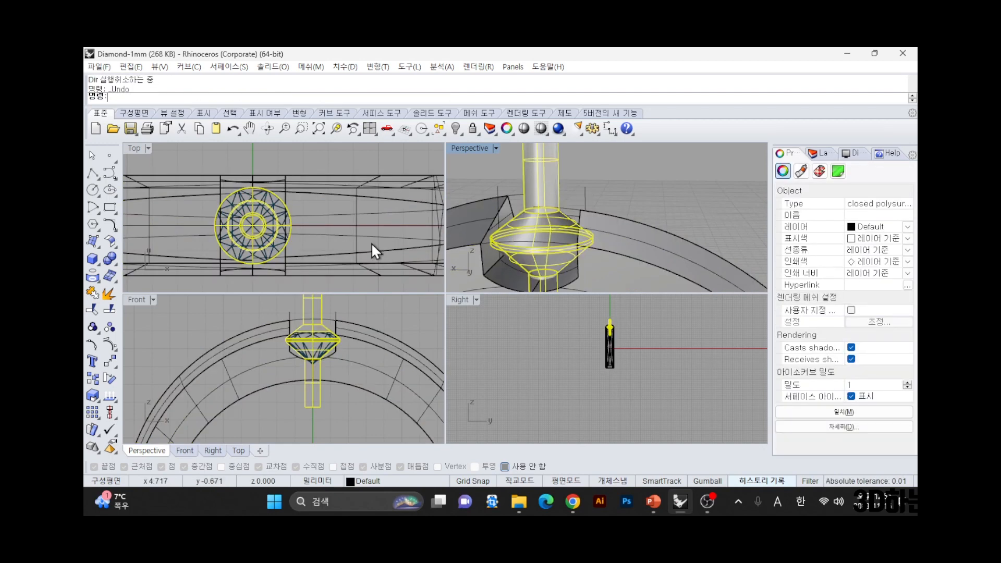
- Examine how the gem and the capped seat cutter fit inside the widened notch
{"action": "scroll", "coordinate": [336, 347], "scroll_direction": "up", "scroll_amount": 6}
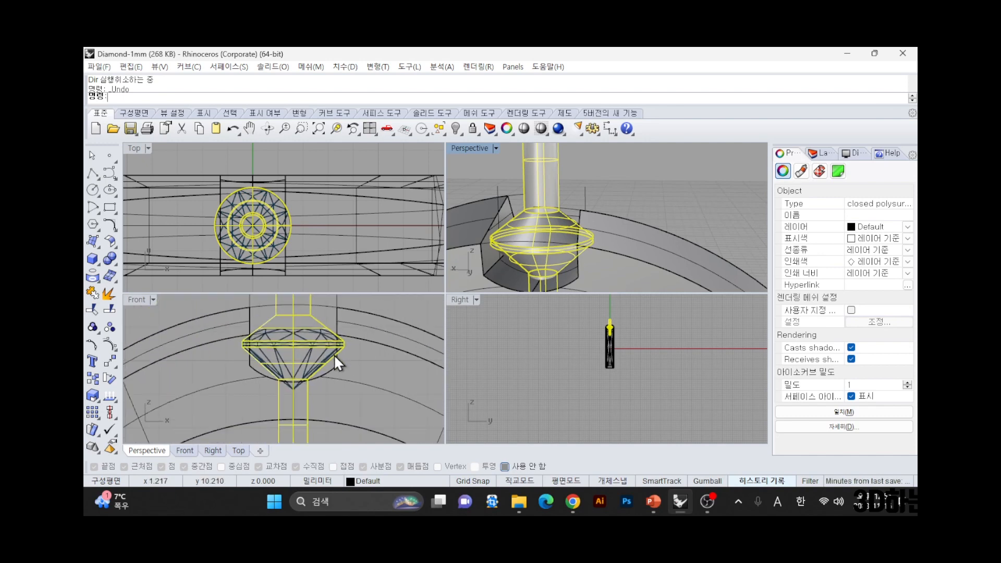
{"action": "right_click_drag", "start_coordinate": [596, 243], "coordinate": [645, 190]}
{"action": "key", "text": "Escape"}
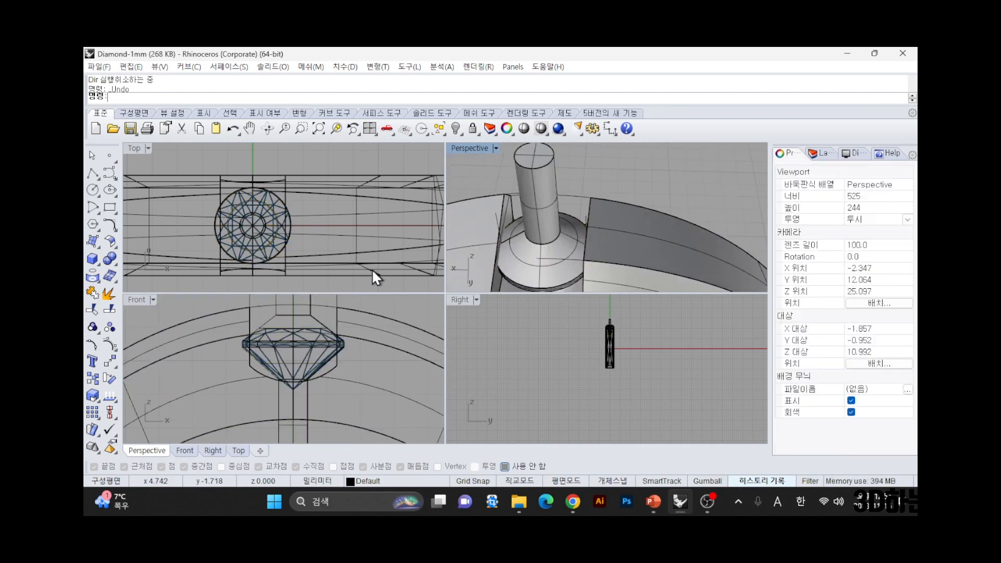
{"action": "left_click", "coordinate": [315, 337]}
{"action": "left_click", "coordinate": [311, 312], "text": "shift"}
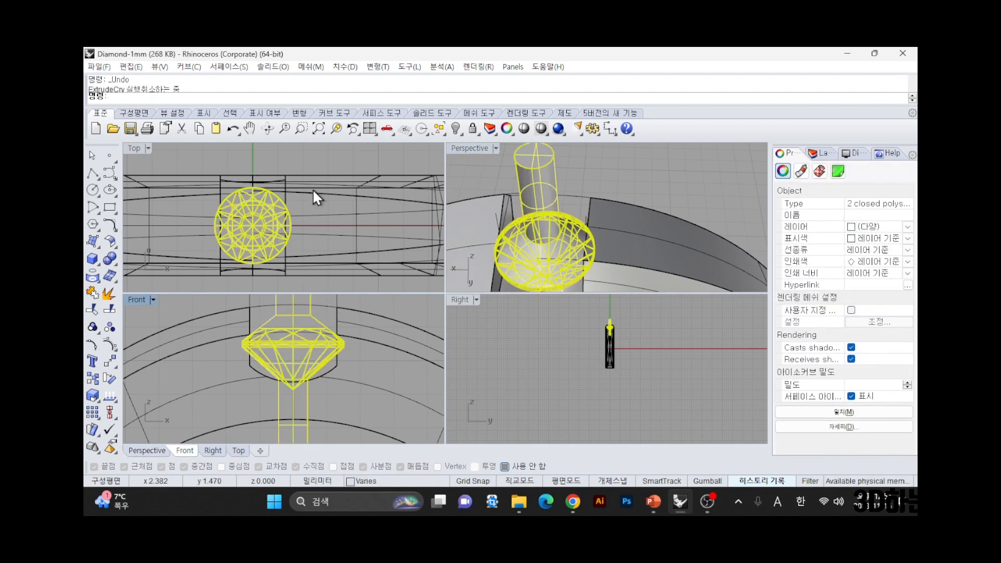
{"action": "right_click_drag", "start_coordinate": [303, 187], "coordinate": [321, 180]}
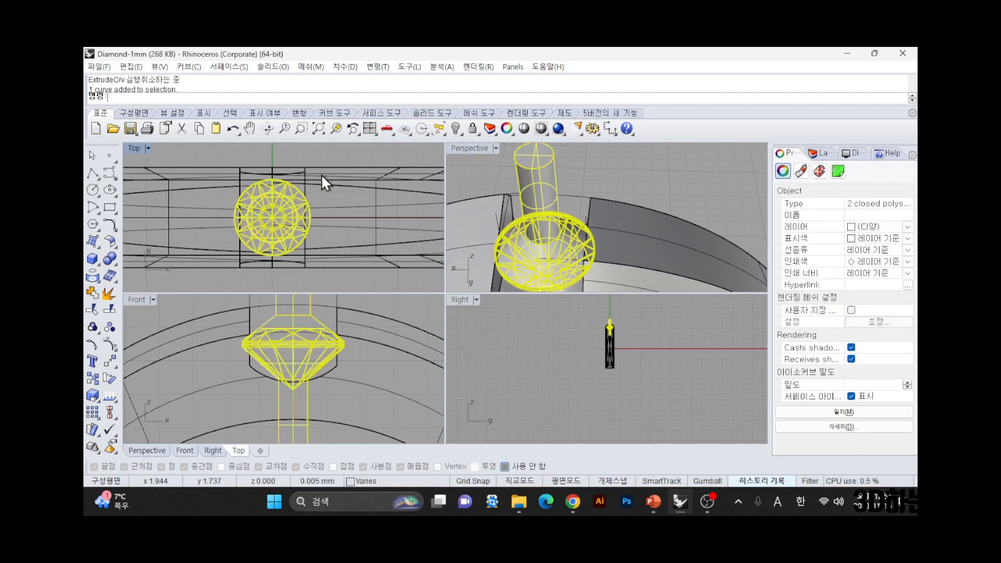
{"action": "key", "text": "Escape"}
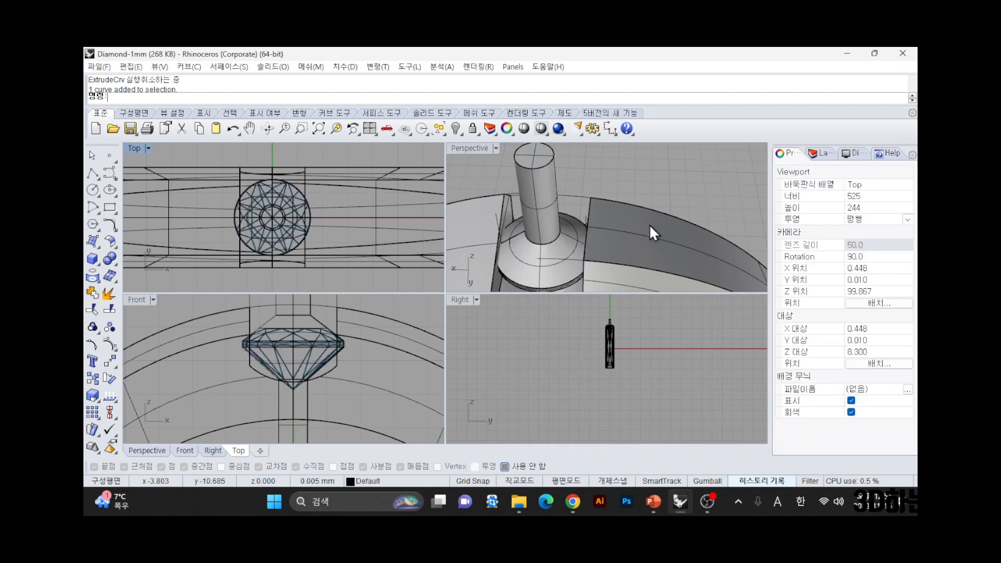
- Try to subtract the capped seat cutter from the ring band with a Boolean difference and inspect the notch
{"action": "left_click", "coordinate": [649, 224]}
{"action": "type", "text": "bd"}
{"action": "key", "text": "Return"}
{"action": "left_click", "coordinate": [519, 165]}
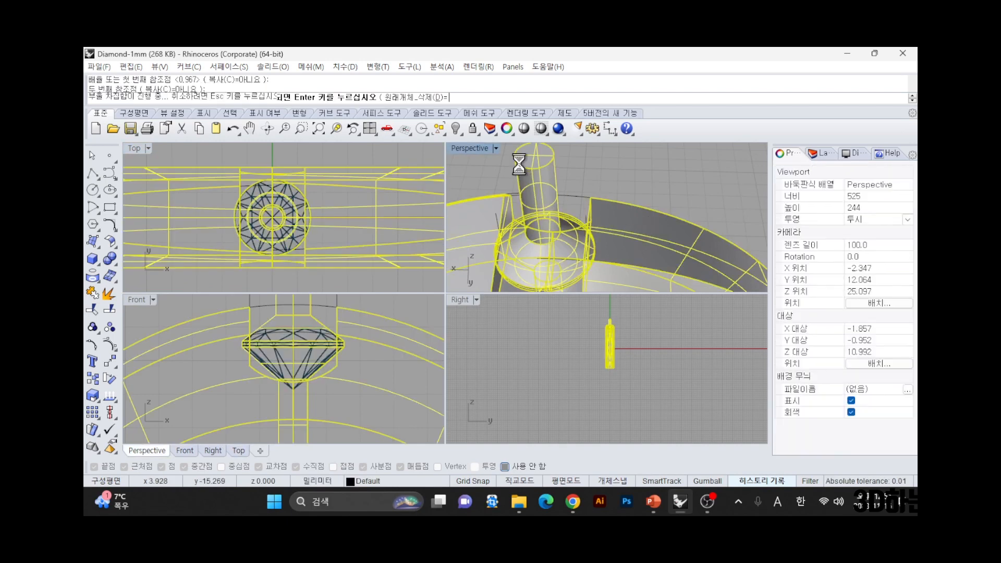
{"action": "key", "text": "Return"}
{"action": "right_click_drag", "start_coordinate": [519, 164], "coordinate": [584, 244]}
{"action": "key", "text": "Escape"}
{"action": "scroll", "coordinate": [590, 229], "scroll_direction": "up", "scroll_amount": 3}
{"action": "scroll", "coordinate": [597, 261], "scroll_direction": "down", "scroll_amount": 2}
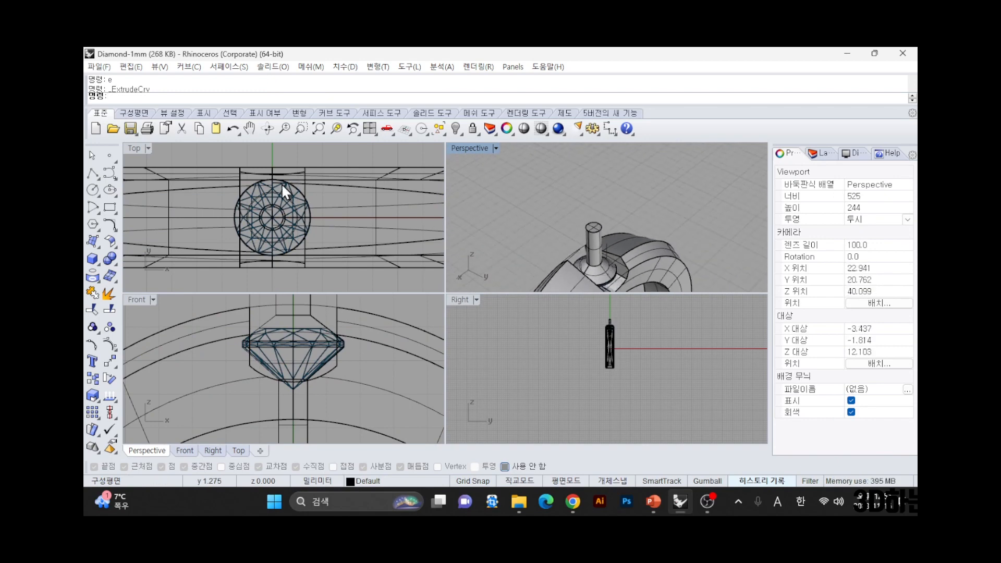
- Try to scale the gem, the seat cutter and the notch curve together about the origin by a factor of 3.03
{"action": "scroll", "coordinate": [240, 177], "scroll_direction": "down", "scroll_amount": 2}
{"action": "left_click_drag", "start_coordinate": [230, 164], "coordinate": [302, 261]}
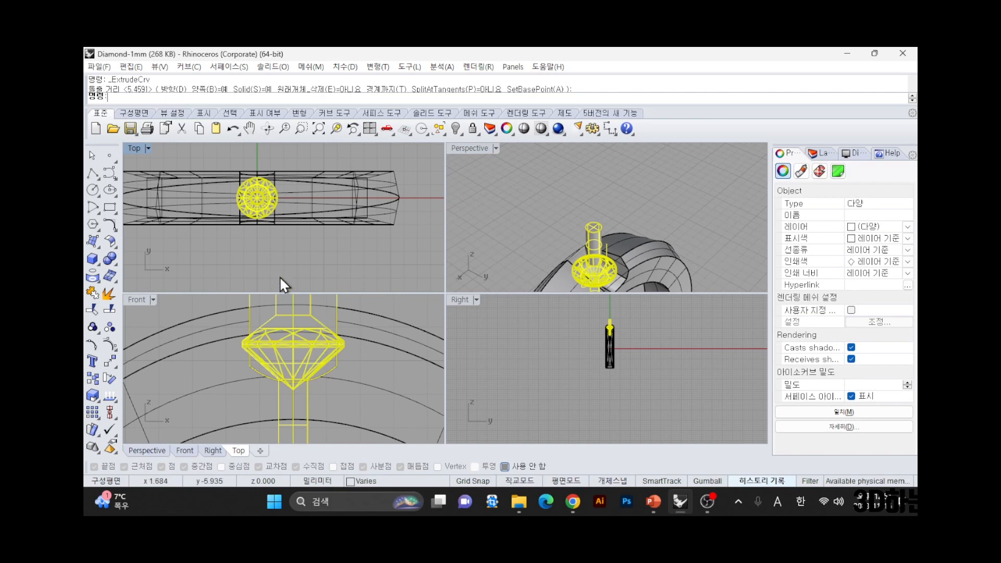
{"action": "type", "text": "sc"}
{"action": "key", "text": "Return"}
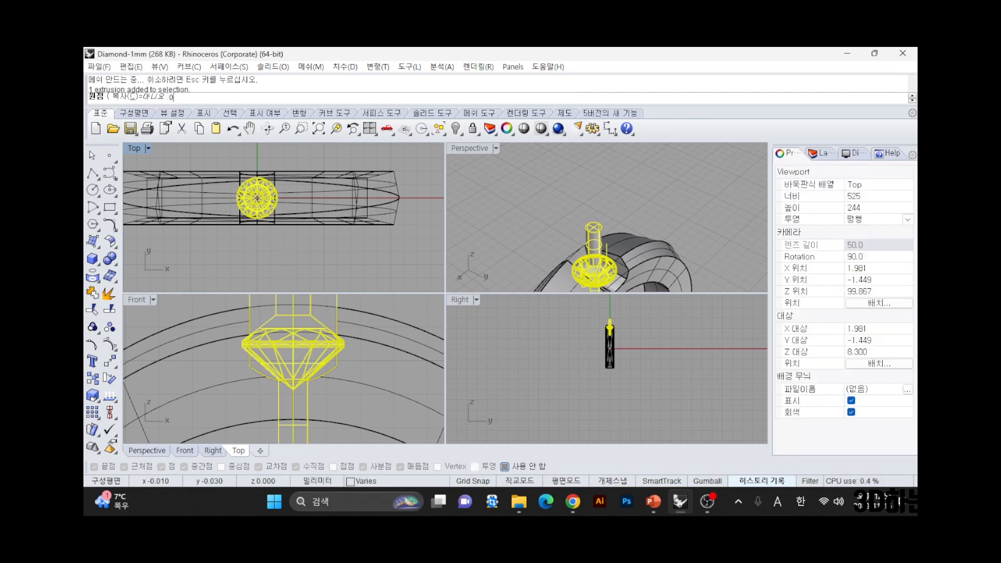
{"action": "key", "text": "Return"}
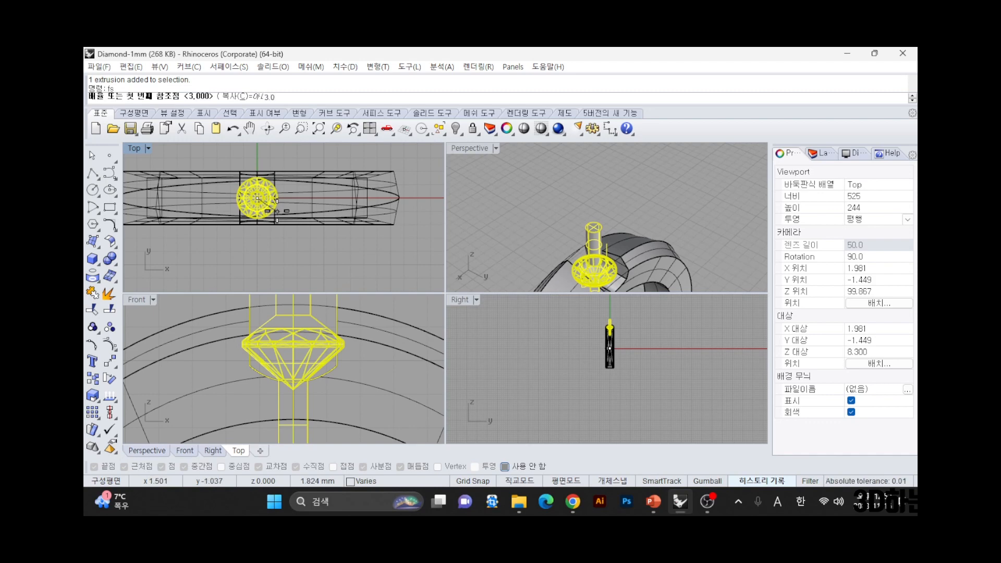
{"action": "type", "text": "3.03"}
{"action": "key", "text": "Return"}
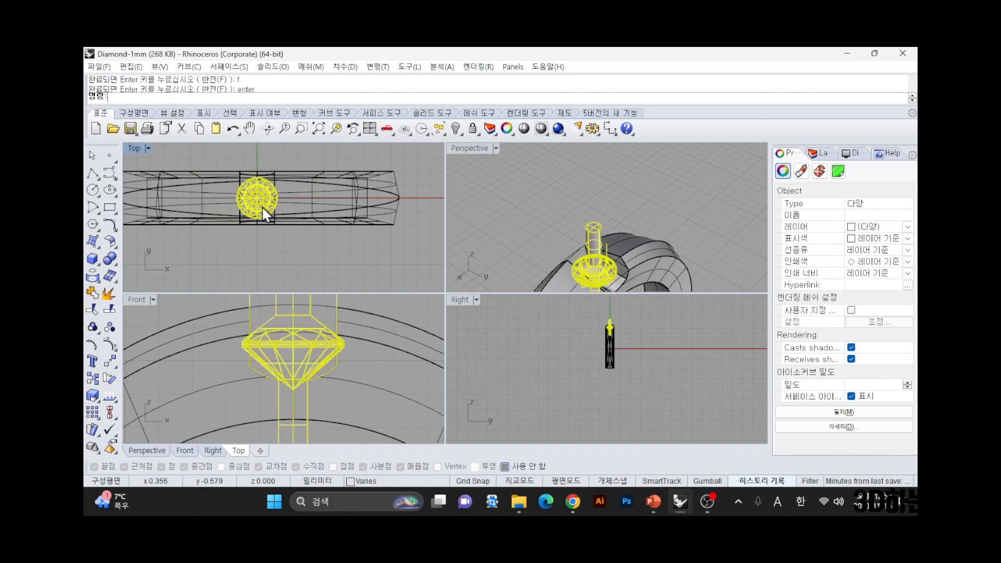
- Try to scale the gem and seat cutter about the origin by a factor of 0.03
{"action": "type", "text": "sc"}
{"action": "key", "text": "Return"}
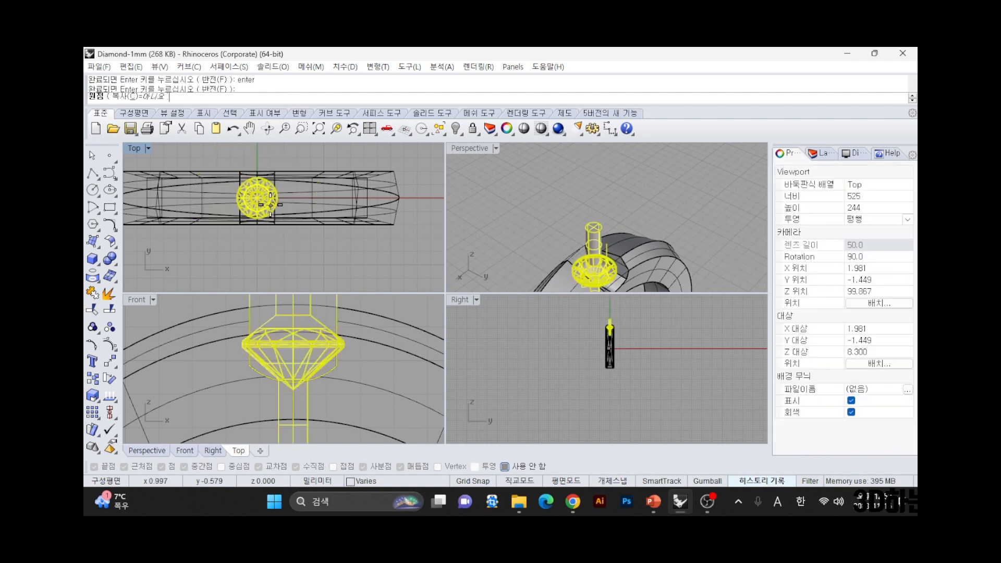
{"action": "type", "text": "0"}
{"action": "key", "text": "Return"}
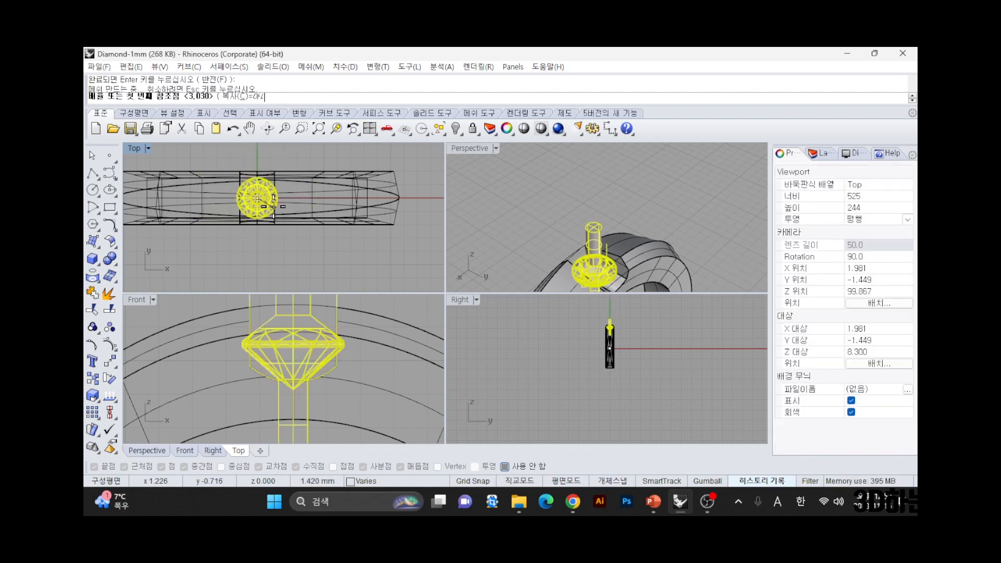
{"action": "type", "text": "0.03"}
{"action": "key", "text": "Return"}
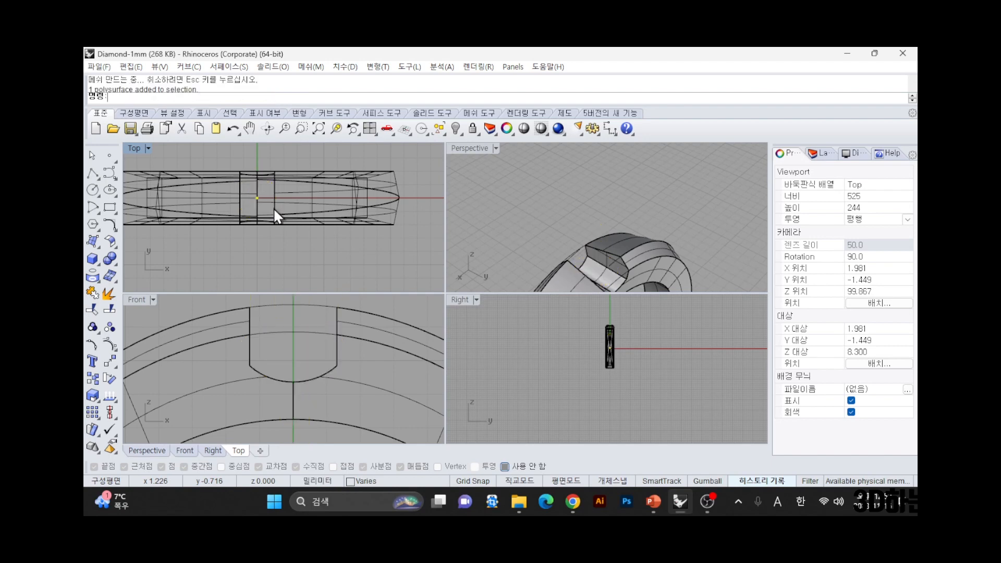
{"action": "key", "text": "ctrl+z"}
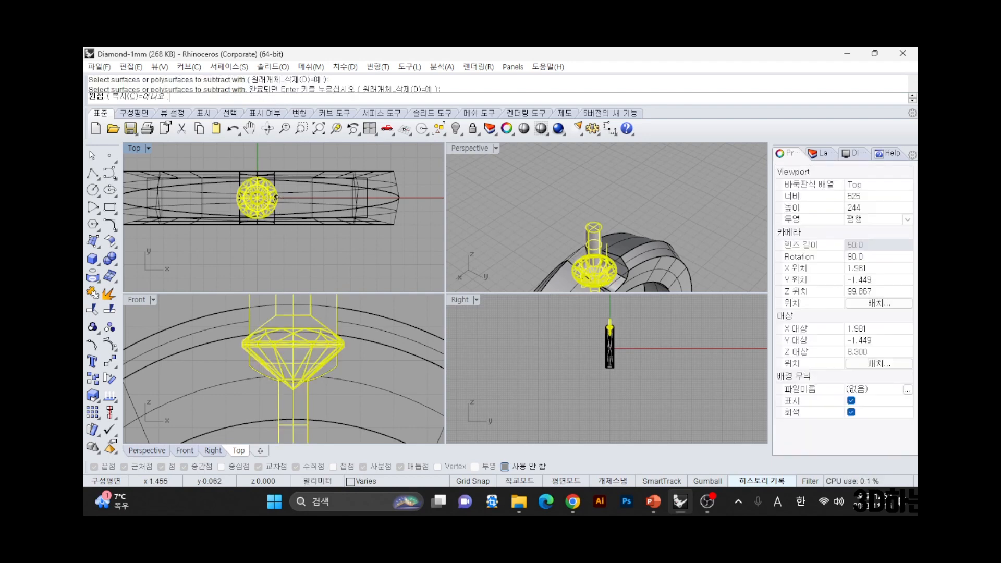
- Scale the gem and seat cutter together about the origin by a factor of 1.03
{"action": "left_click", "coordinate": [276, 198]}
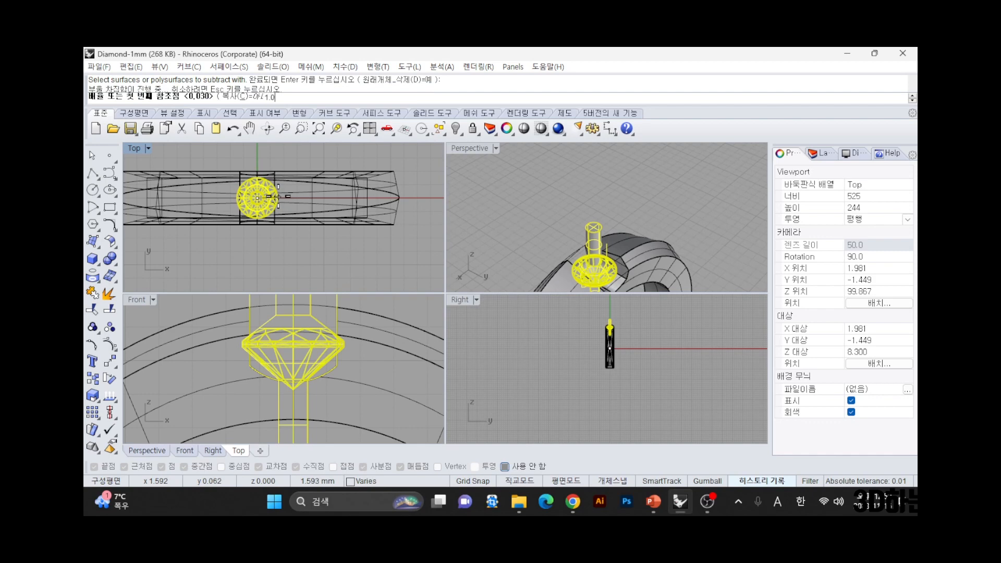
{"action": "key", "text": "Return"}
{"action": "left_click", "coordinate": [674, 222]}
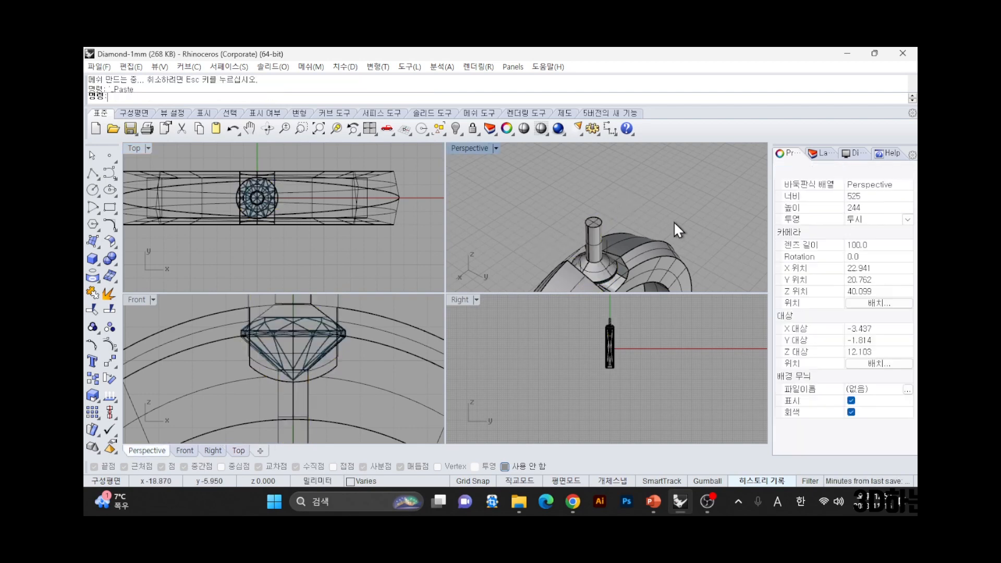
{"action": "right_click_drag", "start_coordinate": [674, 221], "coordinate": [625, 210]}
- Try to subtract the enlarged seat cutter from the ring band with a Boolean difference
{"action": "left_click", "coordinate": [633, 253]}
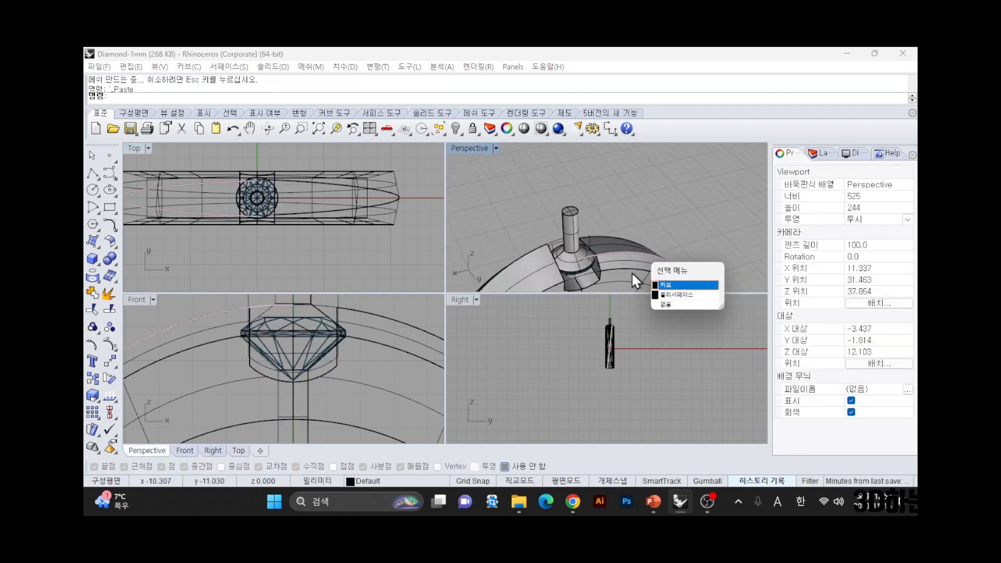
{"action": "left_click", "coordinate": [625, 270]}
{"action": "left_click", "coordinate": [626, 270]}
{"action": "type", "text": "bd"}
{"action": "key", "text": "Return"}
{"action": "left_click", "coordinate": [566, 223]}
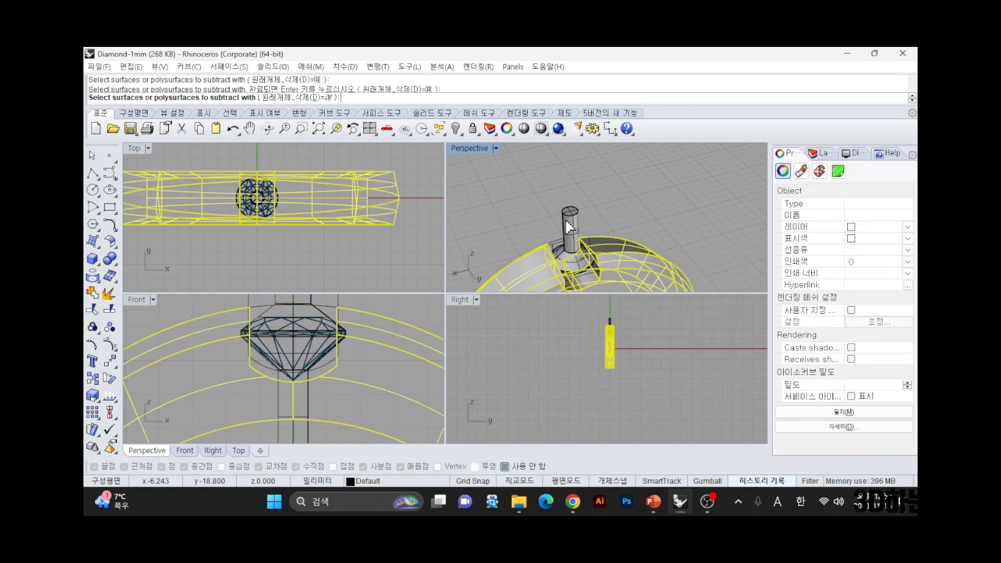
{"action": "left_click", "coordinate": [566, 222]}
{"action": "key", "text": "Return"}
- Cap the open ends of the seat cutter to make it a closed solid
{"action": "left_click", "coordinate": [569, 224]}
{"action": "type", "text": "ca"}
{"action": "key", "text": "Return"}
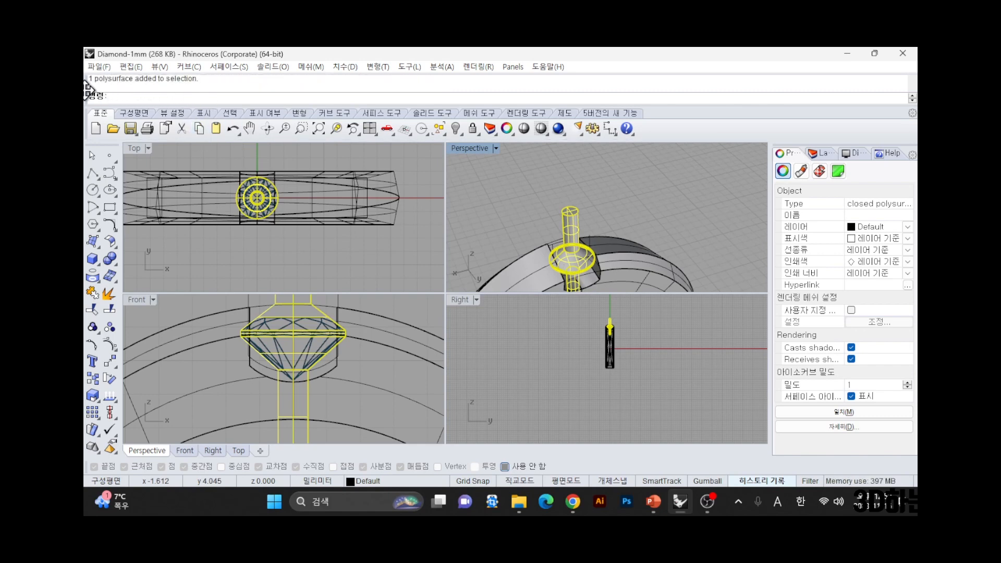
- Select all the construction curves around the ring band and notch and delete them
{"action": "left_click", "coordinate": [631, 217]}
{"action": "right_click_drag", "start_coordinate": [631, 217], "coordinate": [553, 213]}
{"action": "scroll", "coordinate": [554, 214], "scroll_direction": "up", "scroll_amount": 10}
{"action": "right_click_drag", "start_coordinate": [564, 261], "coordinate": [577, 224]}
{"action": "left_click", "coordinate": [602, 200]}
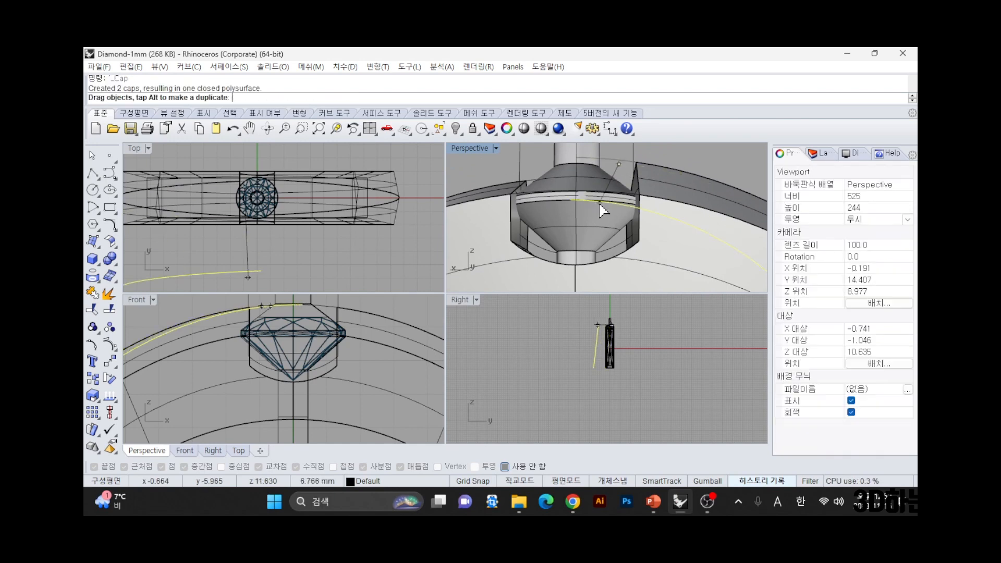
{"action": "left_click", "coordinate": [592, 207]}
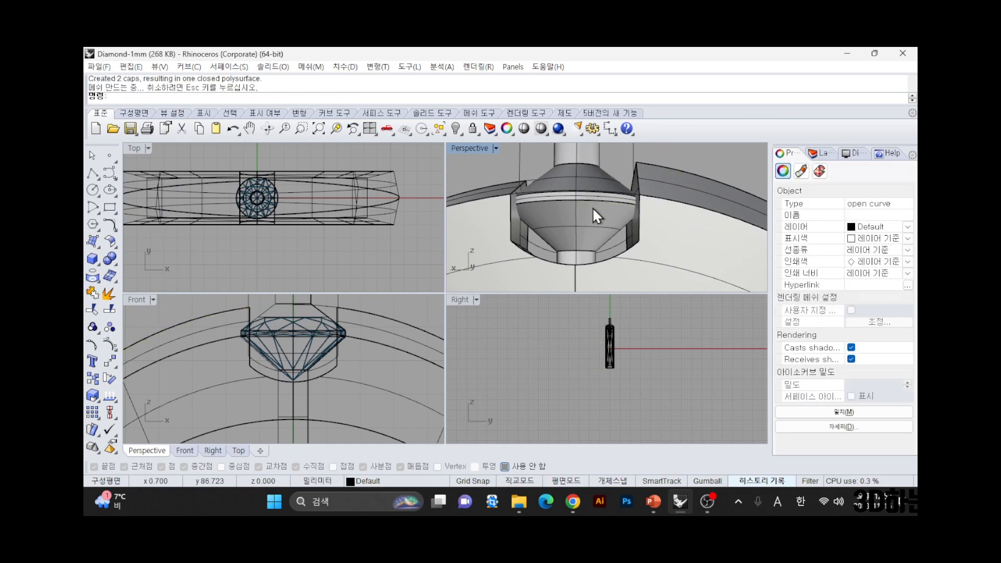
{"action": "left_click", "coordinate": [446, 137]}
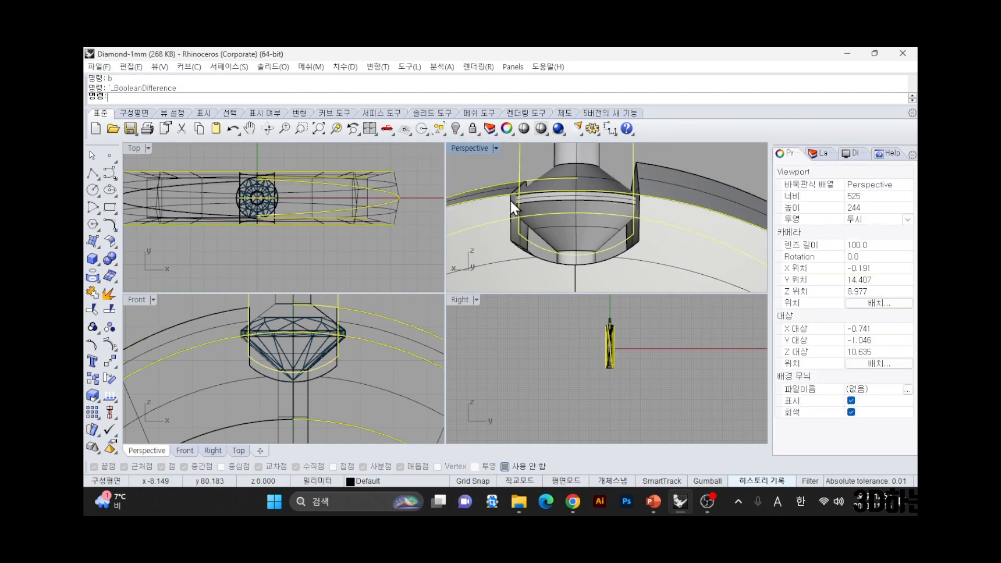
{"action": "left_click", "coordinate": [510, 199]}
{"action": "key", "text": "Delete"}
- Nudge the gem and seat cutter together down into the notch in 0.03 mm increments
{"action": "right_click_drag", "start_coordinate": [326, 303], "coordinate": [335, 326]}
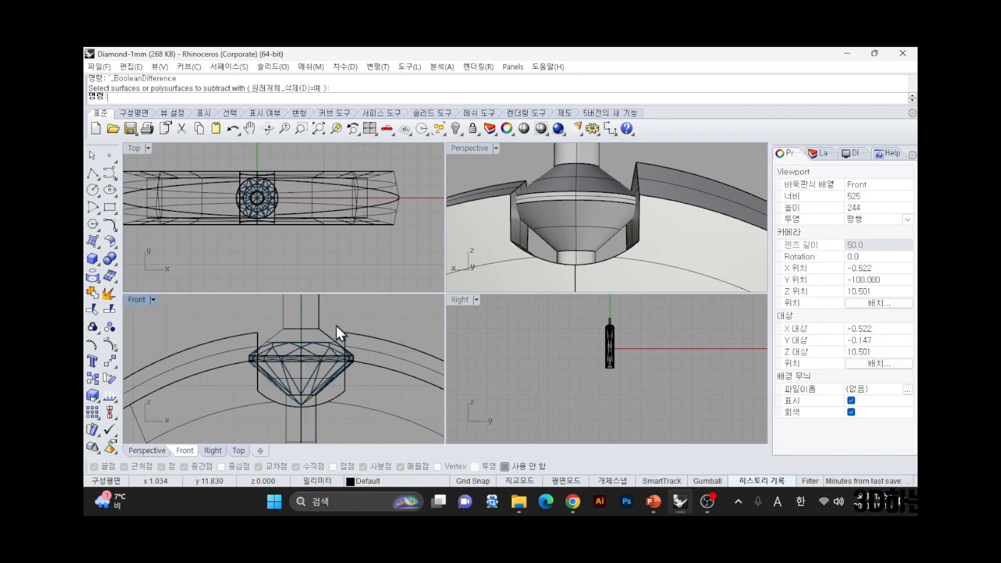
{"action": "left_click", "coordinate": [314, 374]}
{"action": "right_click_drag", "start_coordinate": [350, 400], "coordinate": [353, 364]}
{"action": "right_click", "coordinate": [352, 365]}
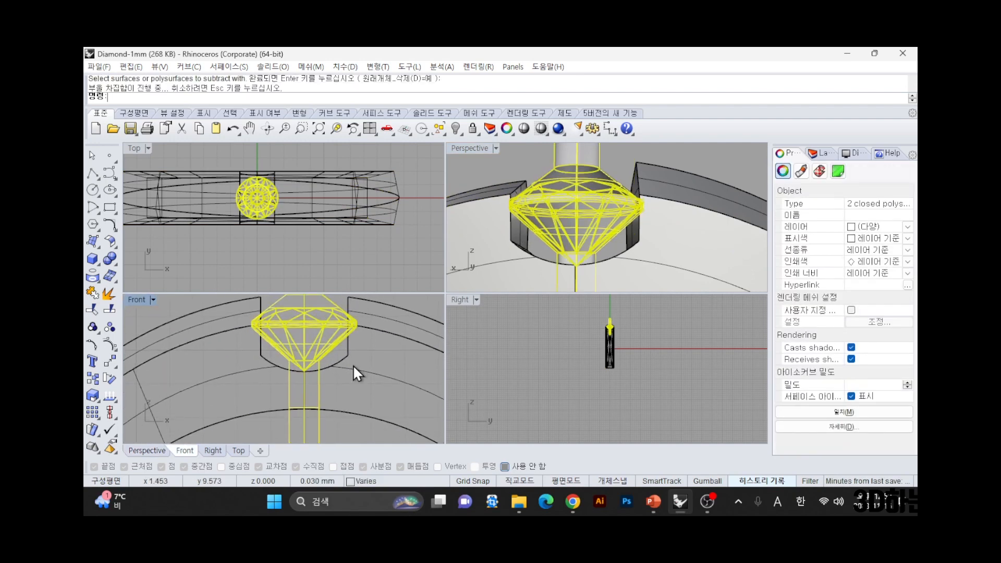
{"action": "key", "text": "alt+Down"}
{"action": "key", "text": "alt+Down"}
{"action": "key", "text": "alt+Down"}
{"action": "key", "text": "alt+Down"}
{"action": "key", "text": "alt+Down"}
{"action": "key", "text": "alt+Down"}
{"action": "key", "text": "alt+Down"}
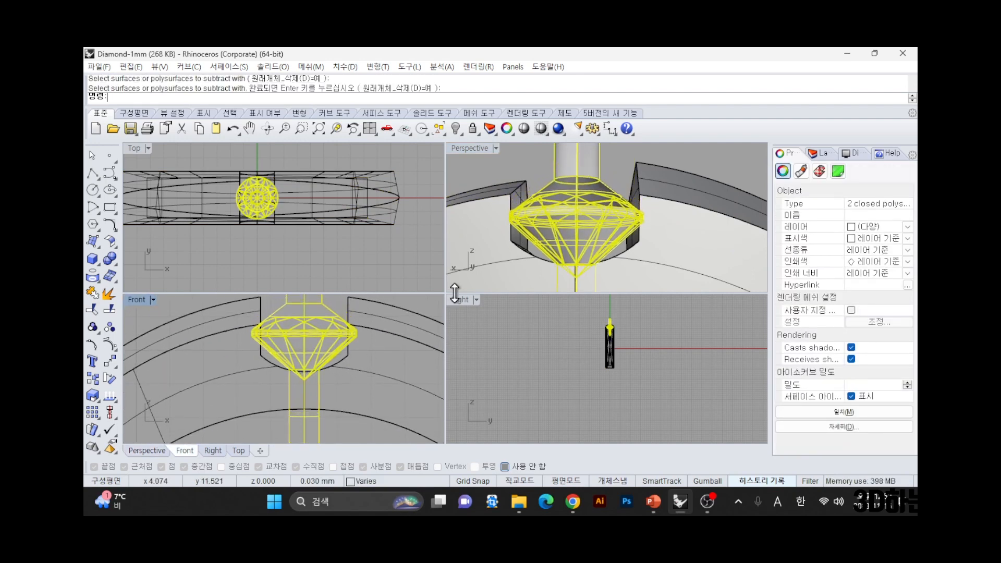
- Subtract the lowered seat cutter from the ring band with a Boolean difference, accepting the doubled tolerance
{"action": "right_click", "coordinate": [705, 155]}
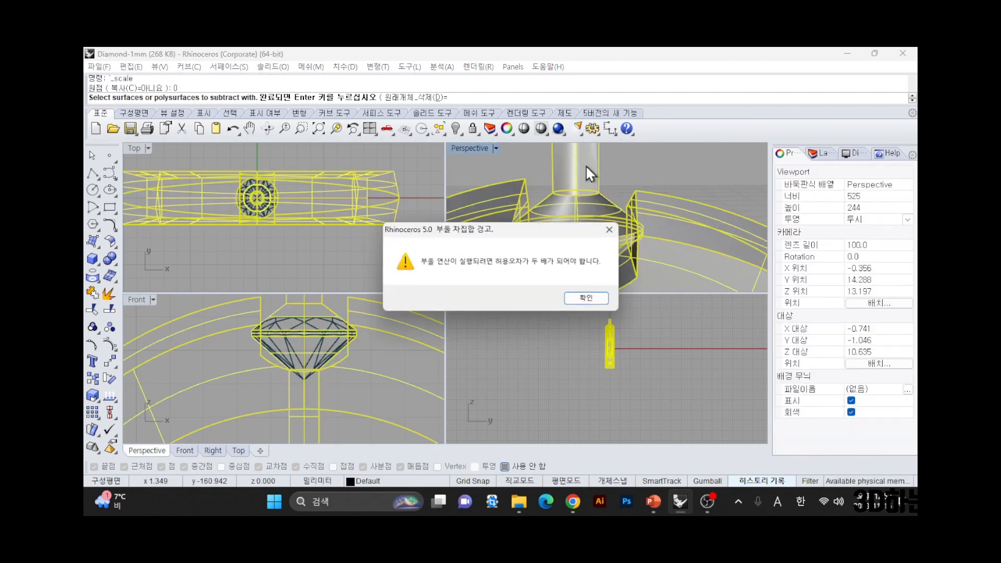
{"action": "left_click", "coordinate": [586, 296]}
{"action": "right_click_drag", "start_coordinate": [553, 204], "coordinate": [646, 246]}
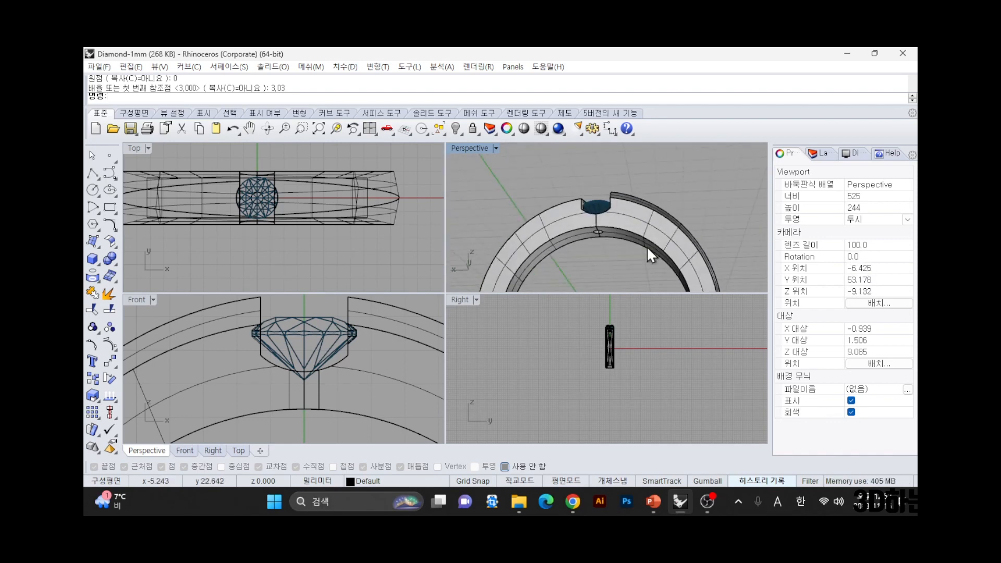
- Fillet all edge segments of the drill hole on the band's inner surface with a 0.02 mm radius
{"action": "scroll", "coordinate": [528, 216], "scroll_direction": "up", "scroll_amount": 3}
{"action": "right_click_drag", "start_coordinate": [528, 217], "coordinate": [604, 280]}
{"action": "scroll", "coordinate": [534, 229], "scroll_direction": "up", "scroll_amount": 12}
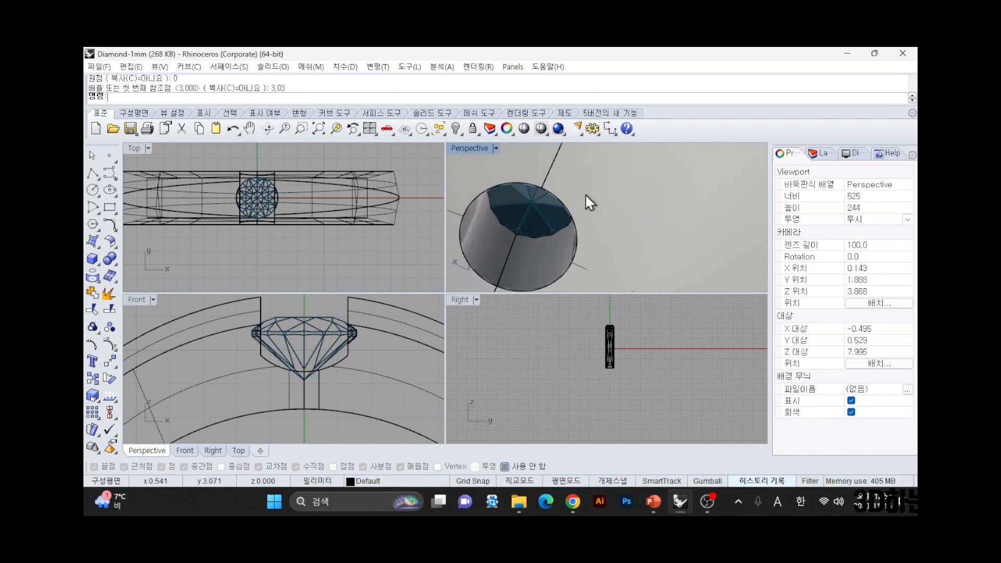
{"action": "scroll", "coordinate": [560, 227], "scroll_direction": "down", "scroll_amount": 4}
{"action": "type", "text": "fe"}
{"action": "right_click", "coordinate": [560, 229]}
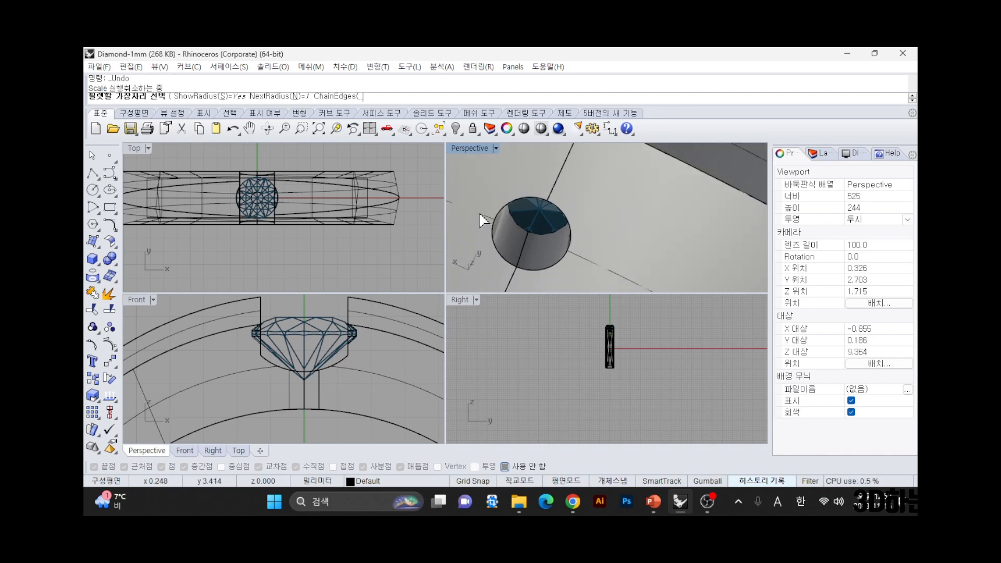
{"action": "type", "text": "0.02"}
{"action": "key", "text": "Return"}
{"action": "left_click", "coordinate": [508, 210]}
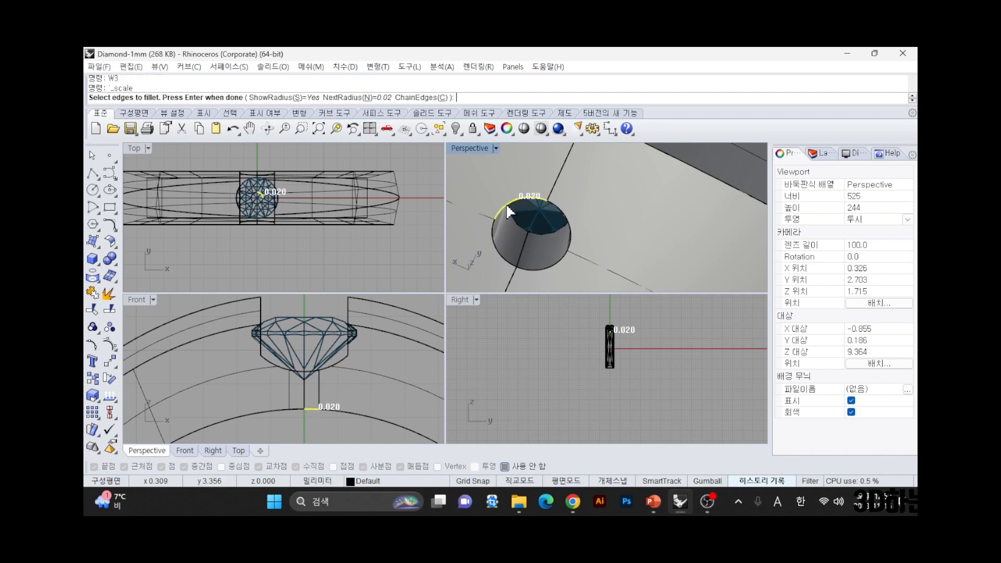
{"action": "left_click", "coordinate": [490, 251]}
{"action": "left_click", "coordinate": [545, 271]}
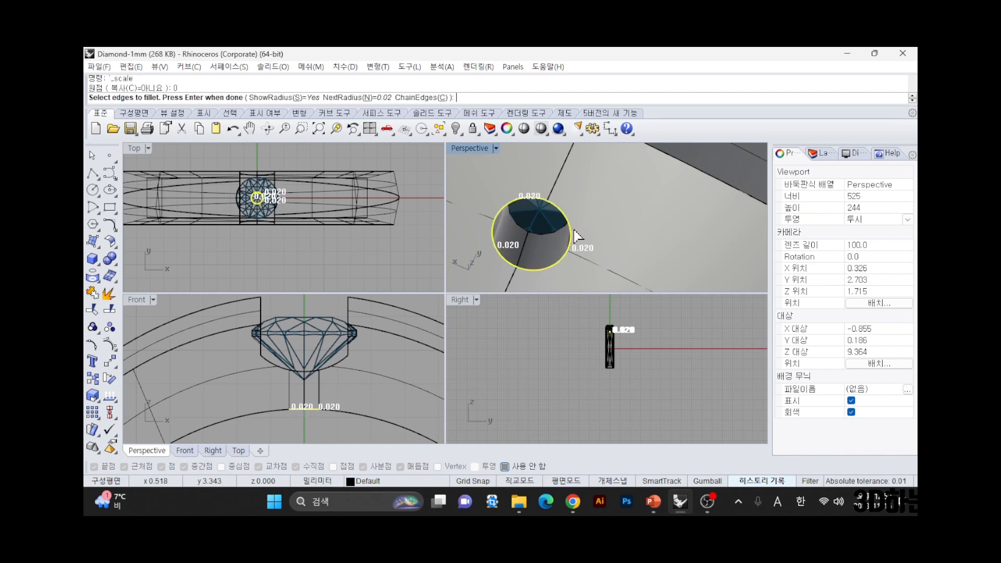
{"action": "key", "text": "Return"}
{"action": "key", "text": "Return"}
- Hide the gem to expose the hole in the notch floor
{"action": "scroll", "coordinate": [561, 233], "scroll_direction": "up", "scroll_amount": 5}
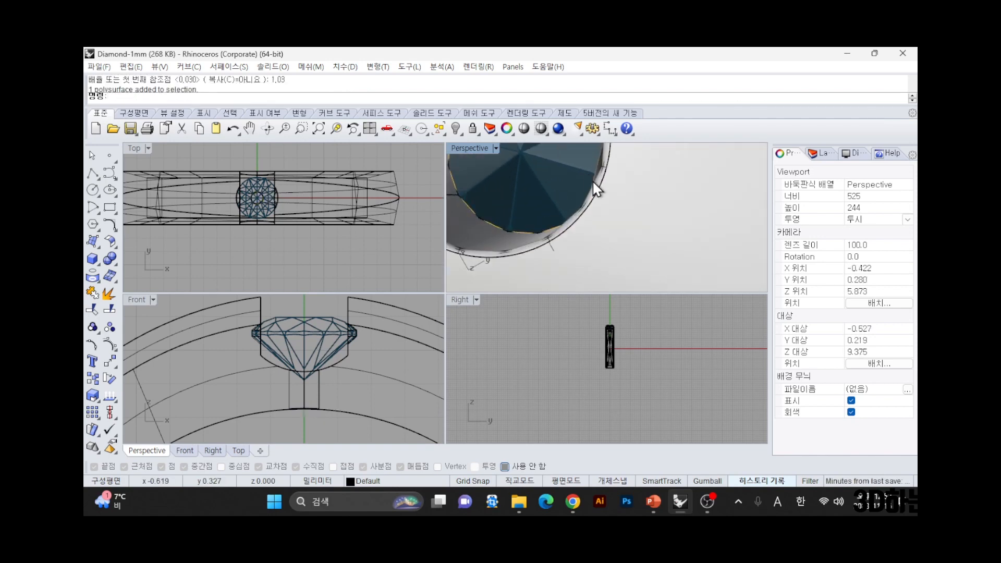
{"action": "right_click_drag", "start_coordinate": [593, 181], "coordinate": [700, 228]}
{"action": "scroll", "coordinate": [709, 215], "scroll_direction": "up", "scroll_amount": 8}
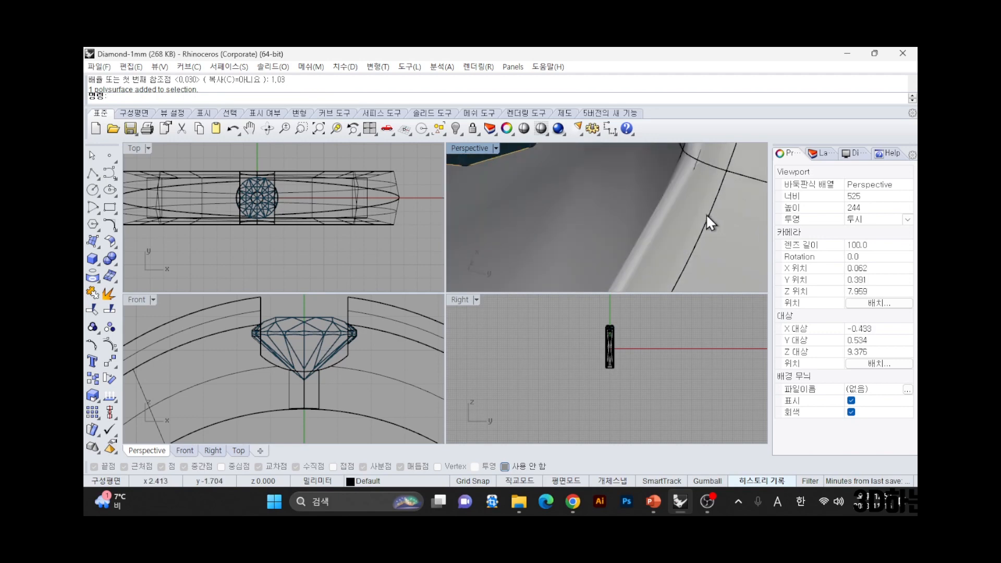
{"action": "scroll", "coordinate": [706, 213], "scroll_direction": "down", "scroll_amount": 10}
{"action": "mouse_move", "coordinate": [695, 179]}
{"action": "right_mouse_down"}
{"action": "mouse_move", "coordinate": [675, 223]}
{"action": "mouse_move", "coordinate": [518, 197]}
{"action": "mouse_move", "coordinate": [521, 188]}
{"action": "right_mouse_up"}
{"action": "type", "text": "b"}
{"action": "key", "text": "Return"}
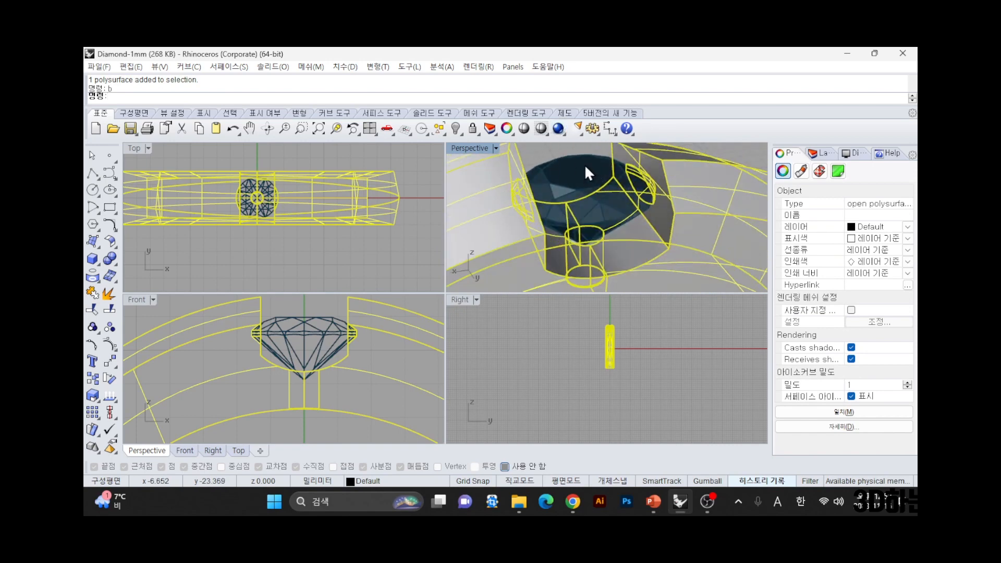
{"action": "left_click", "coordinate": [577, 184]}
{"action": "key", "text": "Return"}
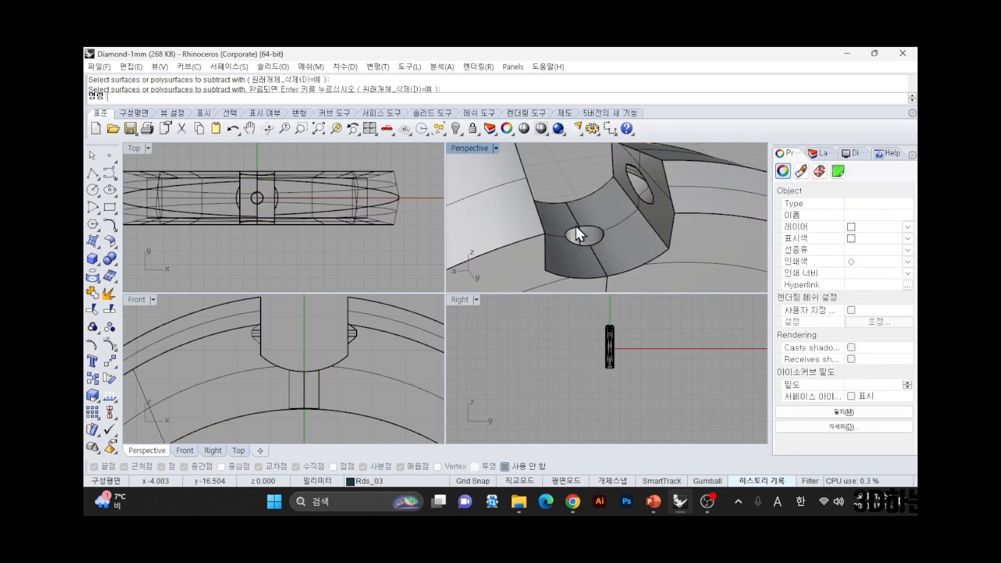
{"action": "scroll", "coordinate": [575, 225], "scroll_direction": "up", "scroll_amount": 3}
{"action": "key", "text": "ctrl+h"}
{"action": "left_click", "coordinate": [558, 225]}
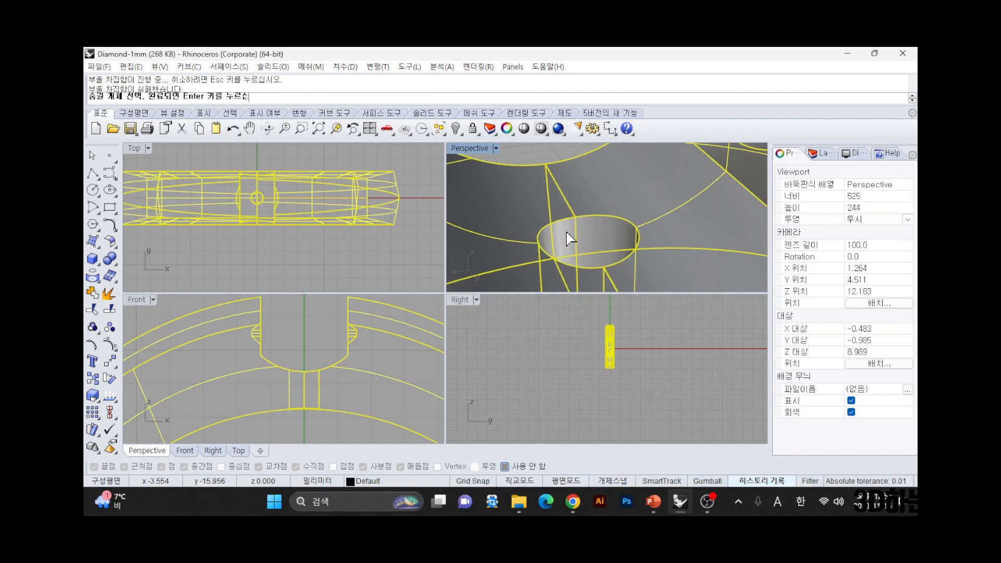
{"action": "key", "text": "Return"}
{"action": "key", "text": "Escape"}
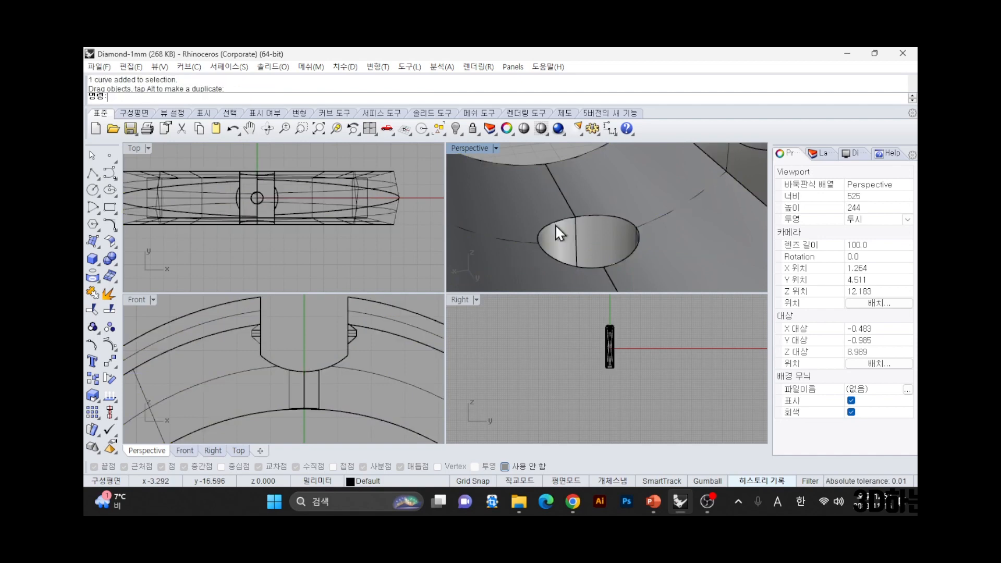
- Fillet the rim of the drill hole in the notch floor with a 0.02 mm radius
{"action": "type", "text": "fe"}
{"action": "key", "text": "Return"}
{"action": "left_click", "coordinate": [553, 223]}
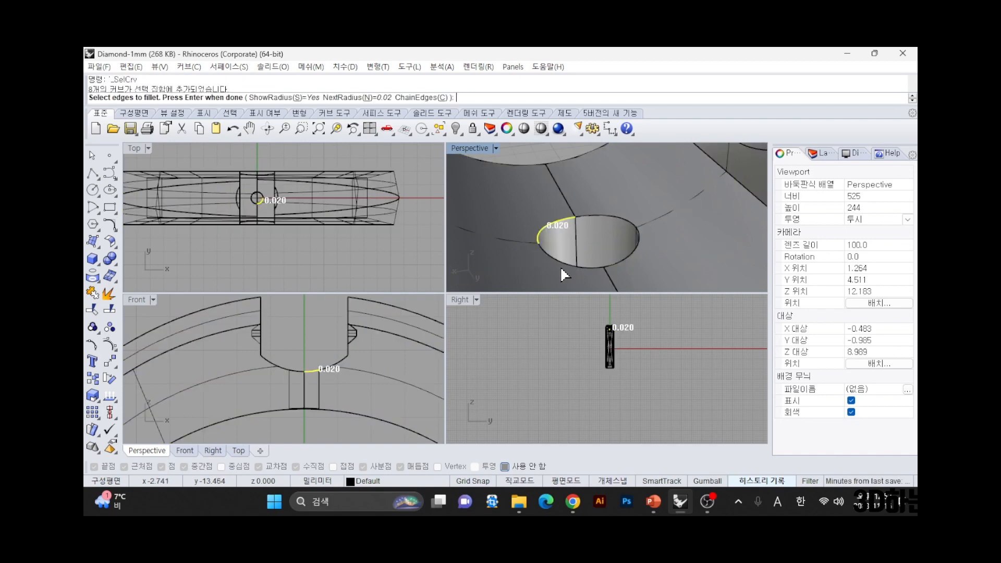
{"action": "left_click", "coordinate": [563, 264]}
{"action": "left_click", "coordinate": [621, 227]}
{"action": "key", "text": "Return"}
{"action": "key", "text": "Return"}
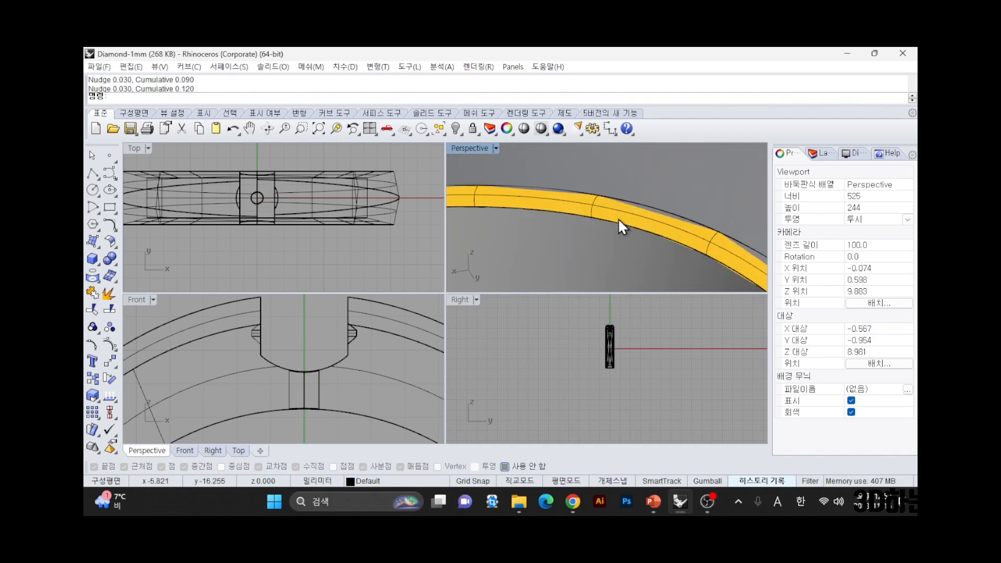
{"action": "scroll", "coordinate": [618, 218], "scroll_direction": "down", "scroll_amount": 6}
{"action": "right_click_drag", "start_coordinate": [564, 222], "coordinate": [640, 223]}
{"action": "scroll", "coordinate": [600, 206], "scroll_direction": "down", "scroll_amount": 6}
{"action": "left_click", "coordinate": [581, 222]}
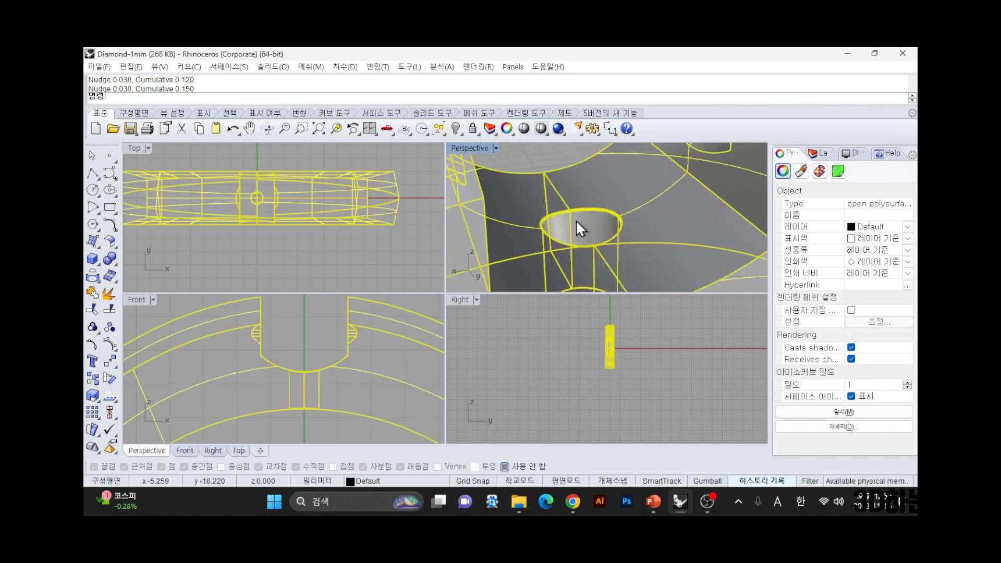
{"action": "key", "text": "Escape"}
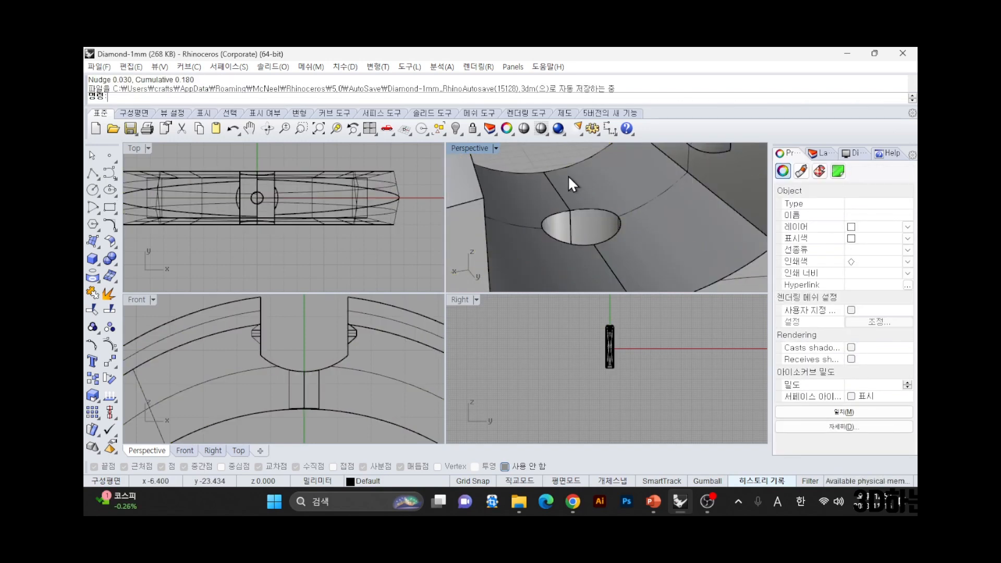
- Fillet the ring band's inner circumference edges with a 0.5 mm radius and inspect the result near the hole
{"action": "scroll", "coordinate": [535, 154], "scroll_direction": "down", "scroll_amount": 8}
{"action": "right_click_drag", "start_coordinate": [567, 163], "coordinate": [610, 250]}
{"action": "type", "text": "fe"}
{"action": "key", "text": "Return"}
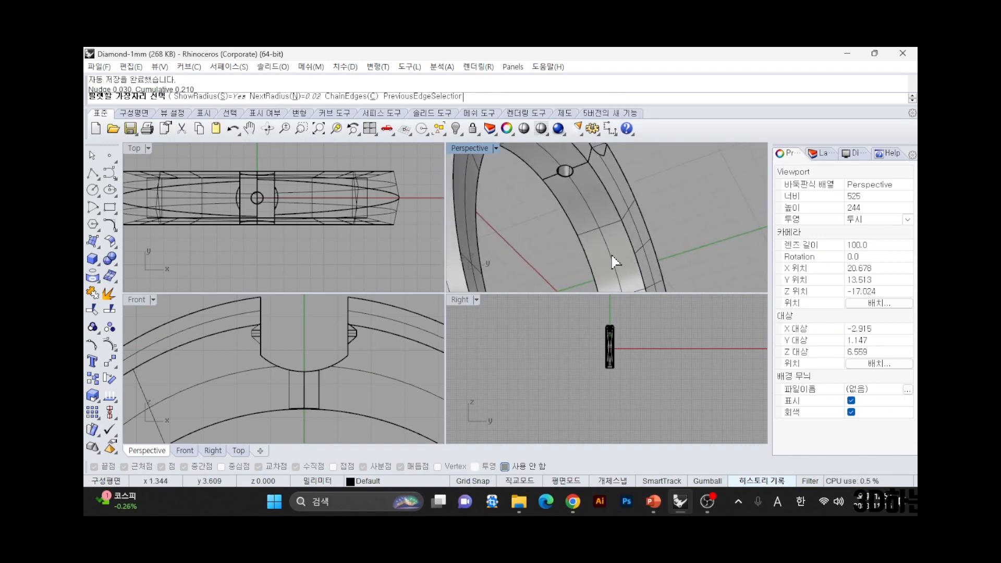
{"action": "left_click", "coordinate": [599, 189]}
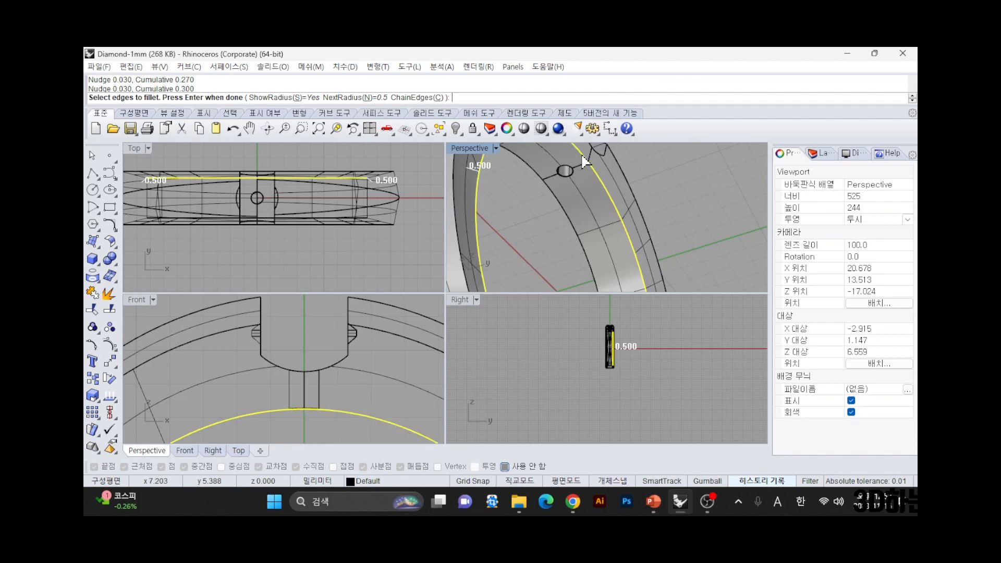
{"action": "key", "text": "Return"}
{"action": "key", "text": "Return"}
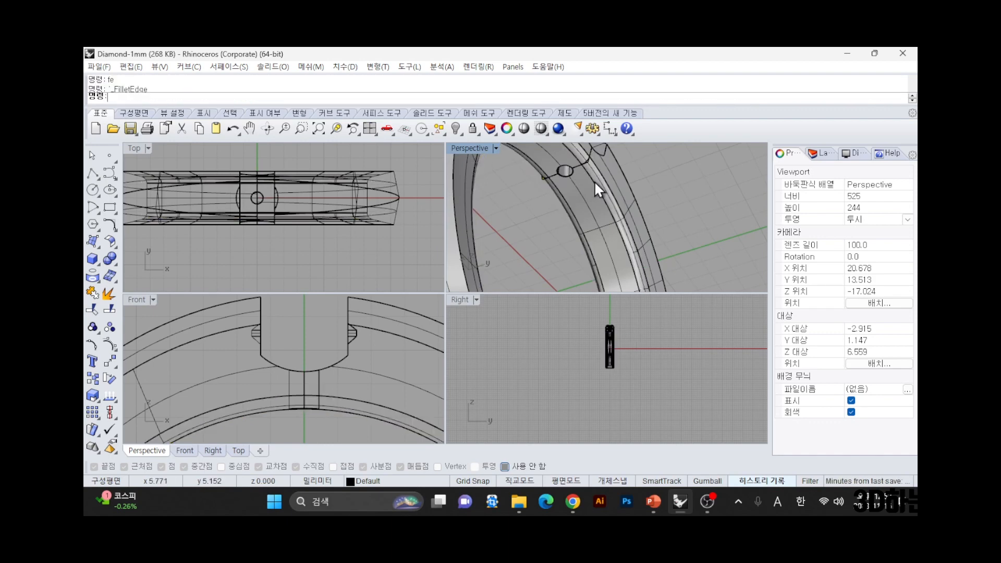
{"action": "scroll", "coordinate": [594, 181], "scroll_direction": "up", "scroll_amount": 3}
{"action": "scroll", "coordinate": [584, 168], "scroll_direction": "down", "scroll_amount": 3}
{"action": "scroll", "coordinate": [580, 166], "scroll_direction": "up", "scroll_amount": 5}
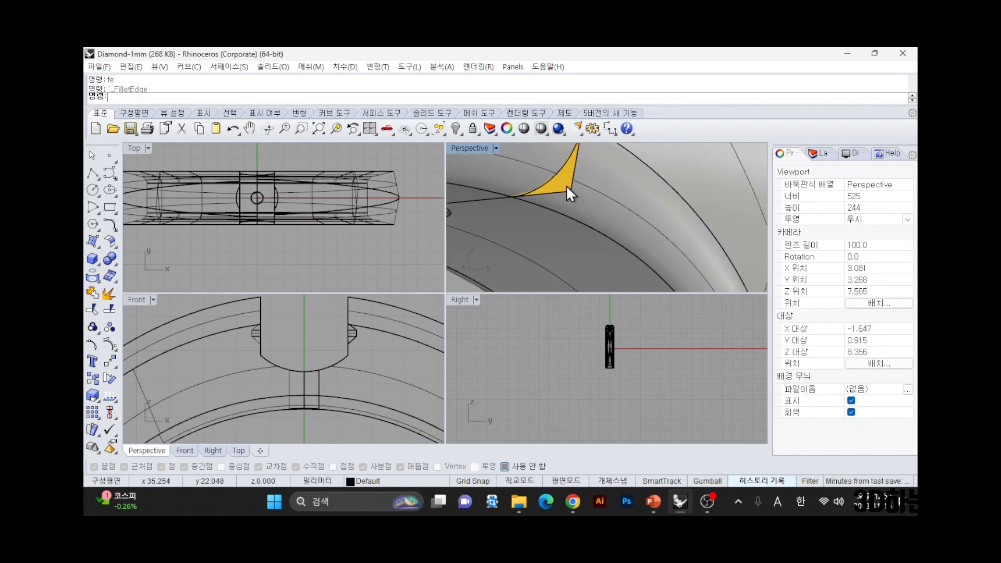
- Explode the ring band polysurface into separate surfaces so the leftover fillet slivers can be picked
{"action": "left_click", "coordinate": [565, 187]}
{"action": "key", "text": "Escape"}
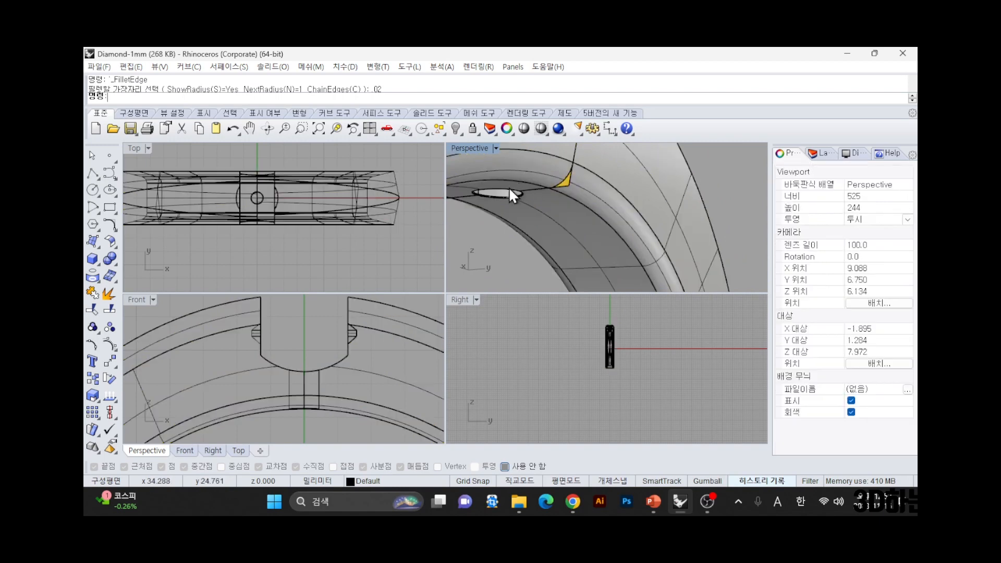
{"action": "right_click_drag", "start_coordinate": [509, 187], "coordinate": [732, 219]}
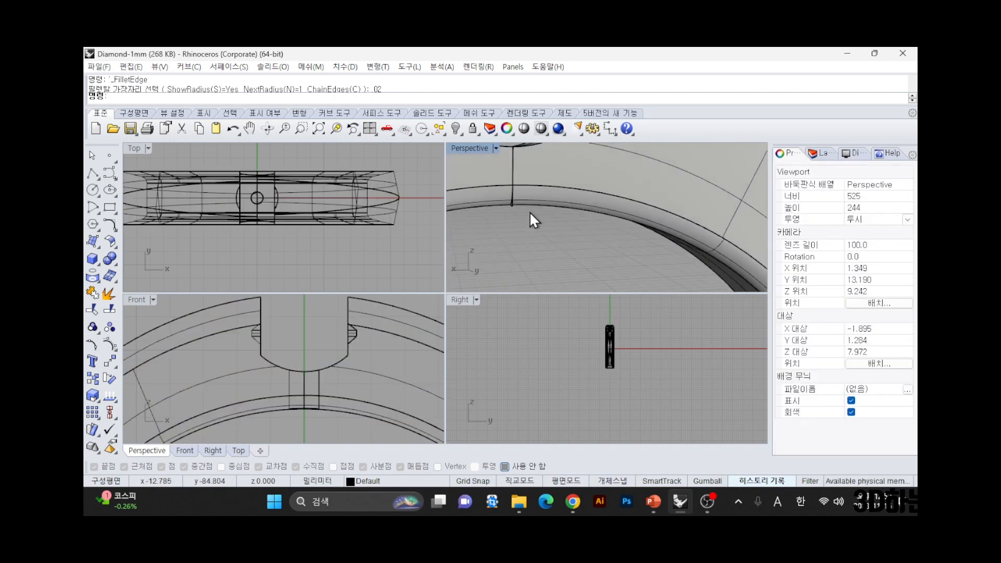
{"action": "scroll", "coordinate": [512, 193], "scroll_direction": "up", "scroll_amount": 6}
{"action": "right_click_drag", "start_coordinate": [512, 189], "coordinate": [570, 228]}
{"action": "left_click", "coordinate": [530, 213]}
{"action": "scroll", "coordinate": [565, 176], "scroll_direction": "down", "scroll_amount": 6}
{"action": "left_click", "coordinate": [581, 229]}
{"action": "left_click", "coordinate": [592, 175]}
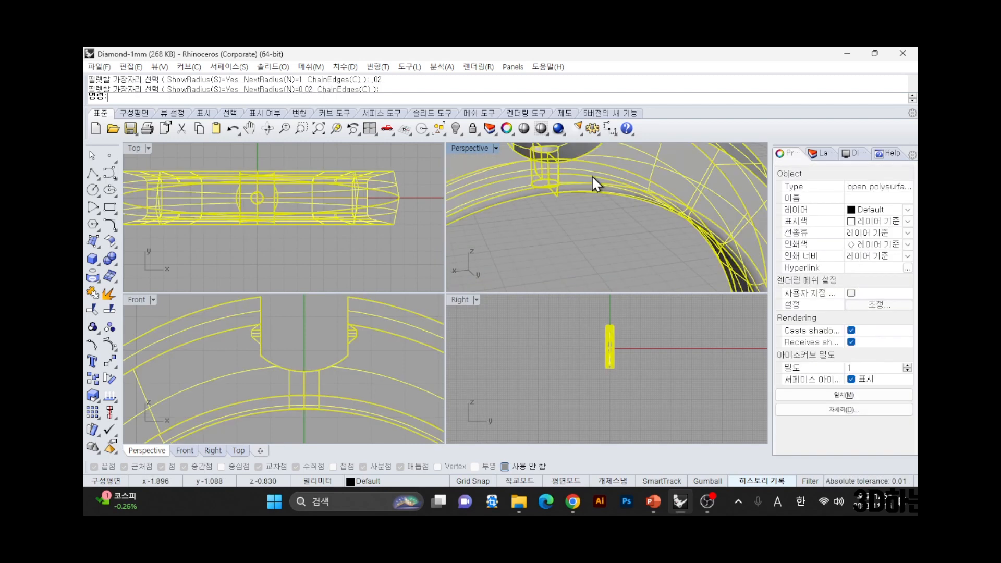
{"action": "left_click", "coordinate": [109, 295]}
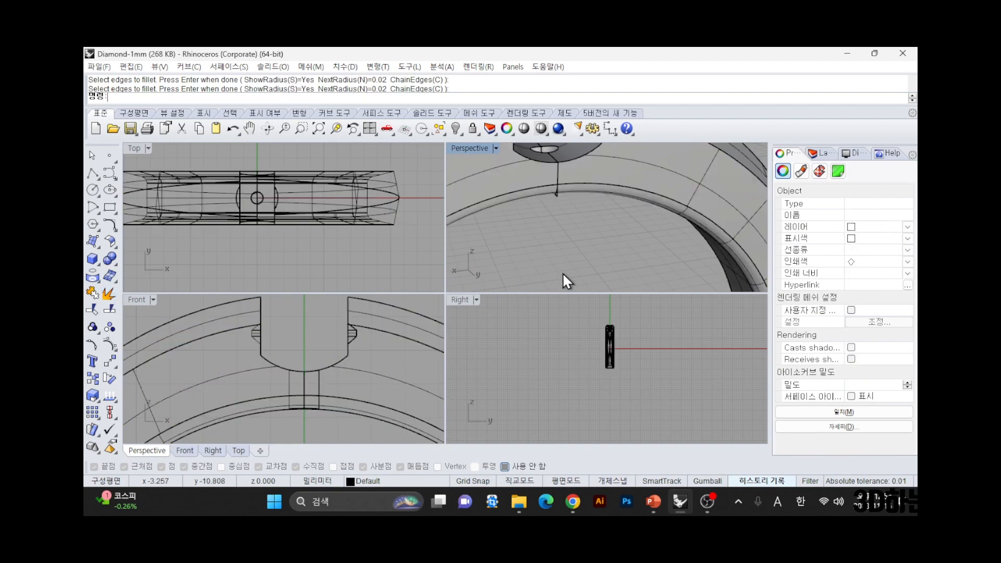
- Delete the stray surface at the band's inner edge directly below the notch
{"action": "left_click", "coordinate": [557, 196]}
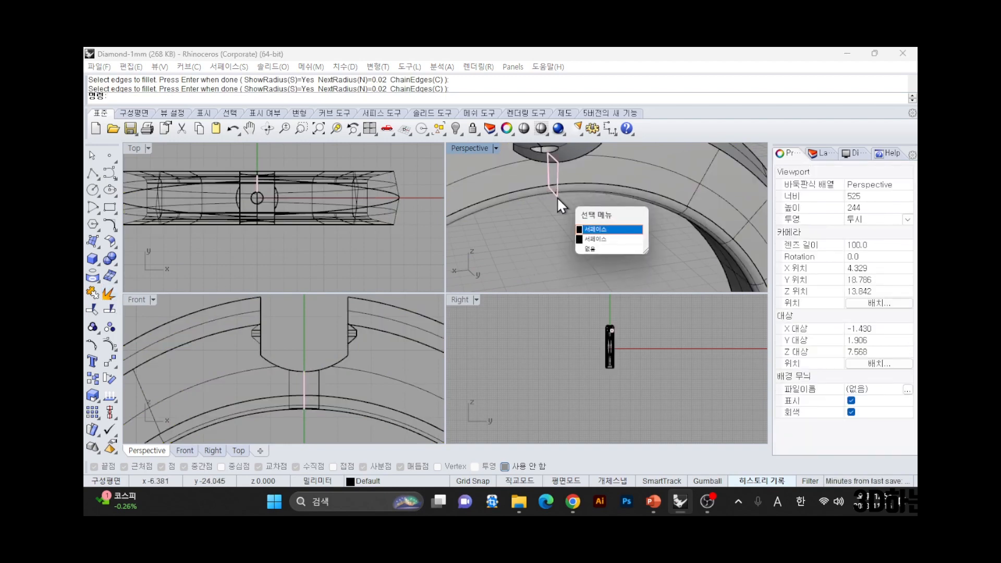
{"action": "left_click", "coordinate": [587, 227]}
{"action": "key", "text": "Return"}
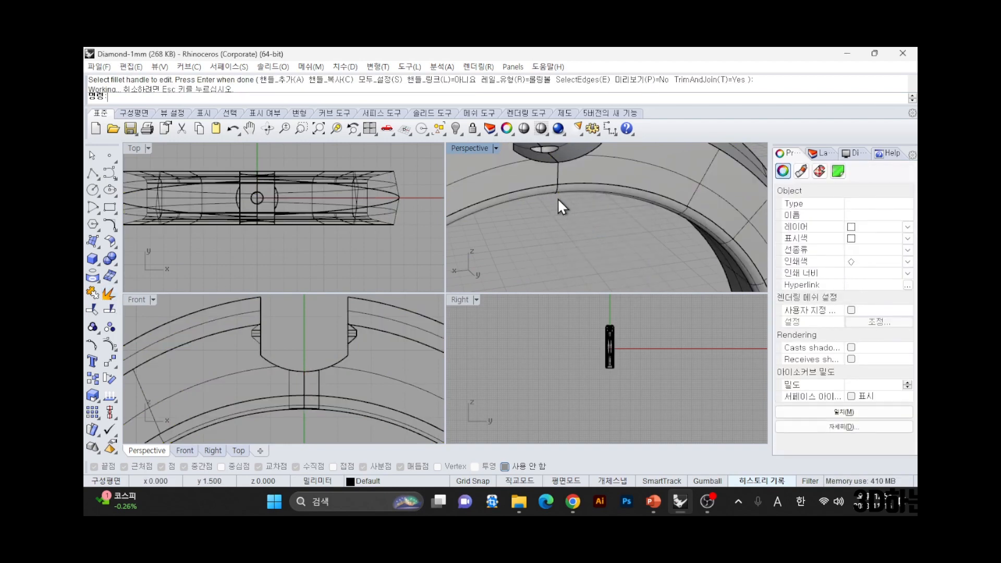
- Delete the leftover triangular sliver surfaces at the inner edge on the opposite side of the band
{"action": "right_click_drag", "start_coordinate": [549, 194], "coordinate": [501, 196]}
{"action": "right_click_drag", "start_coordinate": [131, 192], "coordinate": [202, 240]}
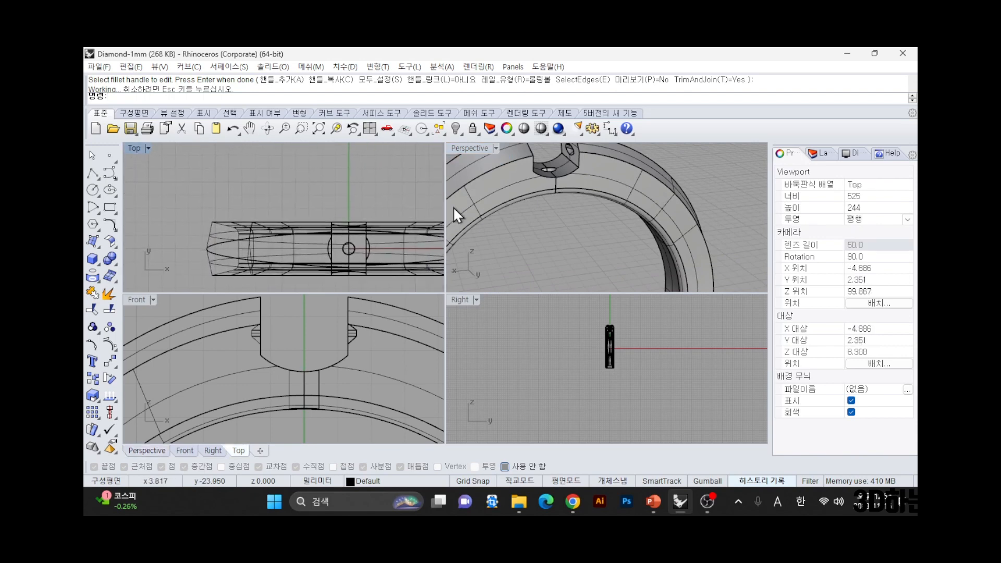
{"action": "right_click_drag", "start_coordinate": [453, 207], "coordinate": [728, 187]}
{"action": "scroll", "coordinate": [584, 231], "scroll_direction": "up", "scroll_amount": 4}
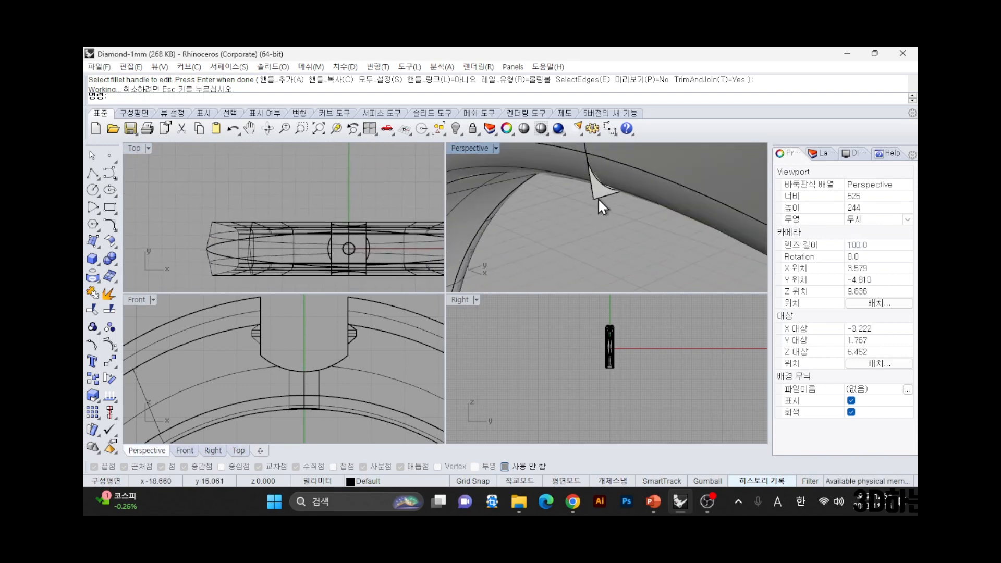
{"action": "left_click", "coordinate": [598, 198]}
{"action": "left_click", "coordinate": [598, 196]}
{"action": "key", "text": "Delete"}
{"action": "left_click", "coordinate": [598, 196]}
{"action": "key", "text": "Delete"}
{"action": "scroll", "coordinate": [599, 196], "scroll_direction": "down", "scroll_amount": 12}
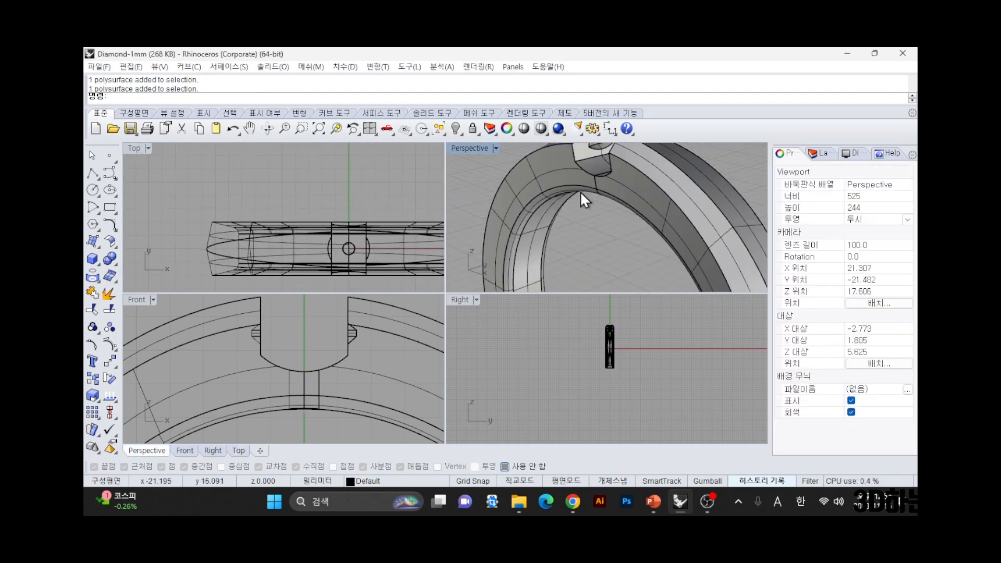
- Join all the ring band's surfaces back into one polysurface and clear the selection
{"action": "right_click_drag", "start_coordinate": [582, 215], "coordinate": [622, 255]}
{"action": "left_click_drag", "start_coordinate": [572, 248], "coordinate": [536, 261]}
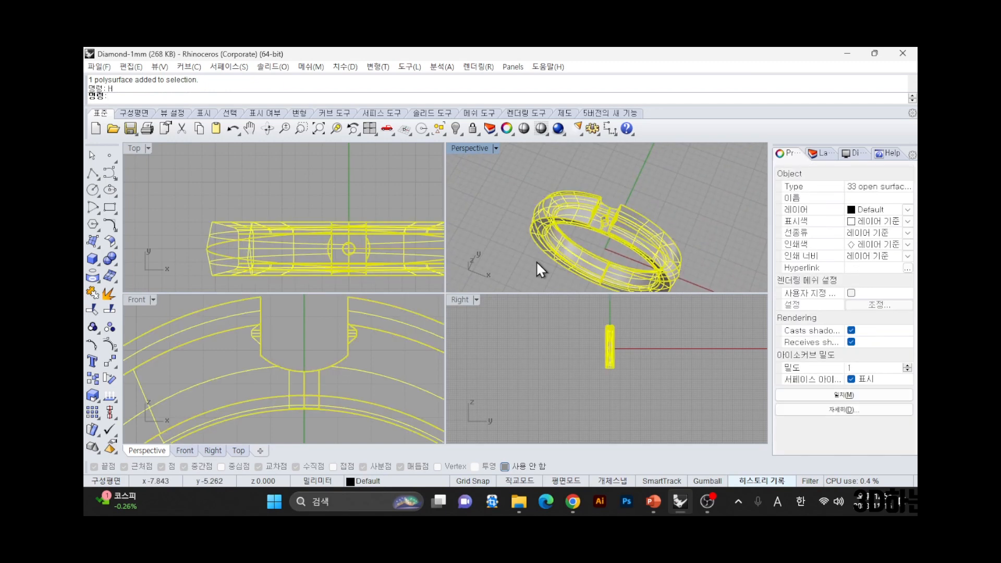
{"action": "key", "text": "ctrl+j"}
{"action": "left_click", "coordinate": [689, 232]}
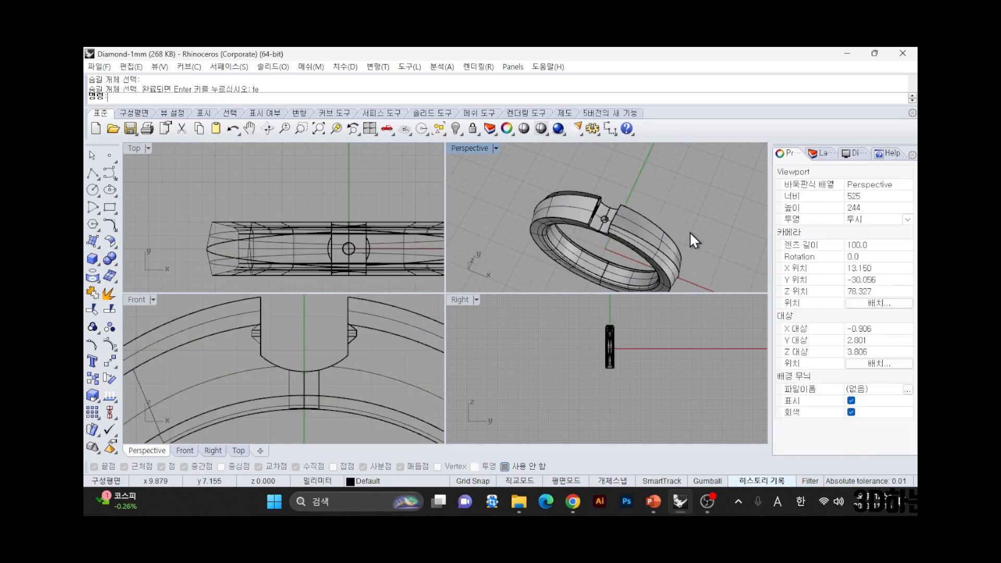
- Inspect the joined band around the notch, the drill hole and the inner edge
{"action": "right_click_drag", "start_coordinate": [689, 233], "coordinate": [730, 256]}
{"action": "scroll", "coordinate": [592, 183], "scroll_direction": "up", "scroll_amount": 9}
{"action": "left_click", "coordinate": [652, 168]}
{"action": "scroll", "coordinate": [633, 195], "scroll_direction": "down", "scroll_amount": 5}
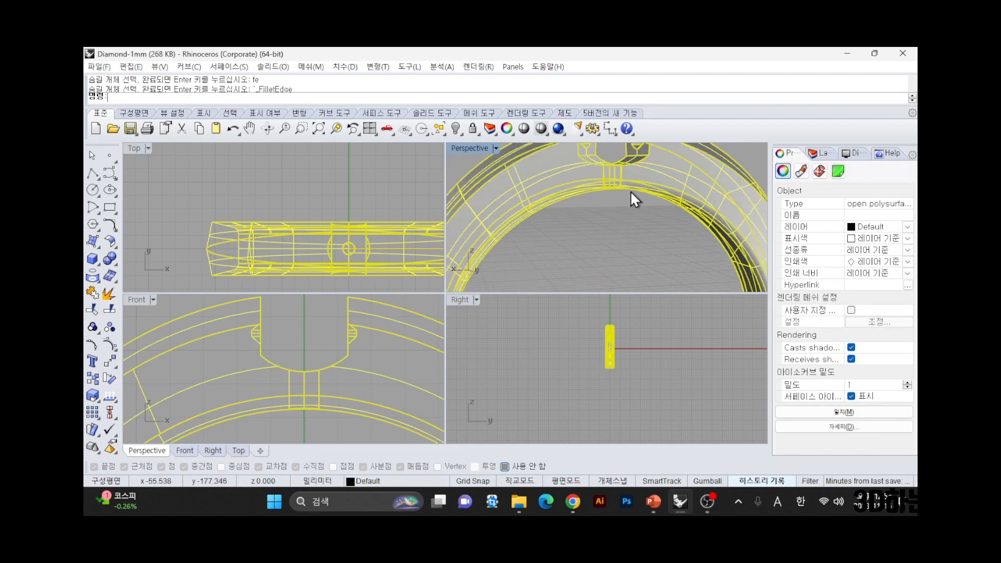
{"action": "right_click_drag", "start_coordinate": [632, 198], "coordinate": [623, 175]}
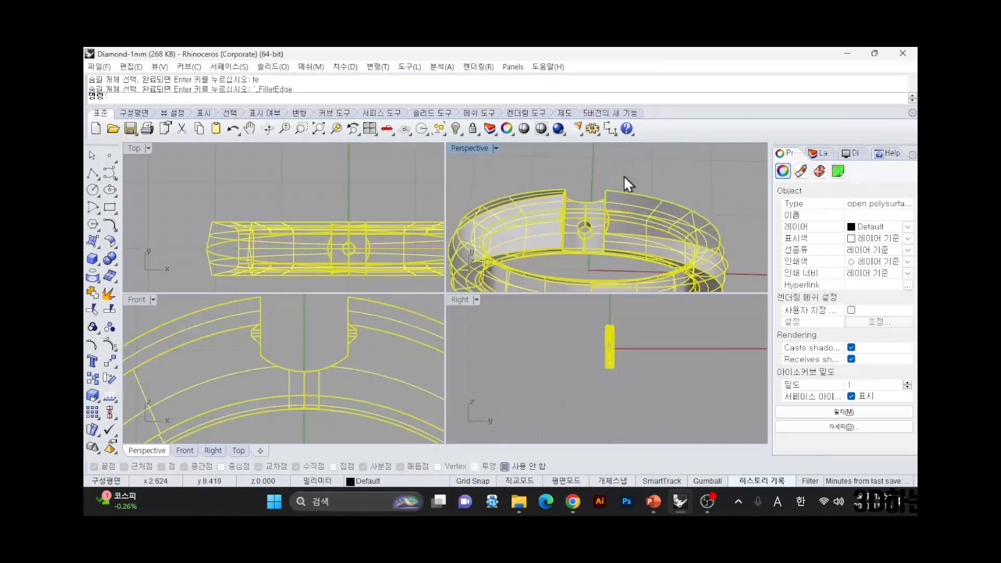
{"action": "left_click", "coordinate": [625, 177]}
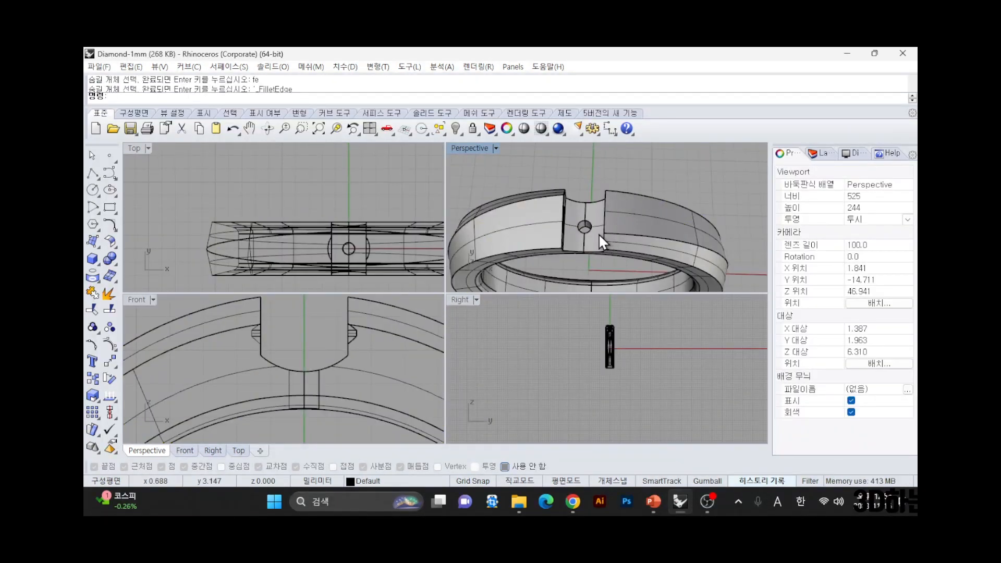
{"action": "right_click_drag", "start_coordinate": [646, 250], "coordinate": [553, 228]}
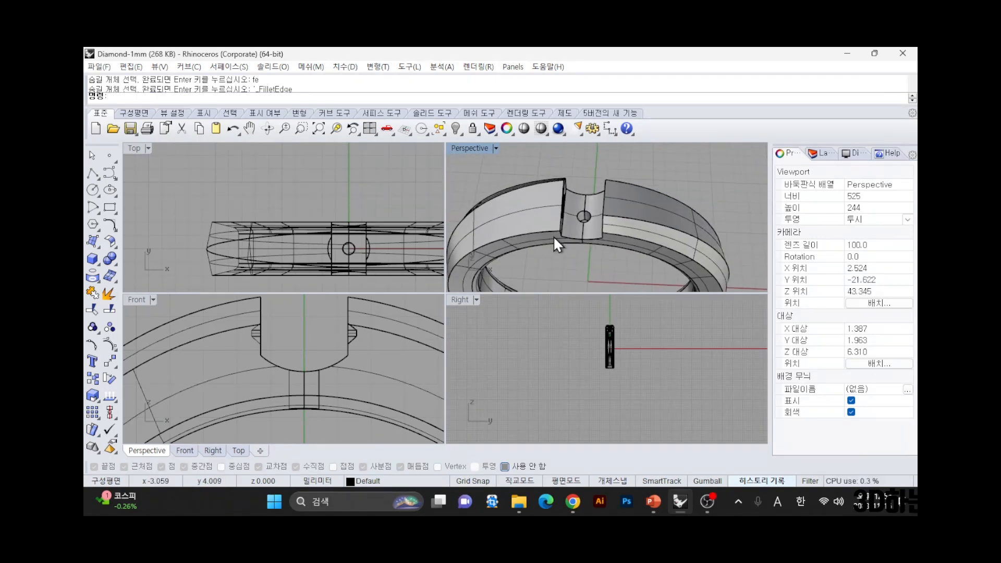
- Show the hidden gem again in its seat and view the finished ring as a whole
{"action": "key", "text": "ctrl+alt+h"}
{"action": "right_click_drag", "start_coordinate": [594, 284], "coordinate": [625, 185]}
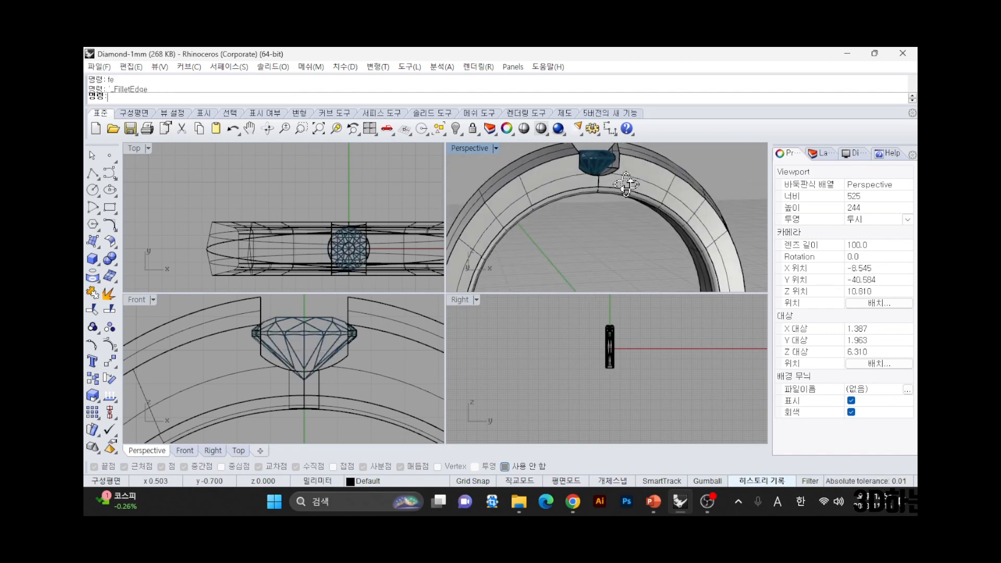
{"action": "scroll", "coordinate": [591, 241], "scroll_direction": "down", "scroll_amount": 5}
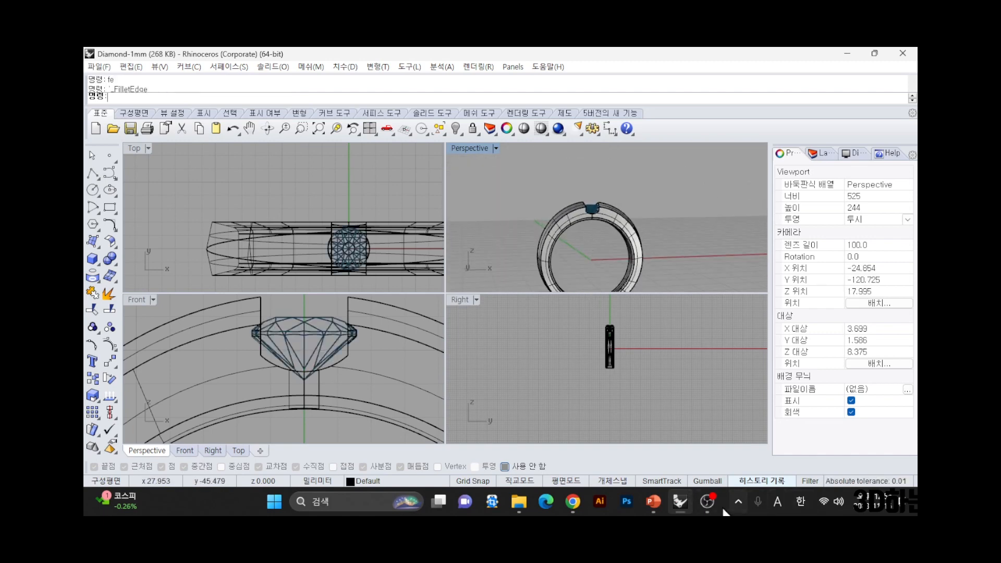
{"action": "left_click", "coordinate": [708, 501]}
{"action": "left_click", "coordinate": [531, 370]}
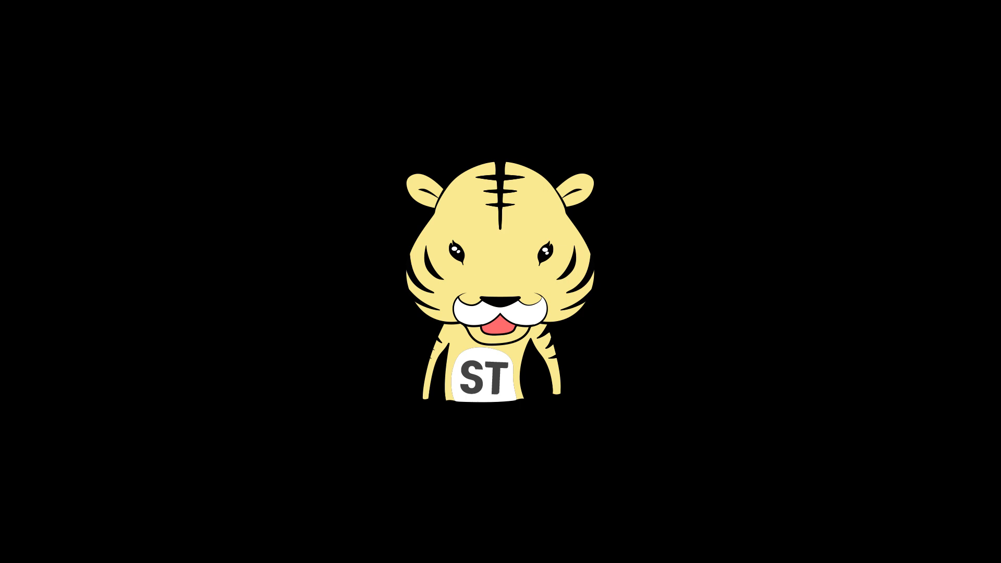